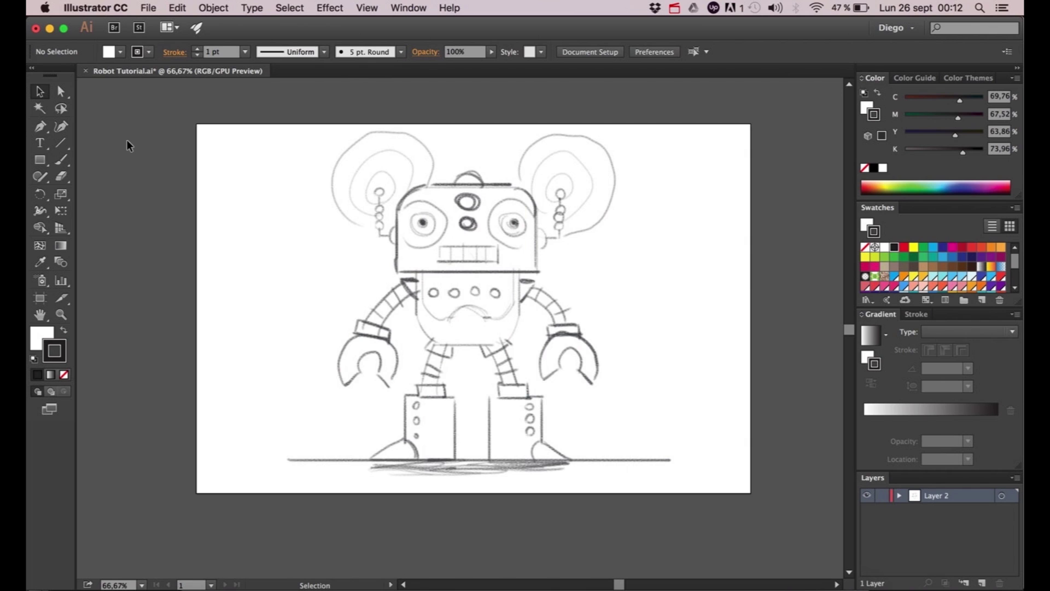
# - Turn the robot drawing's layer into a template with images dimmed to 50% and rename it Sketch
pyautogui.doubleClick(913, 499)
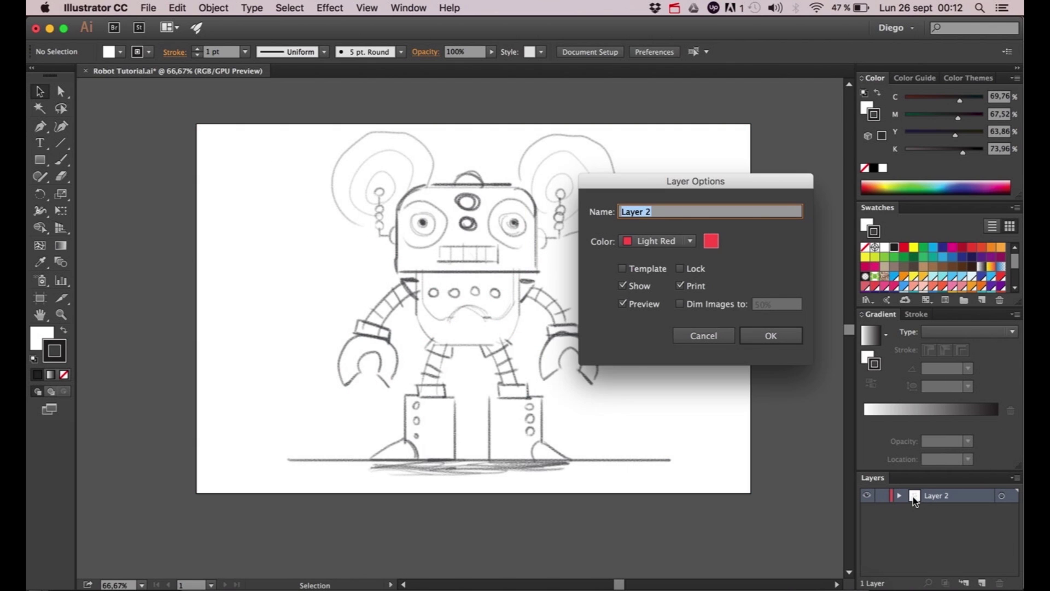
pyautogui.click(662, 269)
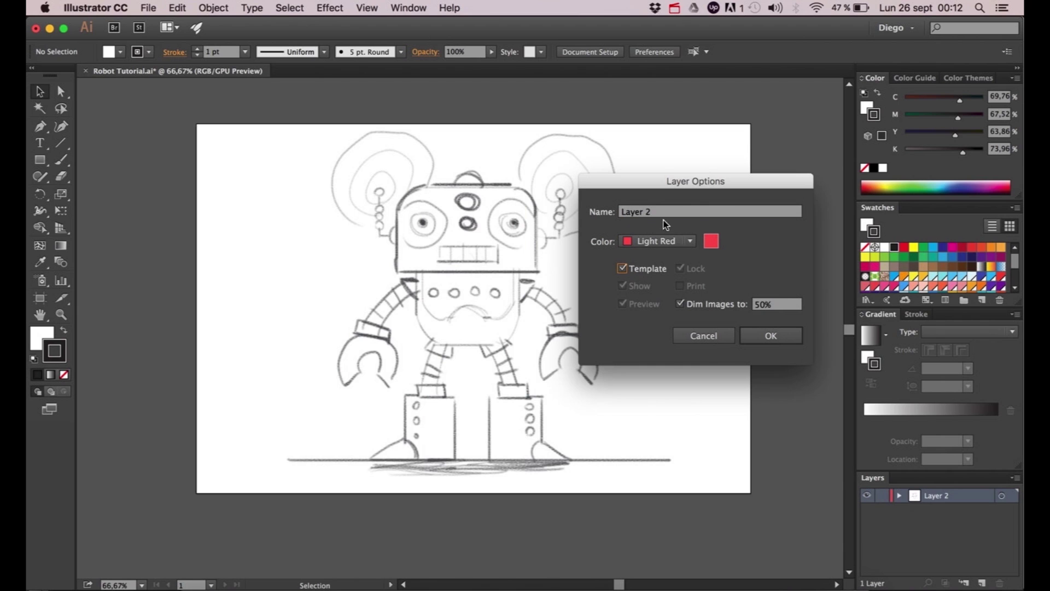
pyautogui.press('Tab')
pyautogui.write('Sketch')
pyautogui.press('Return')
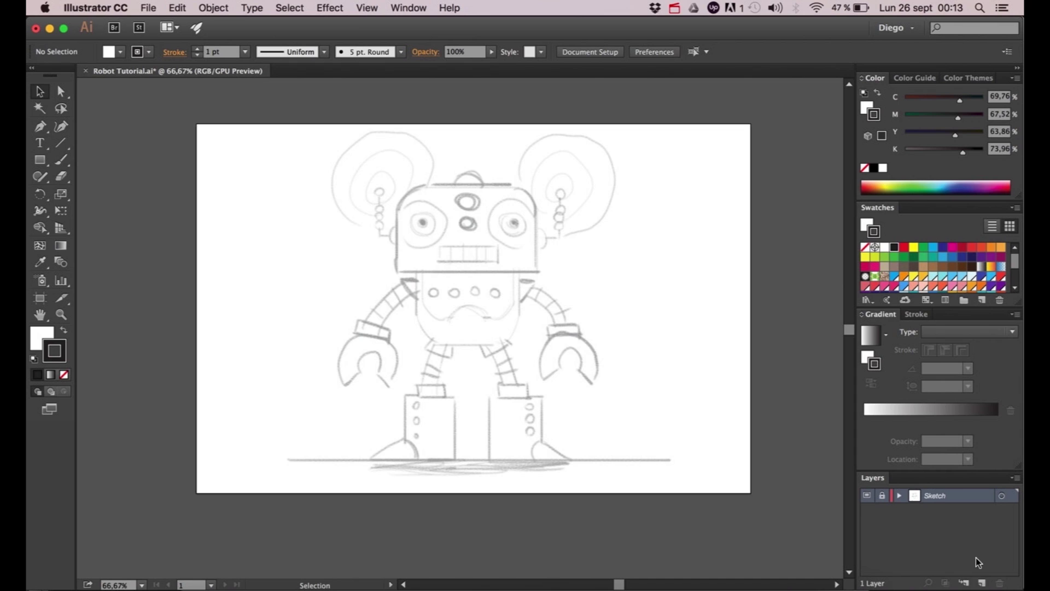
# - Add a new layer above the Sketch layer and name it Vector
pyautogui.click(982, 583)
pyautogui.doubleClick(938, 497)
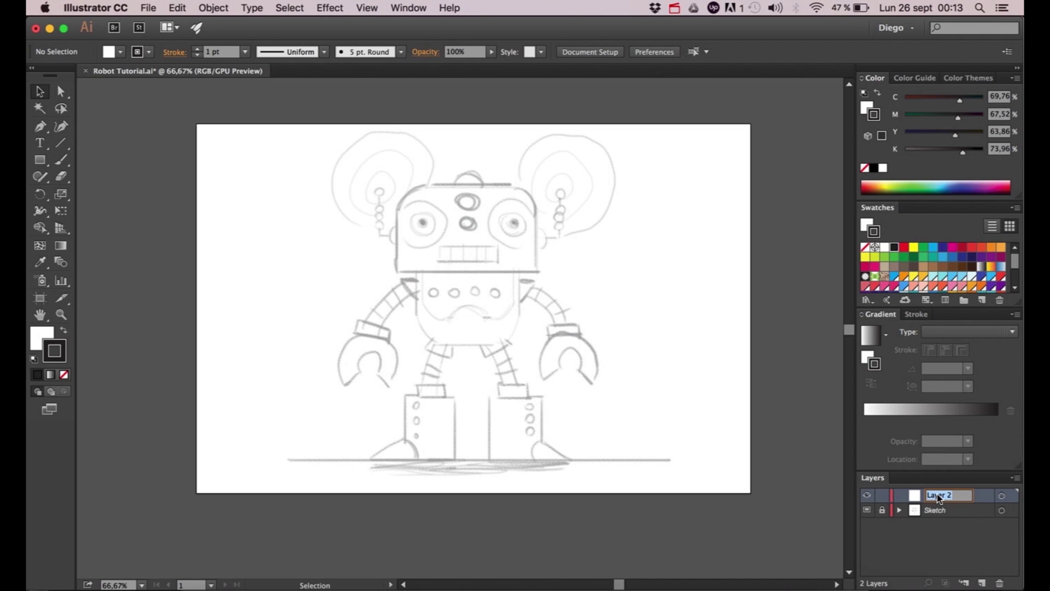
pyautogui.write('Vector')
pyautogui.press('Return')
# - Draw a rectangle with no fill and a dark stroke over the robot's sketched head
pyautogui.click(39, 159)
pyautogui.press('space')
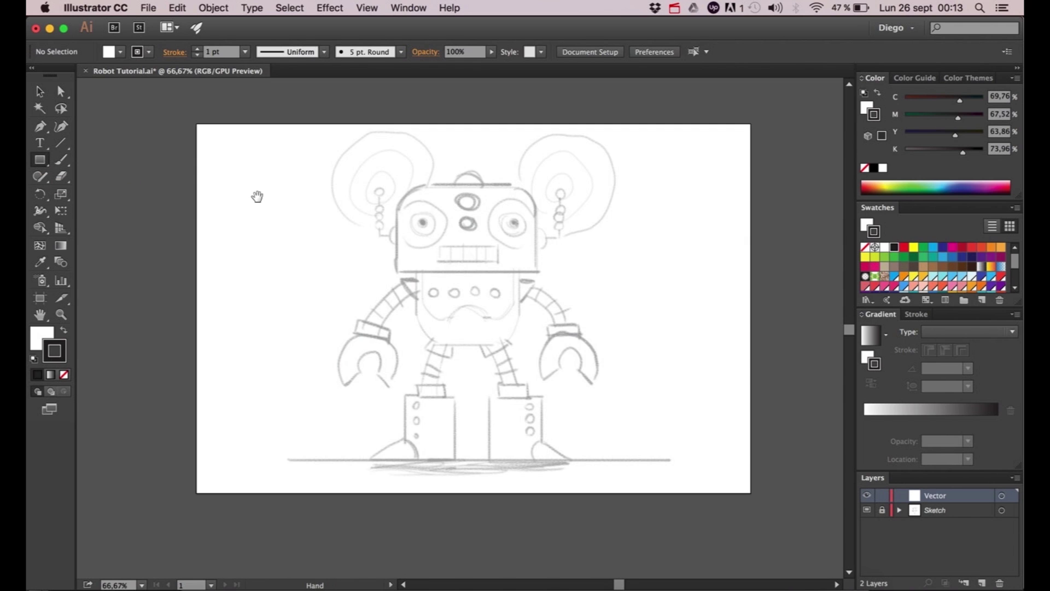
pyautogui.moveTo(258, 195); pyautogui.dragTo(264, 198)
pyautogui.click(46, 343)
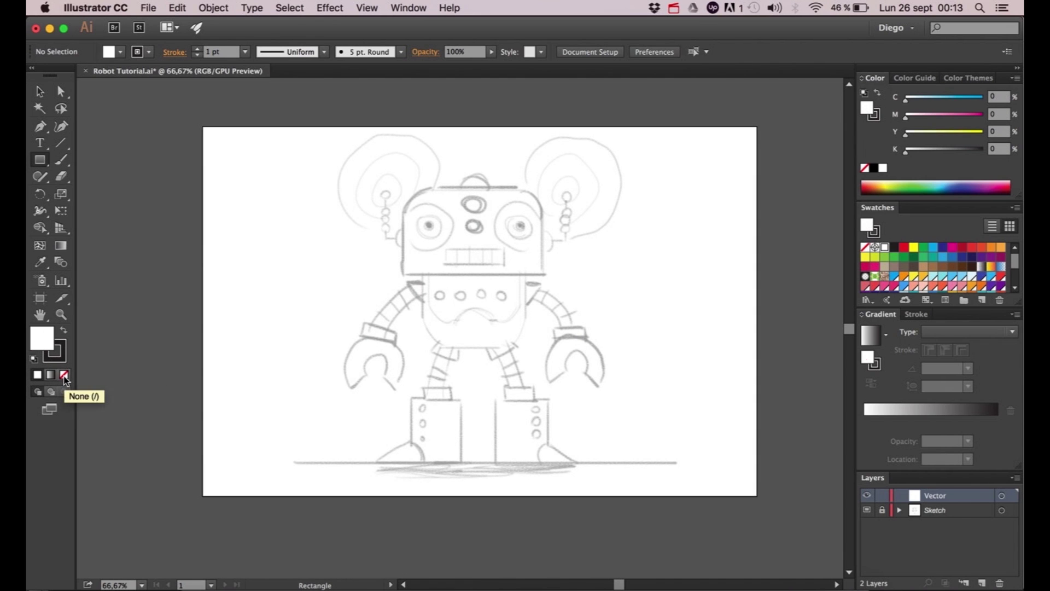
pyautogui.click(65, 375)
pyautogui.click(55, 353)
pyautogui.moveTo(401, 185); pyautogui.dragTo(544, 276)
# - Draw a rectangle over the sketched torso, directly below the head
pyautogui.press('a')
pyautogui.click(437, 305)
pyautogui.press('super+equal')
pyautogui.press('super+equal')
pyautogui.moveTo(462, 316); pyautogui.dragTo(432, 306)
pyautogui.press('m')
pyautogui.moveTo(324, 218); pyautogui.dragTo(561, 381)
# - Draw rectangles over the sketched left boot and the ankle cuff on top of it
pyautogui.scroll(-5, 406, 371)
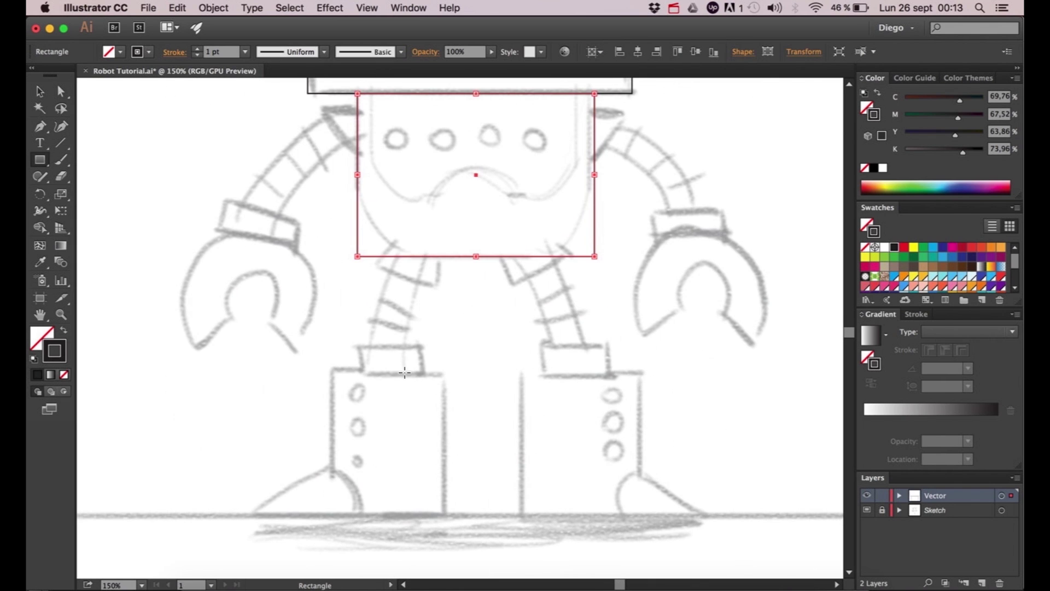
pyautogui.moveTo(330, 365); pyautogui.dragTo(445, 515)
pyautogui.moveTo(357, 345)
pyautogui.mouseDown()
pyautogui.moveTo(421, 366)
pyautogui.moveTo(438, 446)
pyautogui.mouseUp()
pyautogui.scroll(5, 421, 367)
pyautogui.press('v')
pyautogui.moveTo(413, 413); pyautogui.dragTo(417, 415)
pyautogui.click(339, 421)
# - Draw rectangles for the left wrist cuff, hip joint and shoulder joint, tilting the wrist and hip ones to match the sketch
pyautogui.click(40, 160)
pyautogui.moveTo(223, 362); pyautogui.dragTo(308, 398)
pyautogui.press('v')
pyautogui.moveTo(313, 357); pyautogui.dragTo(330, 359)
pyautogui.click(330, 359)
pyautogui.press('m')
pyautogui.moveTo(321, 266); pyautogui.dragTo(366, 310)
# - Round the two upper corners of the head rectangle to about 77 px, following the sketch
pyautogui.press('space')
pyautogui.moveTo(462, 384)
pyautogui.mouseDown()
pyautogui.moveTo(430, 476)
pyautogui.moveTo(430, 431)
pyautogui.moveTo(417, 505)
pyautogui.mouseUp()
pyautogui.press('a')
pyautogui.click(267, 174)
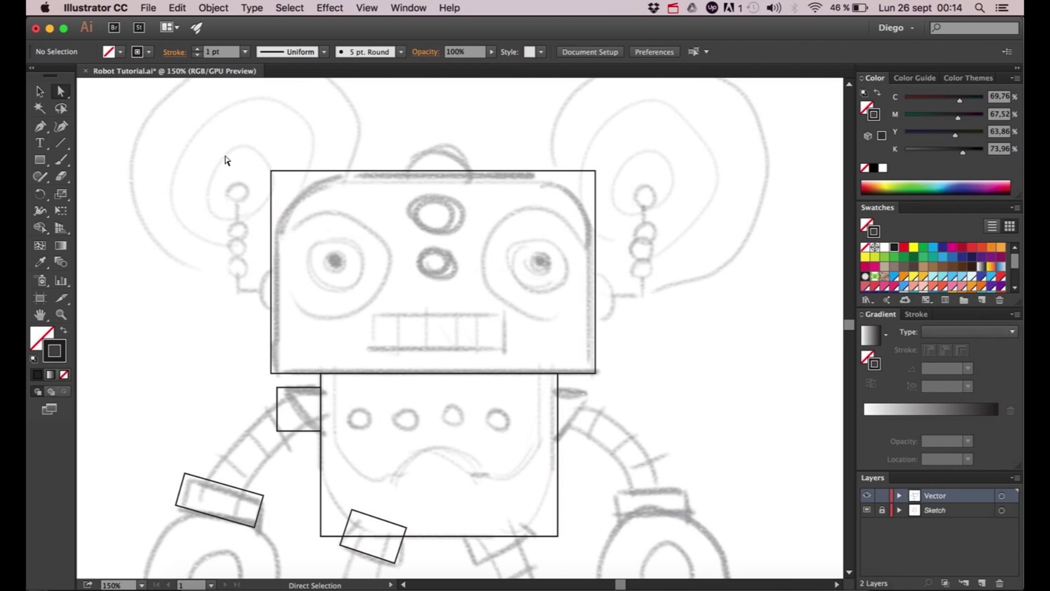
pyautogui.moveTo(231, 136); pyautogui.dragTo(655, 212)
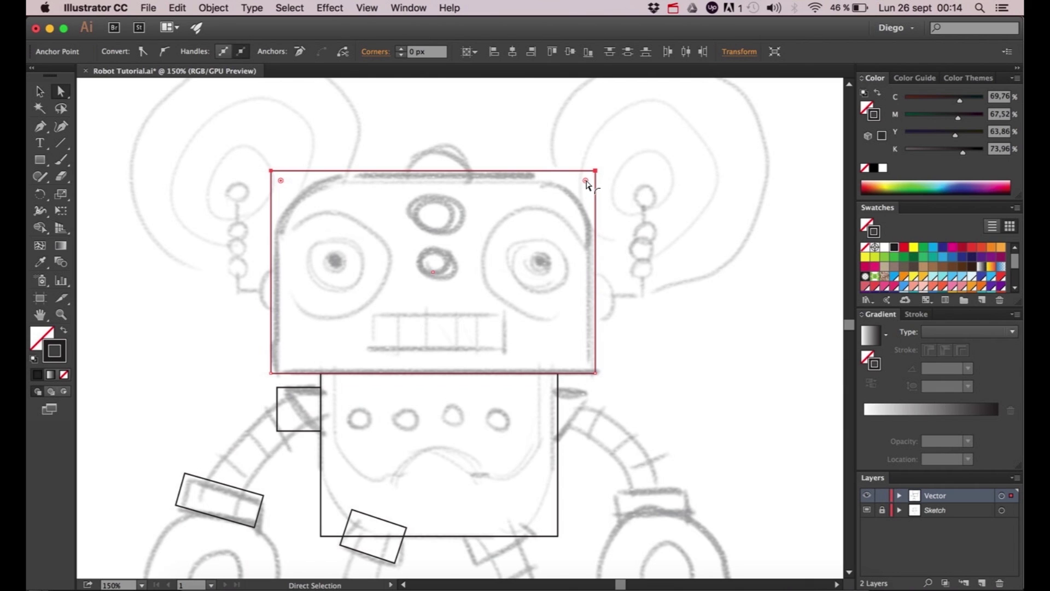
pyautogui.moveTo(585, 181); pyautogui.dragTo(547, 286)
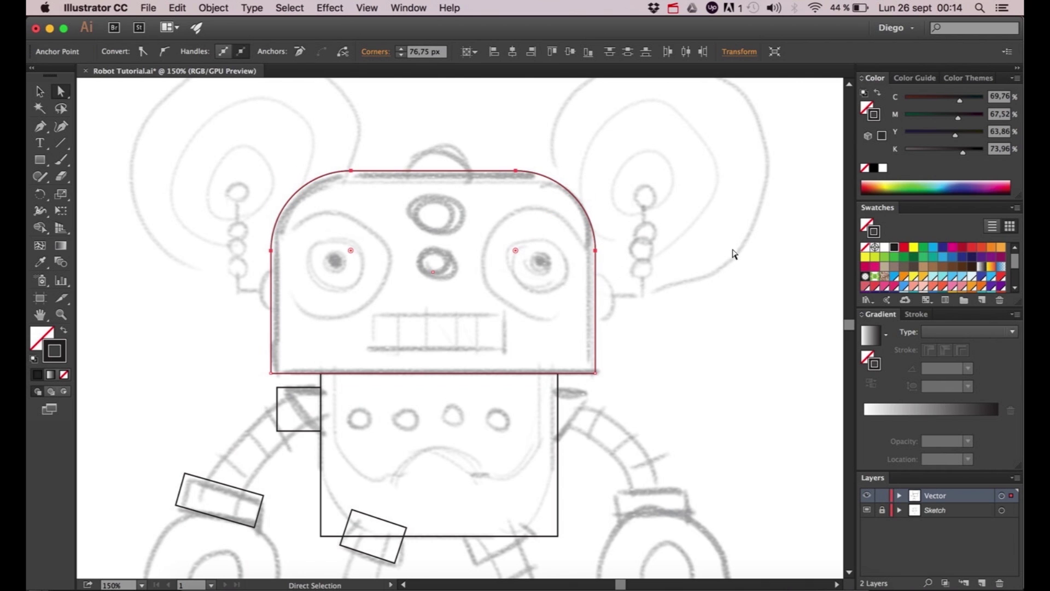
pyautogui.click(659, 241)
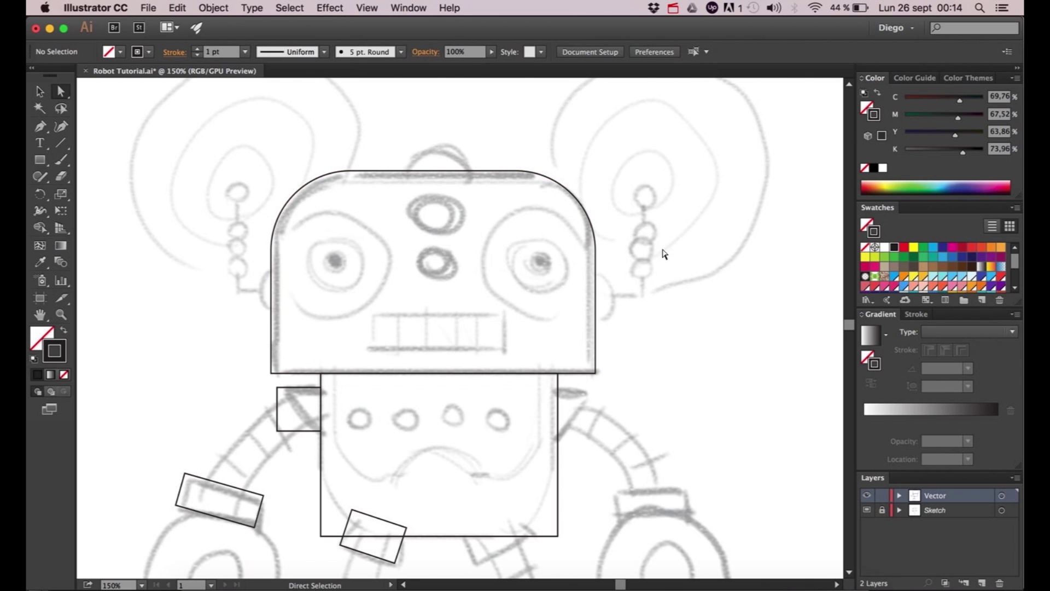
# - Round the two lower corners of the torso rectangle to about 69 px
pyautogui.scroll(-5, 397, 378)
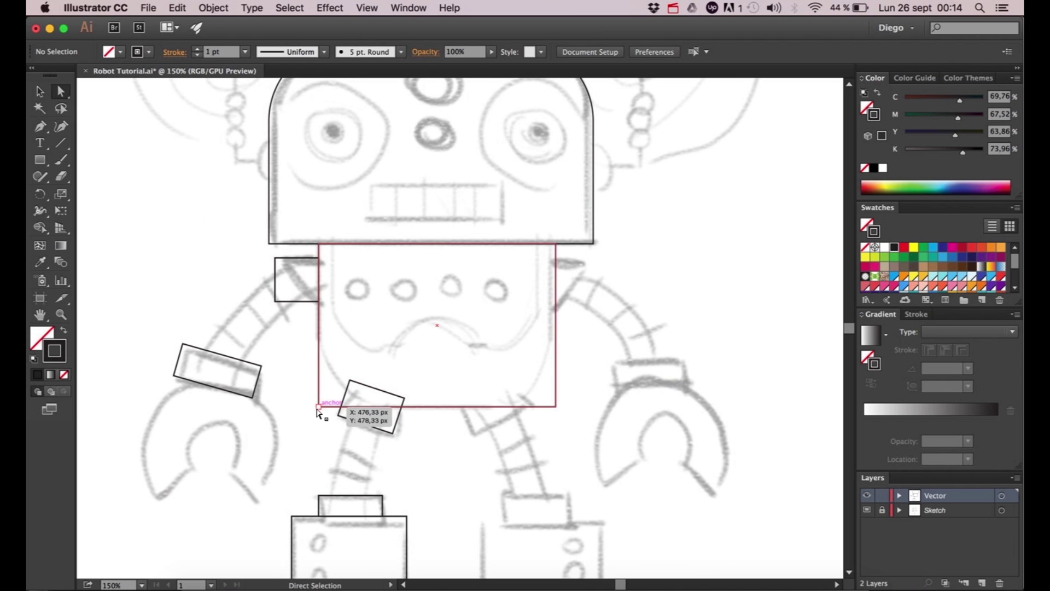
pyautogui.click(318, 408)
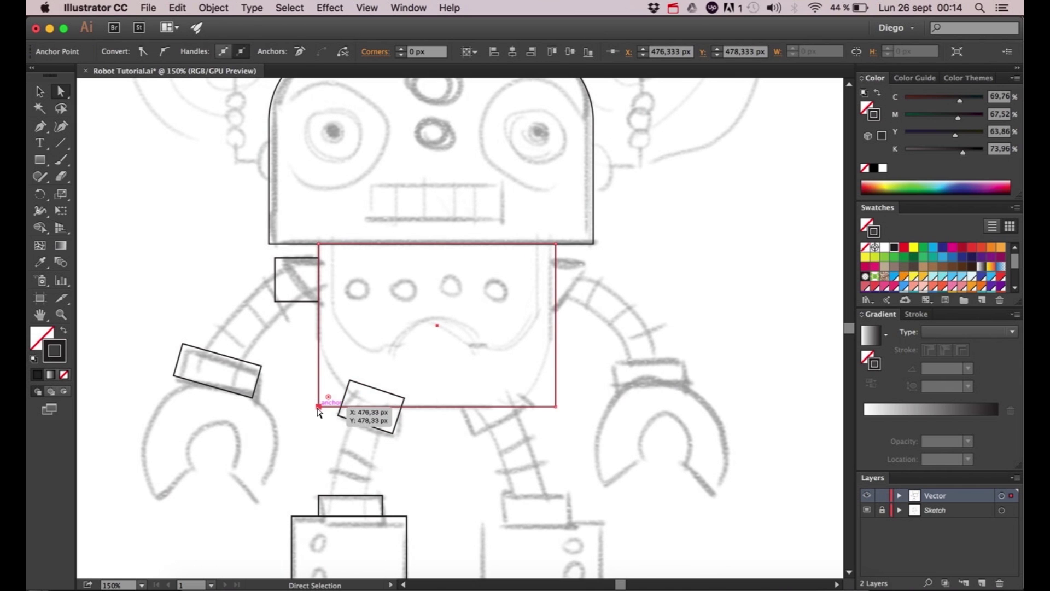
pyautogui.keyDown('shift'); pyautogui.click(557, 408); pyautogui.keyUp('shift')
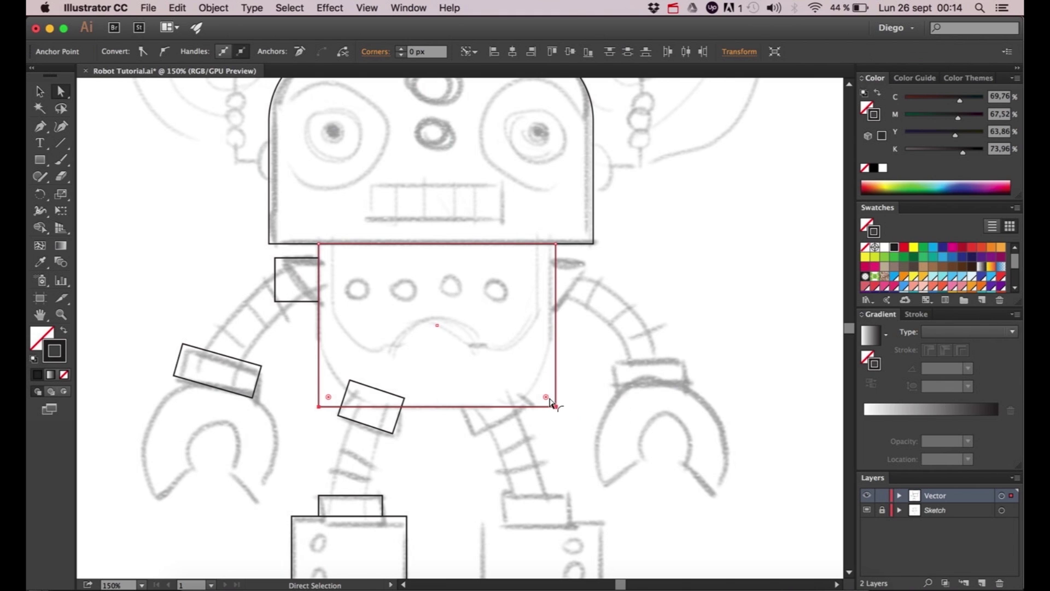
pyautogui.moveTo(547, 398); pyautogui.dragTo(481, 344)
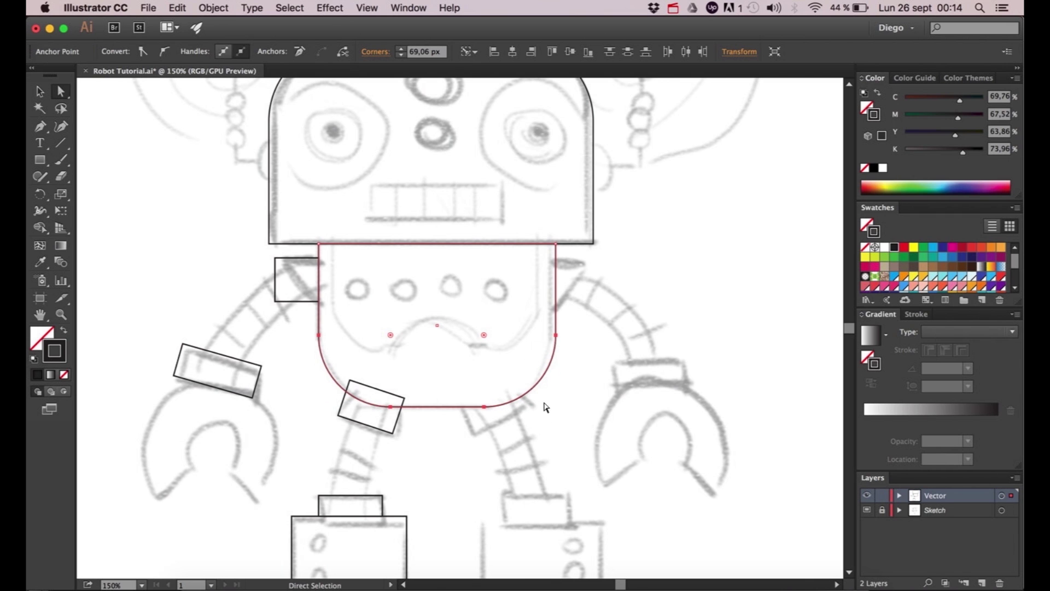
pyautogui.click(583, 420)
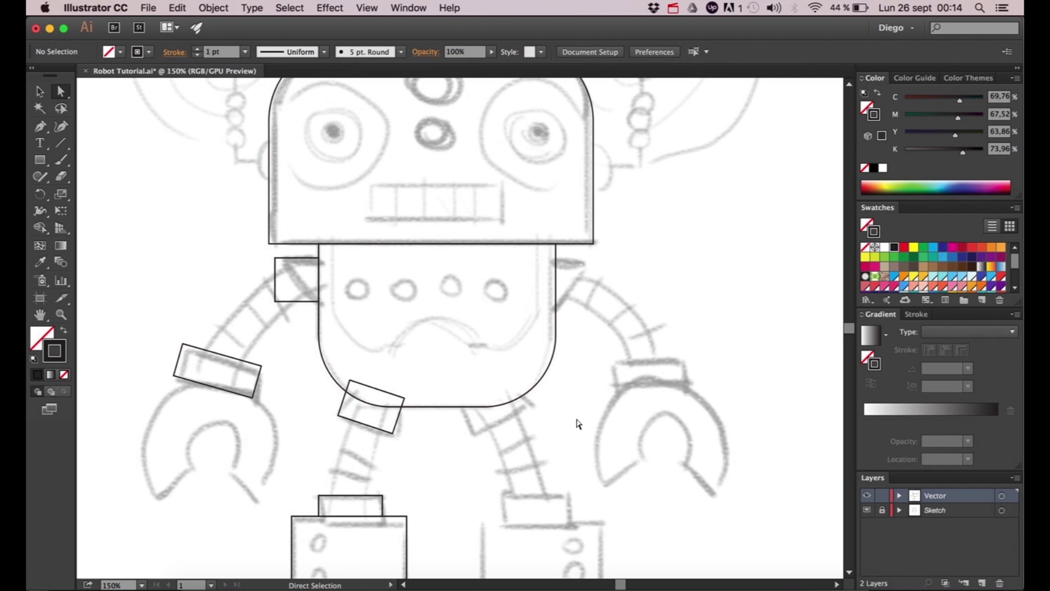
# - Round all corners of the left wrist cuff, hip joint and ankle cuff together by about 4 px
pyautogui.press('space')
pyautogui.moveTo(432, 425); pyautogui.dragTo(493, 436)
pyautogui.press('v')
pyautogui.moveTo(405, 411); pyautogui.dragTo(364, 313)
pyautogui.click(363, 327)
pyautogui.keyDown('shift'); pyautogui.click(272, 292); pyautogui.keyUp('shift')
pyautogui.keyDown('shift'); pyautogui.click(366, 403); pyautogui.keyUp('shift')
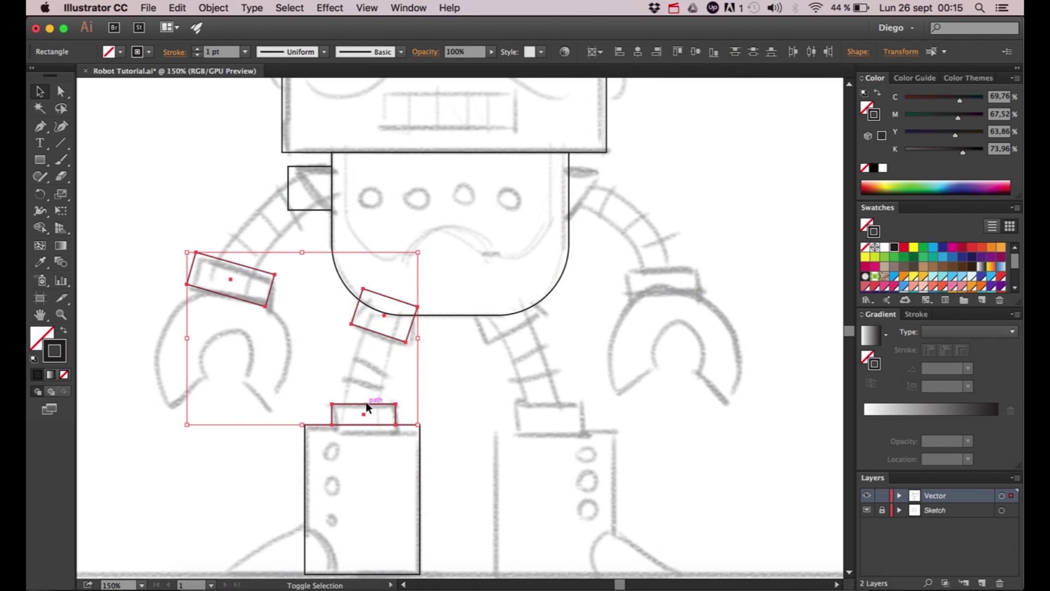
pyautogui.scroll(2, 205, 273)
pyautogui.press('a')
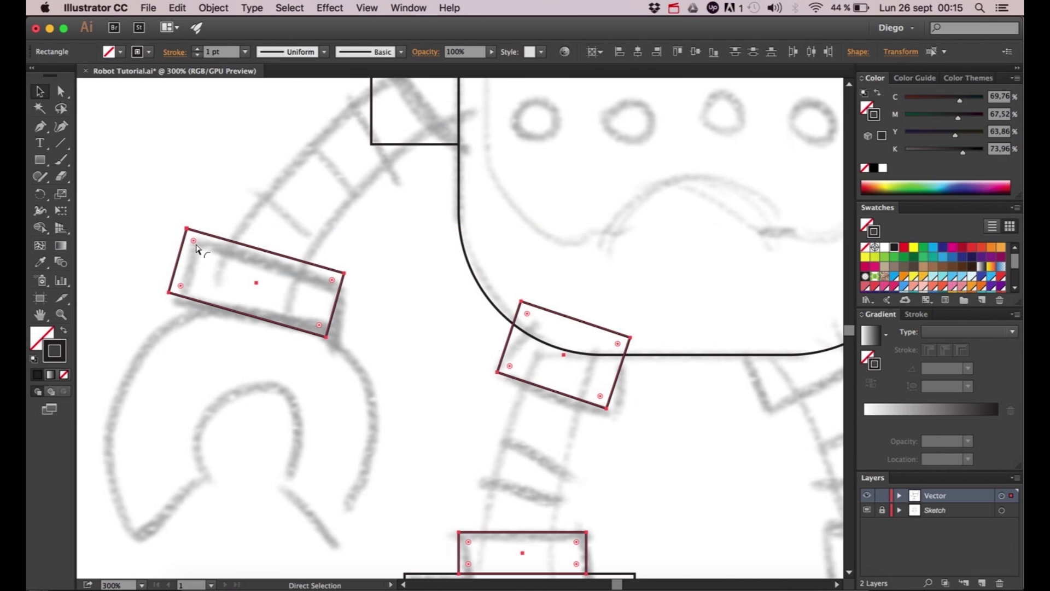
pyautogui.moveTo(195, 243); pyautogui.dragTo(192, 241)
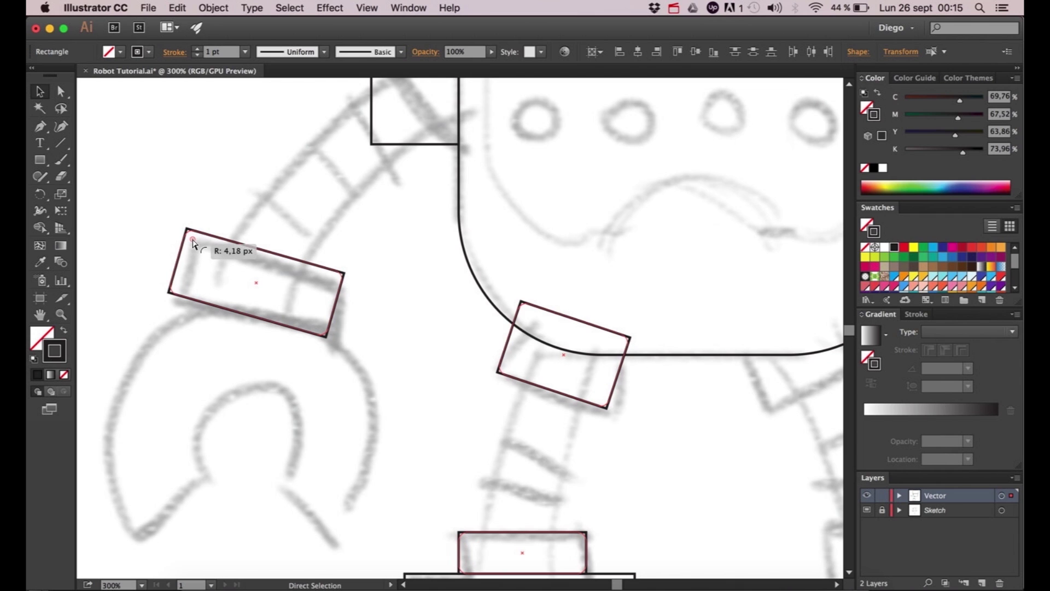
pyautogui.moveTo(193, 241); pyautogui.dragTo(192, 241)
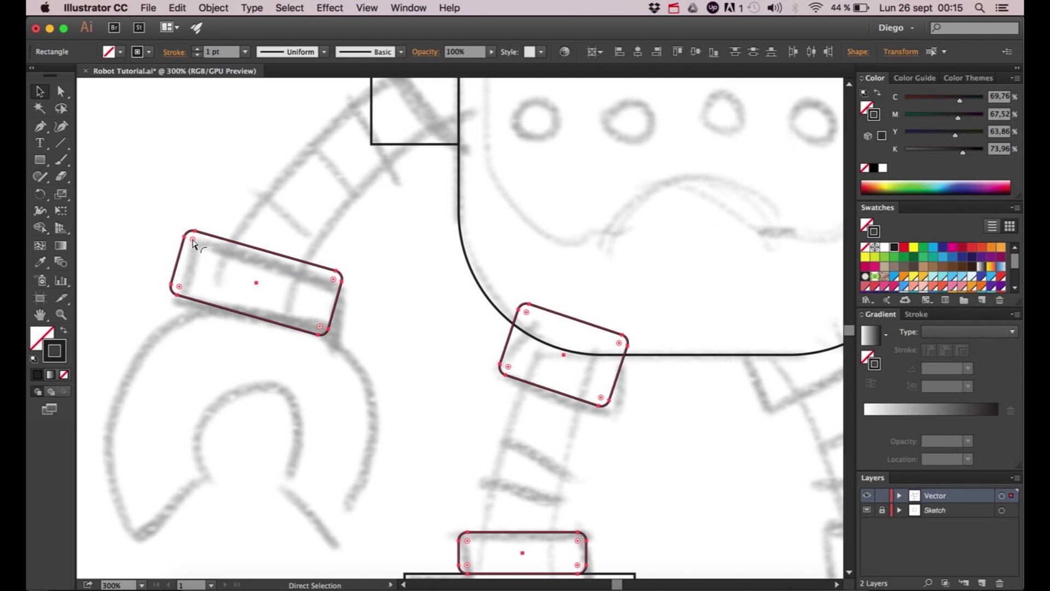
pyautogui.press('v')
pyautogui.click(294, 220)
pyautogui.scroll(-2, 294, 220)
pyautogui.scroll(-2, 307, 254)
pyautogui.scroll(2, 409, 383)
pyautogui.press('space')
pyautogui.moveTo(412, 328); pyautogui.dragTo(411, 359)
pyautogui.moveTo(332, 304); pyautogui.dragTo(346, 361)
pyautogui.press('space')
pyautogui.moveTo(267, 274); pyautogui.dragTo(263, 340)
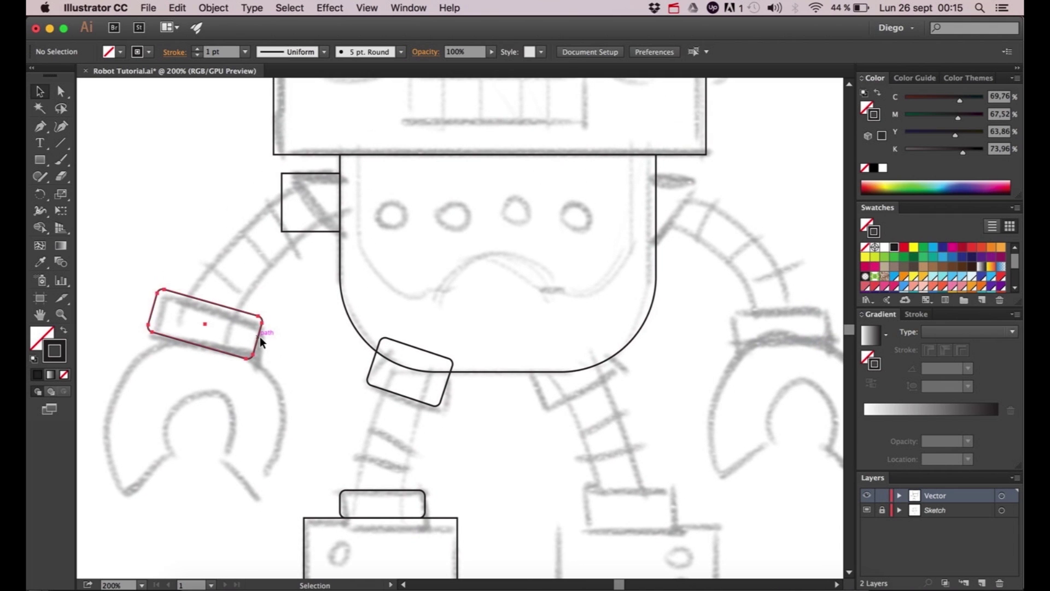
pyautogui.click(260, 336)
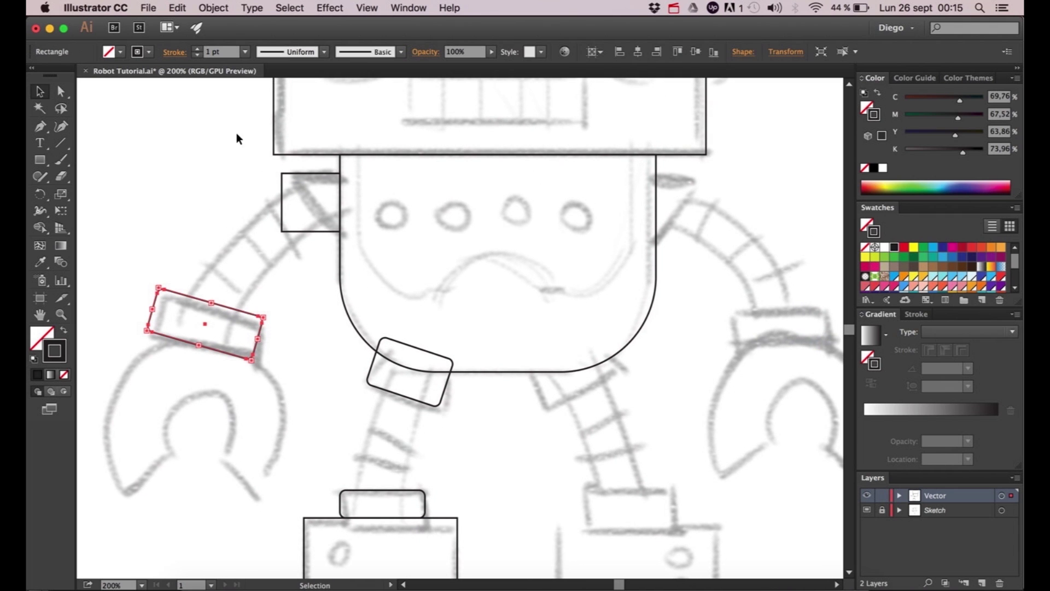
pyautogui.click(207, 169)
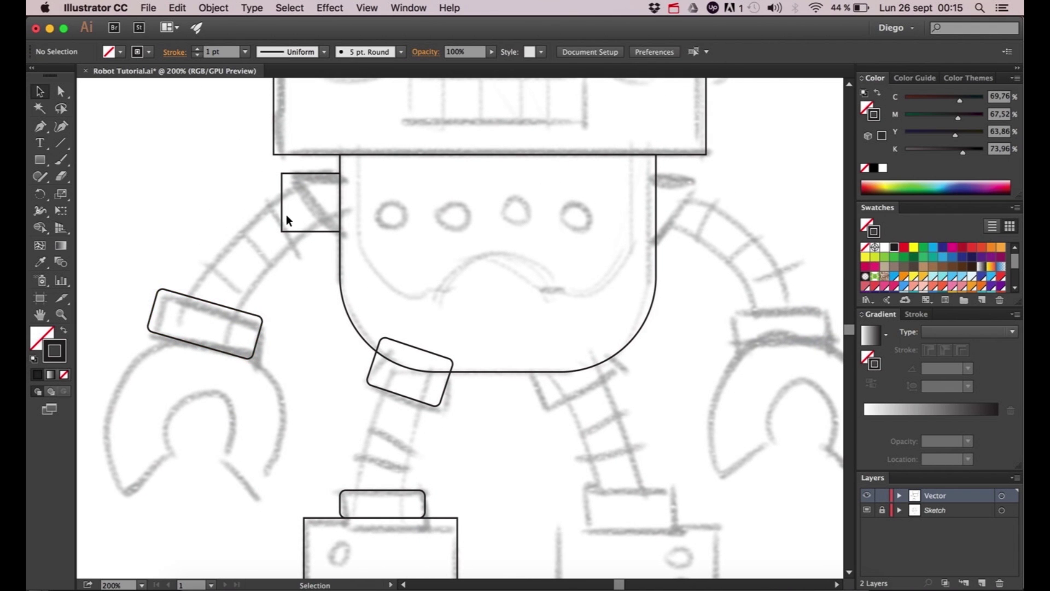
# - Remove the lower outer anchor point of the left shoulder square to make it a triangle
pyautogui.scroll(1, 286, 215)
pyautogui.moveTo(283, 212); pyautogui.dragTo(274, 231)
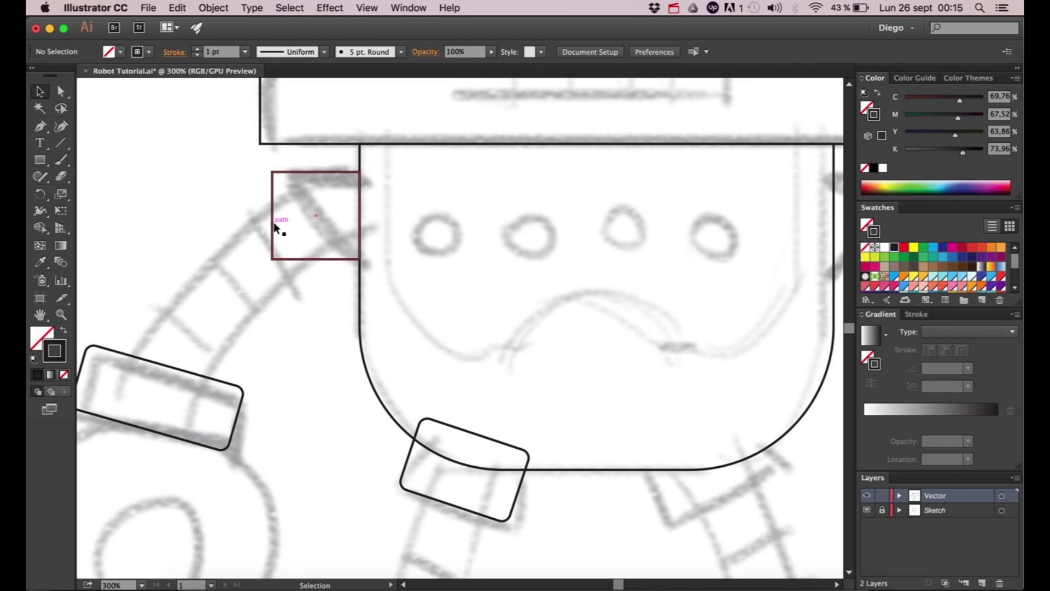
pyautogui.click(273, 207)
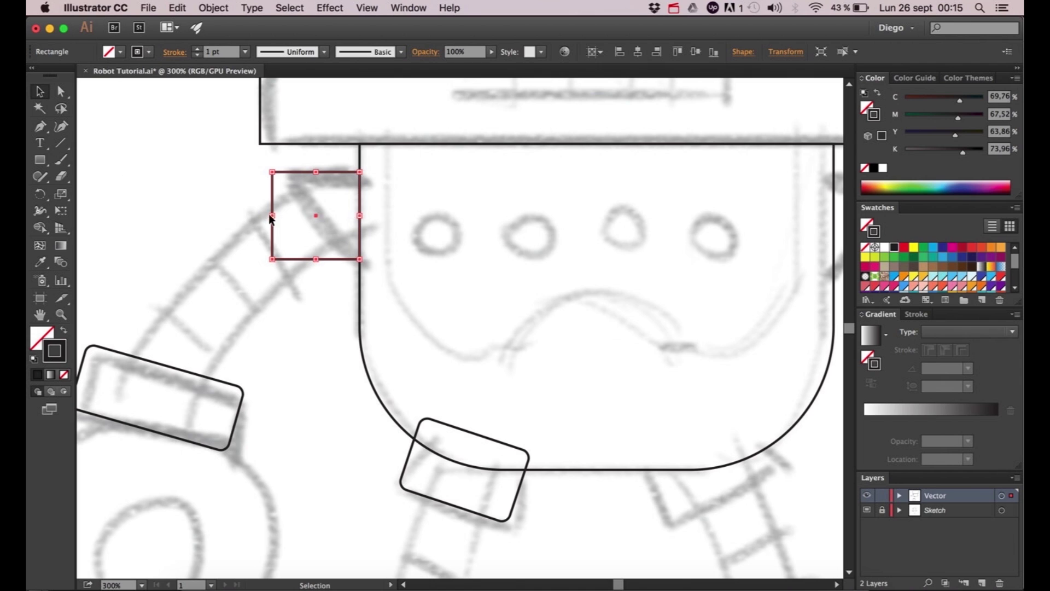
pyautogui.click(39, 129)
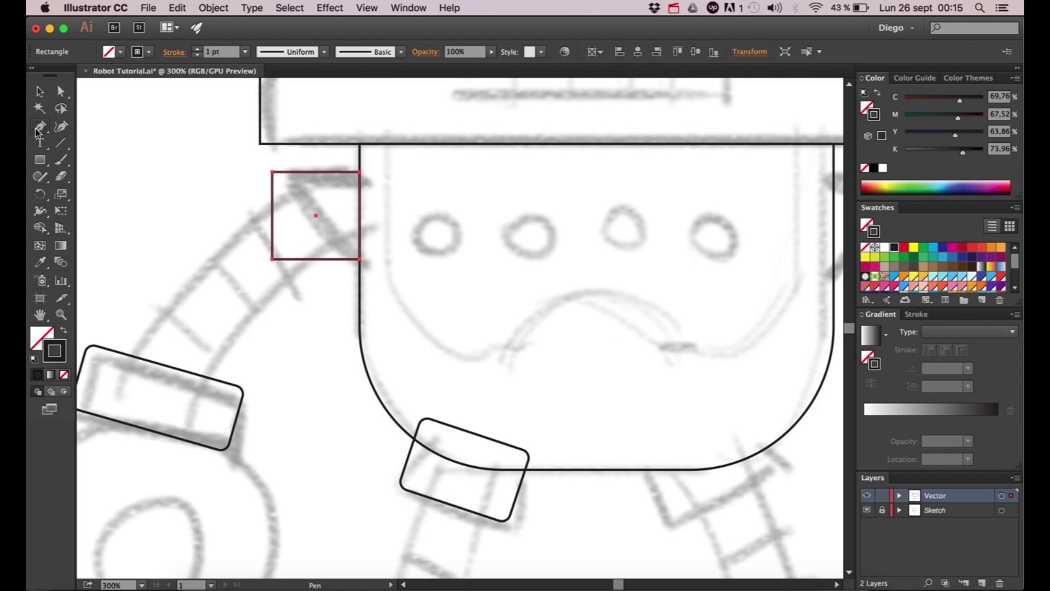
pyautogui.click(272, 260)
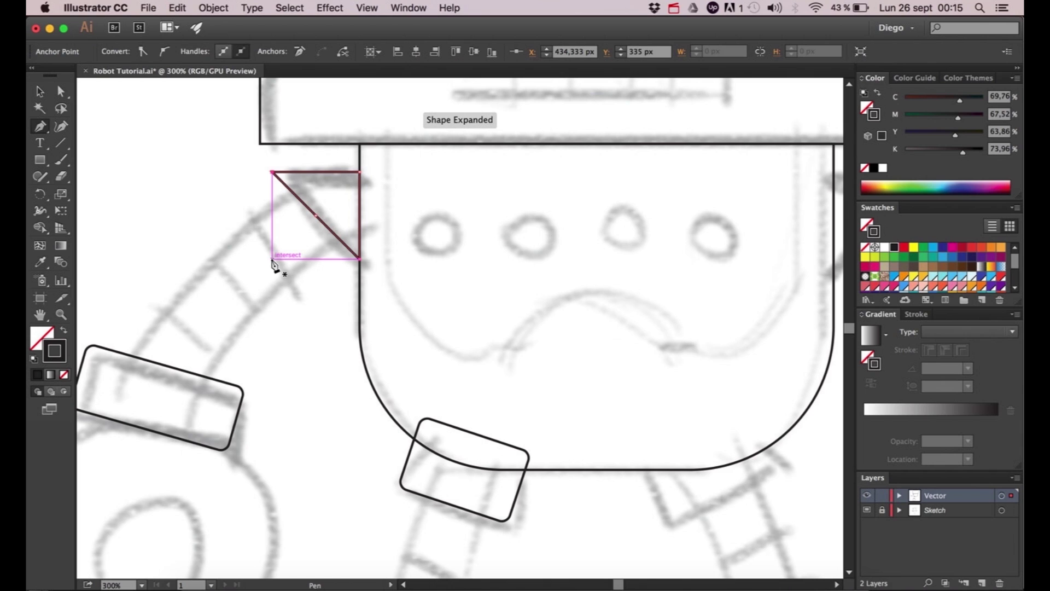
pyautogui.click(60, 91)
pyautogui.click(299, 250)
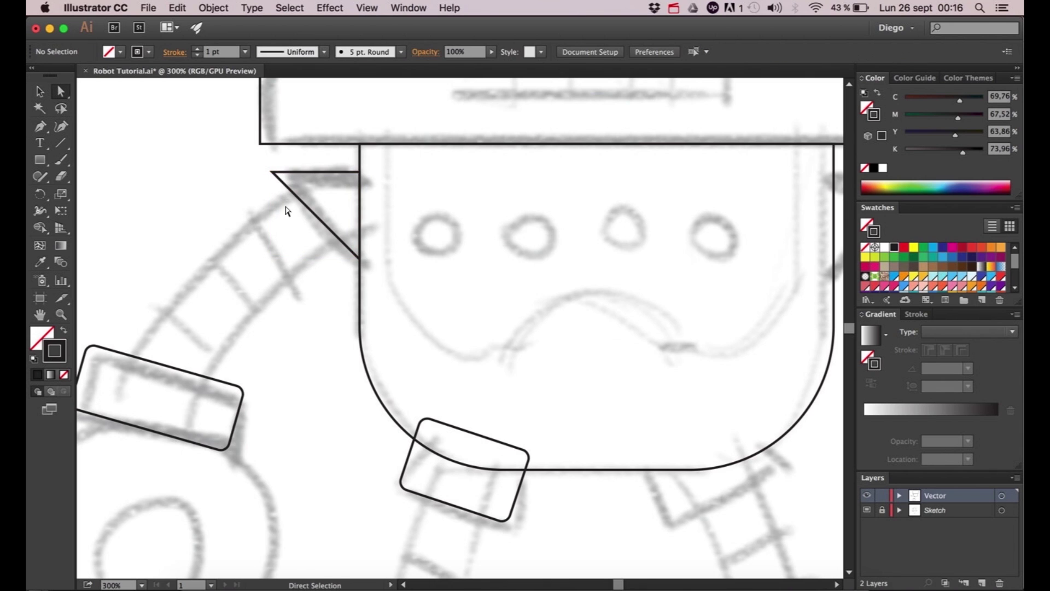
# - Round the outer tip of the left shoulder triangle to about 3.3 px
pyautogui.click(274, 178)
pyautogui.moveTo(289, 181); pyautogui.dragTo(294, 182)
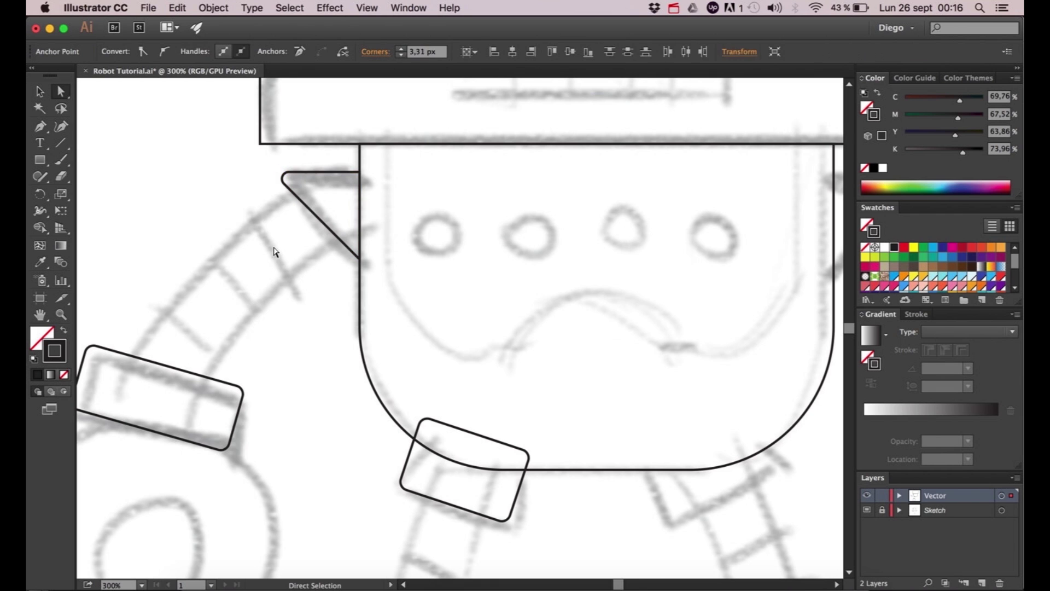
pyautogui.click(274, 251)
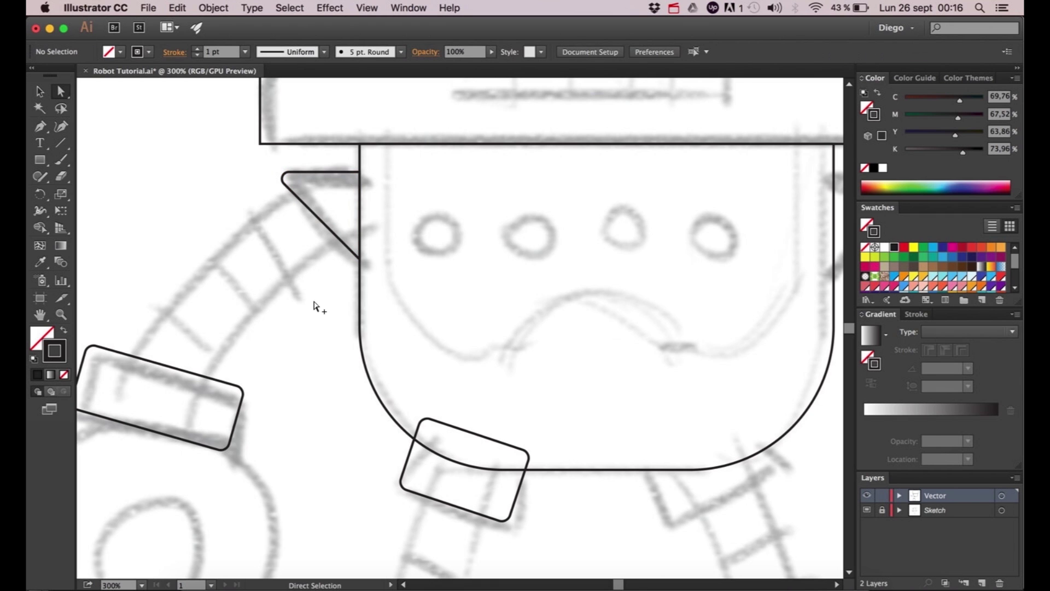
# - Slightly round the two upper corners of the left boot rectangle
pyautogui.scroll(-2, 314, 302)
pyautogui.moveTo(319, 224); pyautogui.dragTo(259, 280)
pyautogui.click(265, 278)
pyautogui.scroll(4, 275, 272)
pyautogui.click(218, 328)
pyautogui.scroll(-6, 218, 328)
pyautogui.moveTo(251, 398); pyautogui.dragTo(365, 239)
pyautogui.scroll(-3, 389, 321)
pyautogui.scroll(2, 343, 305)
pyautogui.moveTo(317, 287); pyautogui.dragTo(398, 268)
pyautogui.scroll(1, 363, 322)
pyautogui.click(271, 260)
# - Draw a rectangle over the sketched toe at the base of the left boot, resting on the ground line
pyautogui.scroll(-1, 278, 288)
pyautogui.click(40, 159)
pyautogui.moveTo(306, 402); pyautogui.dragTo(474, 474)
# - Round the upper inner corner of the left toe rectangle to about 34 px
pyautogui.press('a')
pyautogui.click(349, 405)
pyautogui.press('v')
pyautogui.click(355, 403)
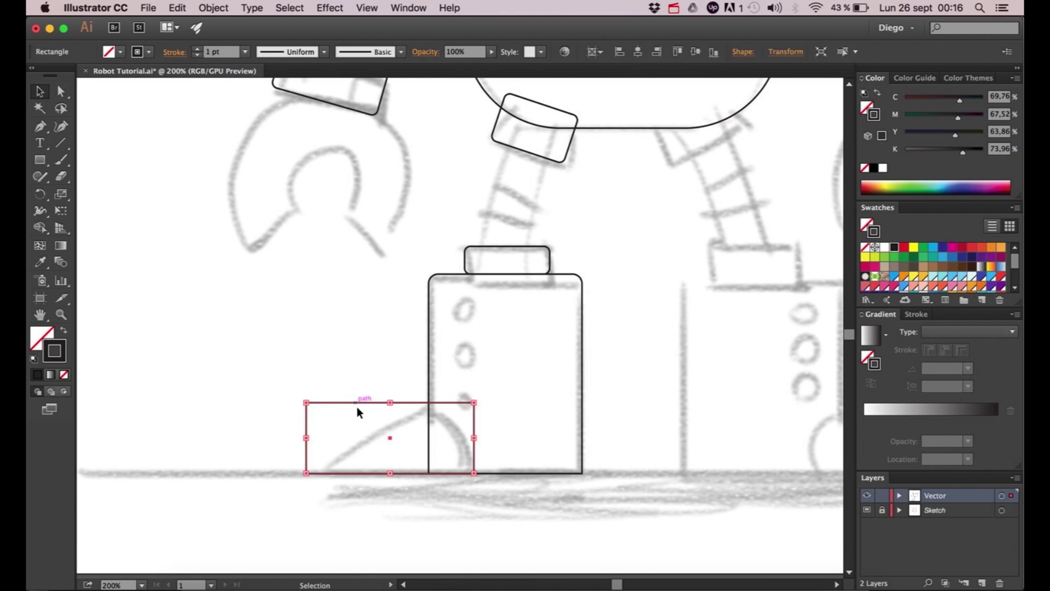
pyautogui.moveTo(473, 404); pyautogui.dragTo(412, 437)
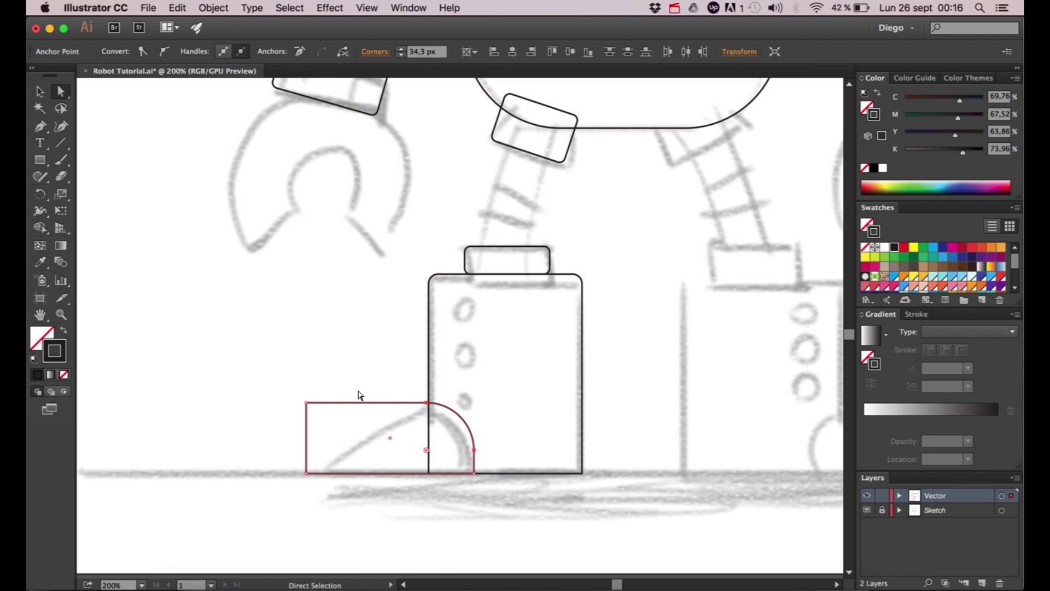
# - Remove the upper outer anchor point of the left toe shape so its top slopes down to the ground
pyautogui.click(306, 403)
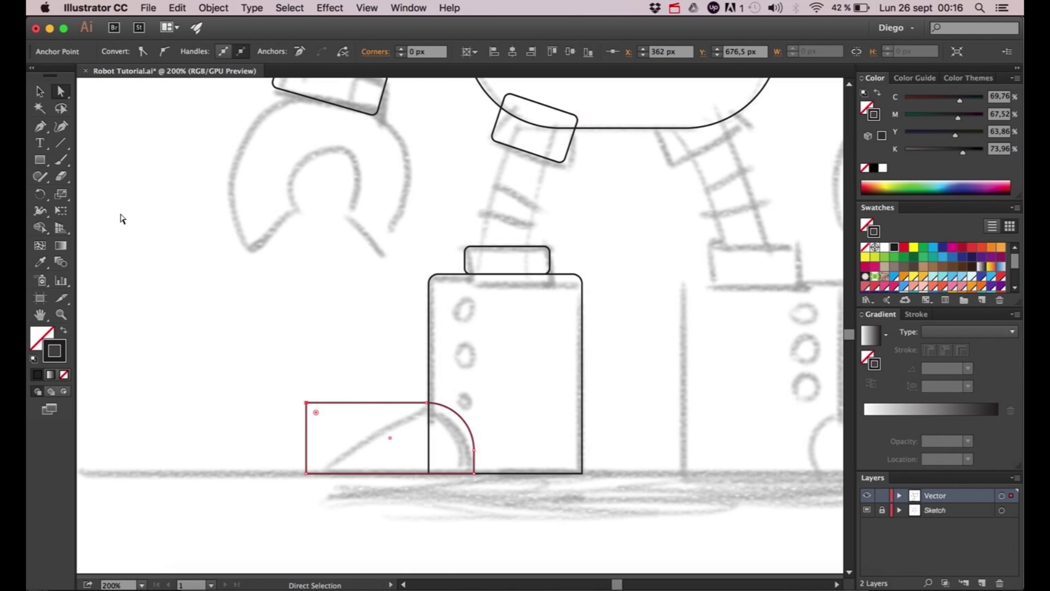
pyautogui.click(43, 125)
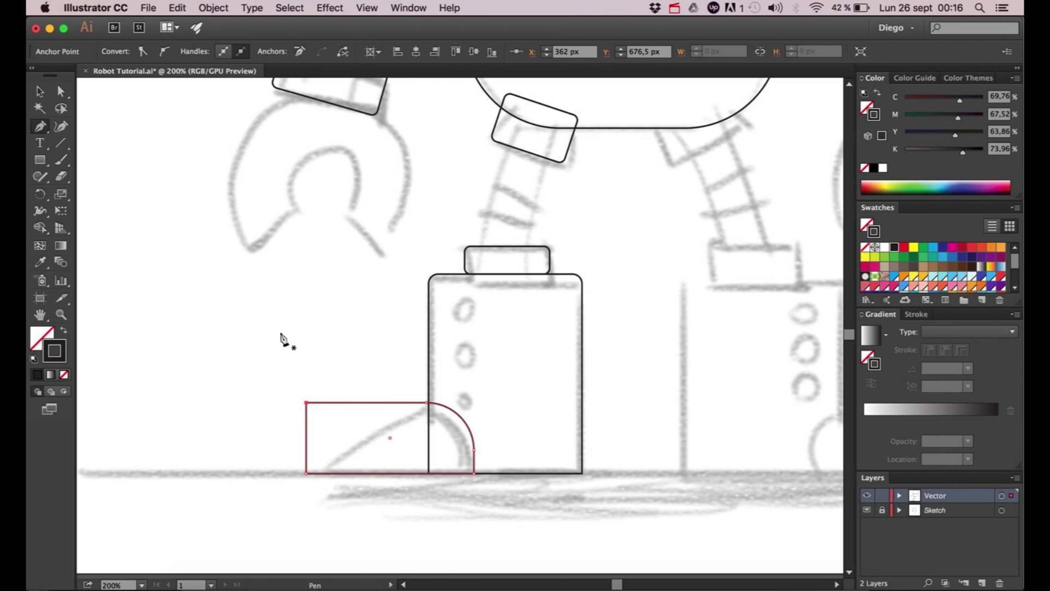
pyautogui.click(306, 404)
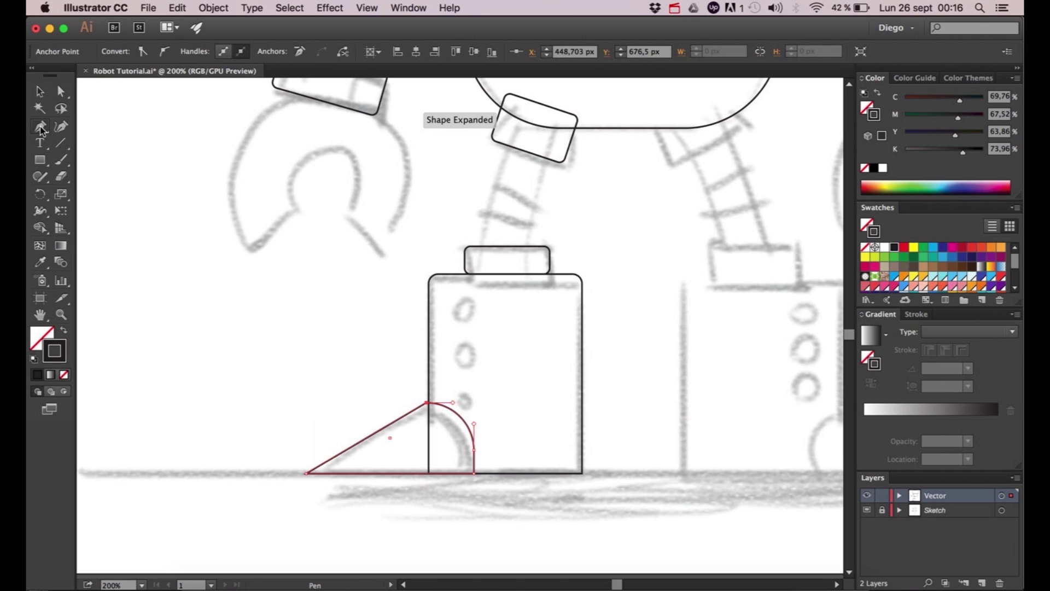
# - Round the outer tip of the left toe shape slightly where it meets the ground line
pyautogui.click(61, 91)
pyautogui.click(307, 474)
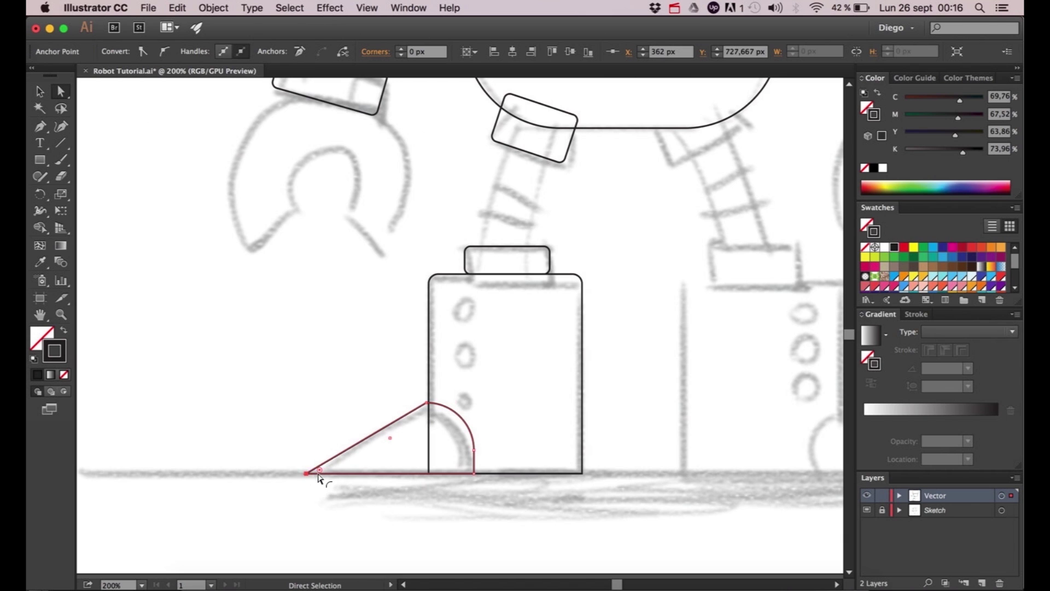
pyautogui.moveTo(315, 470); pyautogui.dragTo(330, 464)
pyautogui.click(316, 433)
pyautogui.scroll(3, 363, 439)
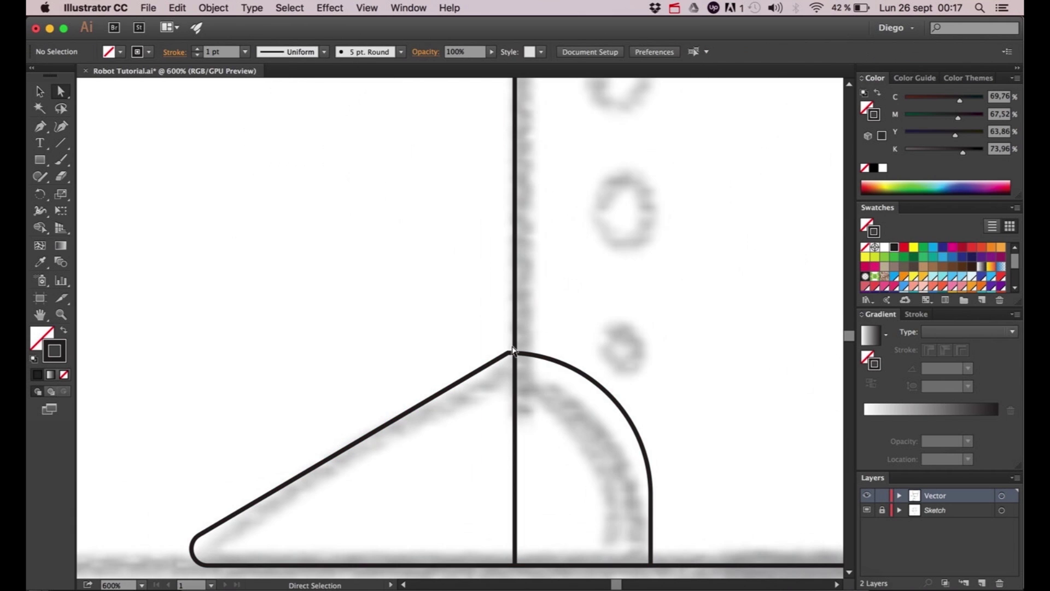
pyautogui.click(515, 353)
pyautogui.click(469, 339)
pyautogui.scroll(-3, 469, 340)
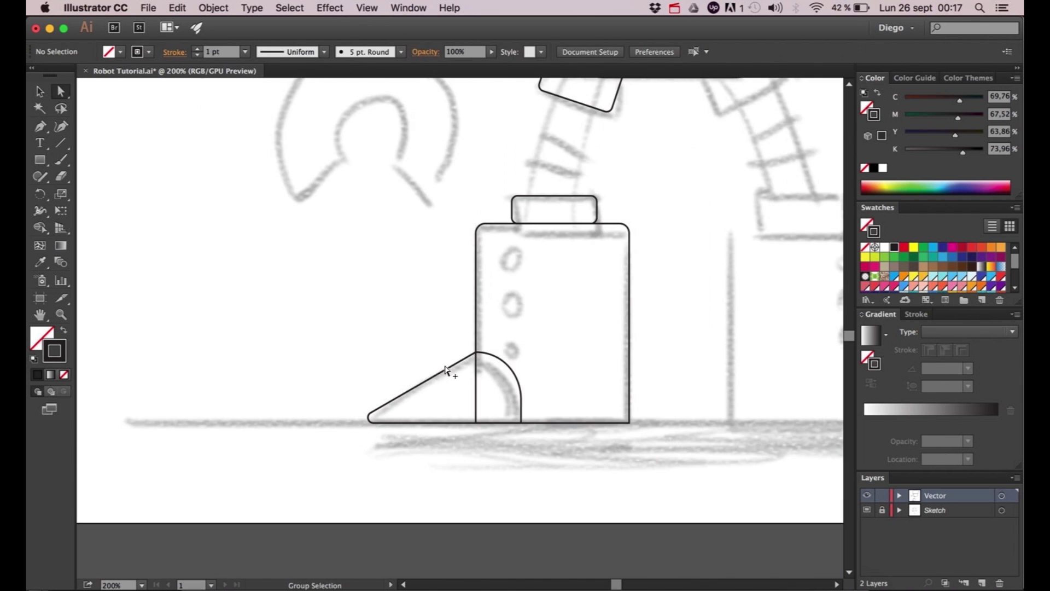
# - Draw a circle over the sketched iris of the robot's left-hand eye
pyautogui.scroll(-1, 410, 375)
pyautogui.scroll(-1, 382, 399)
pyautogui.scroll(2, 366, 385)
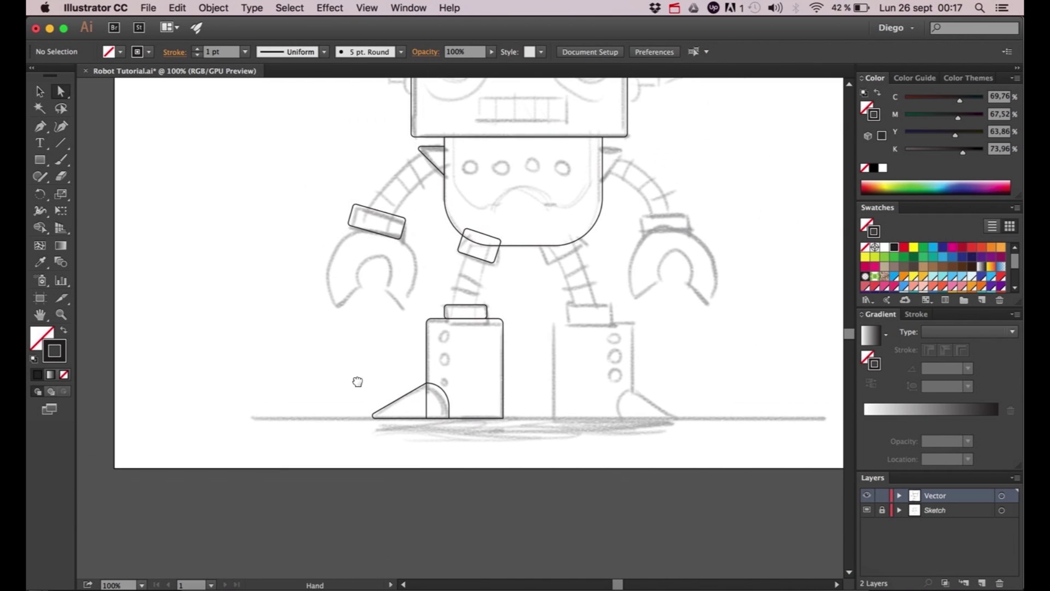
pyautogui.moveTo(356, 384); pyautogui.dragTo(325, 515)
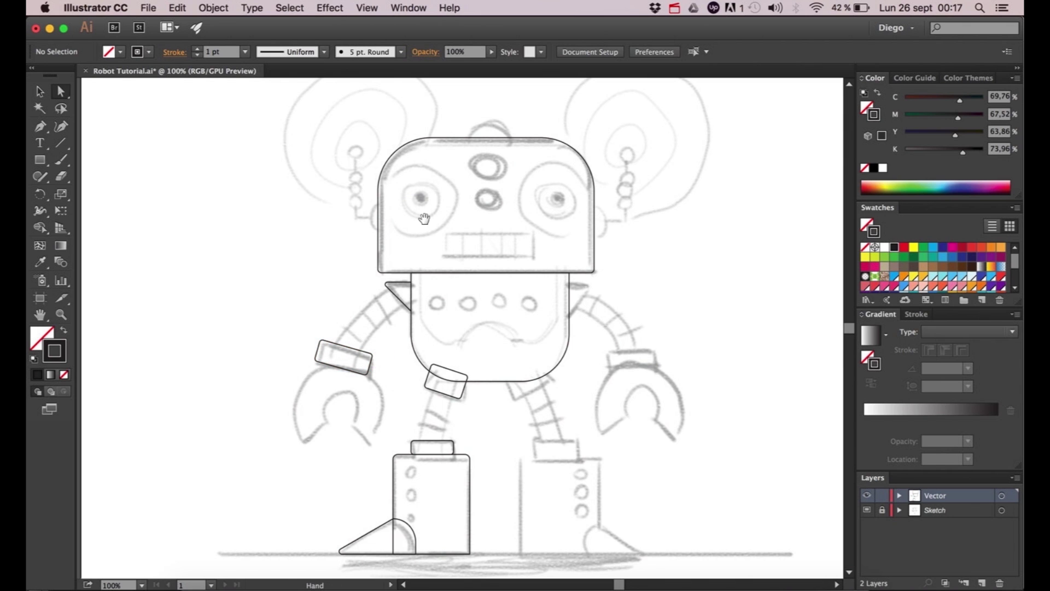
pyautogui.scroll(2, 424, 222)
pyautogui.moveTo(37, 162); pyautogui.dragTo(80, 185)
pyautogui.scroll(2, 405, 235)
pyautogui.scroll(1, 404, 235)
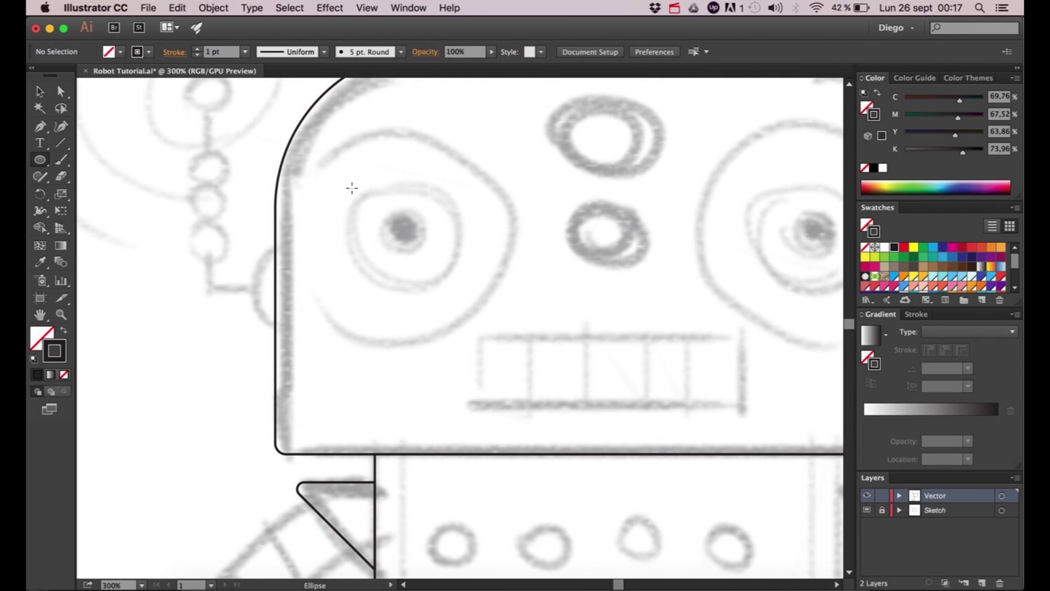
pyautogui.moveTo(345, 180); pyautogui.dragTo(433, 293)
pyautogui.press('a')
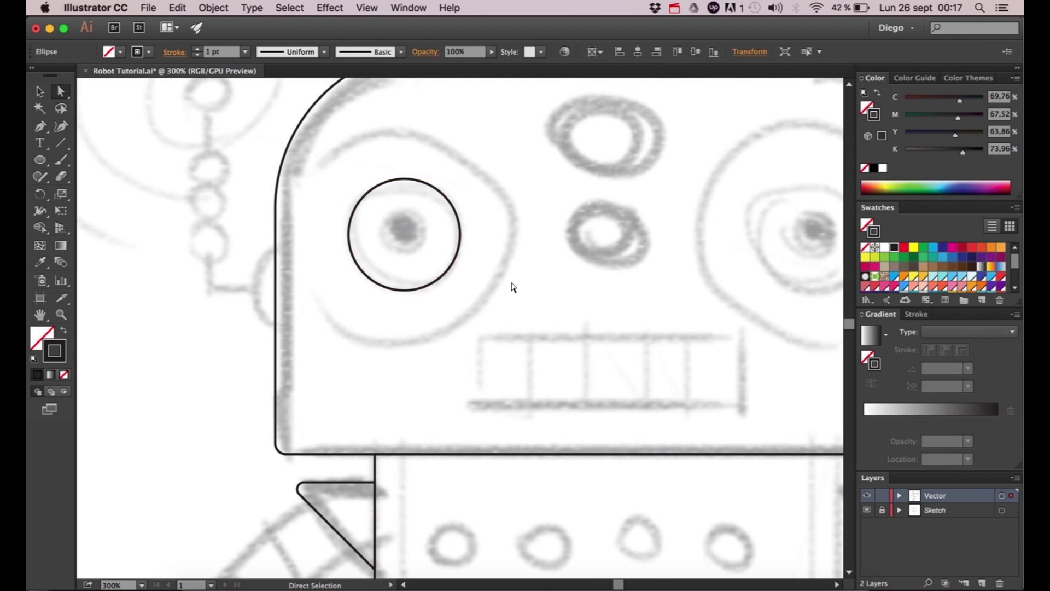
pyautogui.click(513, 287)
# - Draw a small pupil circle outward from the centre of the iris circle
pyautogui.click(39, 159)
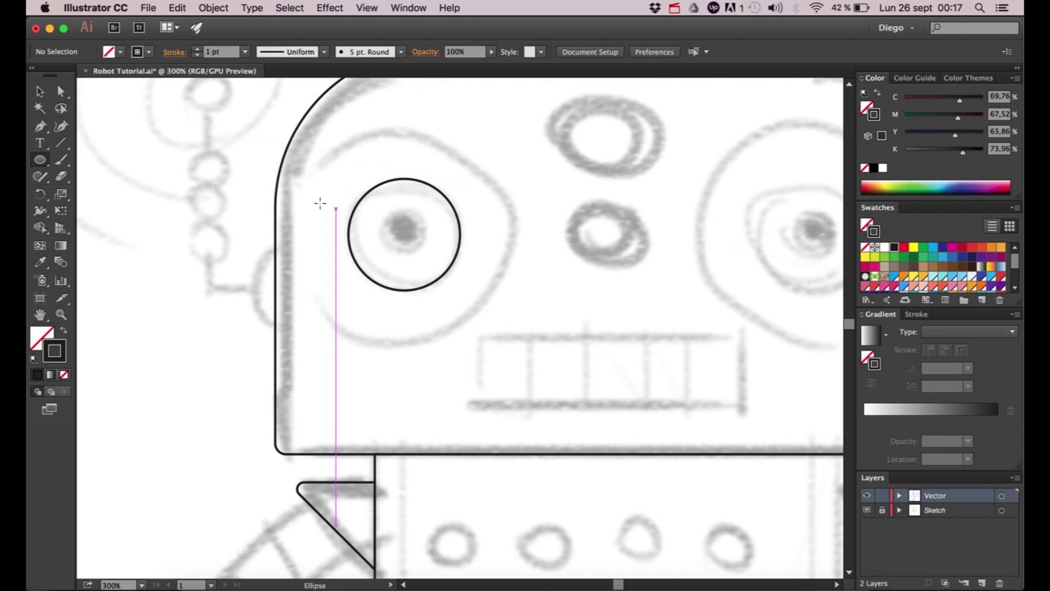
pyautogui.scroll(1, 403, 235)
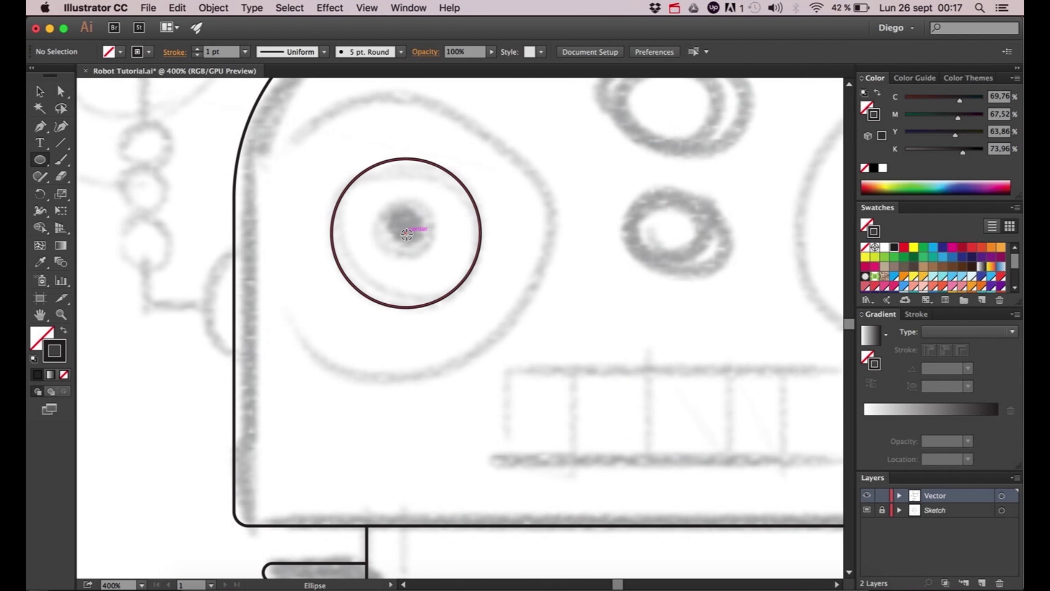
pyautogui.moveTo(407, 234); pyautogui.dragTo(376, 205)
pyautogui.press('a')
pyautogui.scroll(3, 498, 253)
pyautogui.hscroll(2, 497, 253)
pyautogui.click(490, 291)
# - Draw a large outer eye circle concentric with the iris and pupil circles
pyautogui.click(36, 159)
pyautogui.moveTo(373, 278); pyautogui.dragTo(226, 196)
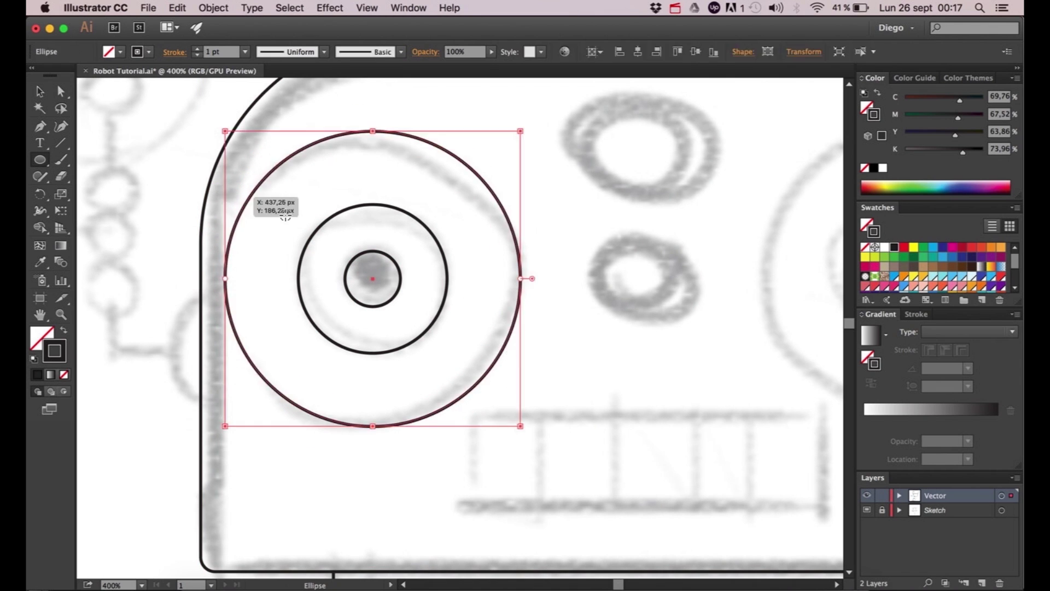
pyautogui.press('v')
pyautogui.click(530, 222)
# - Draw a tall, narrow ellipse centred on the head's left edge over the sketched ear
pyautogui.scroll(-2, 530, 222)
pyautogui.moveTo(527, 228); pyautogui.dragTo(474, 245)
pyautogui.click(42, 162)
pyautogui.scroll(4, 306, 300)
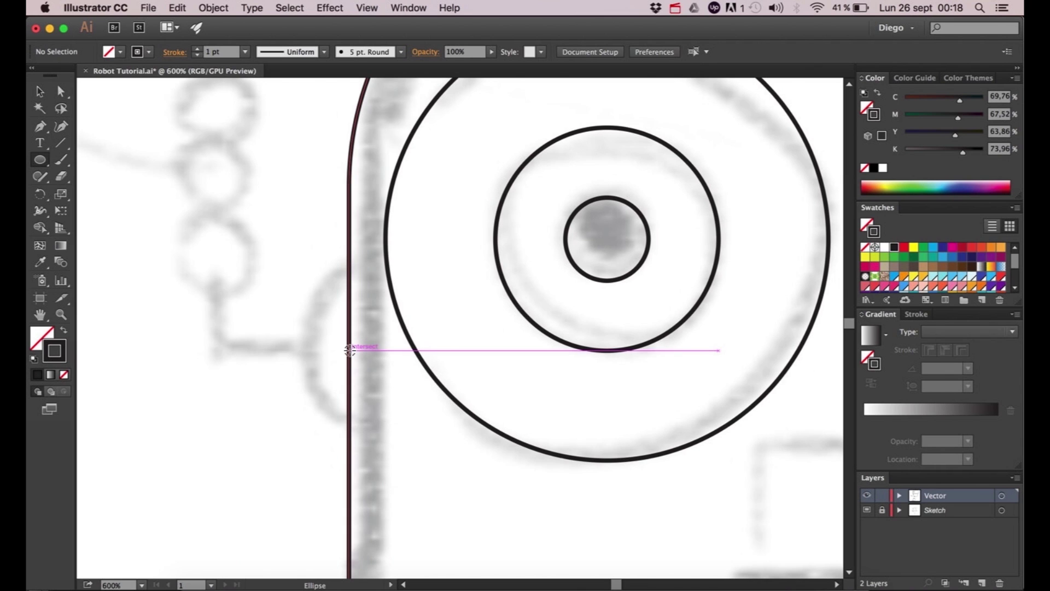
pyautogui.moveTo(350, 350); pyautogui.dragTo(305, 258)
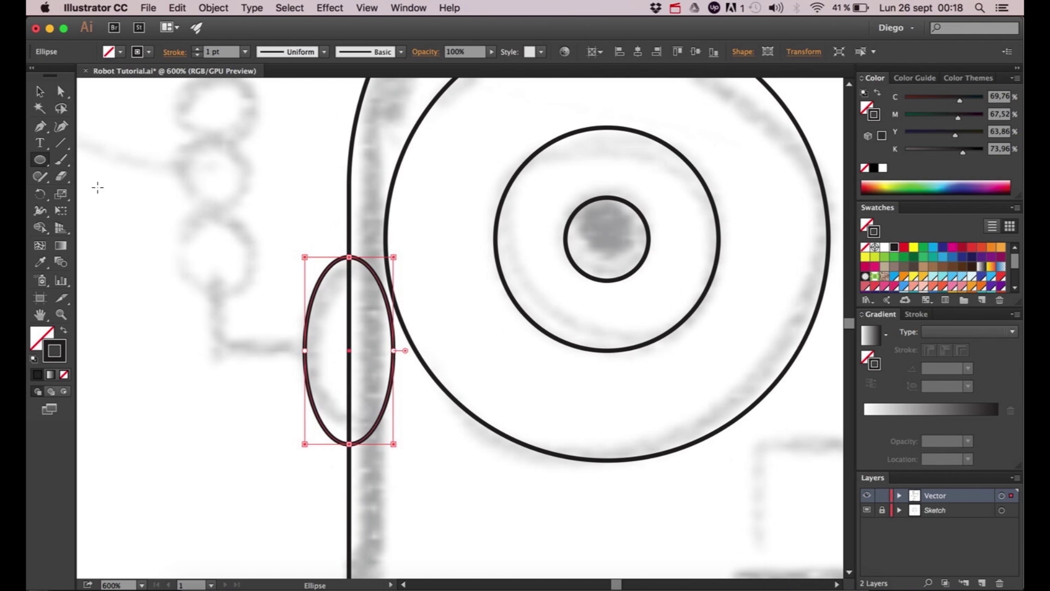
# - Cut off the ear ellipse's inner half by subtracting a rectangle aligned to the head's edge with Pathfinder's Minus Front
pyautogui.moveTo(41, 162); pyautogui.dragTo(77, 159)
pyautogui.moveTo(347, 222); pyautogui.dragTo(441, 502)
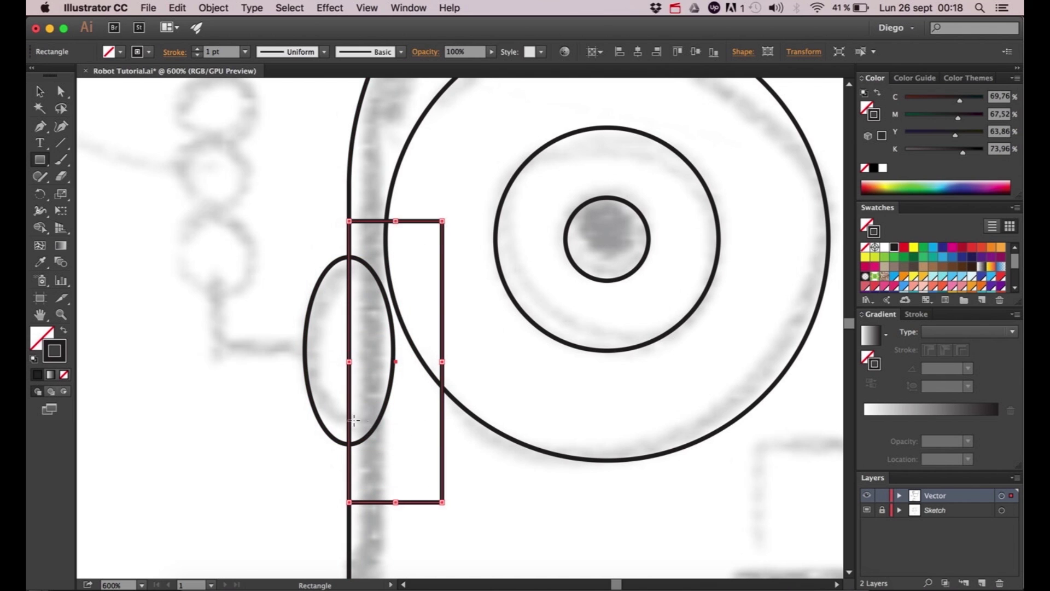
pyautogui.press('v')
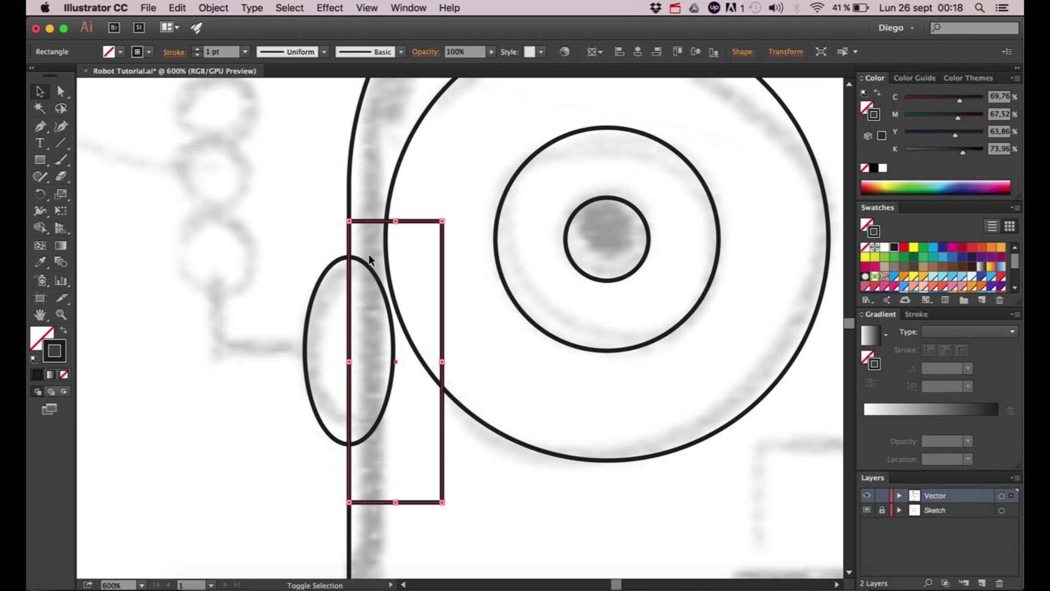
pyautogui.keyDown('shift'); pyautogui.click(368, 266); pyautogui.keyUp('shift')
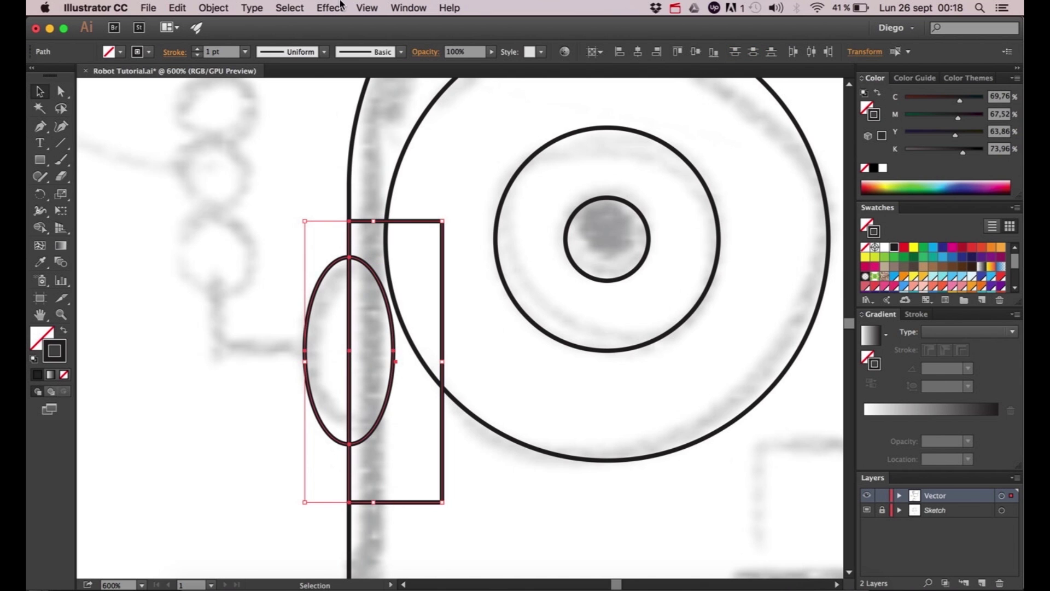
pyautogui.click(394, 8)
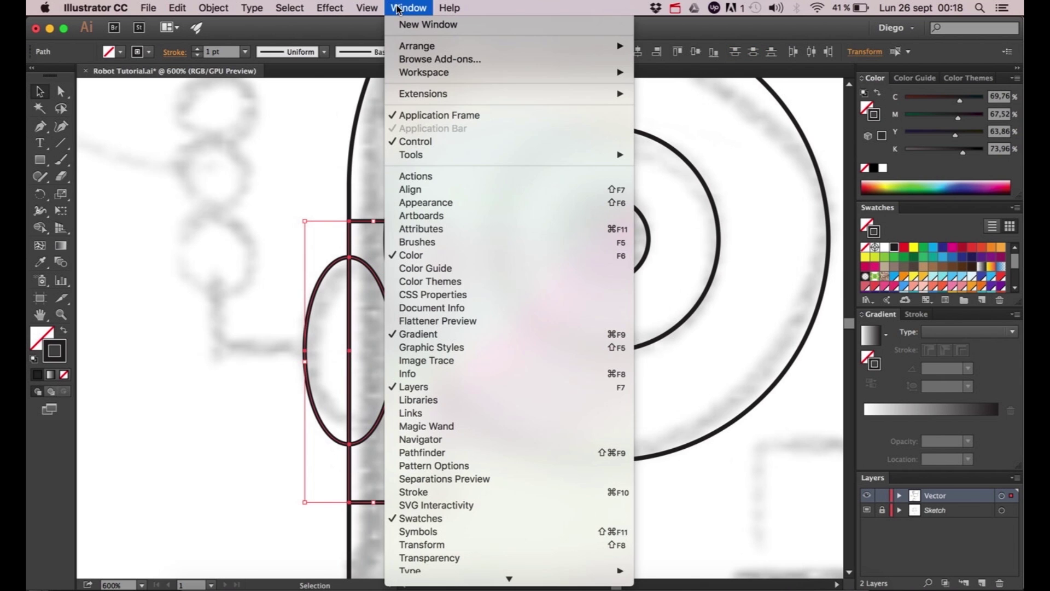
pyautogui.click(459, 454)
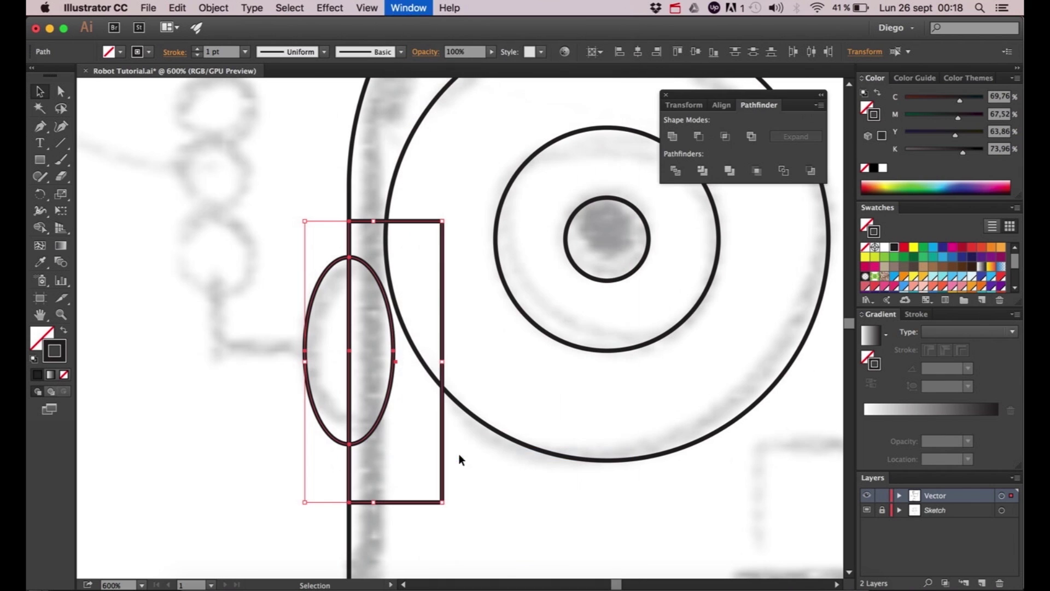
pyautogui.click(700, 137)
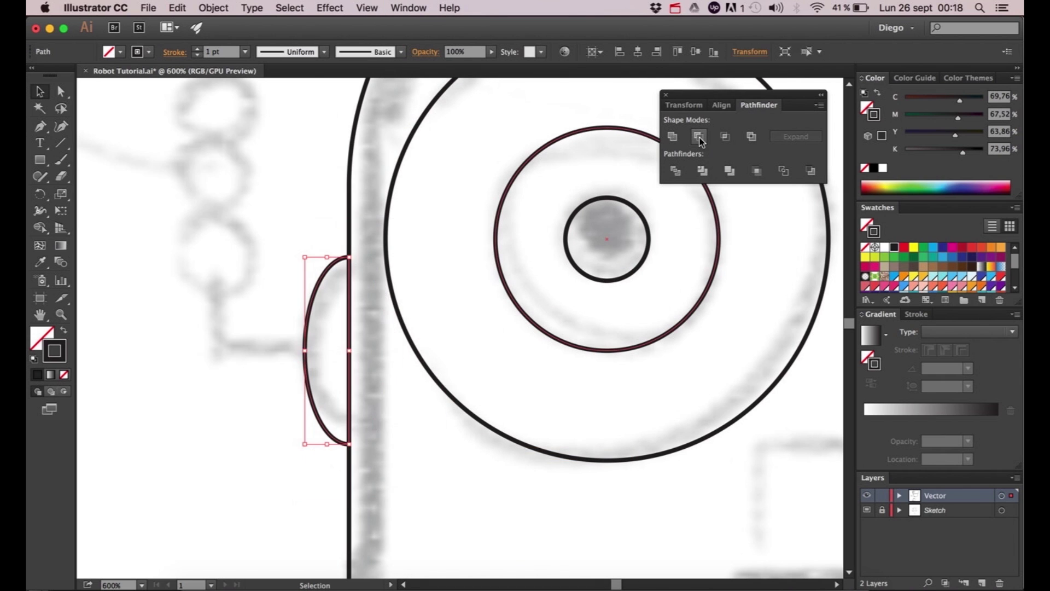
pyautogui.click(273, 202)
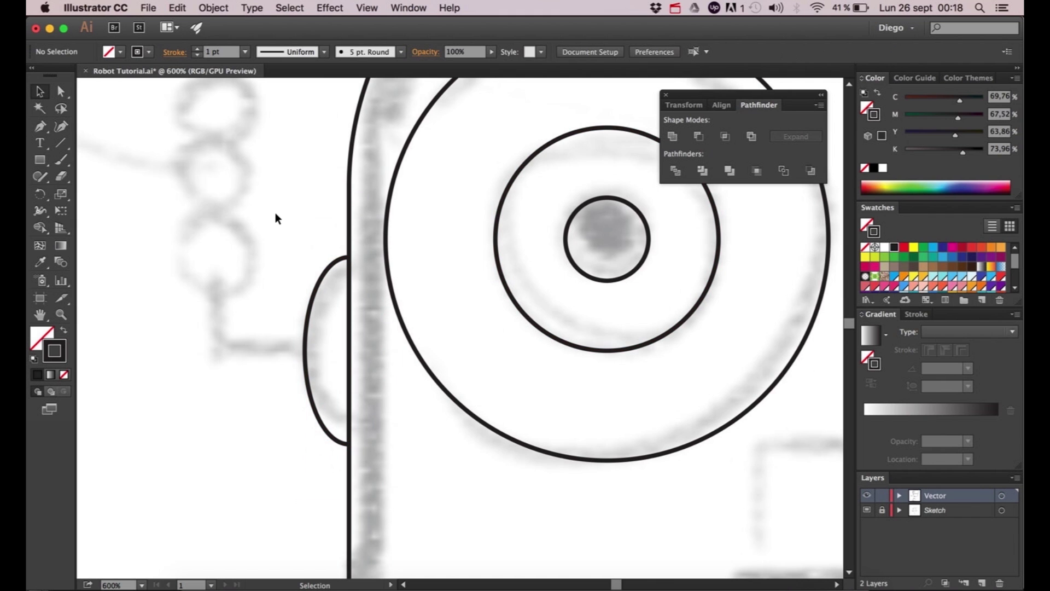
# - Draw a rectangle over the sketched mouth, expanding it from a centre point aligned with the body's vertical axis
pyautogui.scroll(-1, 275, 212)
pyautogui.moveTo(253, 223); pyautogui.dragTo(235, 266)
pyautogui.scroll(-2, 250, 334)
pyautogui.click(40, 160)
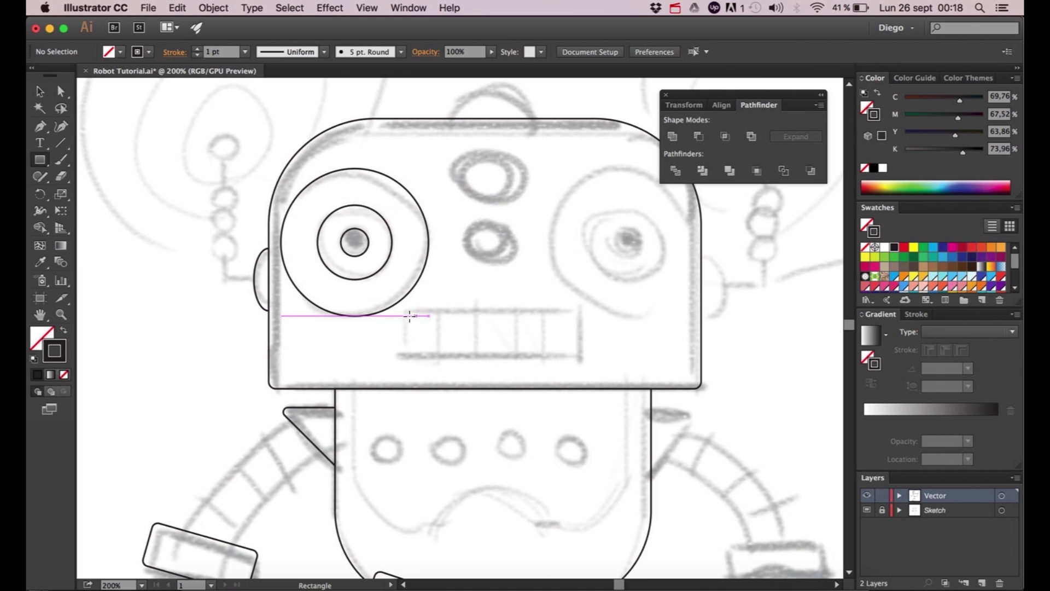
pyautogui.moveTo(406, 310); pyautogui.dragTo(582, 356)
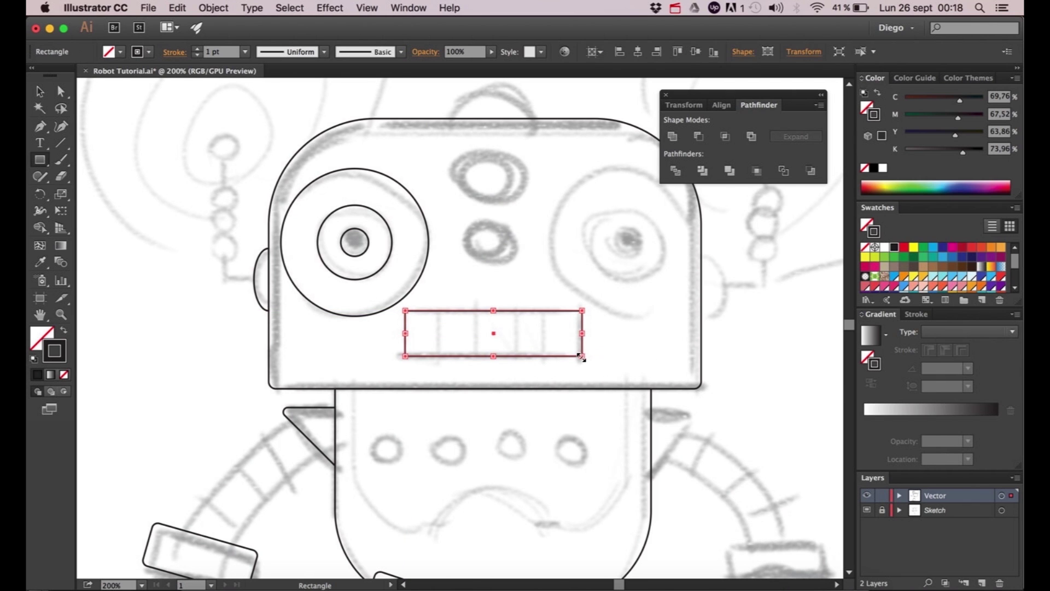
pyautogui.press('super+z')
pyautogui.scroll(1, 510, 336)
pyautogui.moveTo(510, 335); pyautogui.dragTo(465, 428)
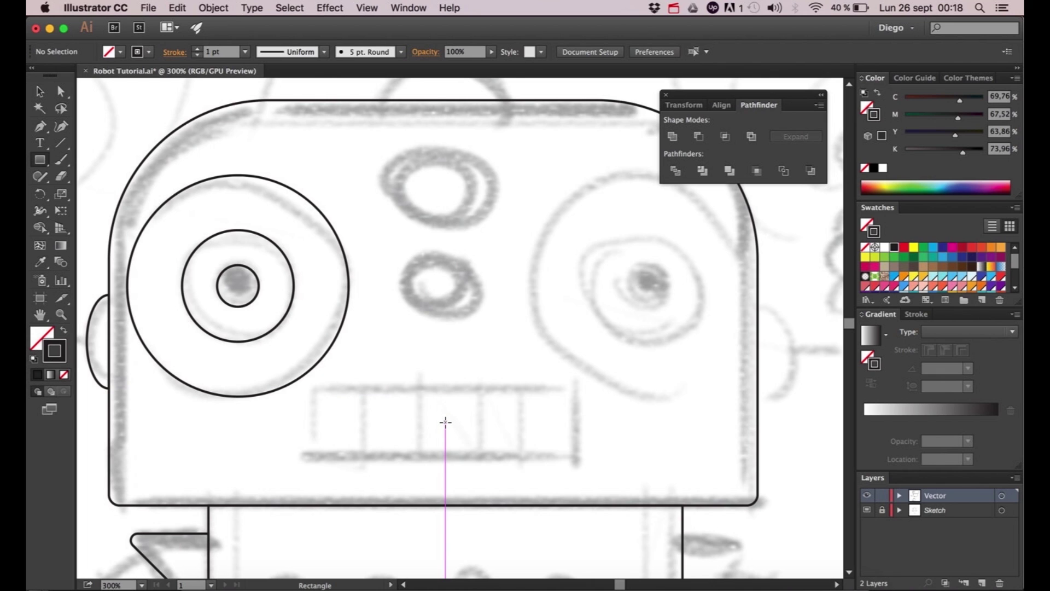
pyautogui.moveTo(446, 422)
pyautogui.mouseDown()
pyautogui.moveTo(318, 403)
pyautogui.moveTo(315, 389)
pyautogui.mouseUp()
pyautogui.press('a')
pyautogui.click(450, 359)
# - Draw a small circle over the lowest sketched bead of the left antenna
pyautogui.scroll(-1, 456, 365)
pyautogui.moveTo(463, 361); pyautogui.dragTo(555, 288)
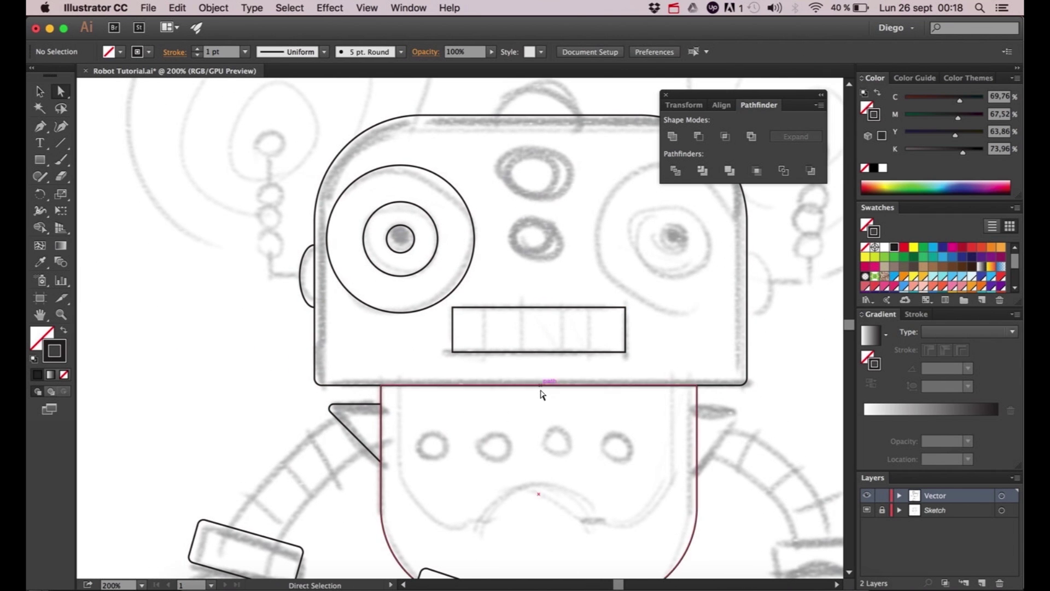
pyautogui.hscroll(3, 553, 427)
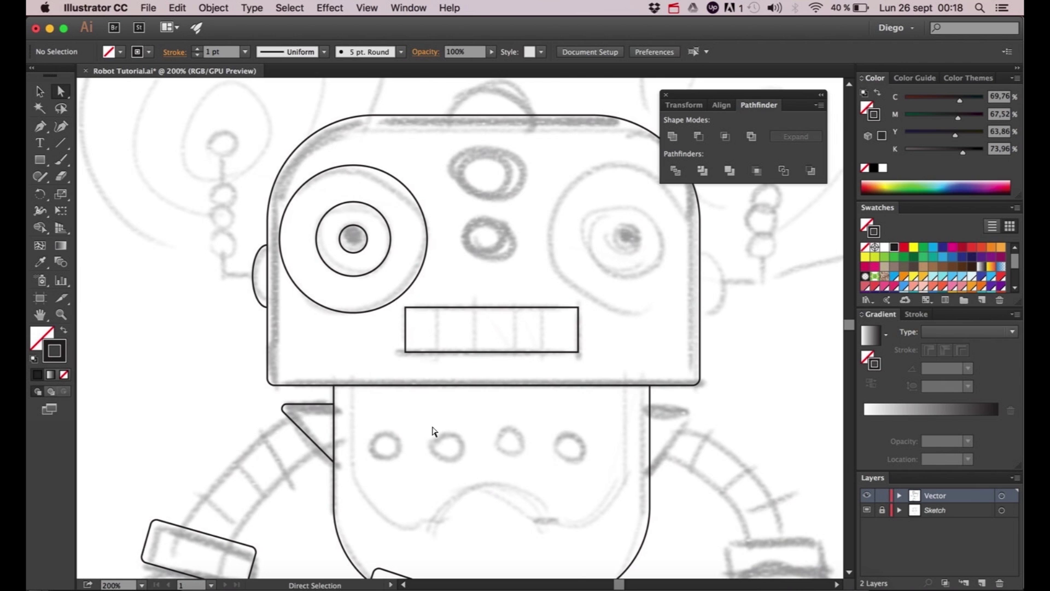
pyautogui.scroll(3, 436, 431)
pyautogui.hscroll(-2, 436, 431)
pyautogui.scroll(-2, 429, 500)
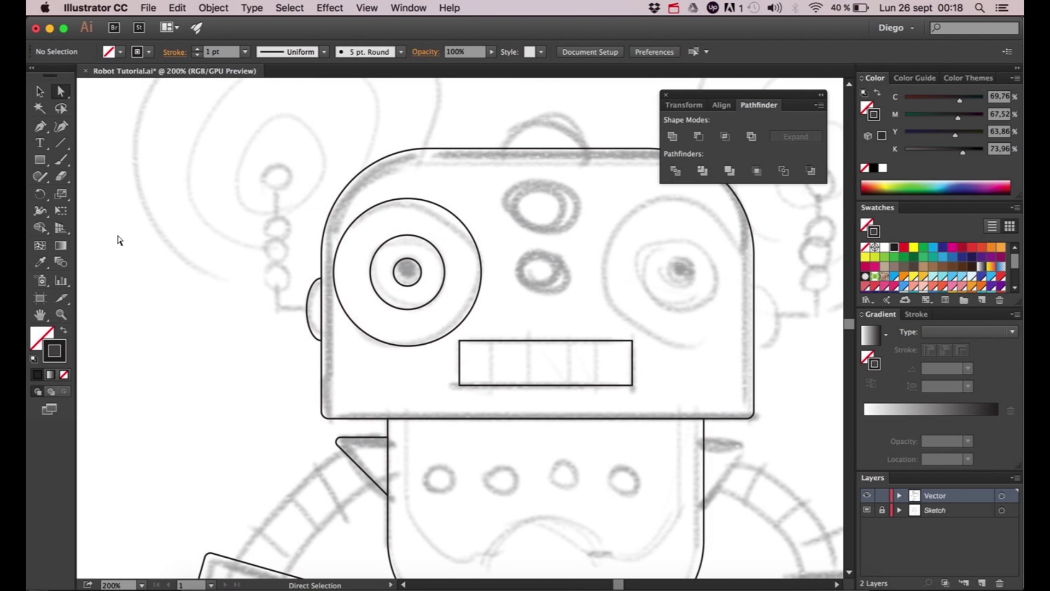
pyautogui.moveTo(41, 166); pyautogui.dragTo(82, 192)
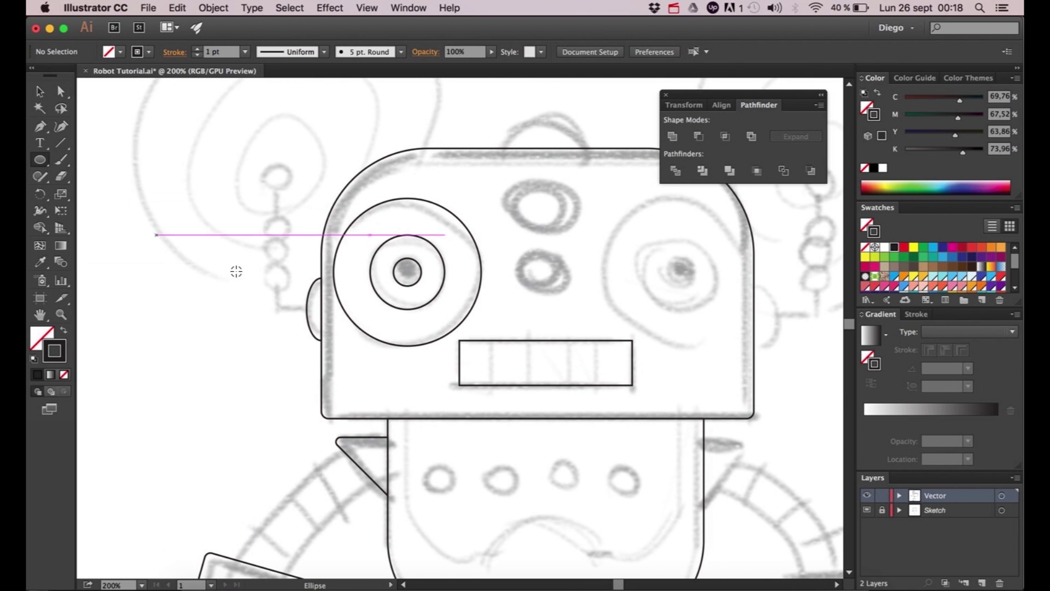
pyautogui.scroll(2, 292, 272)
pyautogui.scroll(3, 292, 272)
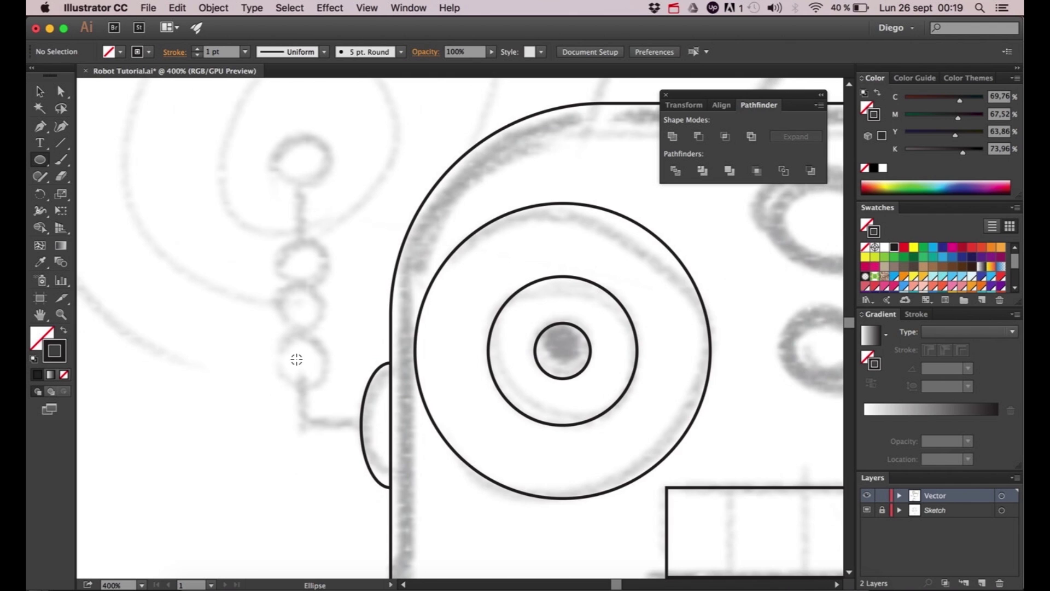
pyautogui.scroll(1, 296, 359)
pyautogui.scroll(-1, 298, 359)
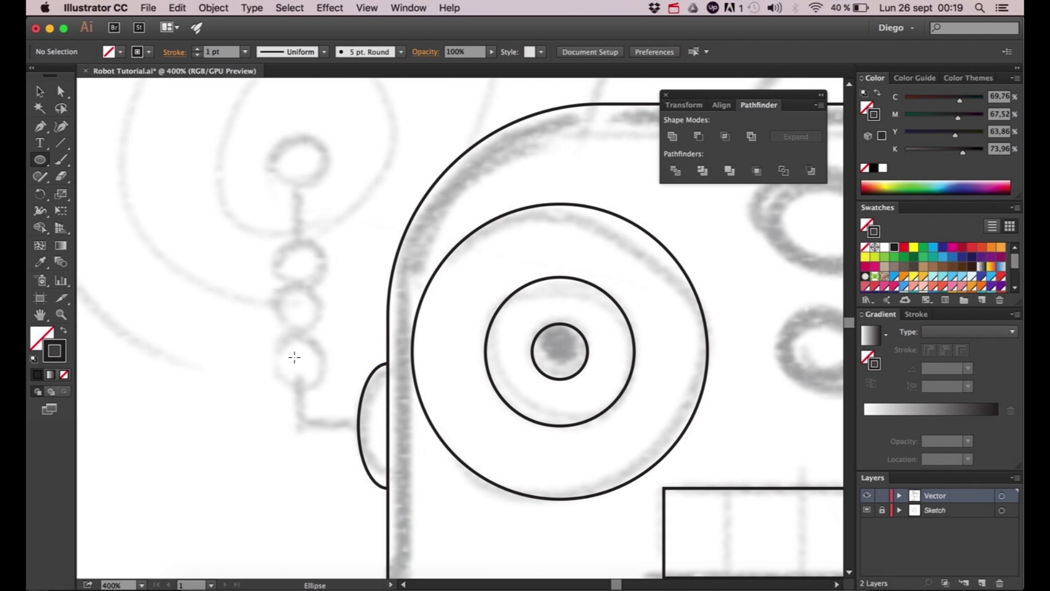
pyautogui.moveTo(271, 339); pyautogui.dragTo(327, 388)
pyautogui.press('v')
pyautogui.click(327, 391)
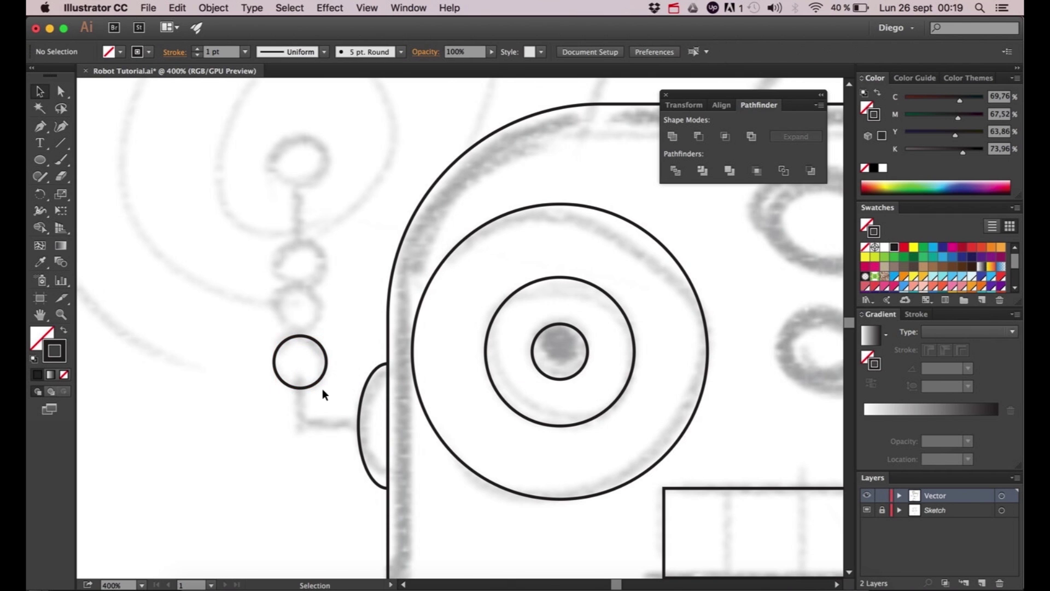
# - Duplicate the antenna circle straight up over the second sketched bead, slightly overlapping the first circle
pyautogui.scroll(2, 327, 392)
pyautogui.scroll(1, 327, 442)
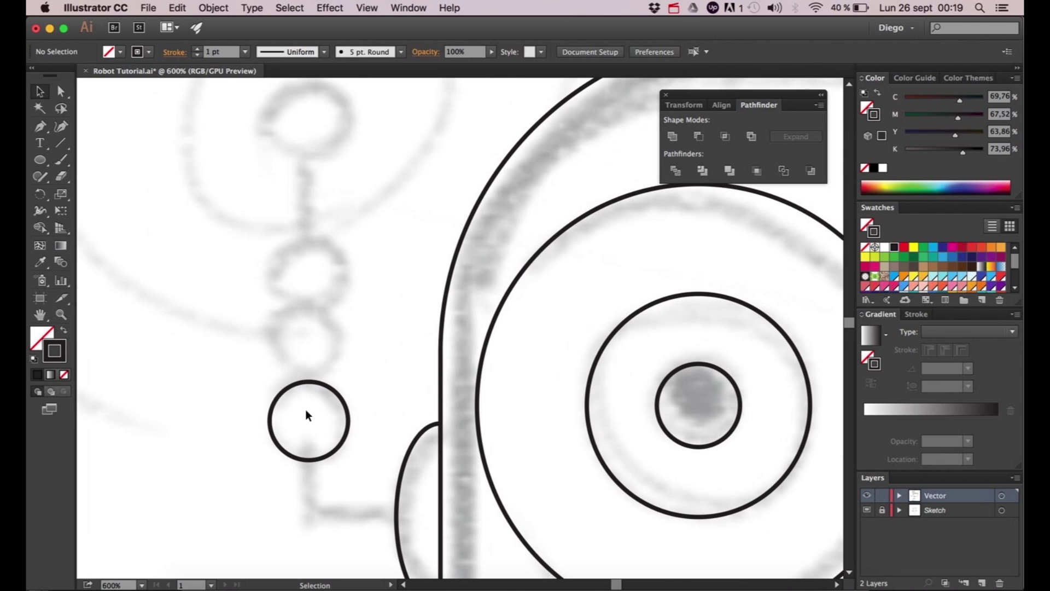
pyautogui.click(313, 382)
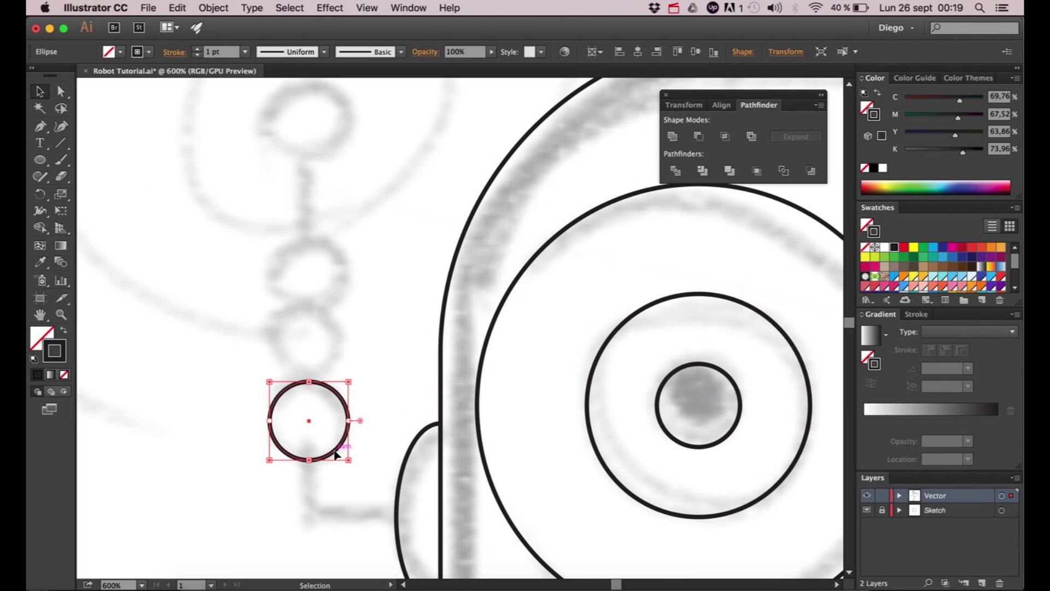
pyautogui.moveTo(336, 453); pyautogui.dragTo(327, 385)
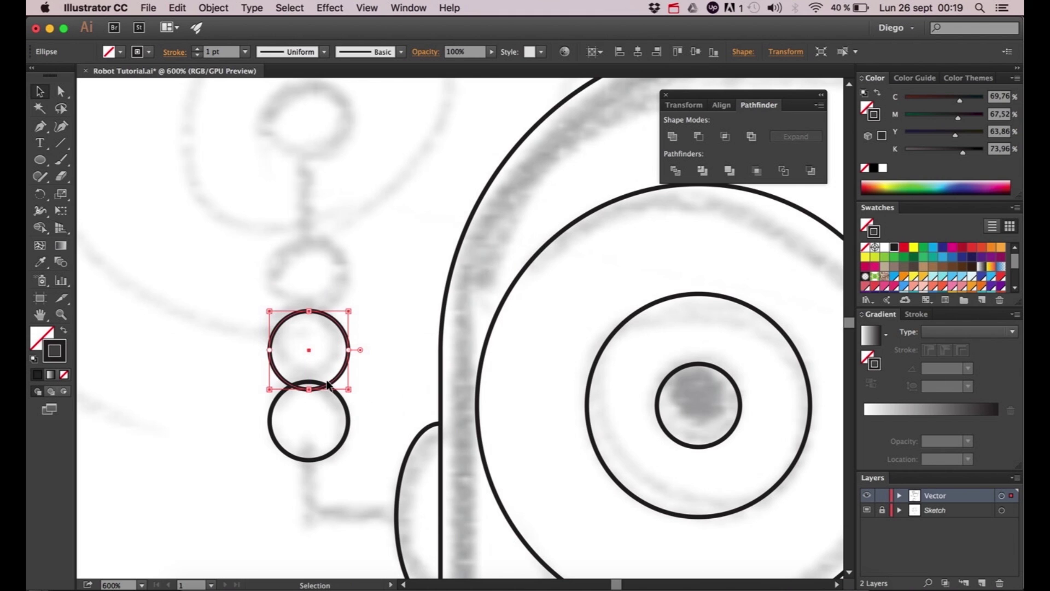
pyautogui.click(372, 360)
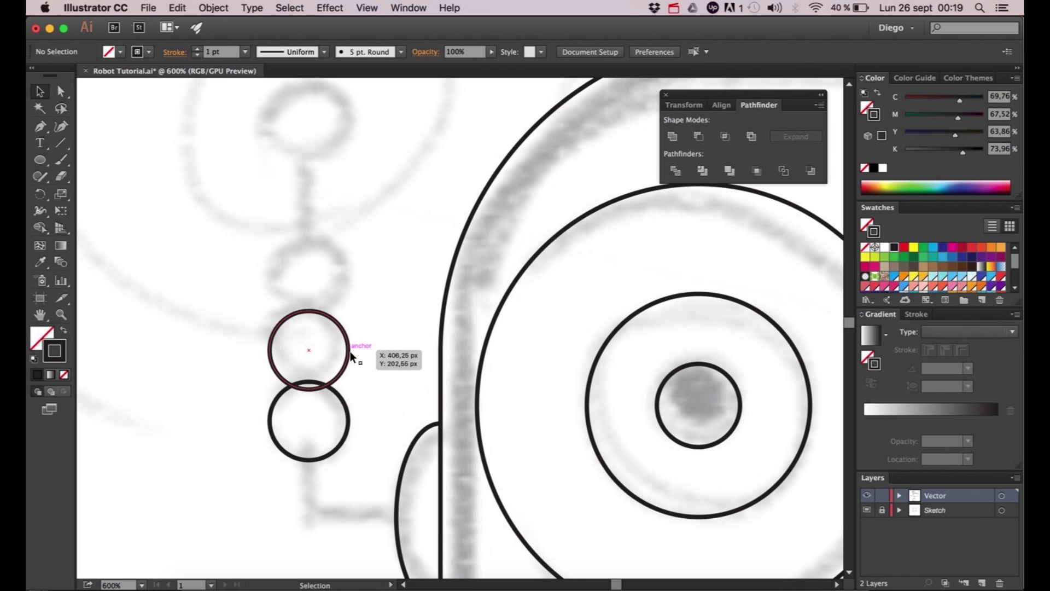
# - Repeat the upward duplication of the antenna circle three more times, reaching the top sketched bead
pyautogui.scroll(2, 350, 351)
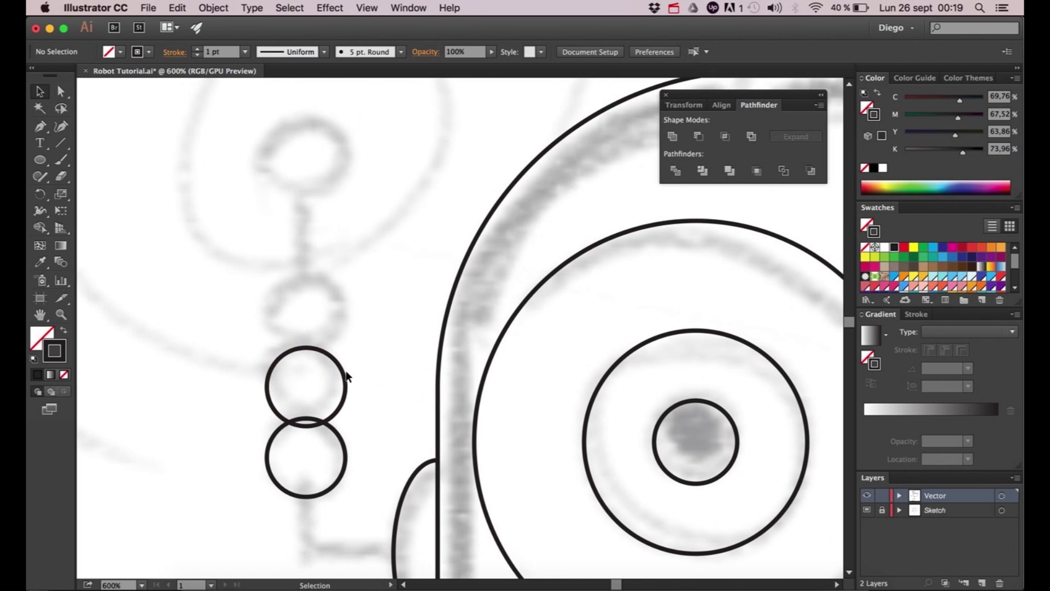
pyautogui.click(346, 382)
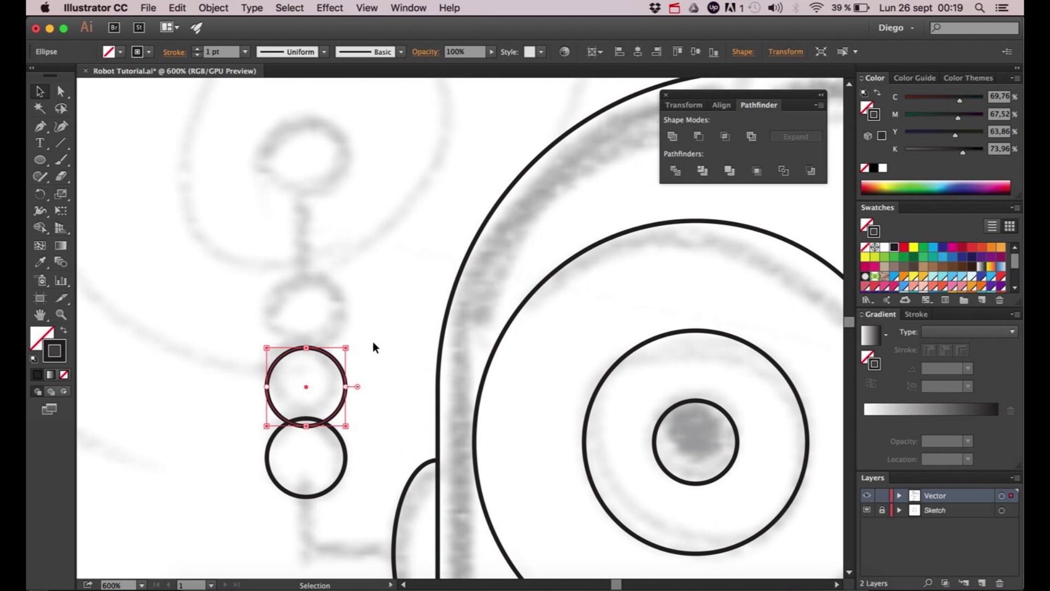
pyautogui.press('super+d')
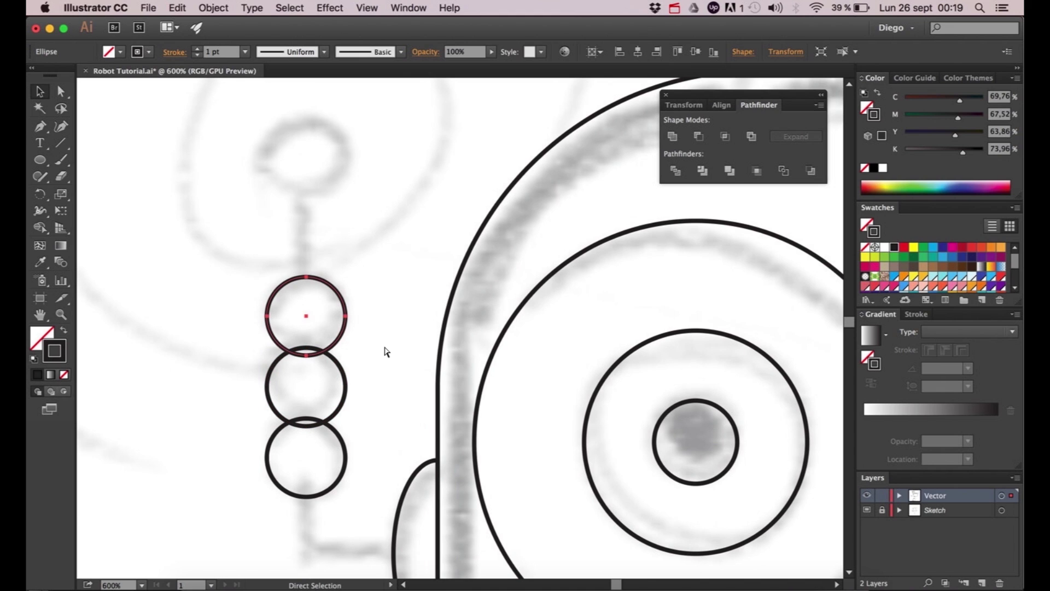
pyautogui.press('super+d')
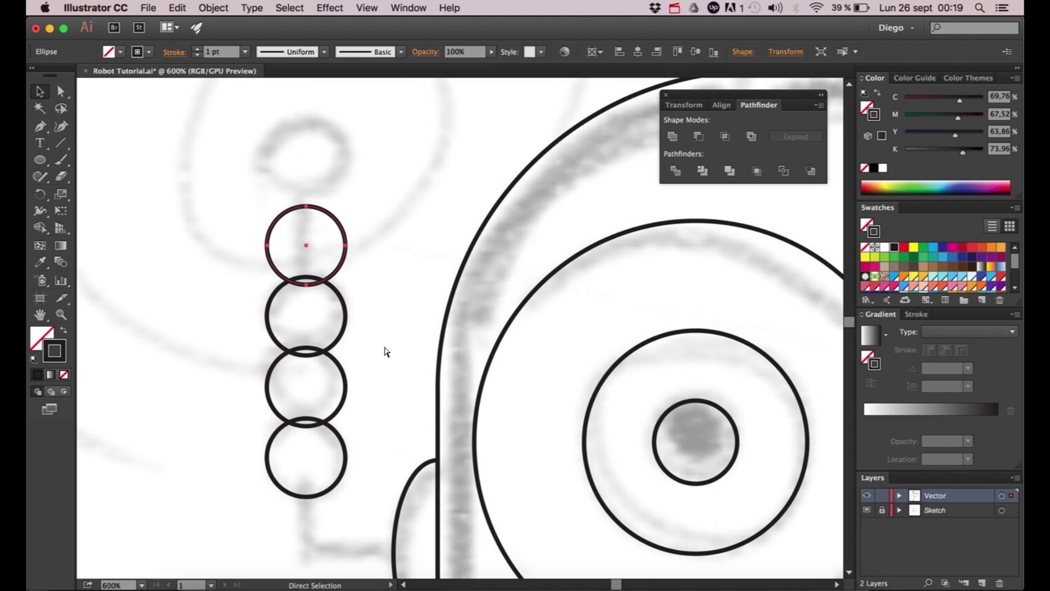
pyautogui.press('super+d')
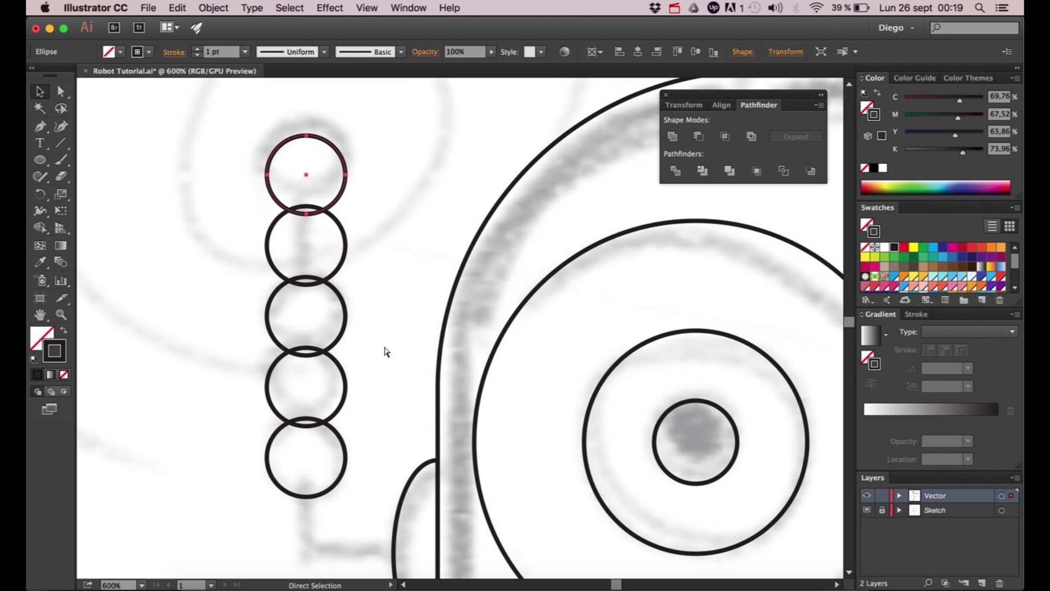
pyautogui.press('v')
pyautogui.scroll(5, 392, 281)
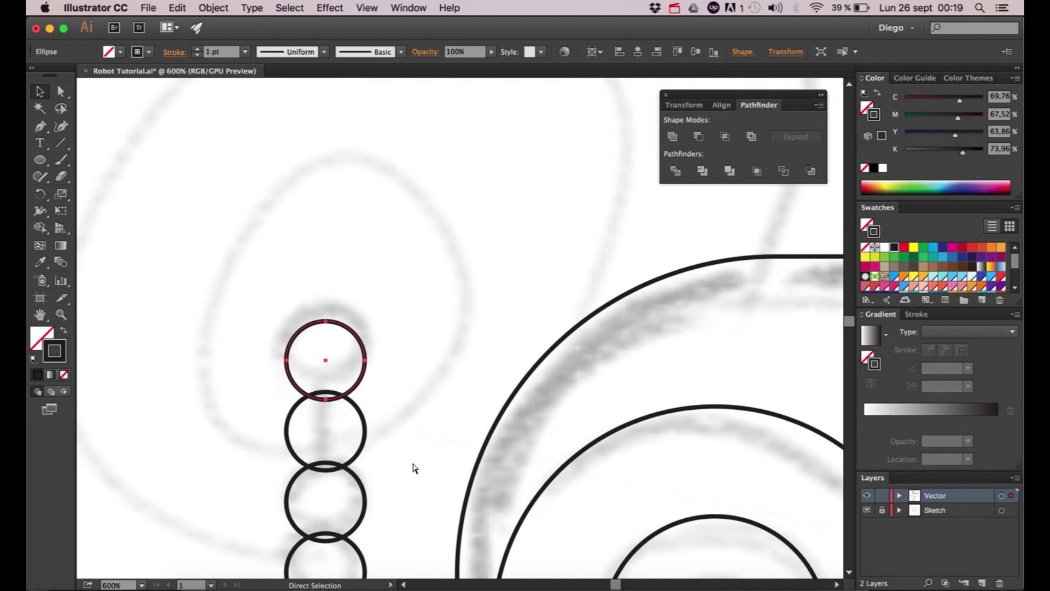
pyautogui.press('super+d')
pyautogui.press('super+d')
pyautogui.press('super+d')
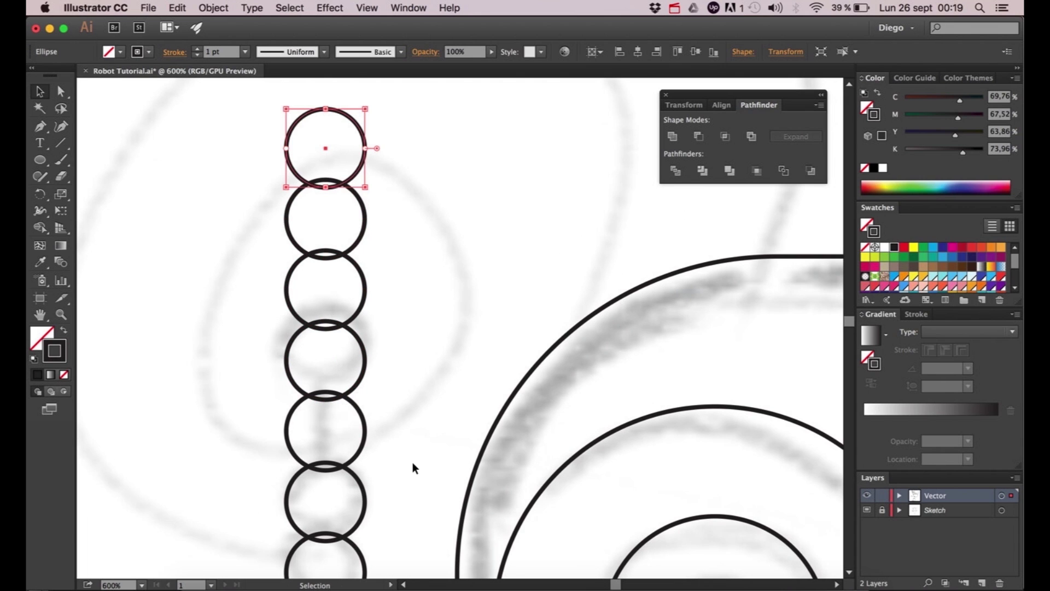
pyautogui.scroll(-3, 405, 234)
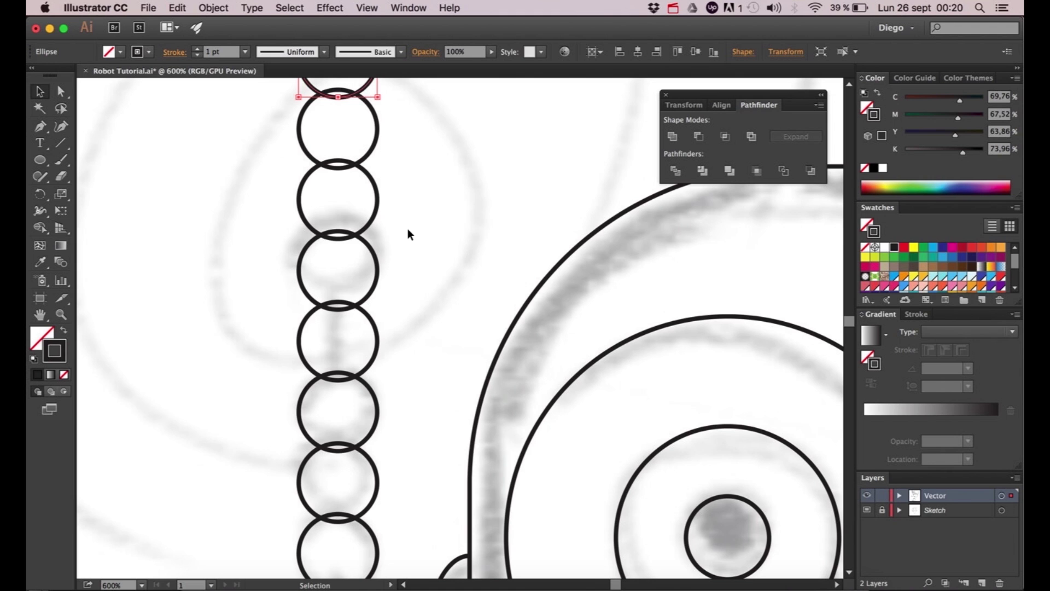
pyautogui.press('super+z')
pyautogui.press('super+z')
pyautogui.press('super+z')
# - Delete the third and fourth antenna circles from the bottom, keeping the two lowest and the top one
pyautogui.scroll(-3, 408, 228)
pyautogui.click(439, 359)
pyautogui.moveTo(406, 282); pyautogui.dragTo(335, 307)
pyautogui.press('Delete')
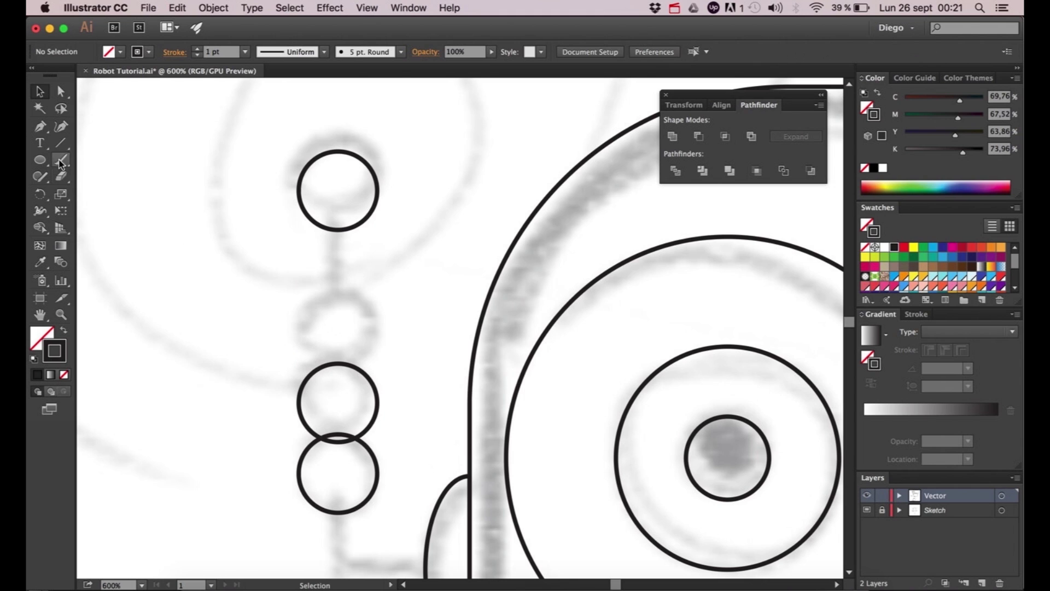
# - Draw a Pen path from the top antenna circle's centre straight down to the sketched bend, continuing horizontally to the ear's outer edge
pyautogui.click(40, 126)
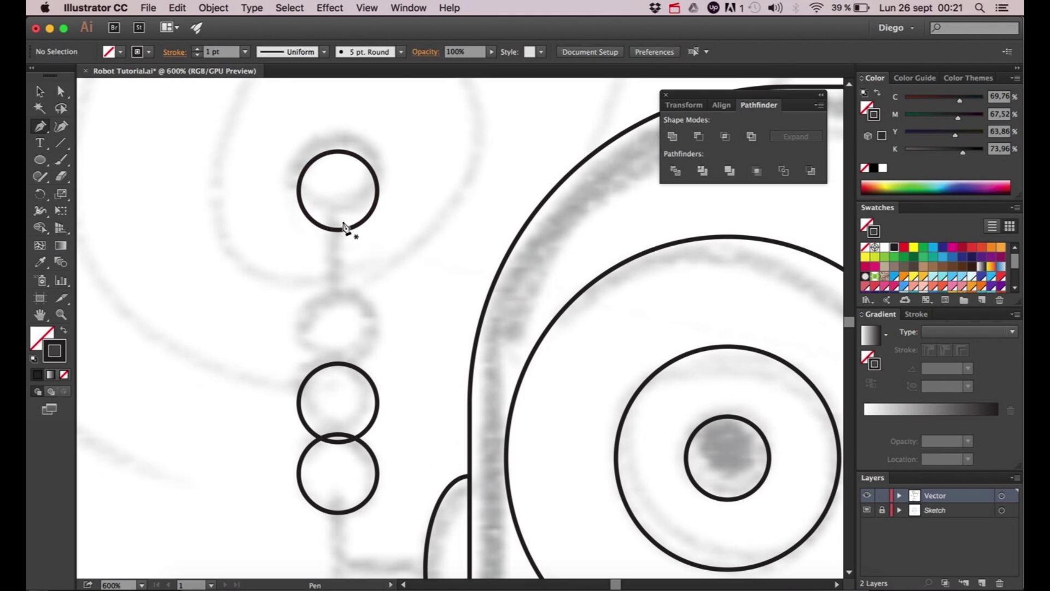
pyautogui.scroll(-1, 340, 222)
pyautogui.press('v')
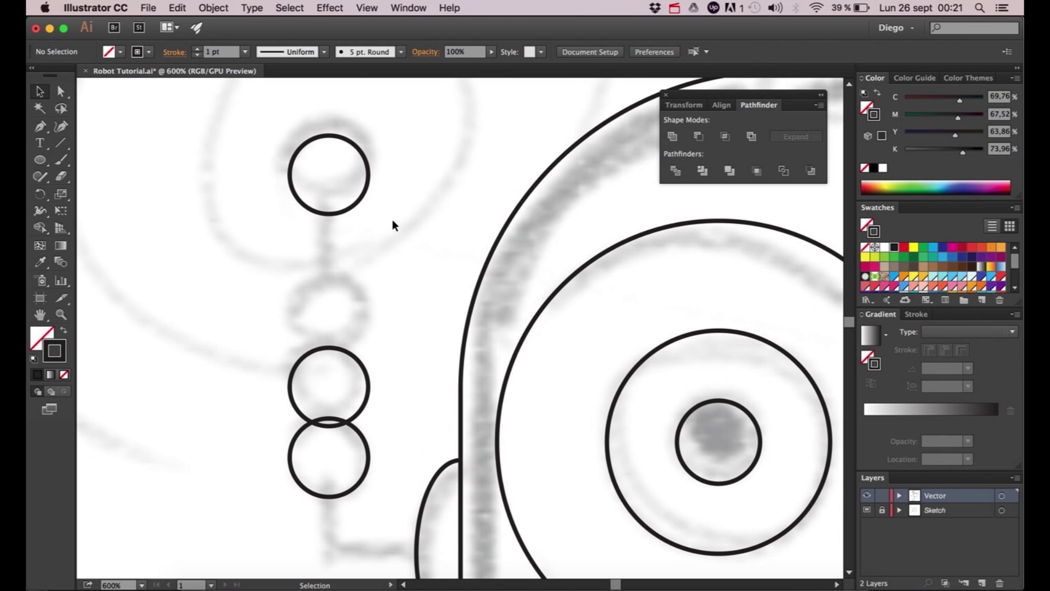
pyautogui.click(39, 126)
pyautogui.moveTo(306, 196); pyautogui.dragTo(294, 173)
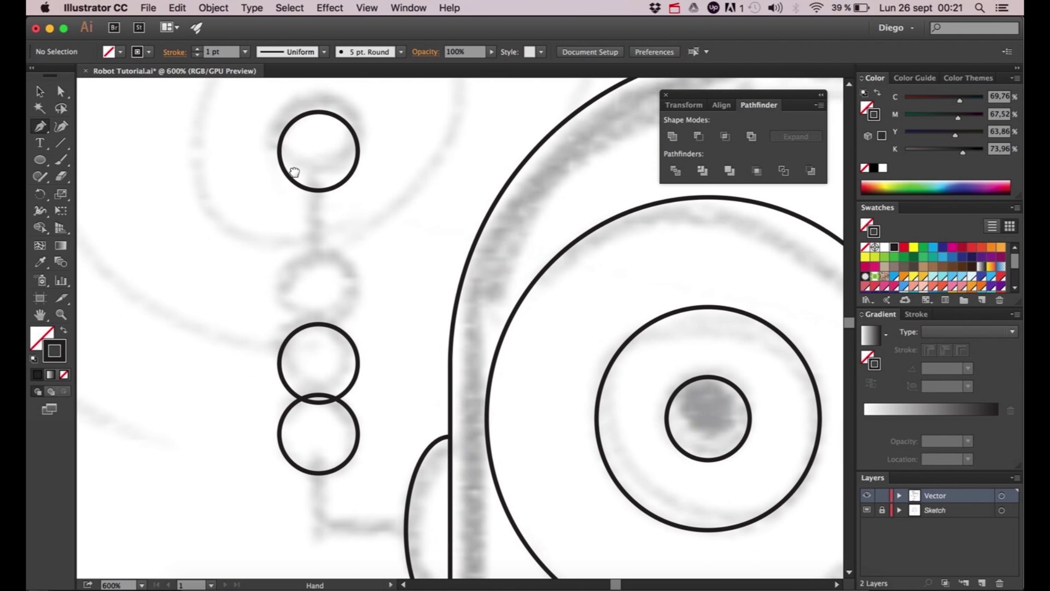
pyautogui.click(317, 152)
pyautogui.scroll(-1, 326, 300)
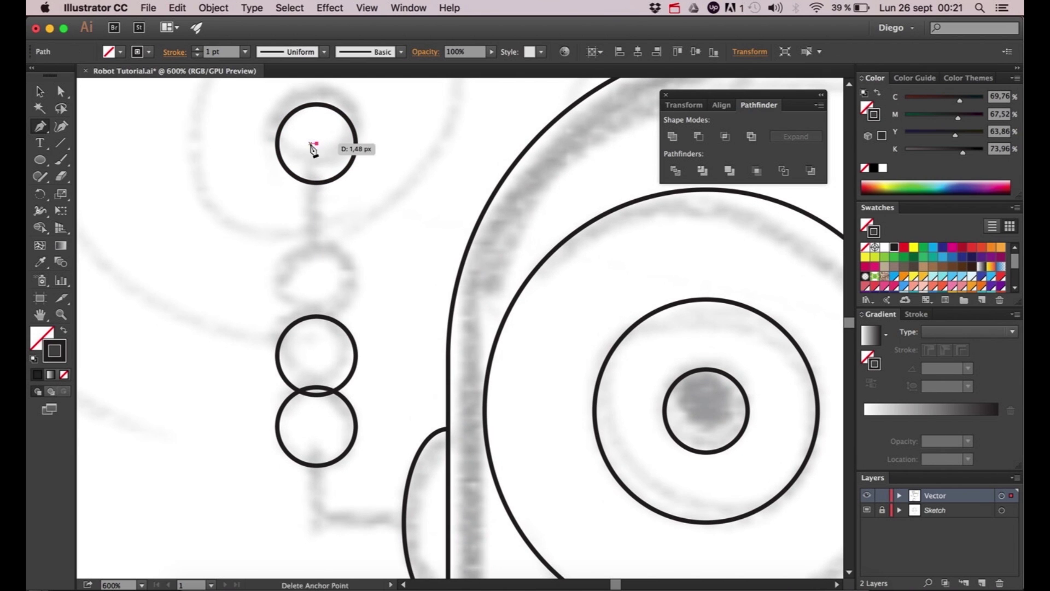
pyautogui.click(316, 522)
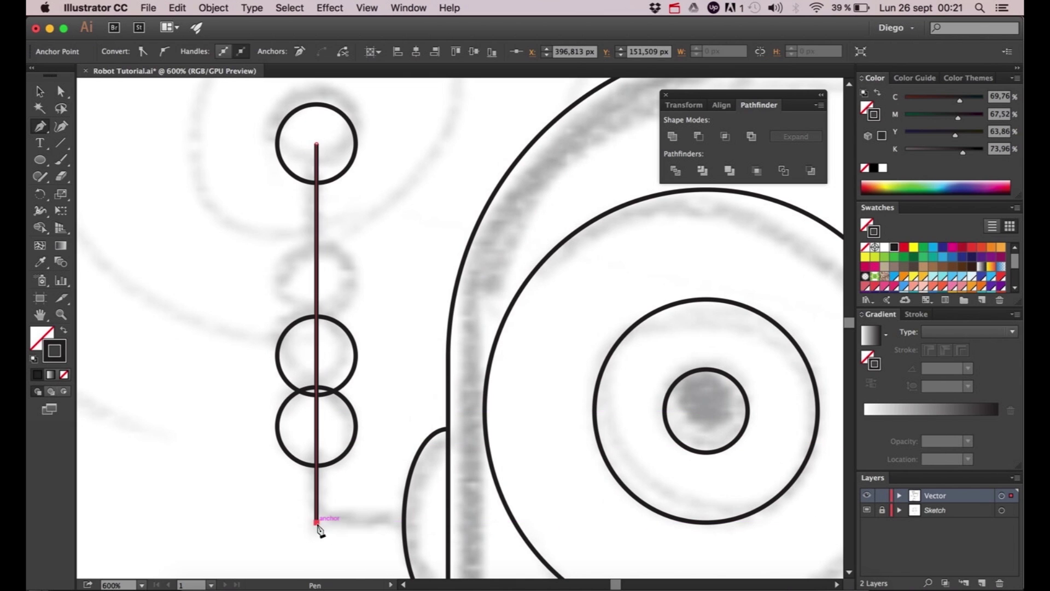
pyautogui.click(404, 523)
pyautogui.scroll(-5, 391, 492)
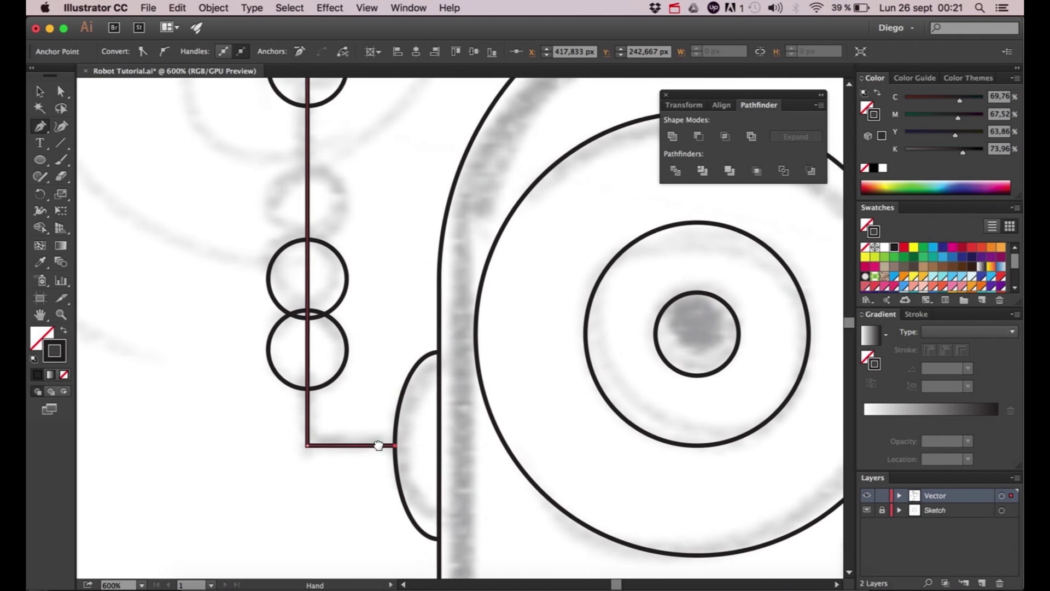
pyautogui.press('a')
pyautogui.scroll(-2, 328, 447)
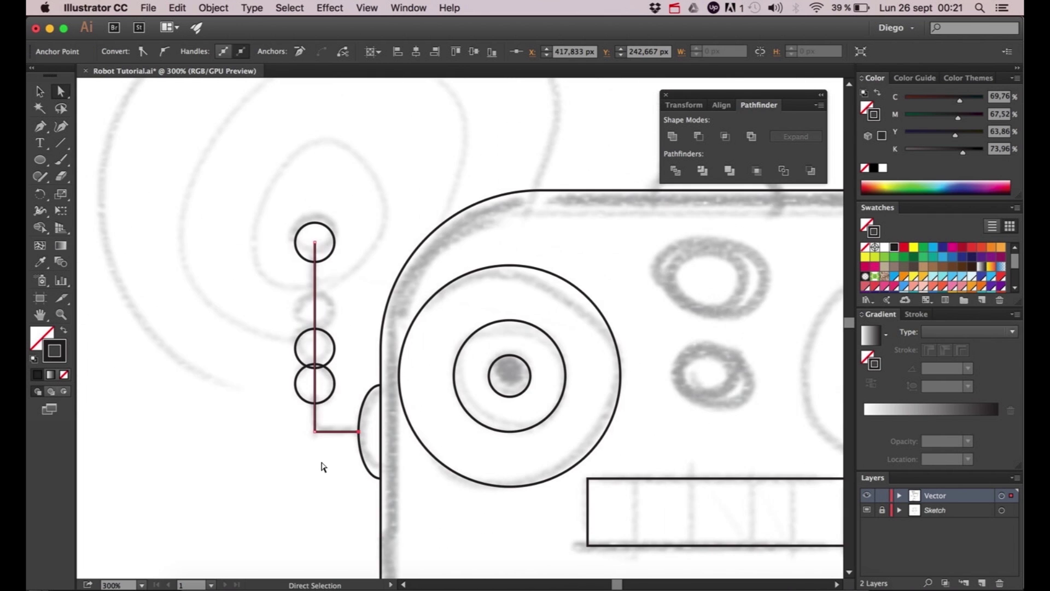
pyautogui.click(322, 463)
# - Slightly round the antenna path's right-angle corner using its live corner
pyautogui.moveTo(310, 481); pyautogui.dragTo(186, 414)
pyautogui.scroll(-1, 230, 435)
pyautogui.hscroll(-1, 240, 434)
pyautogui.press('v')
pyautogui.press('a')
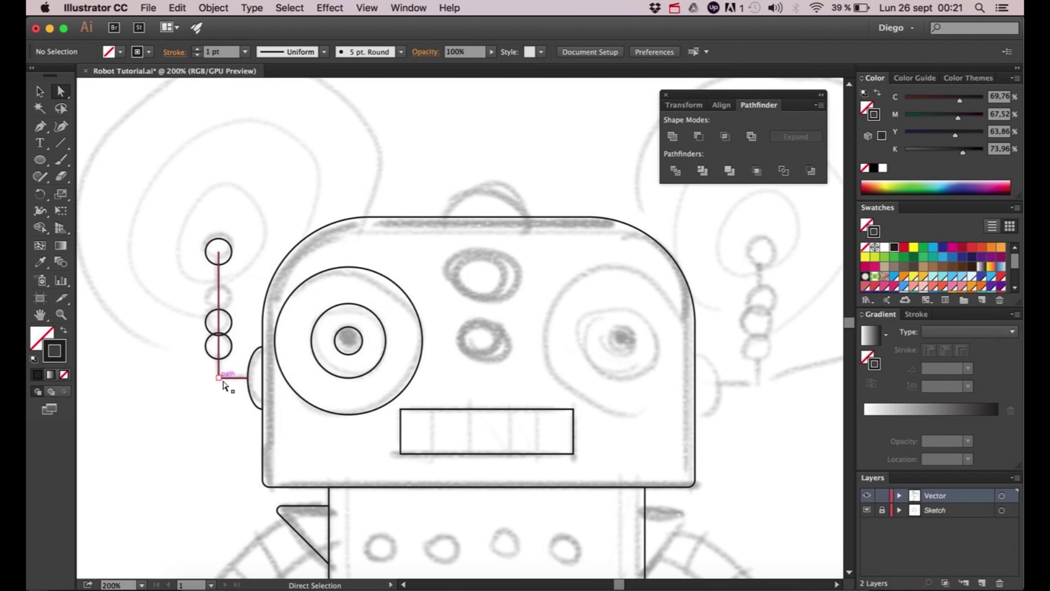
pyautogui.scroll(2, 218, 383)
pyautogui.scroll(2, 221, 386)
pyautogui.scroll(-2, 219, 386)
pyautogui.scroll(2, 220, 377)
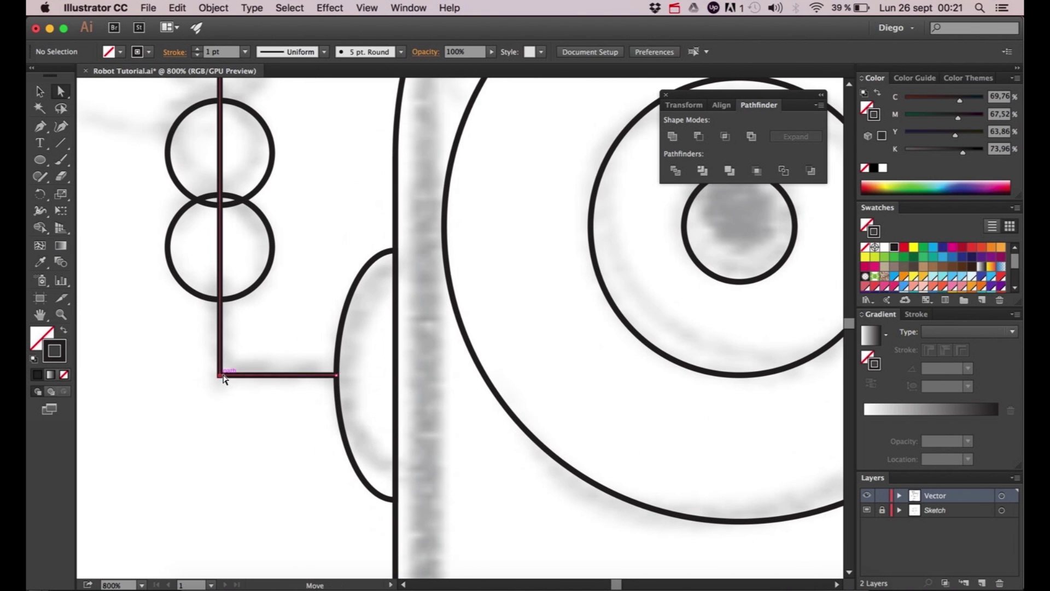
pyautogui.click(222, 375)
pyautogui.moveTo(244, 359)
pyautogui.mouseDown()
pyautogui.moveTo(245, 368)
pyautogui.moveTo(241, 359)
pyautogui.mouseUp()
pyautogui.click(253, 394)
pyautogui.scroll(-2, 260, 432)
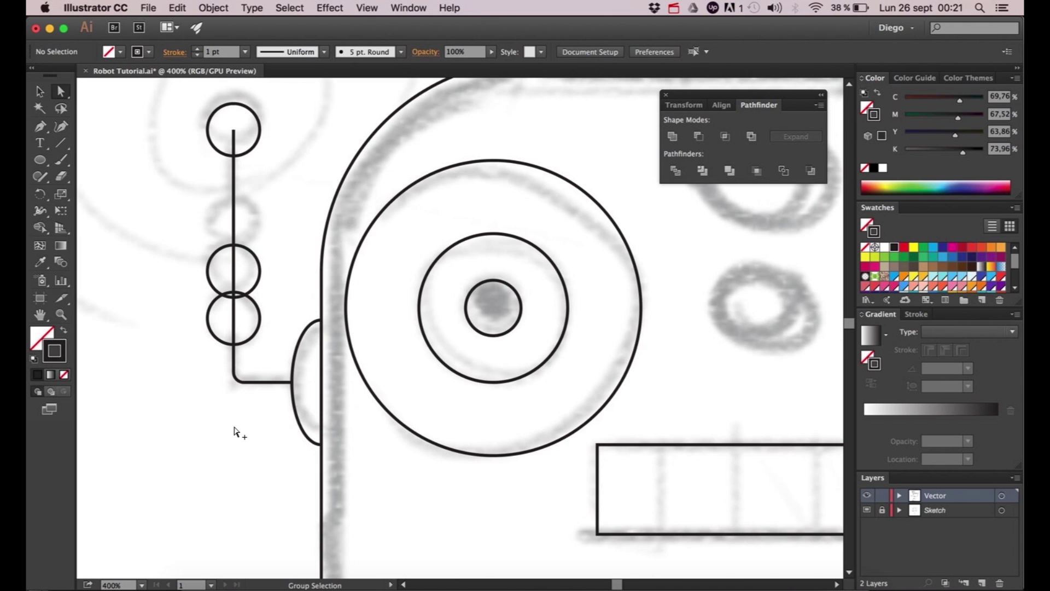
# - Draw a large circle from its centre over the sketched left claw, overlapping the wrist cuff
pyautogui.scroll(-3, 235, 430)
pyautogui.moveTo(236, 424); pyautogui.dragTo(225, 195)
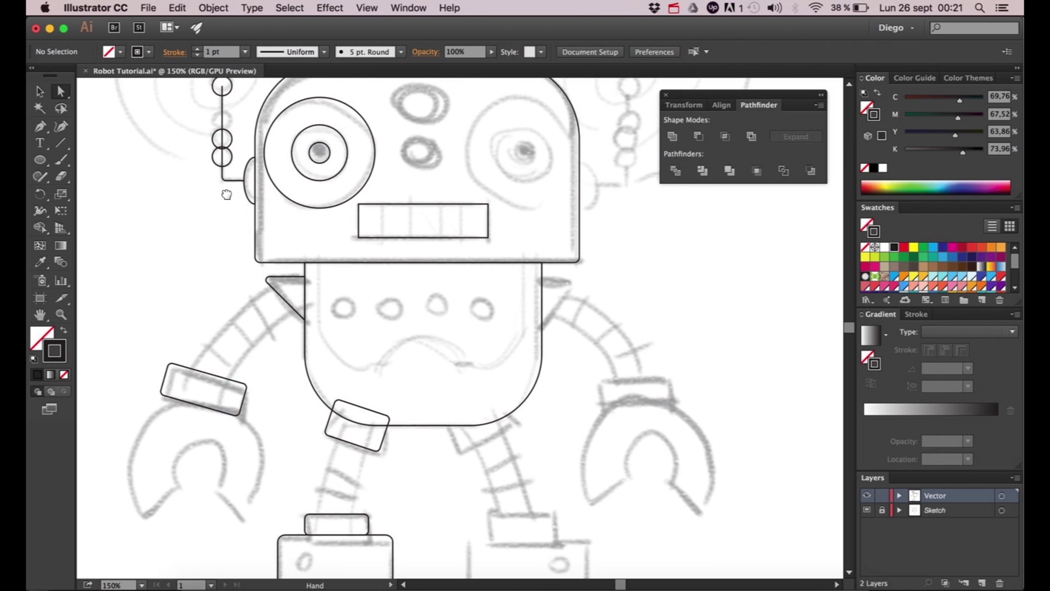
pyautogui.scroll(3, 407, 309)
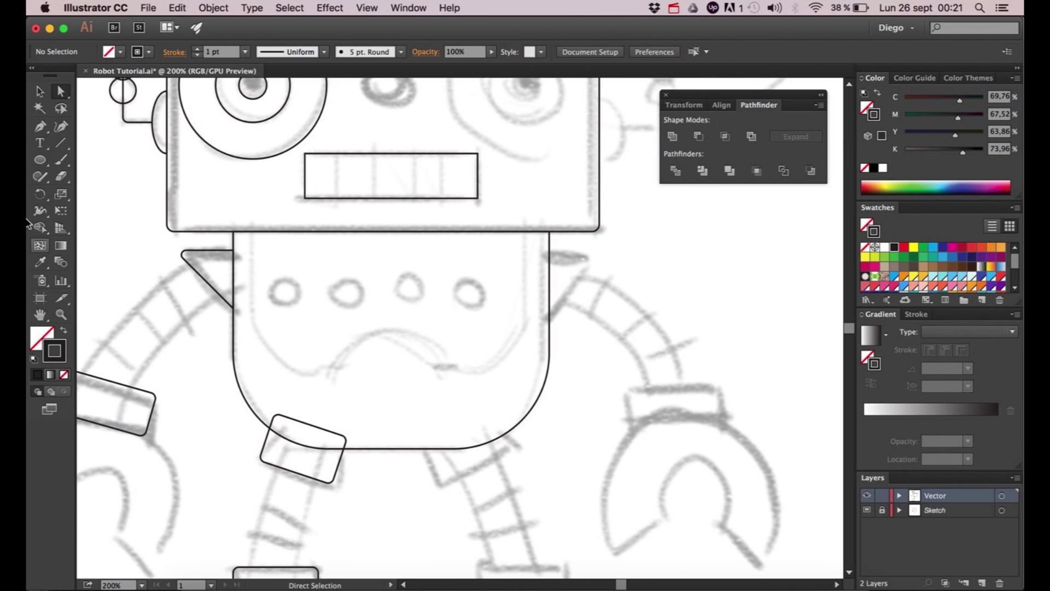
pyautogui.moveTo(39, 159); pyautogui.dragTo(86, 194)
pyautogui.scroll(-5, 319, 351)
pyautogui.hscroll(-8, 319, 351)
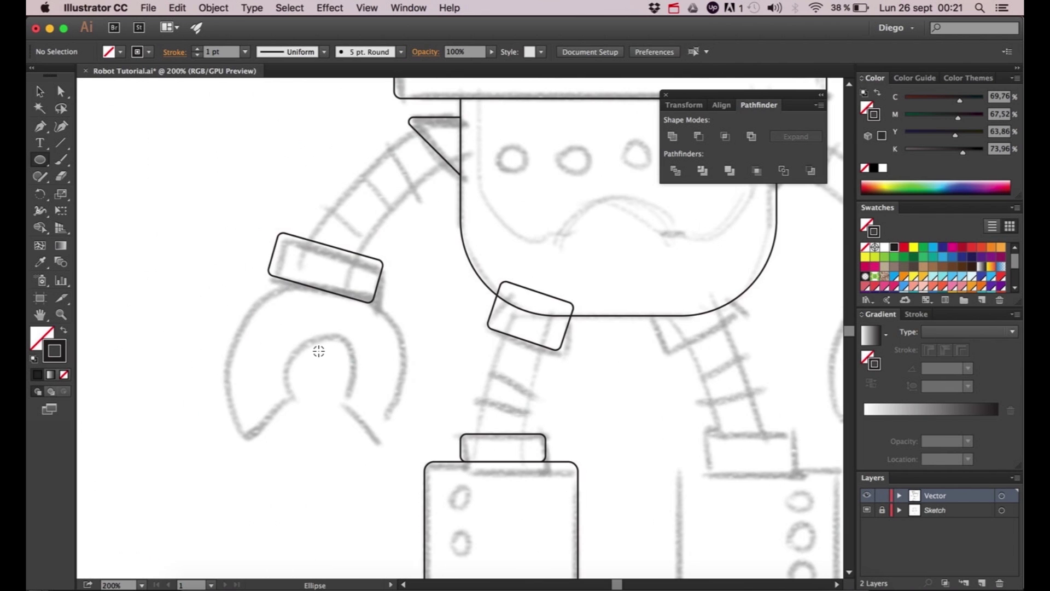
pyautogui.scroll(1, 319, 351)
pyautogui.hscroll(-3, 331, 359)
pyautogui.scroll(-3, 345, 350)
pyautogui.moveTo(356, 343); pyautogui.dragTo(219, 259)
pyautogui.press('v')
pyautogui.click(503, 332)
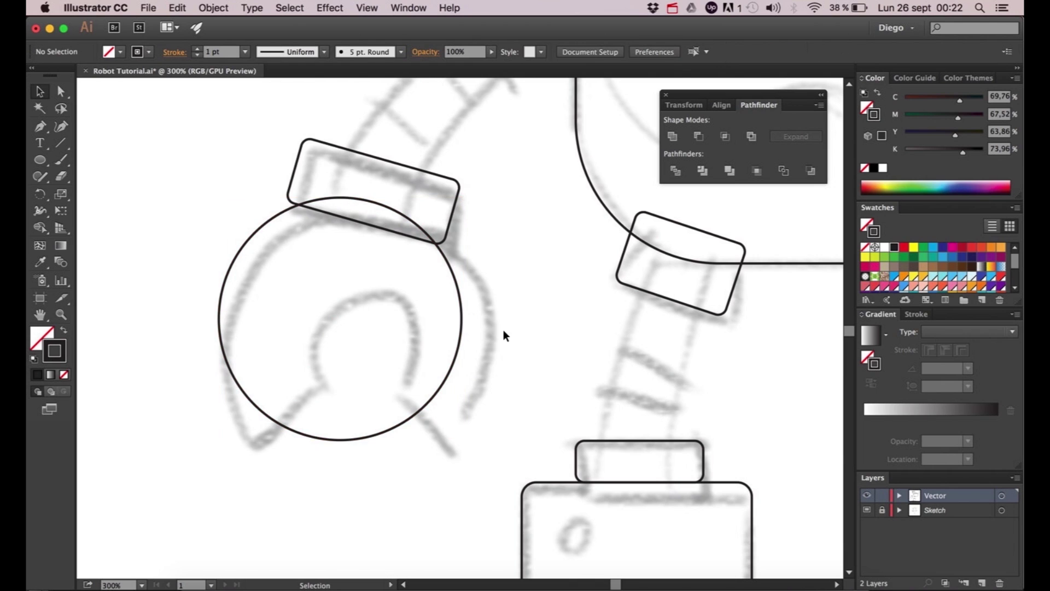
# - Draw a smaller circle inside the claw circle, expanding it from the same centre
pyautogui.click(37, 160)
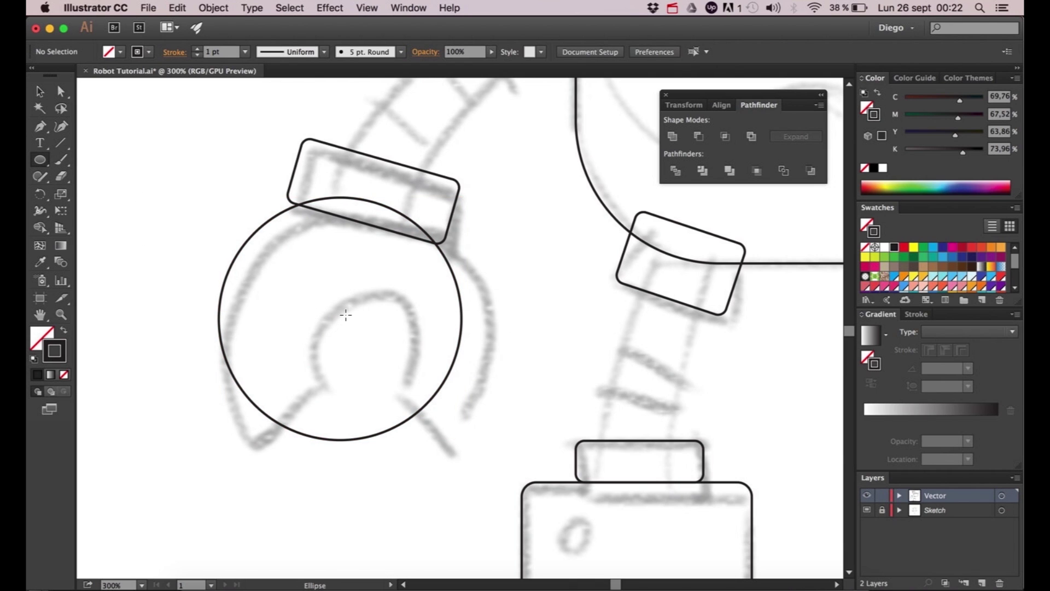
pyautogui.moveTo(339, 318); pyautogui.dragTo(288, 286)
pyautogui.press('v')
pyautogui.click(474, 310)
# - Combine the two concentric claw circles into a ring with Pathfinder's Exclude
pyautogui.moveTo(483, 294); pyautogui.dragTo(448, 297)
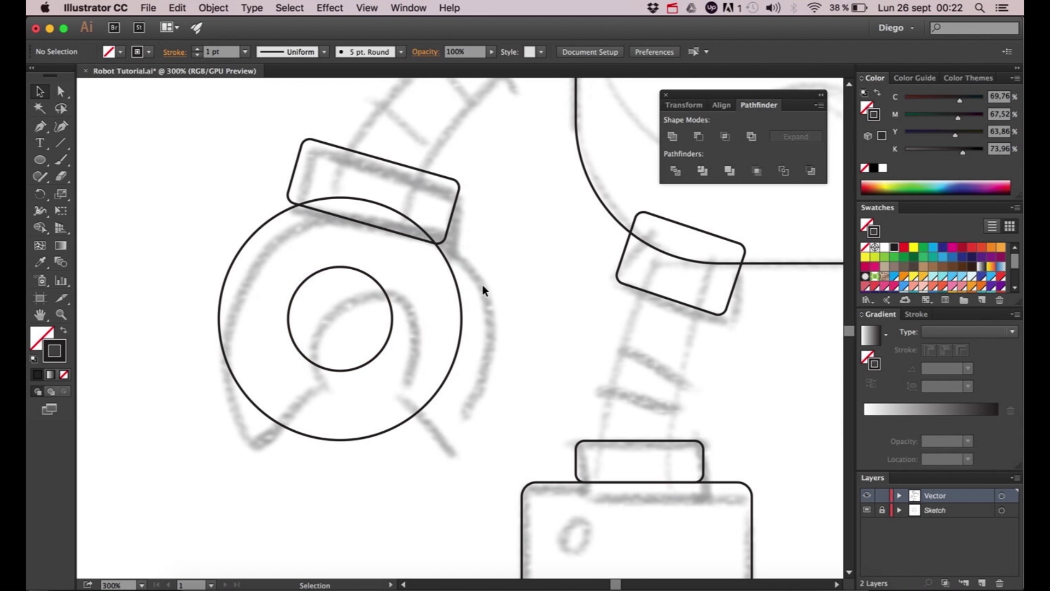
pyautogui.click(384, 301)
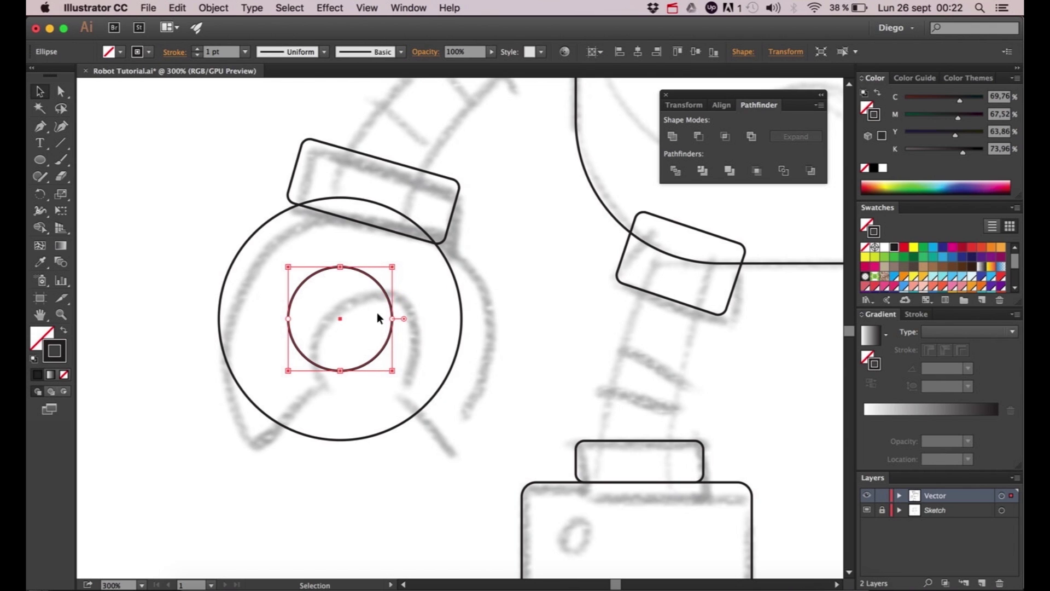
pyautogui.moveTo(485, 323); pyautogui.dragTo(346, 337)
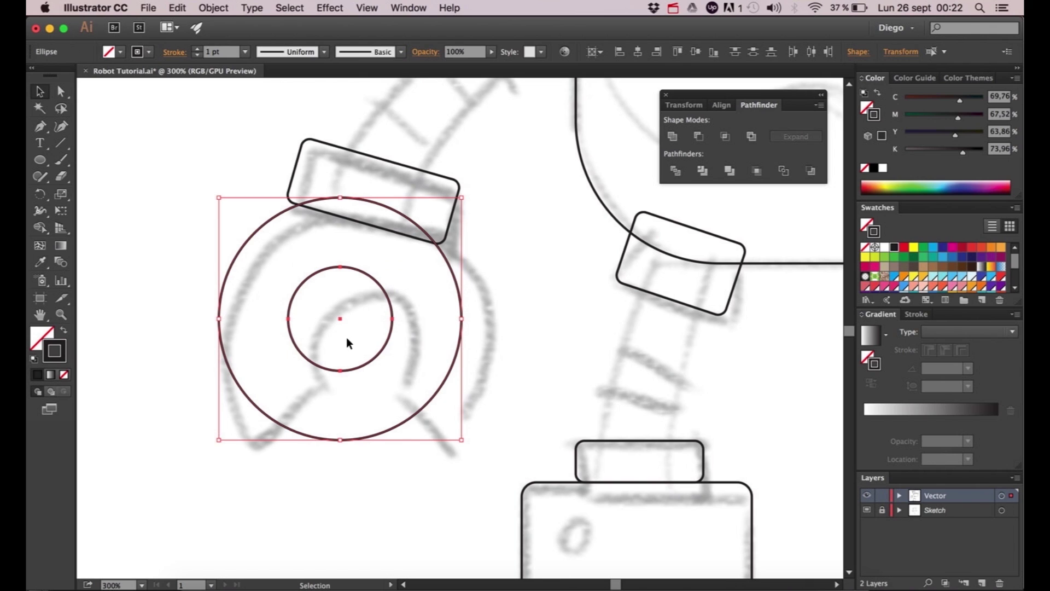
pyautogui.click(752, 136)
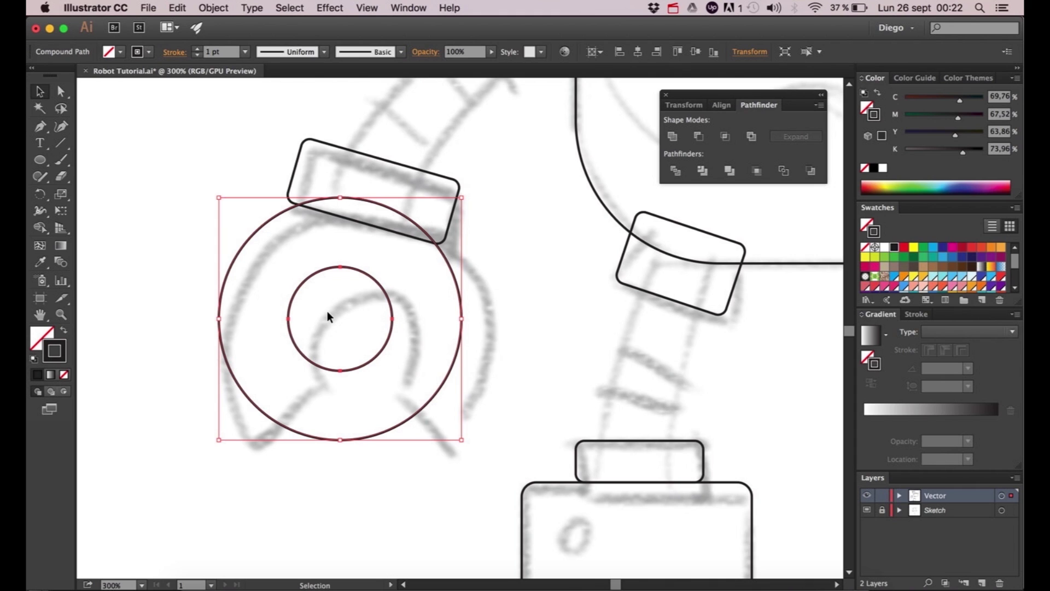
pyautogui.click(487, 372)
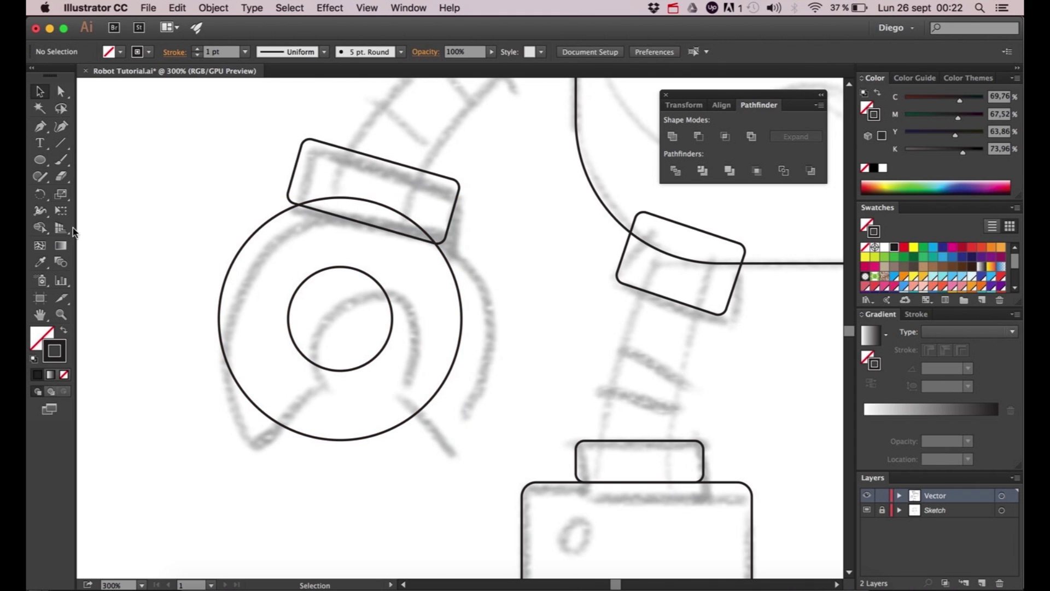
# - Draw a square over the lower part of the claw ring and rotate it into a diamond pointing at the ring's centre
pyautogui.moveTo(40, 159); pyautogui.dragTo(82, 160)
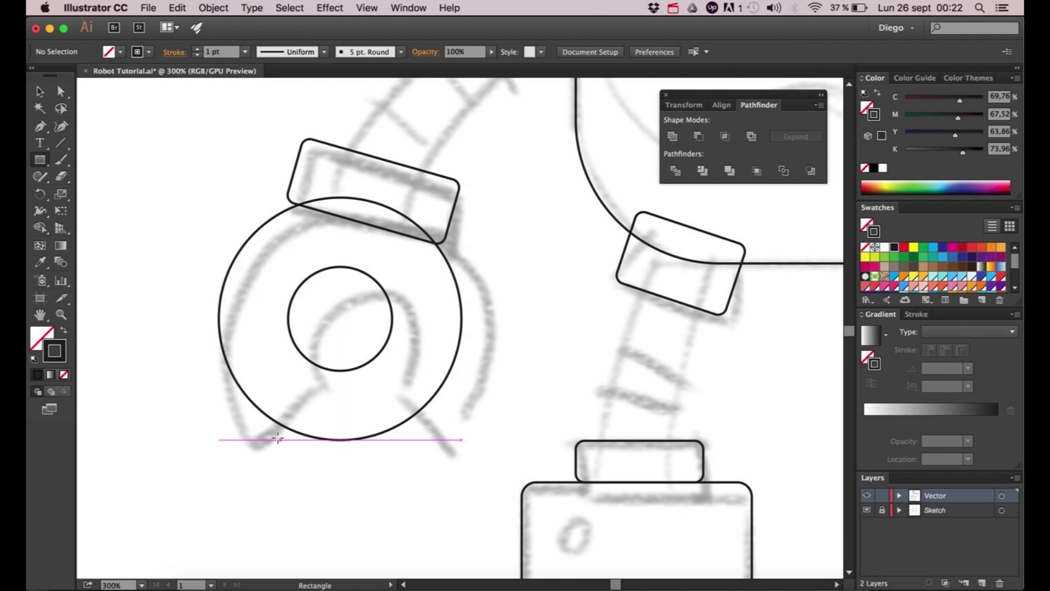
pyautogui.moveTo(399, 473); pyautogui.dragTo(273, 348)
pyautogui.press('v')
pyautogui.moveTo(406, 477); pyautogui.dragTo(427, 402)
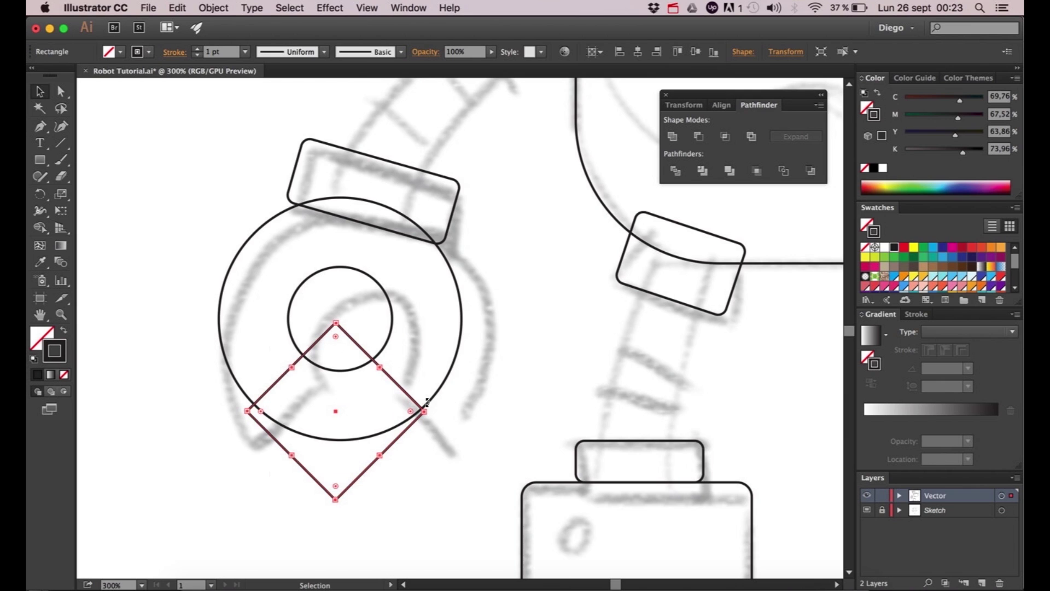
pyautogui.click(474, 442)
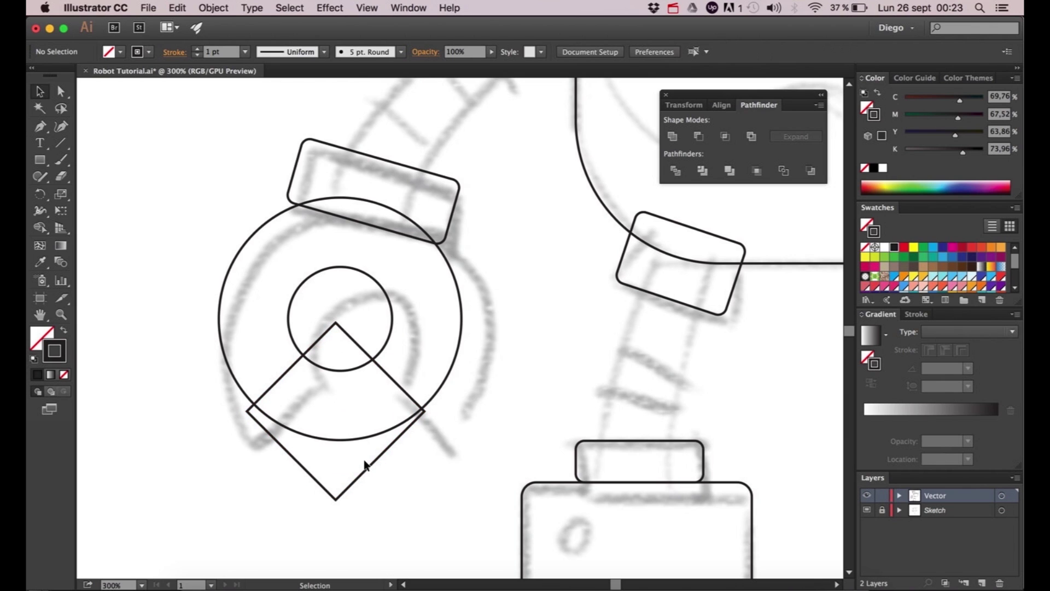
# - Align the diamond with the ring's vertical axis and subtract it with Pathfinder's Minus Front to open the claw
pyautogui.moveTo(366, 464); pyautogui.dragTo(370, 465)
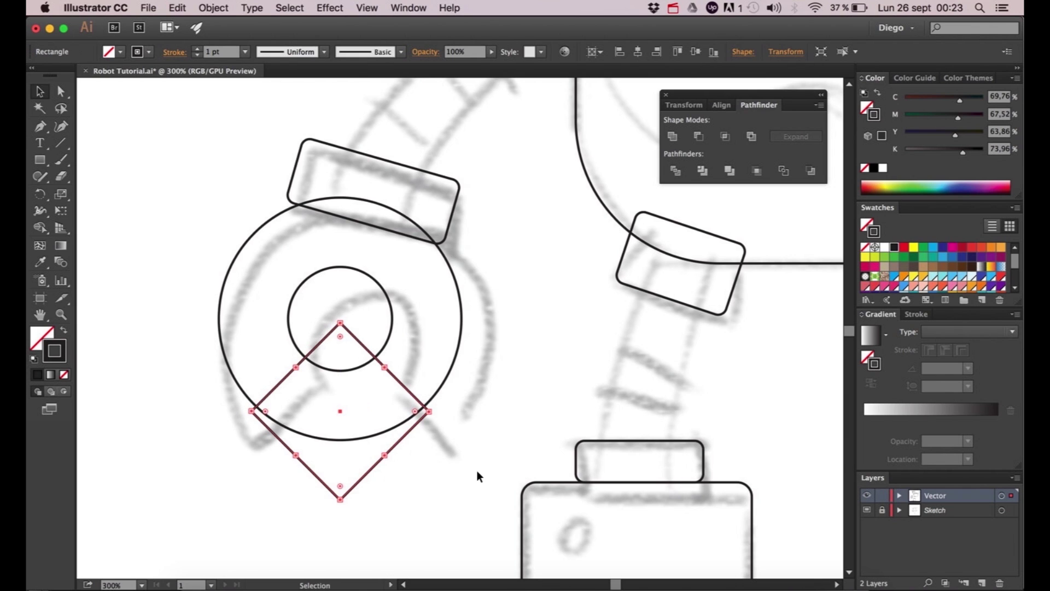
pyautogui.moveTo(391, 367); pyautogui.dragTo(345, 324)
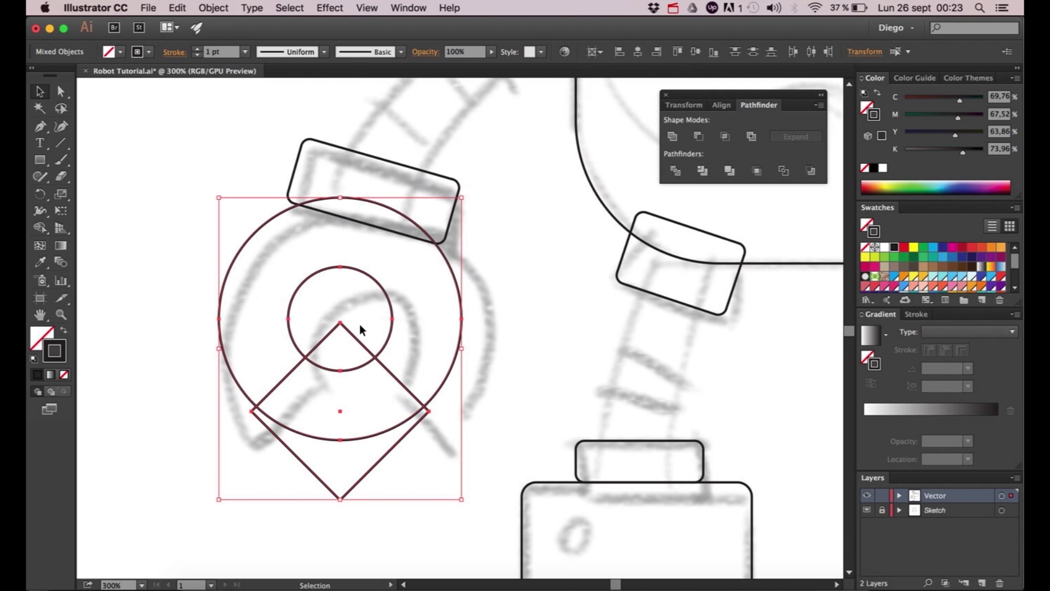
pyautogui.click(696, 137)
pyautogui.click(549, 243)
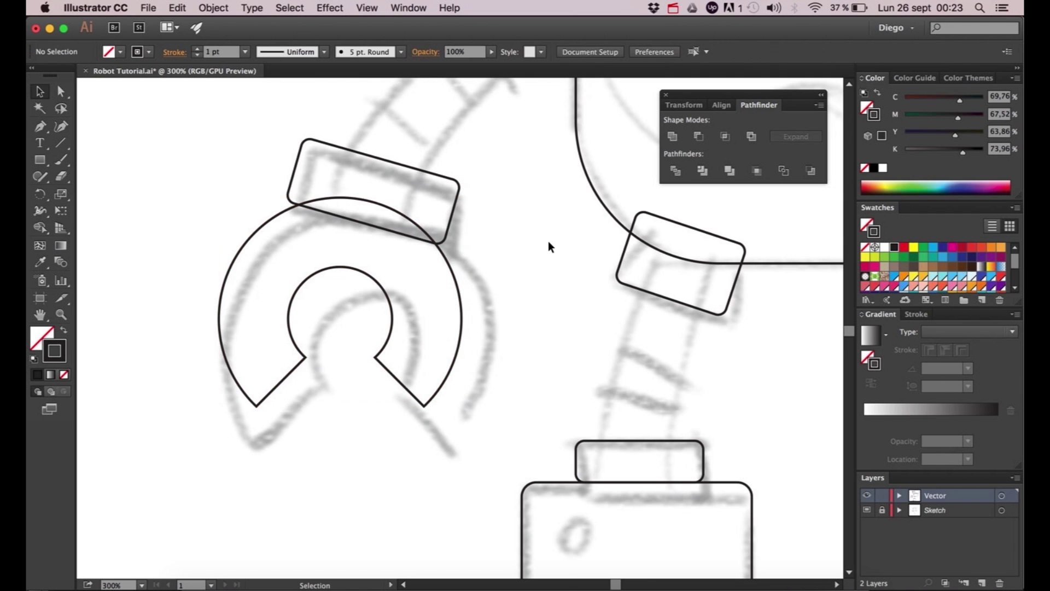
# - Draw a rectangle inside the torso for the chest panel, starting at the head's lower edge and centred horizontally
pyautogui.press('super+1')
pyautogui.moveTo(549, 257); pyautogui.dragTo(311, 346)
pyautogui.scroll(3, 357, 245)
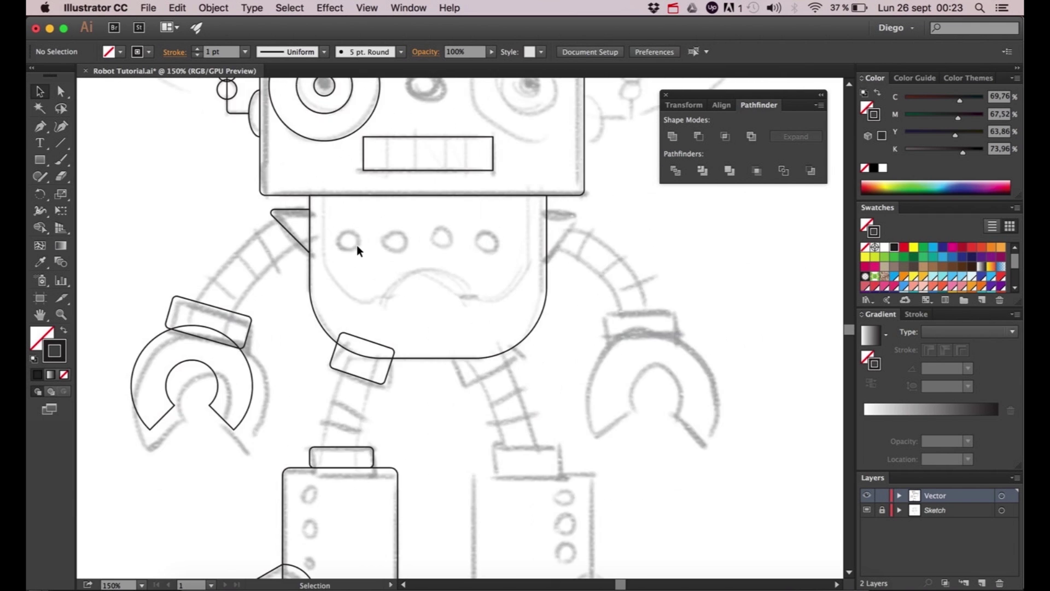
pyautogui.moveTo(356, 256); pyautogui.dragTo(227, 311)
pyautogui.press('m')
pyautogui.moveTo(167, 203); pyautogui.dragTo(576, 423)
pyautogui.moveTo(318, 335); pyautogui.dragTo(359, 318)
# - Round the chest panel's two lower corners to follow the curve of the torso
pyautogui.press('a')
pyautogui.moveTo(199, 379); pyautogui.dragTo(629, 421)
pyautogui.moveTo(218, 396); pyautogui.dragTo(274, 323)
pyautogui.click(389, 444)
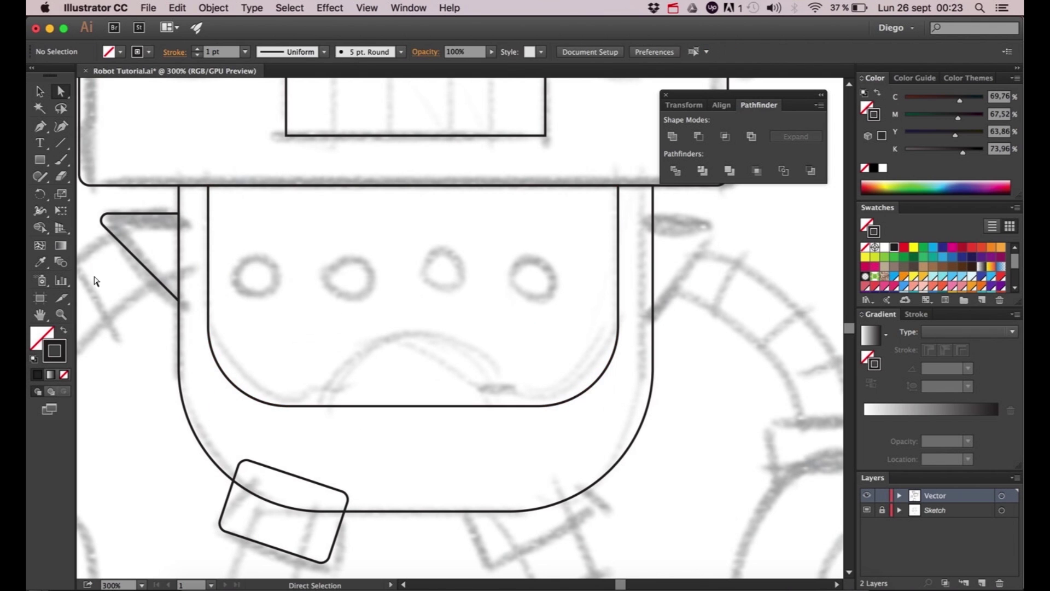
# - Draw an ellipse from the midpoint of the chest panel's lower edge, sized to the sketched arch
pyautogui.click(37, 163)
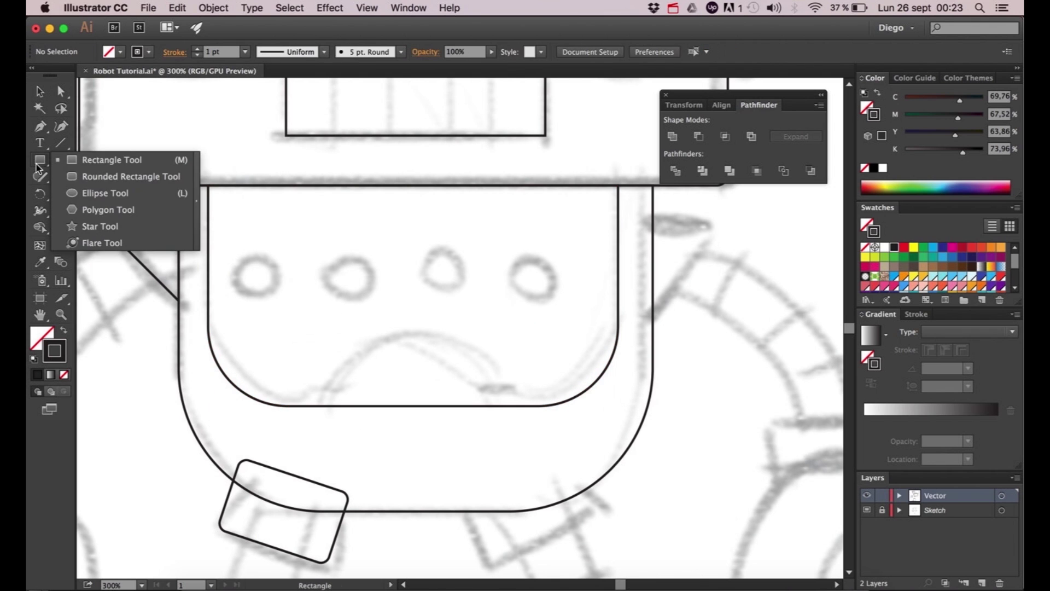
pyautogui.click(80, 193)
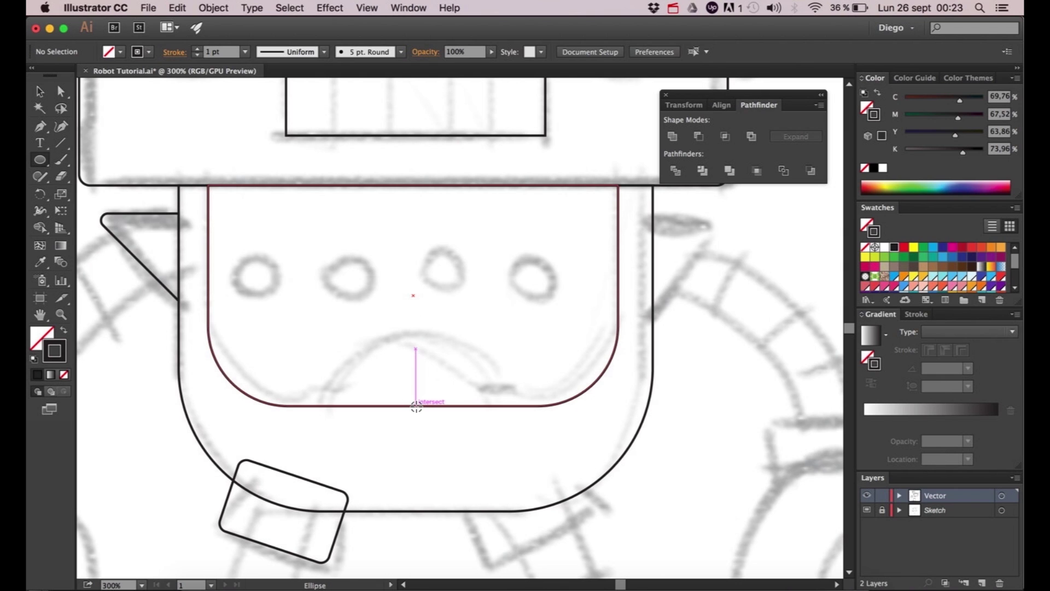
pyautogui.moveTo(417, 405)
pyautogui.mouseDown()
pyautogui.moveTo(343, 374)
pyautogui.moveTo(329, 341)
pyautogui.mouseUp()
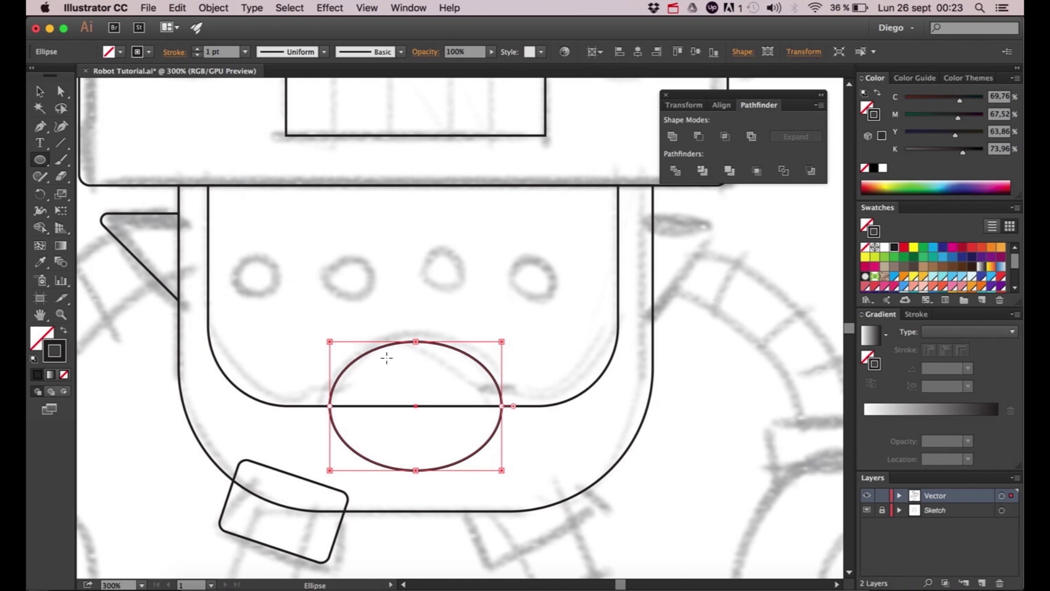
# - Subtract the ellipse from the chest panel with Pathfinder's Minus Front to cut the arch
pyautogui.press('v')
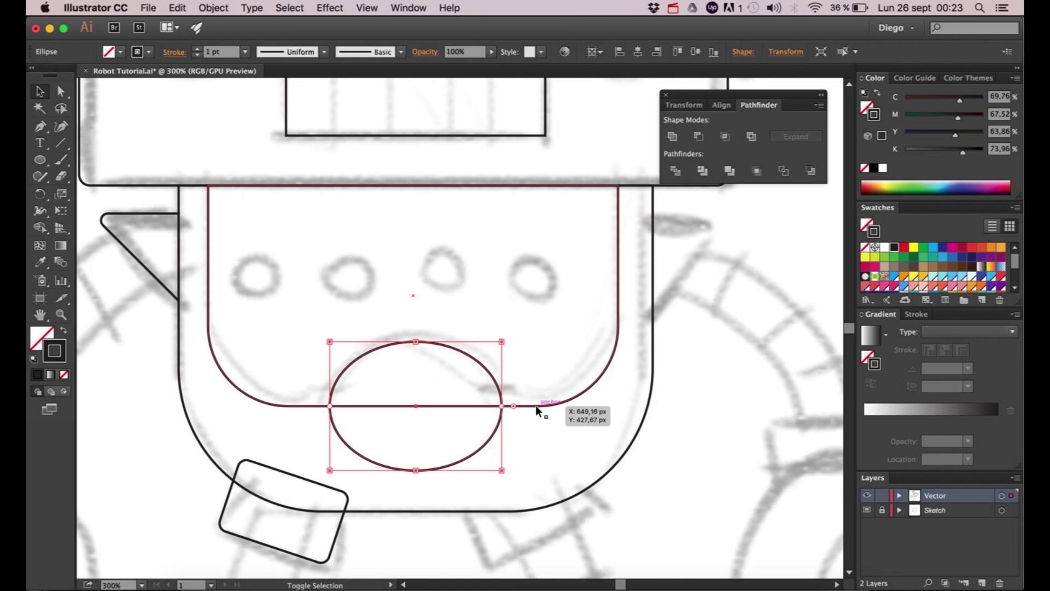
pyautogui.keyDown('shift'); pyautogui.click(536, 406); pyautogui.keyUp('shift')
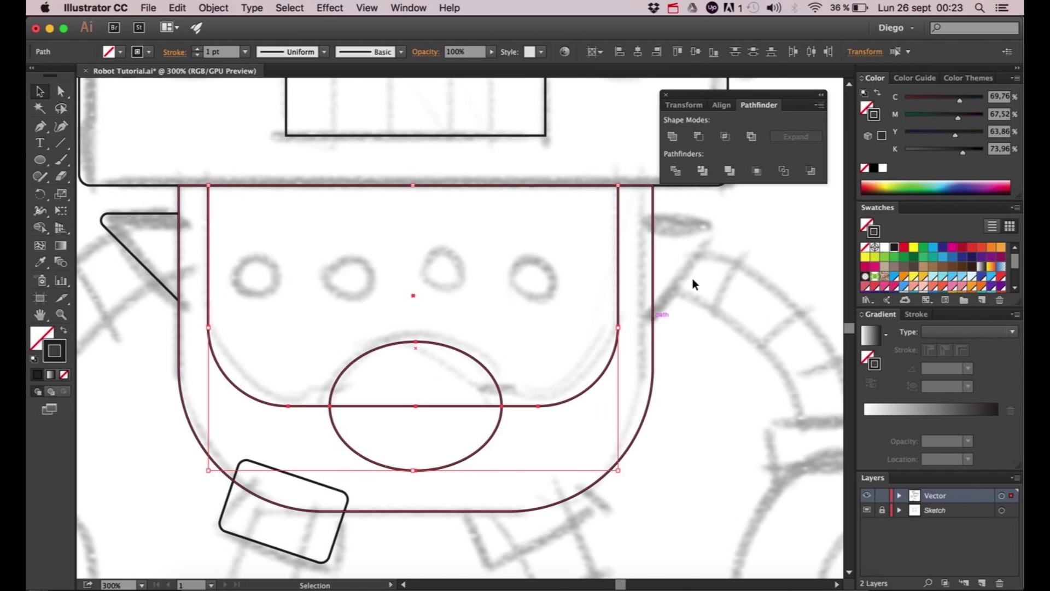
pyautogui.click(698, 137)
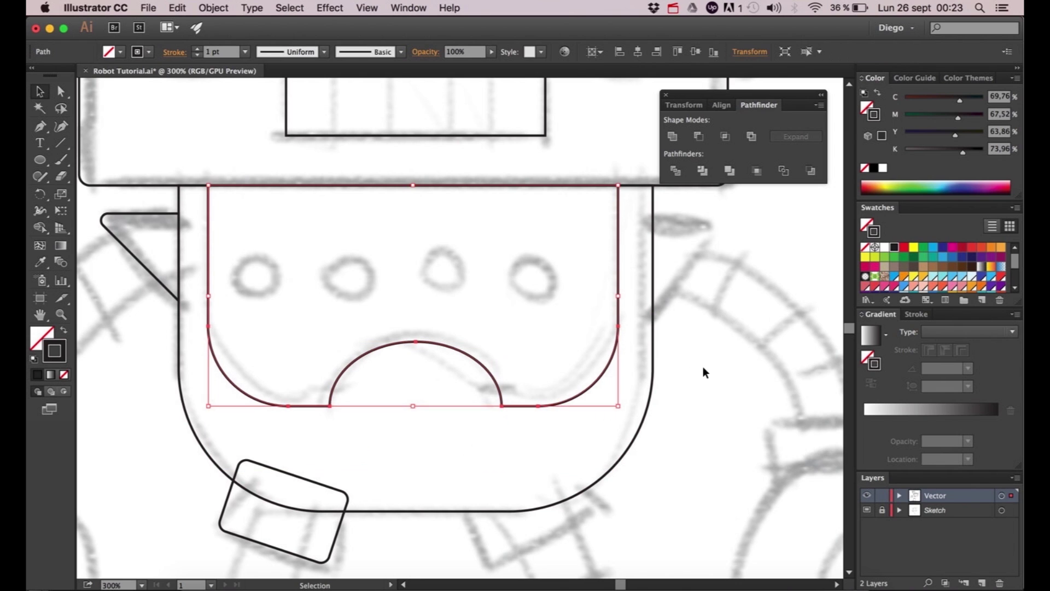
# - Round the two corners where the arch meets the chest panel's lower edge
pyautogui.click(403, 366)
pyautogui.press('a')
pyautogui.click(330, 406)
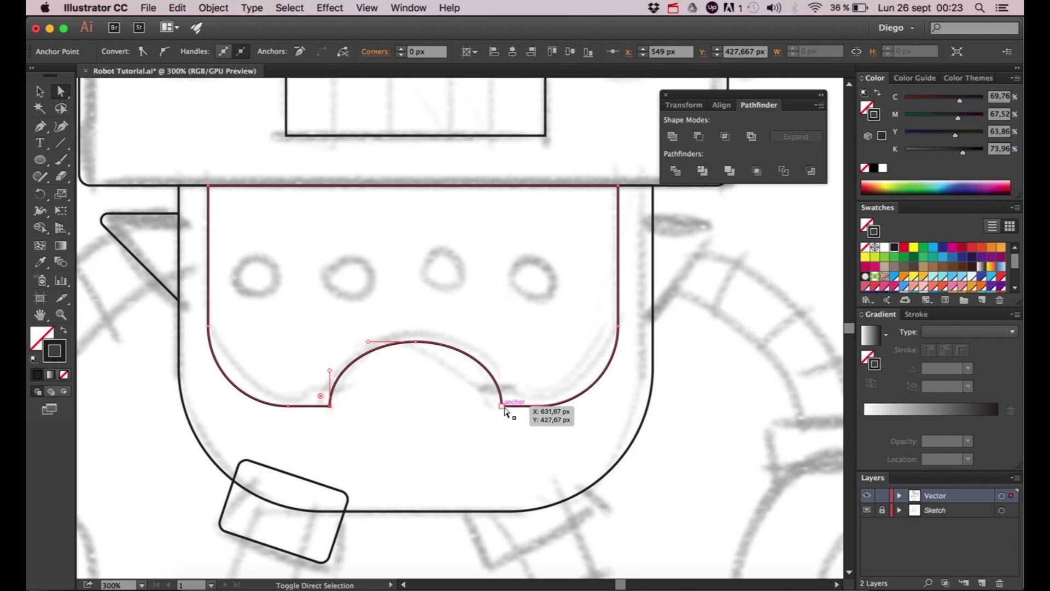
pyautogui.keyDown('shift'); pyautogui.click(503, 407); pyautogui.keyUp('shift')
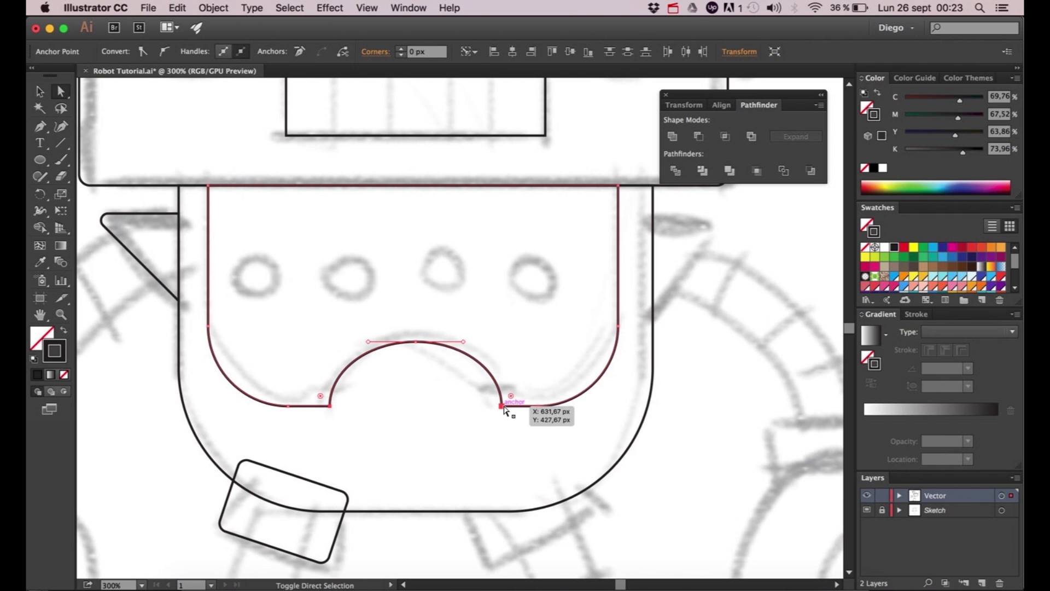
pyautogui.moveTo(511, 395); pyautogui.dragTo(518, 394)
pyautogui.click(418, 416)
# - Duplicate the left antenna, ear, eye, shoulder, cuff, claw, hip joint, leg and foot horizontally towards the robot's other side
pyautogui.scroll(-2, 415, 367)
pyautogui.scroll(-3, 415, 437)
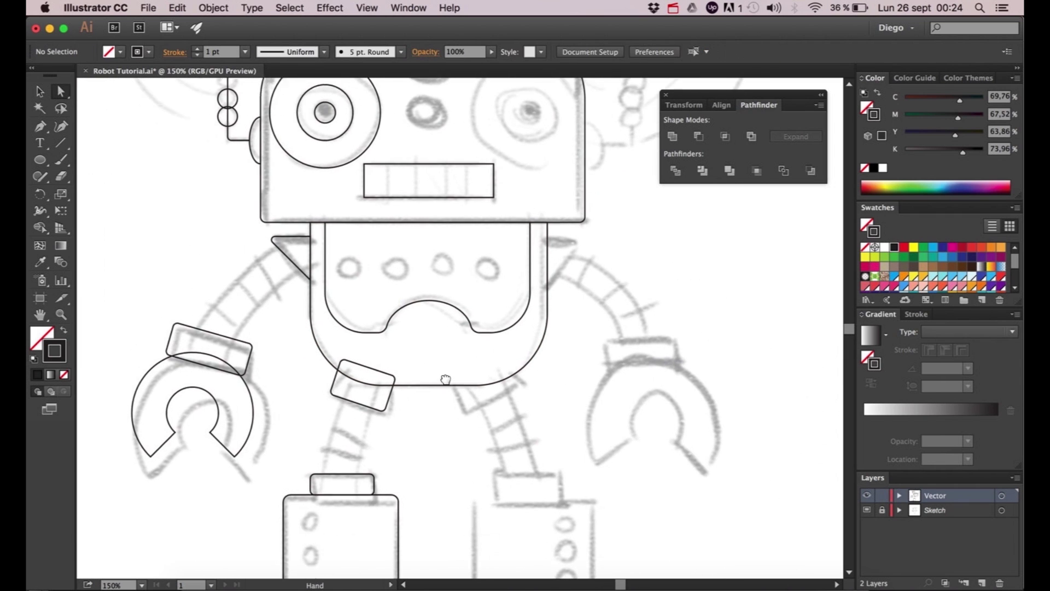
pyautogui.scroll(-1, 431, 389)
pyautogui.scroll(-2, 431, 390)
pyautogui.moveTo(439, 435); pyautogui.dragTo(423, 463)
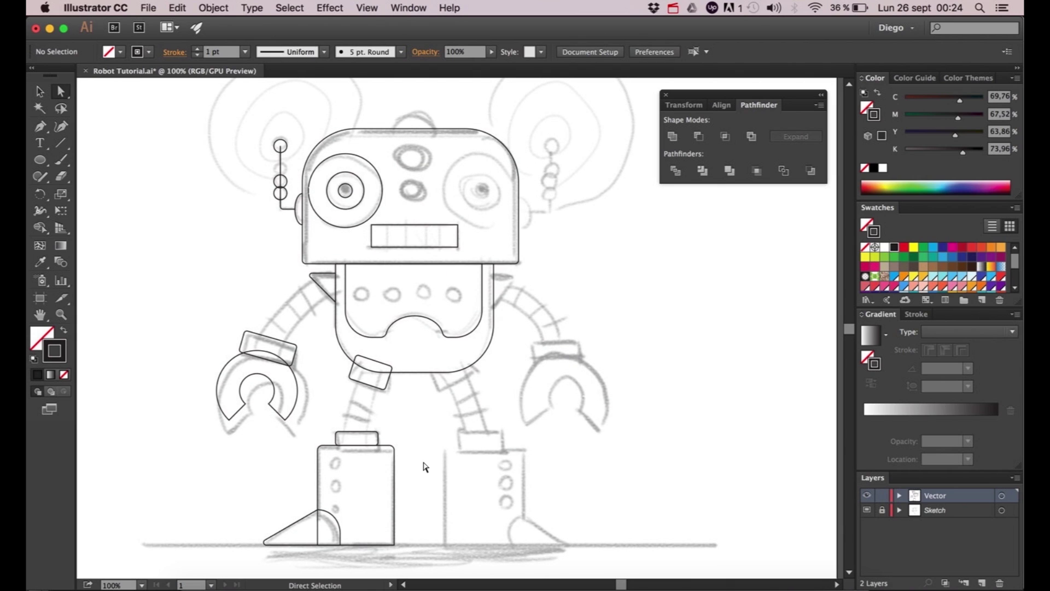
pyautogui.moveTo(425, 466); pyautogui.dragTo(443, 470)
pyautogui.press('v')
pyautogui.click(398, 180)
pyautogui.moveTo(261, 132); pyautogui.dragTo(317, 241)
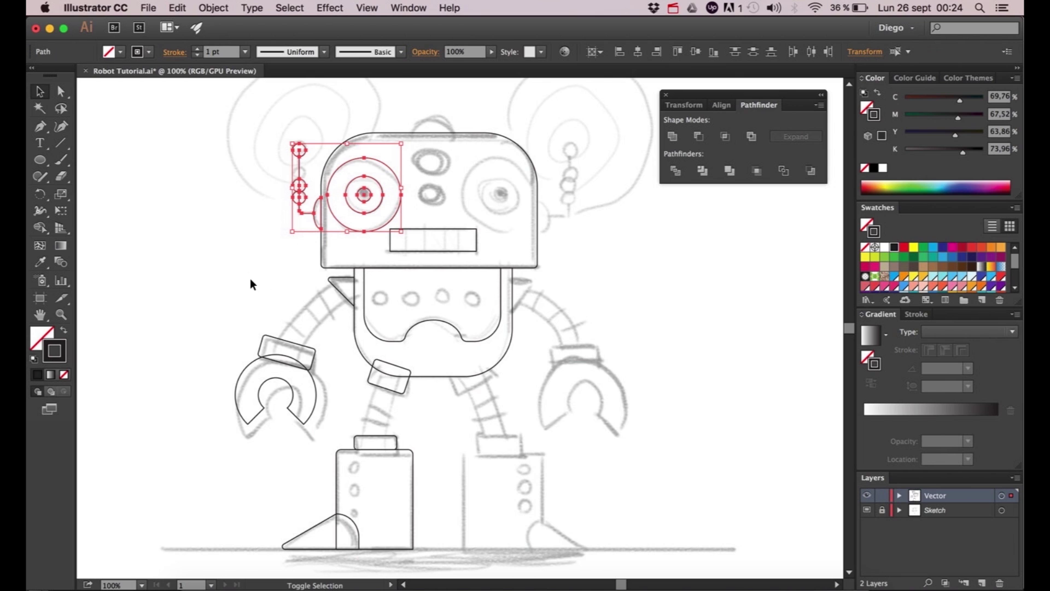
pyautogui.moveTo(245, 318); pyautogui.dragTo(341, 414)
pyautogui.keyDown('shift'); pyautogui.click(372, 385); pyautogui.keyUp('shift')
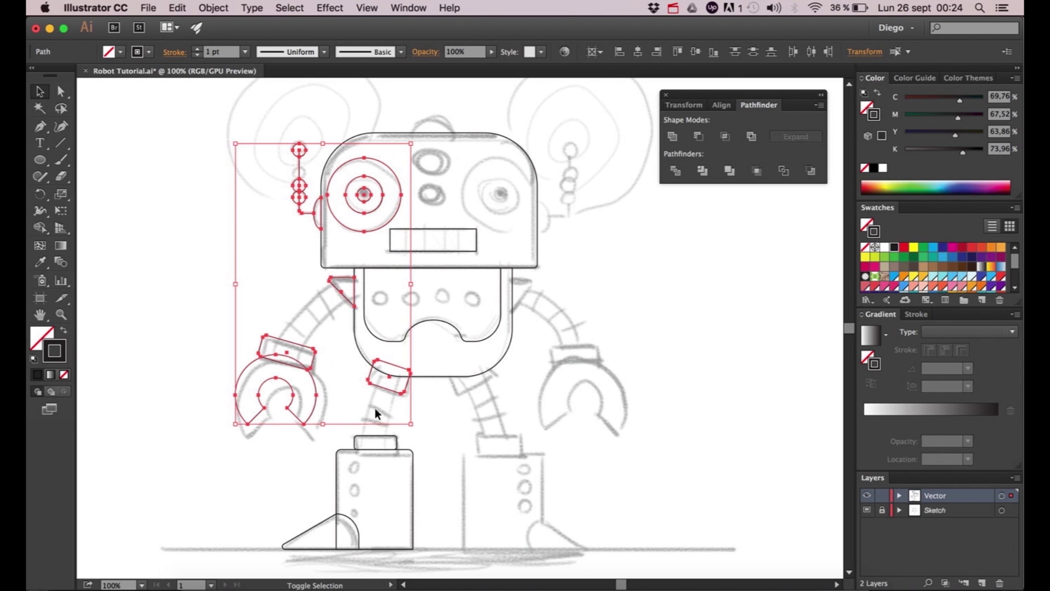
pyautogui.moveTo(425, 438); pyautogui.dragTo(288, 540)
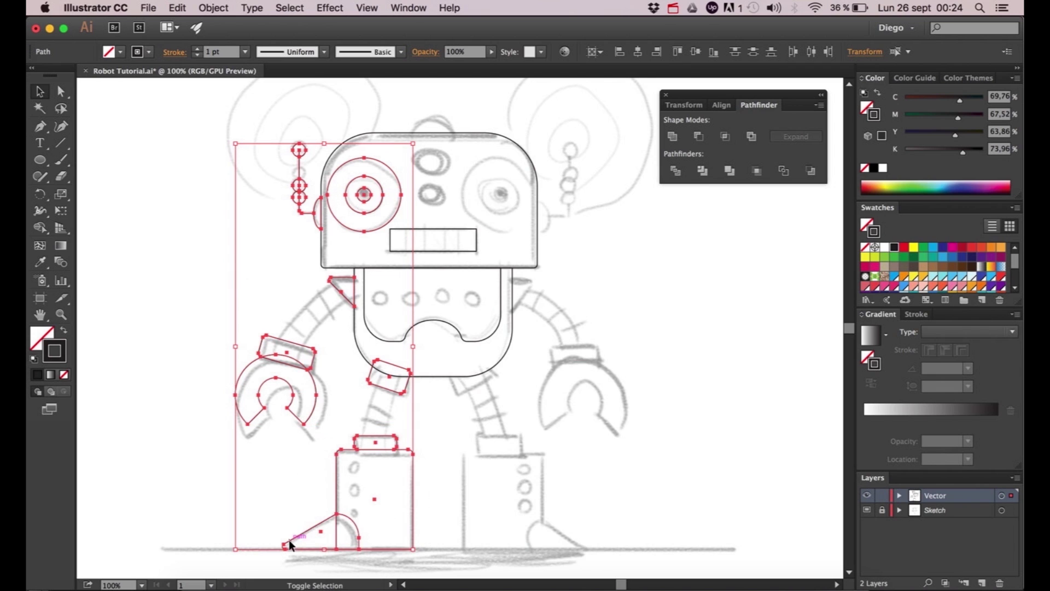
pyautogui.moveTo(367, 176); pyautogui.dragTo(359, 175)
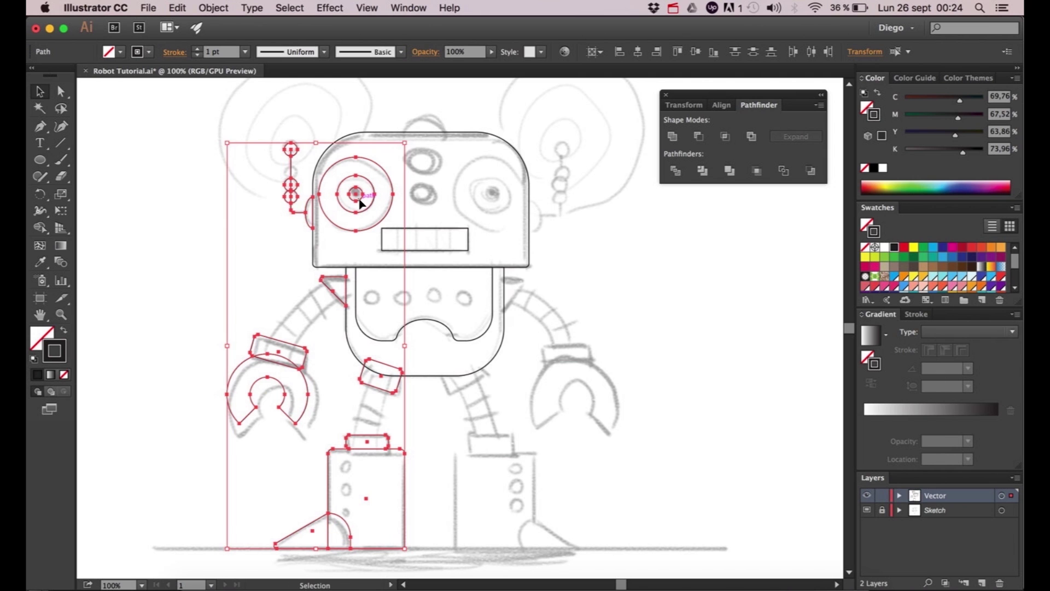
pyautogui.moveTo(359, 202); pyautogui.dragTo(621, 204)
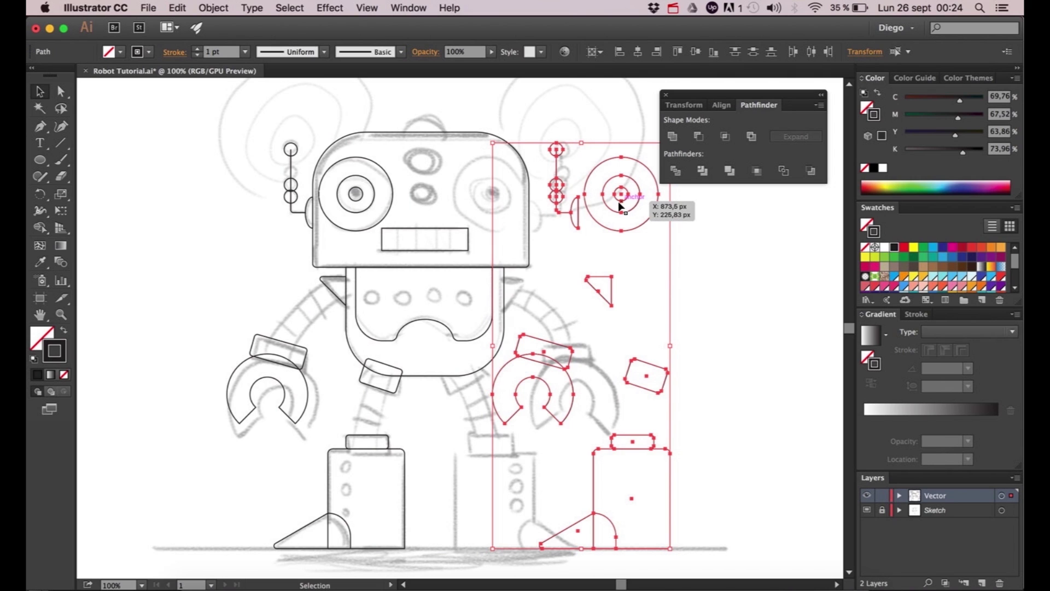
# - Reflect the duplicated parts across the vertical axis and move them into matching positions on the opposite side of the robot
pyautogui.rightClick(619, 203)
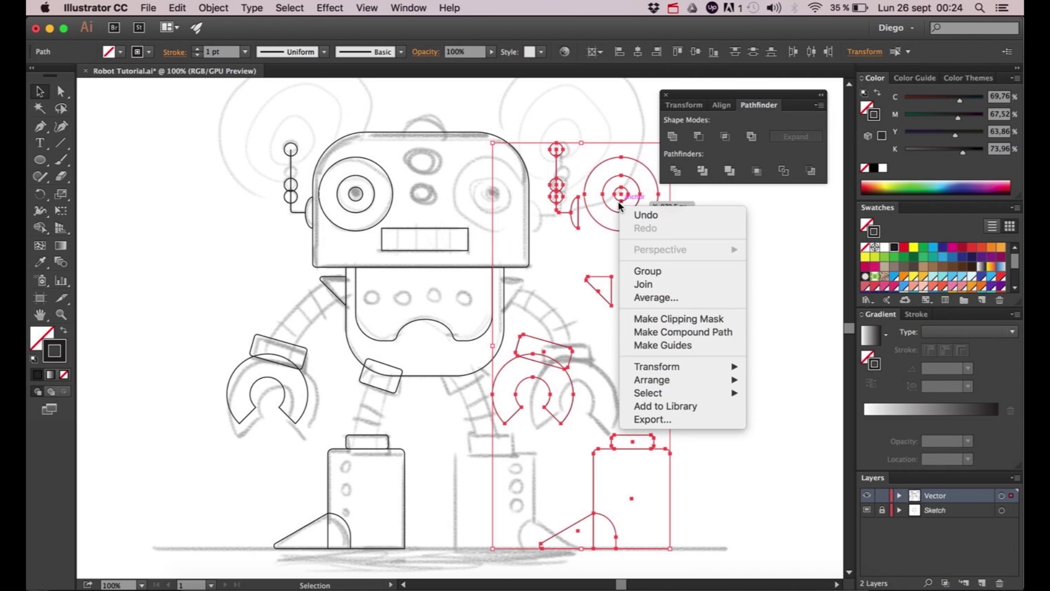
pyautogui.moveTo(657, 366)
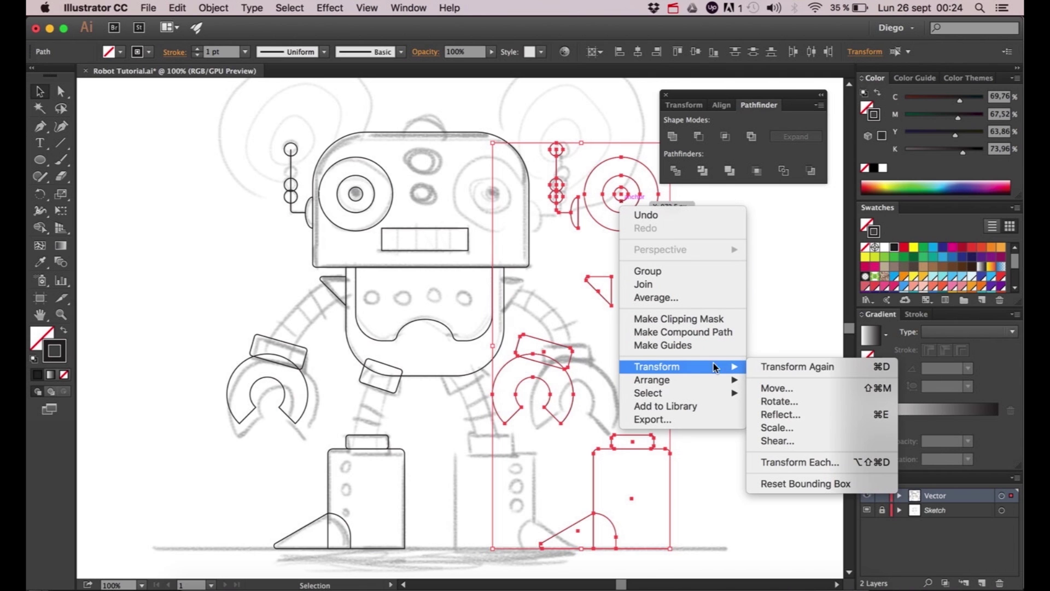
pyautogui.click(788, 414)
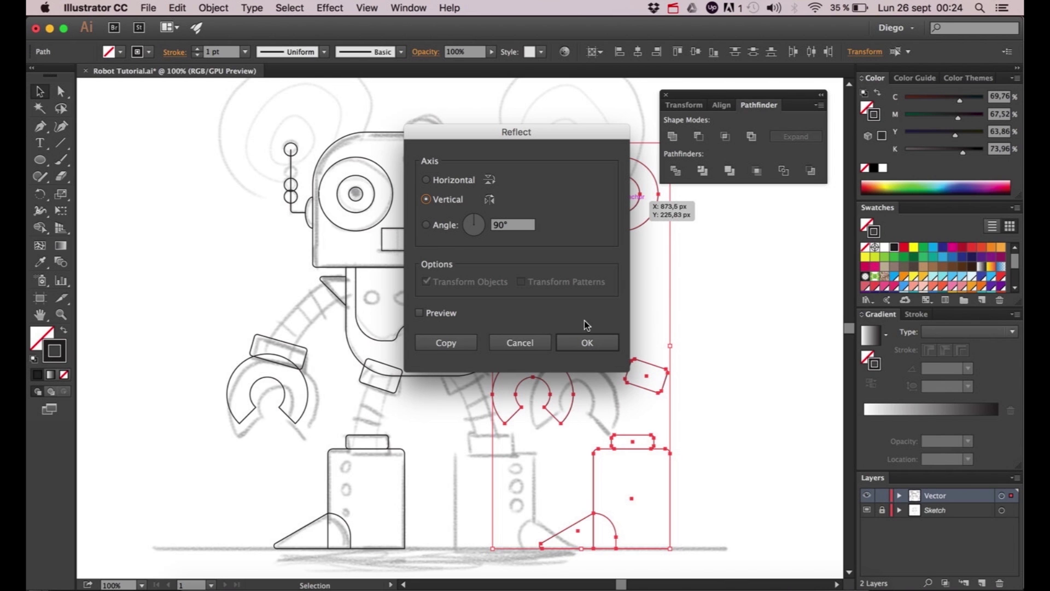
pyautogui.click(586, 342)
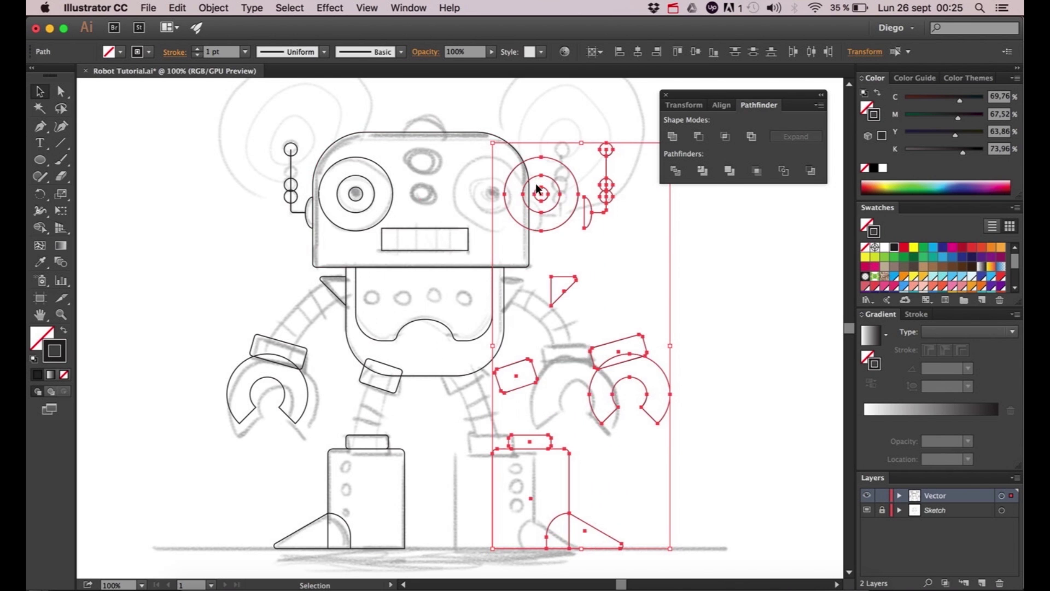
pyautogui.scroll(1, 534, 189)
pyautogui.moveTo(542, 203); pyautogui.dragTo(461, 204)
pyautogui.click(582, 272)
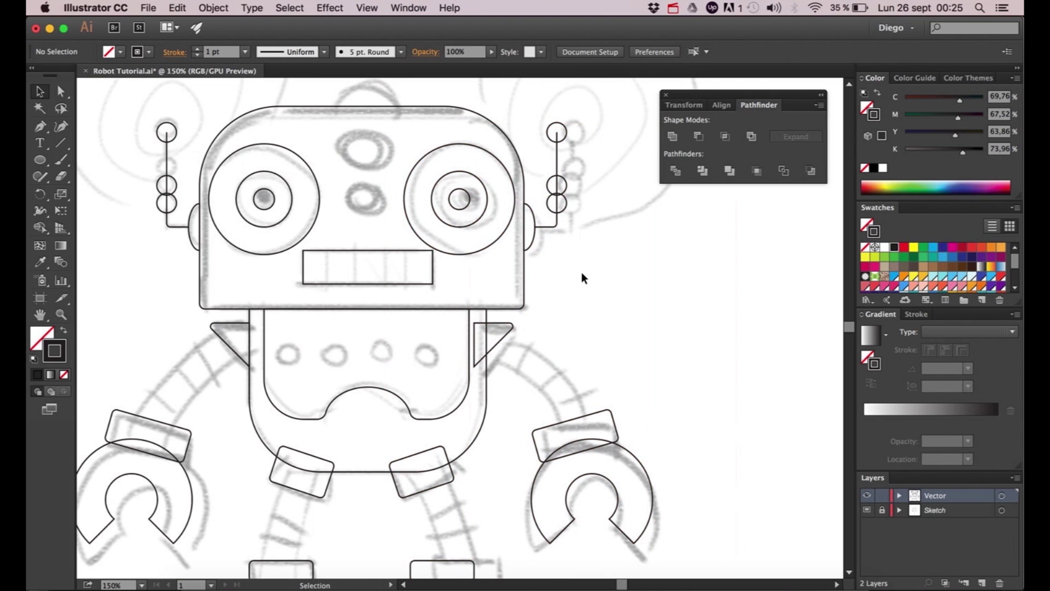
# - Examine the mirrored antenna, eye, shoulder and limbs against the underlying sketch
pyautogui.hscroll(-5, 517, 254)
pyautogui.click(514, 261)
pyautogui.click(551, 269)
pyautogui.moveTo(452, 268); pyautogui.dragTo(437, 262)
pyautogui.press('super+equal')
pyautogui.press('super+equal')
pyautogui.click(442, 192)
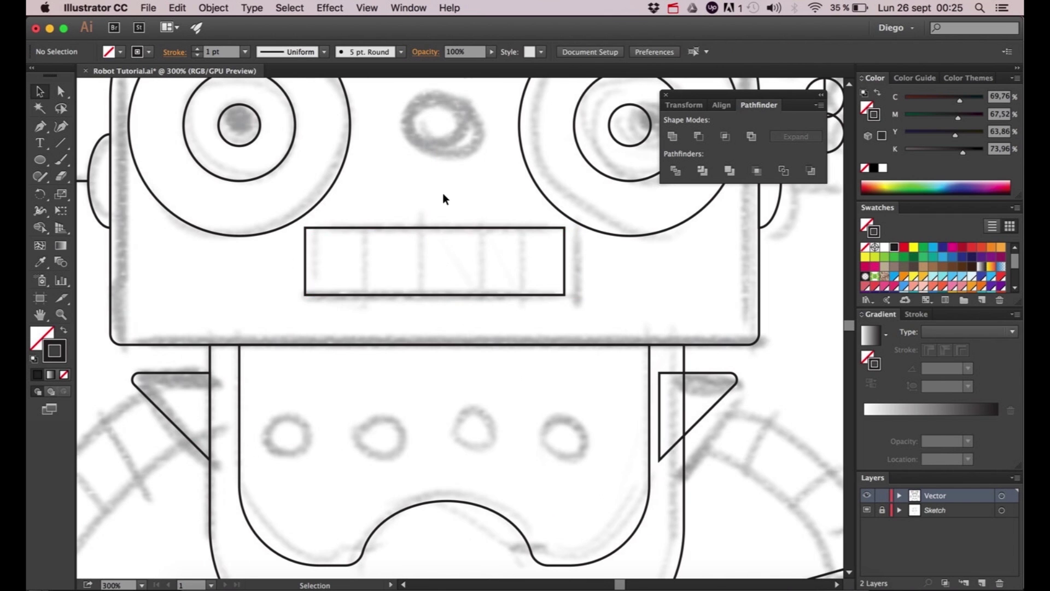
pyautogui.press('super+minus')
pyautogui.press('super+minus')
pyautogui.press('super+minus')
pyautogui.scroll(2, 629, 290)
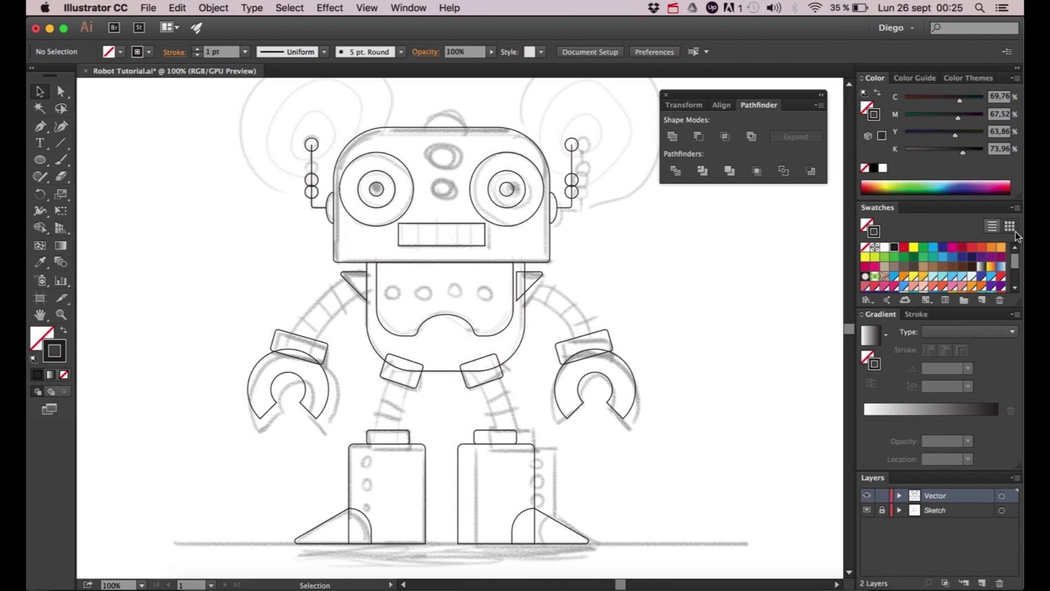
# - Open the Material Palette swatch library, place it beneath the Pathfinder panel and enlarge it to show all swatches
pyautogui.click(1013, 207)
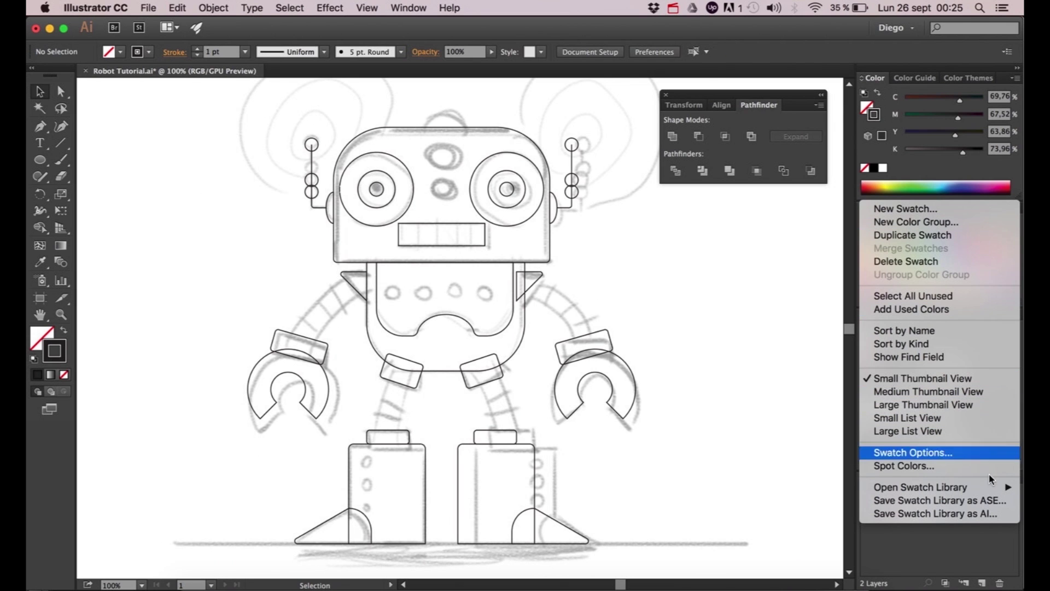
pyautogui.moveTo(955, 487)
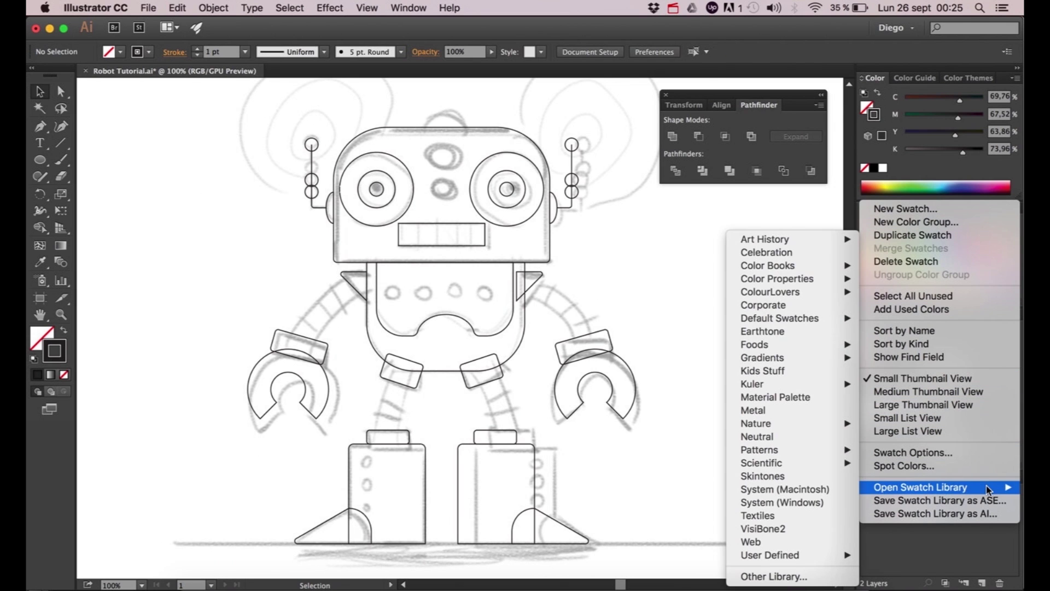
pyautogui.click(795, 397)
pyautogui.moveTo(537, 278); pyautogui.dragTo(747, 197)
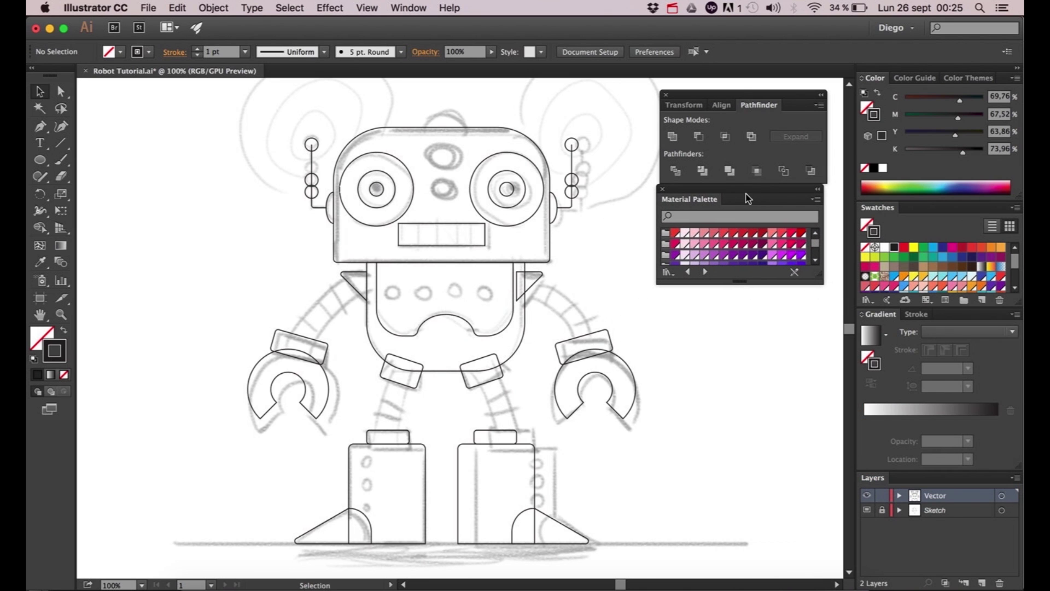
pyautogui.moveTo(763, 283); pyautogui.dragTo(764, 485)
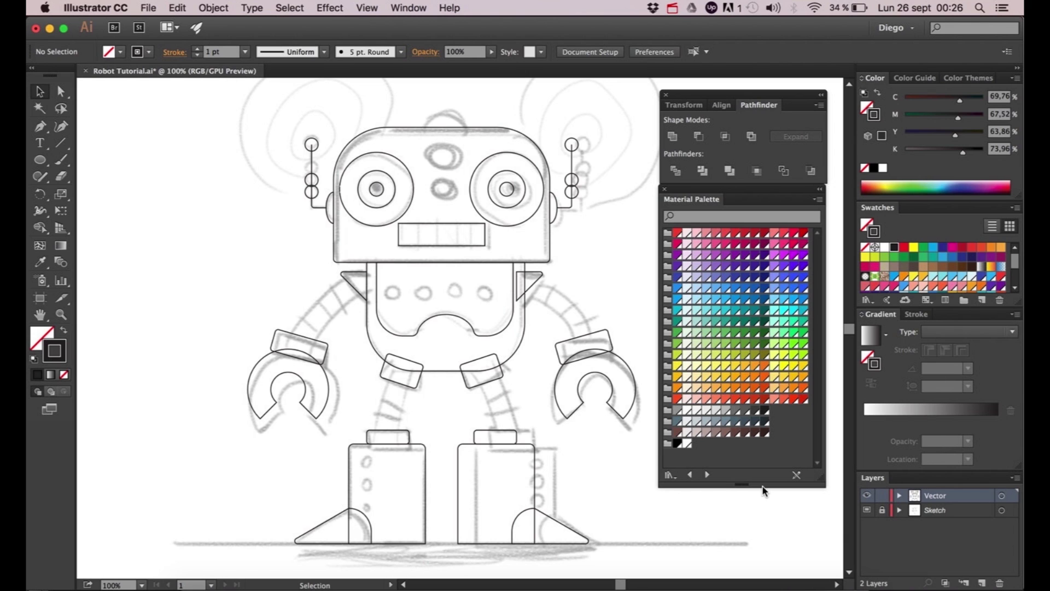
# - Fill both outer eye circles with Cyan 200 and no outline
pyautogui.press('a')
pyautogui.click(378, 225)
pyautogui.click(706, 310)
pyautogui.hotkey('shift', 'x')
pyautogui.click(507, 226)
pyautogui.press('i')
pyautogui.click(397, 206)
# - Fill the head and torso with solid cyan, without outline, and send them behind the other shapes
pyautogui.keyDown('super'); pyautogui.click(397, 206); pyautogui.keyUp('super')
pyautogui.keyDown('shift'); pyautogui.click(510, 211); pyautogui.keyUp('shift')
pyautogui.press('super+shift+bracketleft')
pyautogui.click(511, 262)
pyautogui.click(677, 310)
pyautogui.hotkey('shift', 'x')
pyautogui.press('super+shift+bracketleft')
# - Give the chest panel the eyes' light cyan fill with the Eyedropper
pyautogui.click(367, 322)
pyautogui.click(377, 309)
pyautogui.press('i')
pyautogui.click(397, 210)
# - Give both lower leg blocks the torso's cyan fill with the Eyedropper
pyautogui.click(386, 444)
pyautogui.keyDown('shift'); pyautogui.click(462, 445); pyautogui.keyUp('shift')
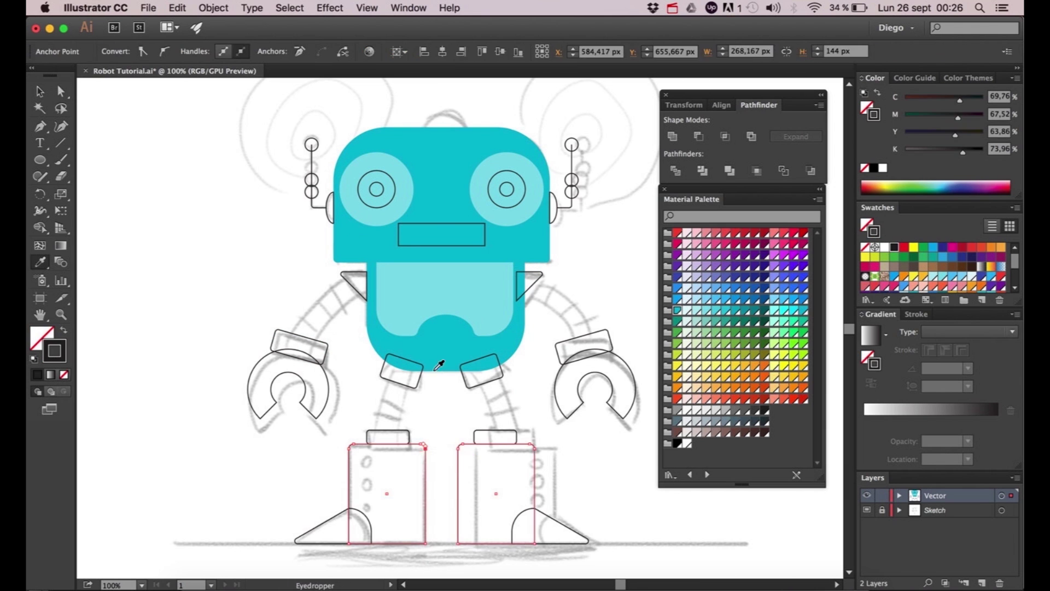
pyautogui.press('i')
pyautogui.click(446, 352)
# - Fill the shoulders, wrist cuffs, hip joints and ankle pieces with Deep Orange 500 – Primary and no outline
pyautogui.click(381, 374)
pyautogui.keyDown('shift'); pyautogui.click(463, 372); pyautogui.keyUp('shift')
pyautogui.keyDown('shift'); pyautogui.click(529, 281); pyautogui.keyUp('shift')
pyautogui.keyDown('shift'); pyautogui.click(298, 345); pyautogui.keyUp('shift')
pyautogui.keyDown('shift'); pyautogui.click(583, 344); pyautogui.keyUp('shift')
pyautogui.click(754, 398)
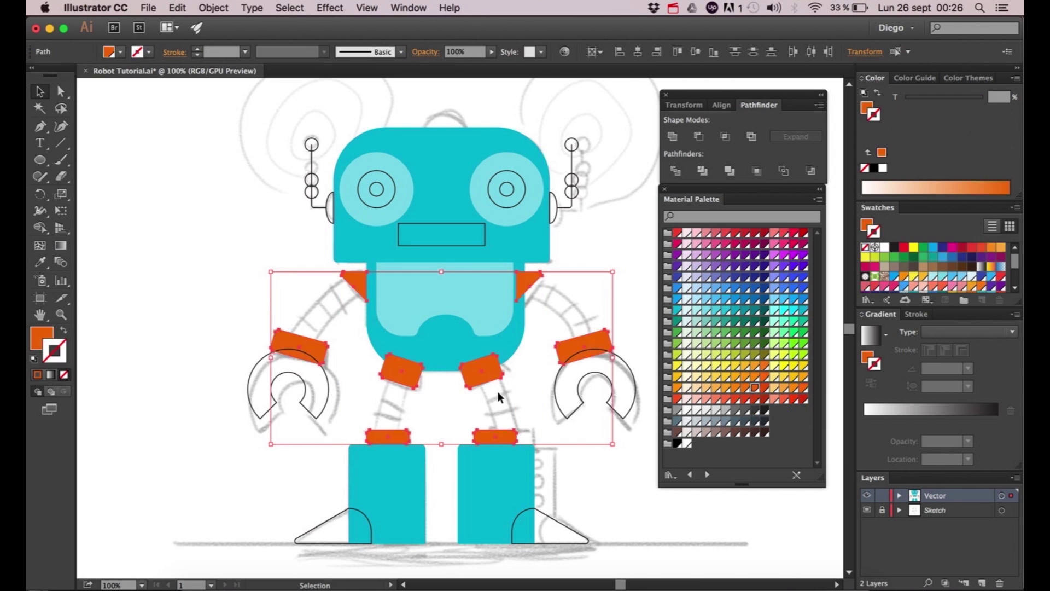
pyautogui.click(677, 398)
pyautogui.click(599, 235)
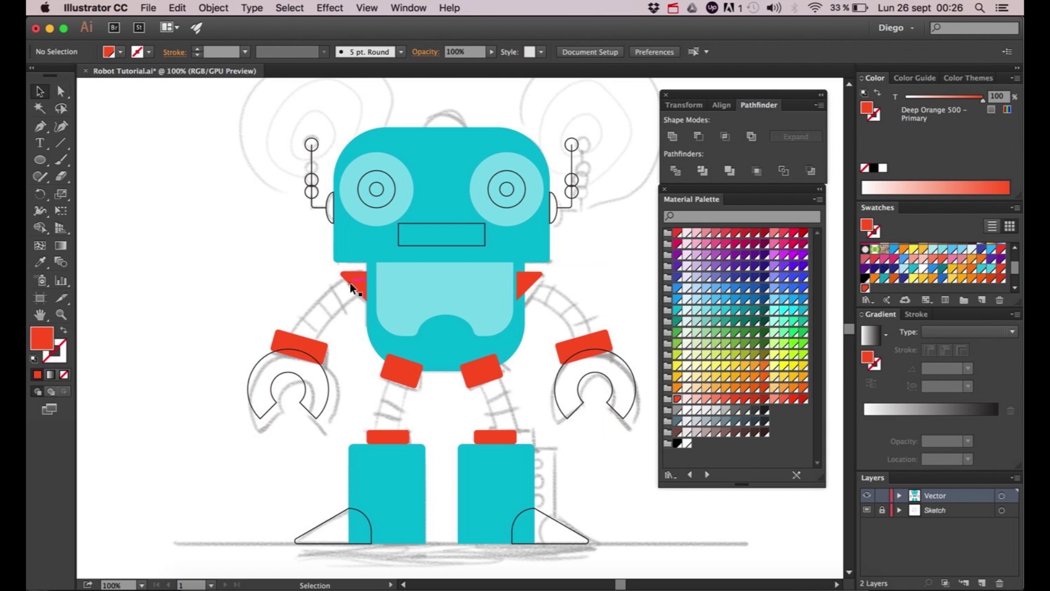
# - Shift the mirrored shoulder triangle outward so that it meets the torso's edge
pyautogui.press('a')
pyautogui.scroll(4, 519, 280)
pyautogui.click(547, 279)
pyautogui.click(606, 434)
pyautogui.scroll(-5, 606, 433)
pyautogui.press('v')
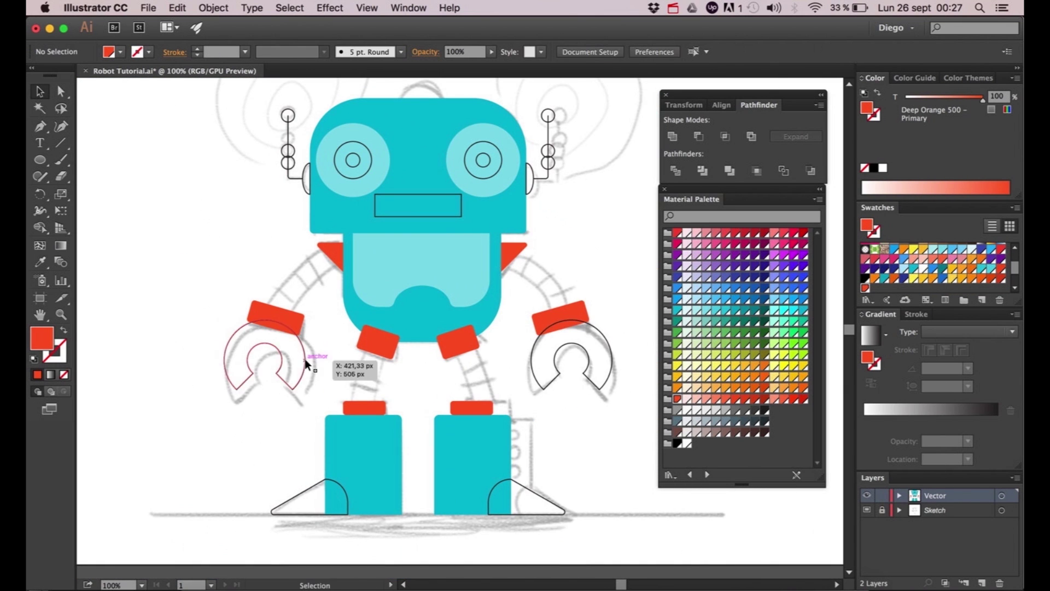
# - Fill both claws with amber and send them behind the wrist cuffs
pyautogui.click(304, 361)
pyautogui.keyDown('shift'); pyautogui.click(532, 361); pyautogui.keyUp('shift')
pyautogui.click(677, 377)
pyautogui.press('a')
pyautogui.press('super+shift+bracketleft')
pyautogui.click(191, 418)
# - Fill both feet with amber and recolour the feet and claws together in a lighter amber
pyautogui.click(296, 503)
pyautogui.click(678, 377)
pyautogui.click(522, 513)
pyautogui.keyDown('shift'); pyautogui.click(595, 377); pyautogui.keyUp('shift')
pyautogui.keyDown('shift'); pyautogui.click(289, 378); pyautogui.keyUp('shift')
pyautogui.keyDown('shift'); pyautogui.click(304, 511); pyautogui.keyUp('shift')
pyautogui.click(716, 376)
# - Fill both ears with the same light amber as the claws
pyautogui.click(594, 268)
pyautogui.moveTo(591, 265); pyautogui.dragTo(597, 306)
pyautogui.click(530, 230)
pyautogui.click(716, 376)
pyautogui.click(307, 230)
# - Fill the balls at both antenna tips with deep orange
pyautogui.click(290, 166)
pyautogui.keyDown('shift'); pyautogui.click(549, 166); pyautogui.keyUp('shift')
pyautogui.press('v')
# - Fill the two small beads on each antenna with light amber
pyautogui.scroll(2, 298, 203)
pyautogui.click(292, 203)
pyautogui.keyDown('shift'); pyautogui.click(292, 225); pyautogui.keyUp('shift')
pyautogui.keyDown('shift'); pyautogui.click(521, 205); pyautogui.keyUp('shift')
pyautogui.keyDown('shift'); pyautogui.click(520, 230); pyautogui.keyUp('shift')
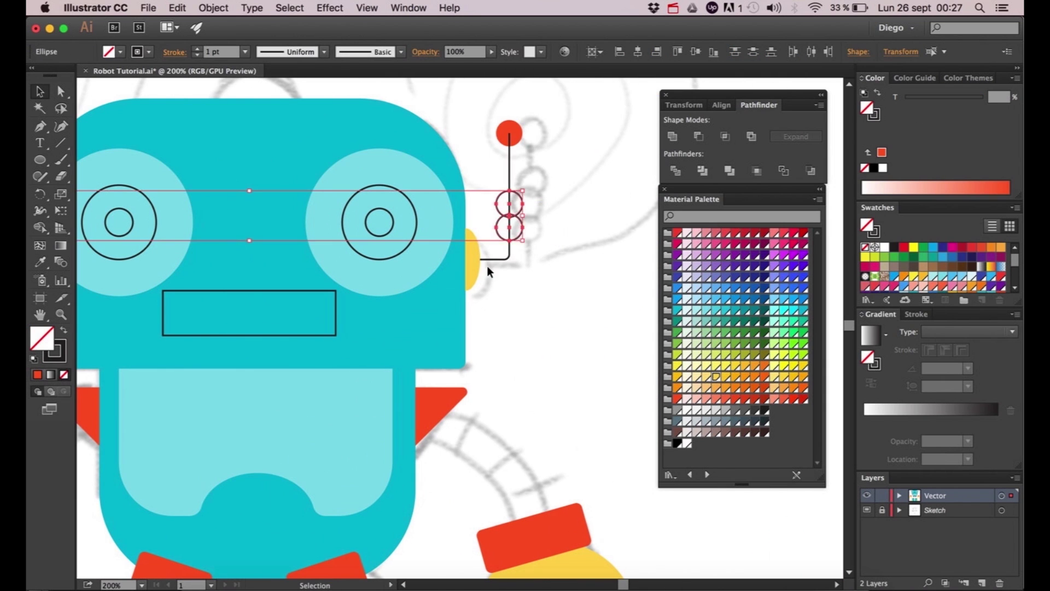
pyautogui.click(716, 377)
# - Send the antenna lines to the back and set their stroke to Cyan 200
pyautogui.click(511, 166)
pyautogui.keyDown('shift'); pyautogui.click(232, 284); pyautogui.keyUp('shift')
pyautogui.hscroll(6, 350, 246)
pyautogui.press('super+shift+bracketleft')
pyautogui.press('i')
pyautogui.keyDown('shift'); pyautogui.click(364, 268); pyautogui.keyUp('shift')
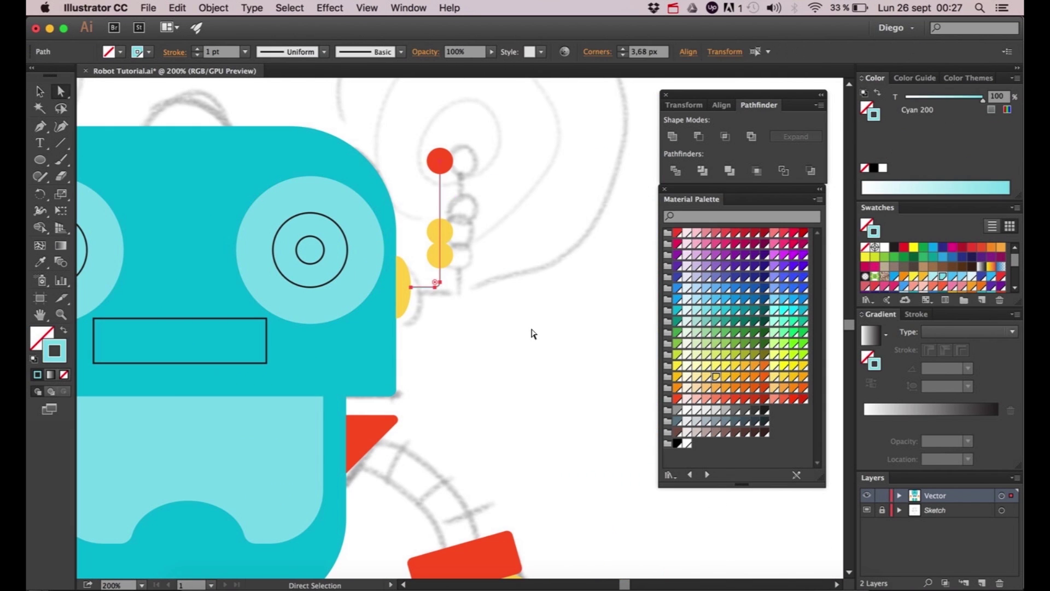
pyautogui.press('a')
# - Increase the stroke weight of the antenna lines
pyautogui.click(916, 313)
pyautogui.click(912, 365)
pyautogui.click(607, 364)
# - Fill the middle circle of each eye with white and remove its outline
pyautogui.scroll(-1, 607, 364)
pyautogui.hscroll(-4, 605, 364)
pyautogui.click(328, 261)
pyautogui.keyDown('shift'); pyautogui.click(523, 262); pyautogui.keyUp('shift')
pyautogui.click(63, 330)
pyautogui.click(687, 443)
pyautogui.click(64, 330)
pyautogui.click(64, 375)
pyautogui.click(164, 323)
# - Fill both pupils with Indigo 900 and no outline
pyautogui.click(316, 249)
pyautogui.keyDown('shift'); pyautogui.click(510, 249); pyautogui.keyUp('shift')
pyautogui.hotkey('shift', 'x')
pyautogui.press('x')
pyautogui.click(764, 277)
# - Enlarge the left eye's pupil proportionally from its centre
pyautogui.scroll(3, 277, 239)
pyautogui.scroll(2, 366, 252)
pyautogui.click(366, 252)
pyautogui.press('v')
pyautogui.moveTo(412, 183); pyautogui.dragTo(446, 150)
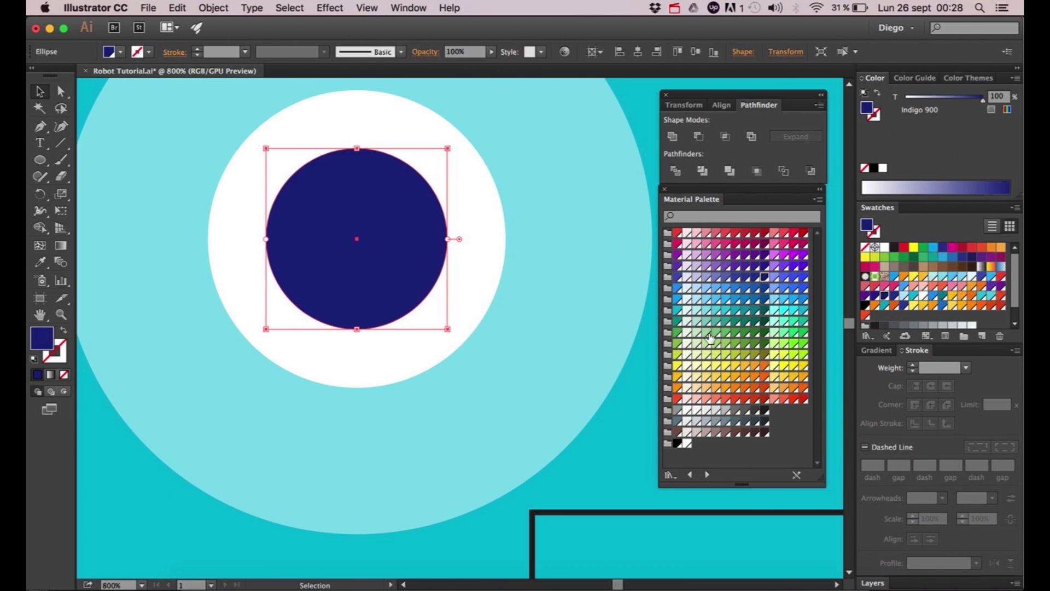
# - Draw a small highlight circle over the pupil's upper-right edge and fill it with white
pyautogui.scroll(-2, 536, 273)
pyautogui.scroll(1, 528, 245)
pyautogui.press('l')
pyautogui.moveTo(457, 251); pyautogui.dragTo(416, 223)
pyautogui.click(687, 443)
pyautogui.scroll(-4, 473, 263)
pyautogui.scroll(4, 476, 259)
# - Copy the pupil circle and paste the duplicate in front, in the same place
pyautogui.keyDown('shift'); pyautogui.click(254, 211); pyautogui.keyUp('shift')
pyautogui.press('super+c')
pyautogui.press('super+v')
pyautogui.moveTo(455, 340); pyautogui.dragTo(377, 268)
pyautogui.scroll(4, 386, 265)
pyautogui.press('super+x')
pyautogui.click(383, 256)
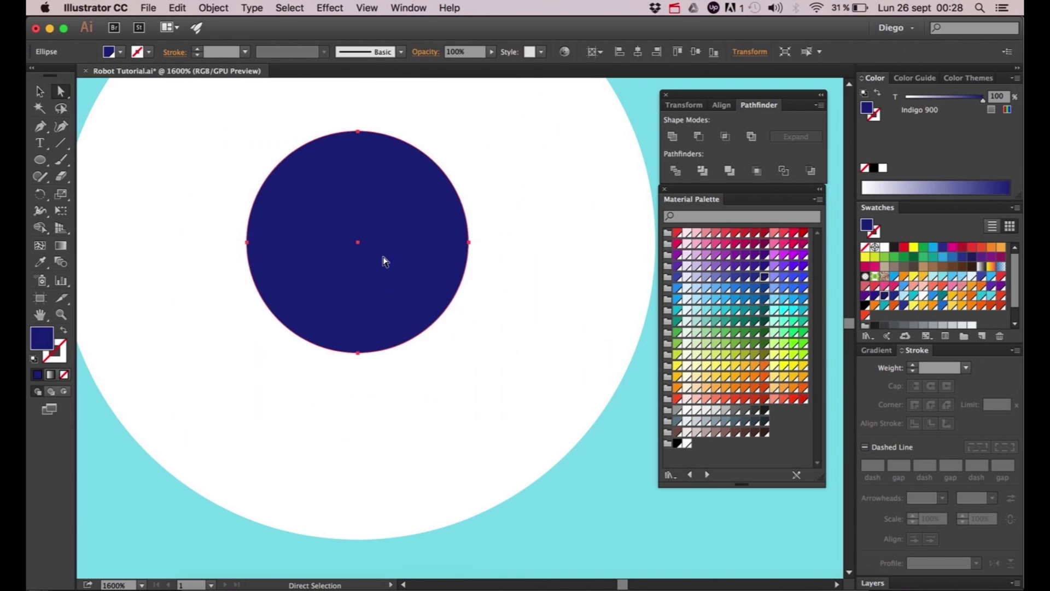
pyautogui.press('super+f')
# - Reposition the red iris, pupil and white highlight together inside the white of the eye
pyautogui.scroll(-2, 377, 253)
pyautogui.scroll(-3, 375, 267)
pyautogui.click(570, 370)
pyautogui.scroll(3, 372, 257)
pyautogui.click(501, 235)
pyautogui.keyDown('shift'); pyautogui.click(409, 311); pyautogui.keyUp('shift')
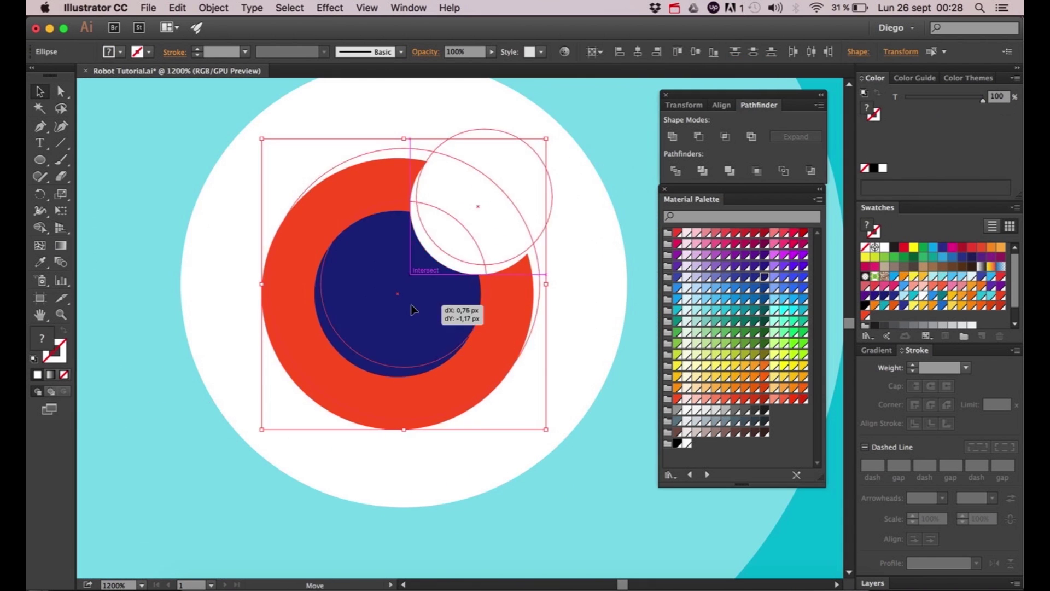
pyautogui.scroll(-3, 408, 309)
pyautogui.click(603, 413)
pyautogui.scroll(-2, 603, 413)
pyautogui.moveTo(603, 413); pyautogui.dragTo(589, 257)
pyautogui.click(441, 239)
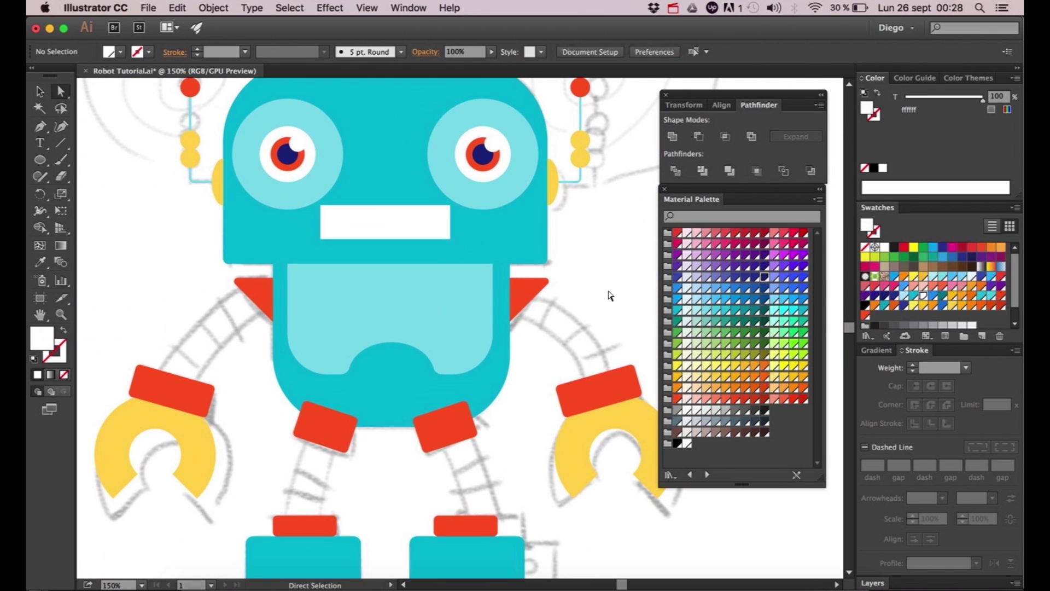
# - Send the red ankle cuffs above both legs to the back of the stacking order
pyautogui.click(609, 296)
pyautogui.click(437, 275)
pyautogui.scroll(2, 436, 274)
pyautogui.press('b')
pyautogui.press('a')
pyautogui.press('super+shift+a')
pyautogui.scroll(-3, 594, 328)
pyautogui.scroll(3, 392, 423)
pyautogui.click(392, 423)
pyautogui.hscroll(5, 394, 424)
pyautogui.keyDown('shift'); pyautogui.click(542, 381); pyautogui.keyUp('shift')
pyautogui.press('super+shift+bracketleft')
pyautogui.click(410, 320)
# - Send both red hip joints to the back so they sit behind the body
pyautogui.scroll(-2, 411, 317)
pyautogui.click(339, 249)
pyautogui.keyDown('shift'); pyautogui.click(461, 251); pyautogui.keyUp('shift')
pyautogui.press('super+shift+bracketleft')
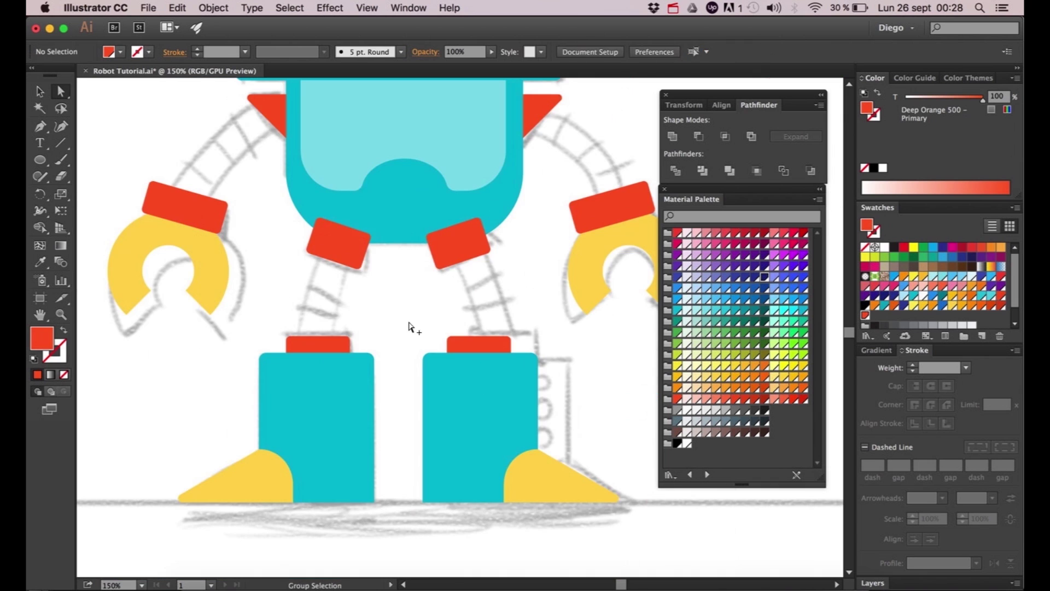
pyautogui.click(521, 289)
pyautogui.scroll(-2, 521, 288)
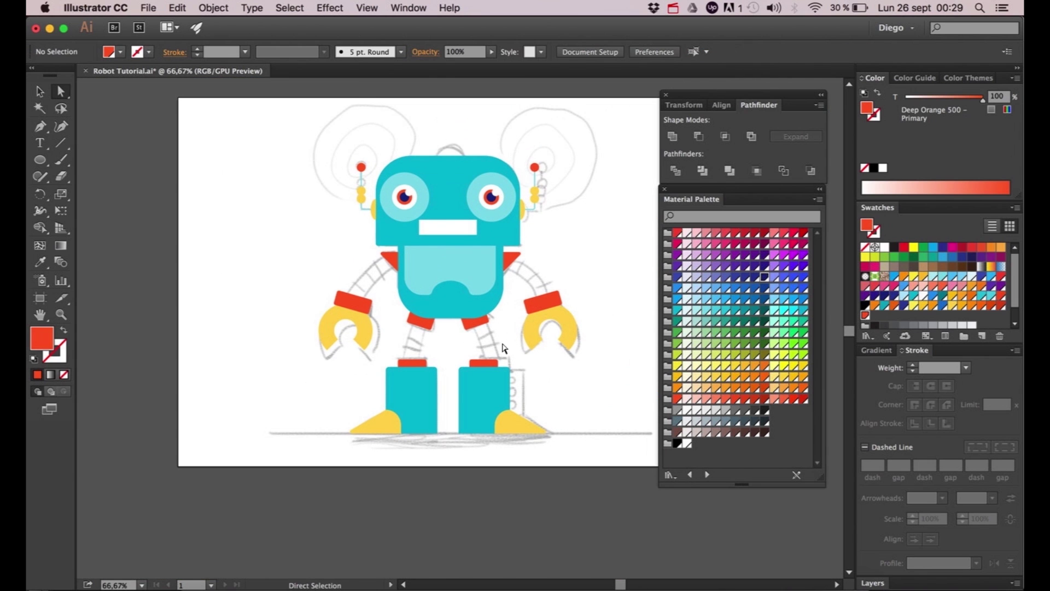
pyautogui.scroll(1, 448, 219)
pyautogui.hscroll(2, 438, 216)
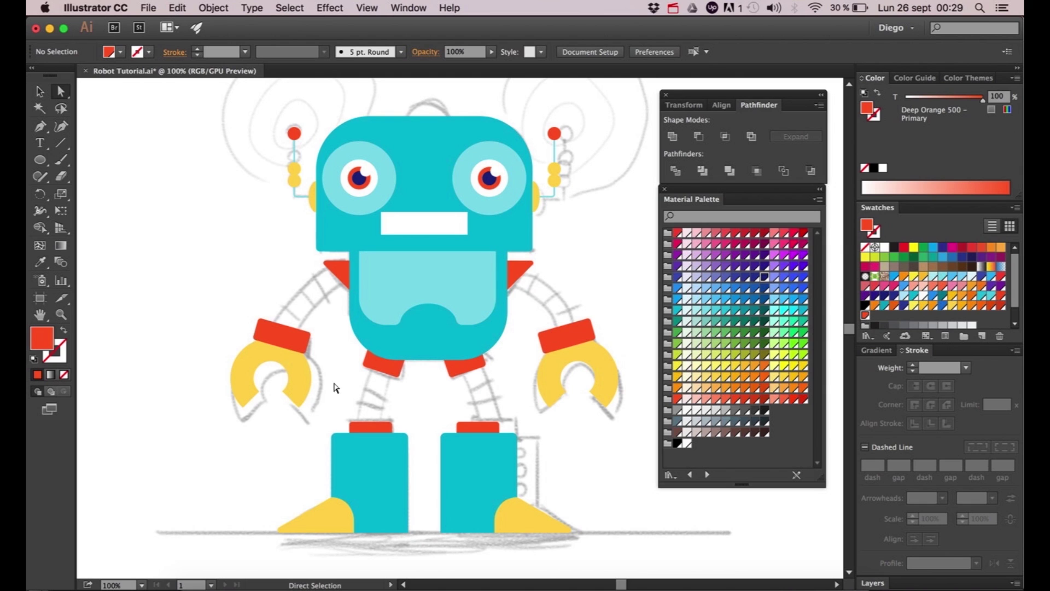
# - Trace the left arm's centreline as one curved path from shoulder to wrist cuff, with a Cyan 200 stroke and no fill
pyautogui.click(46, 127)
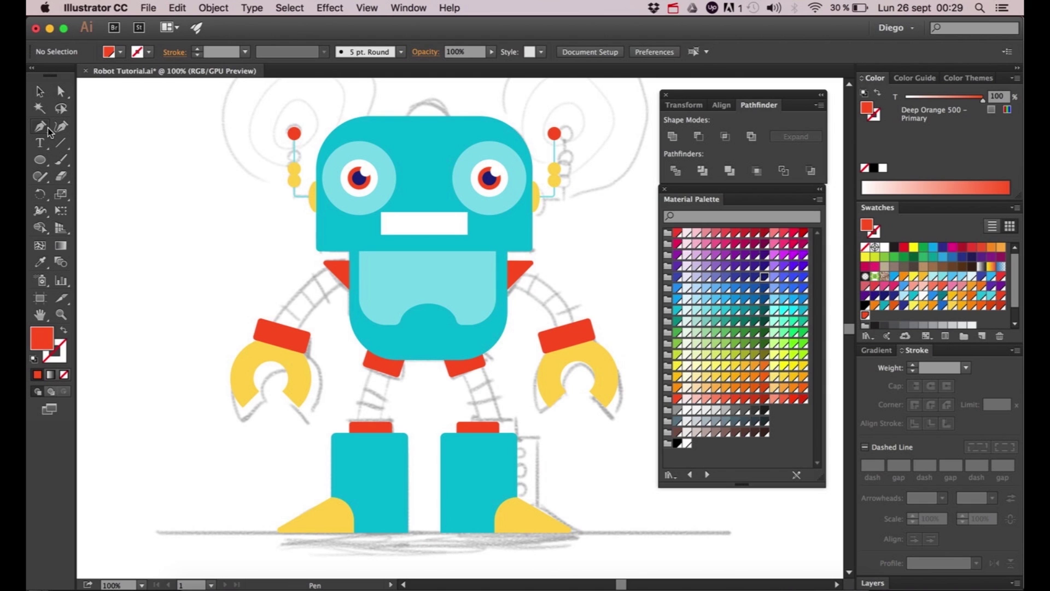
pyautogui.click(64, 334)
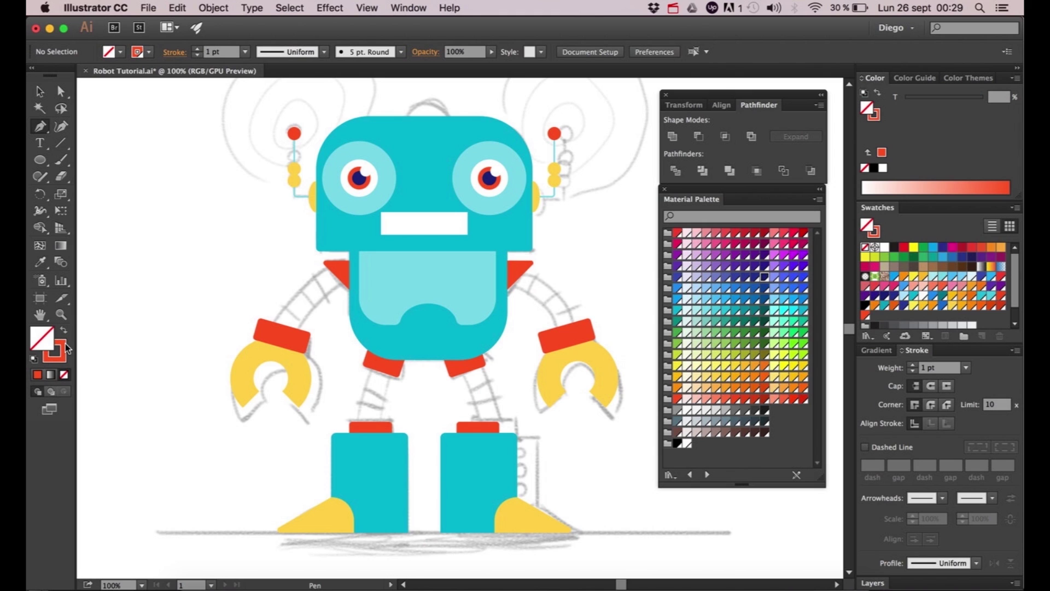
pyautogui.click(64, 343)
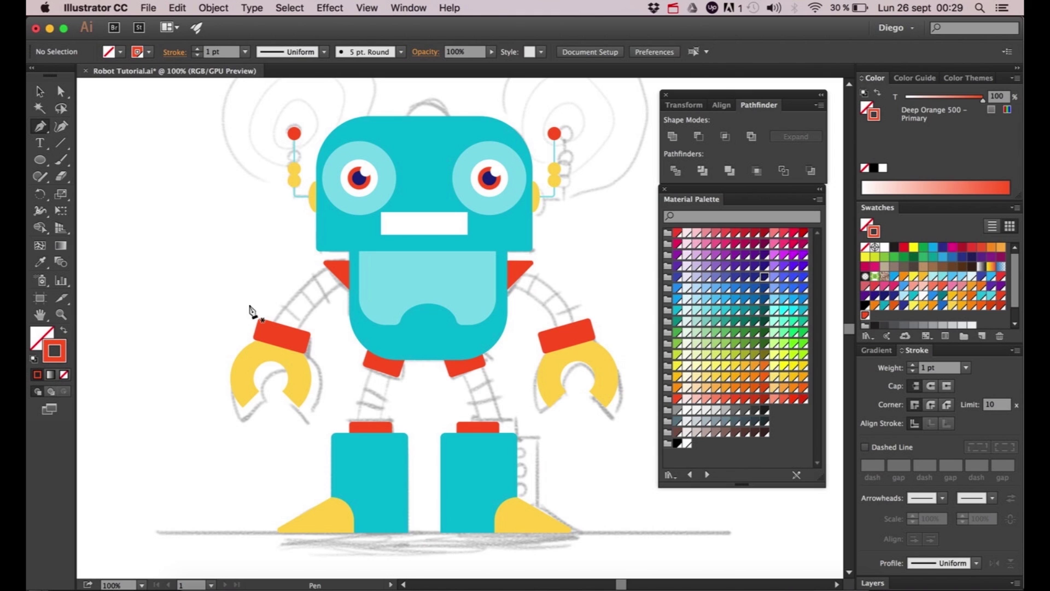
pyautogui.click(706, 311)
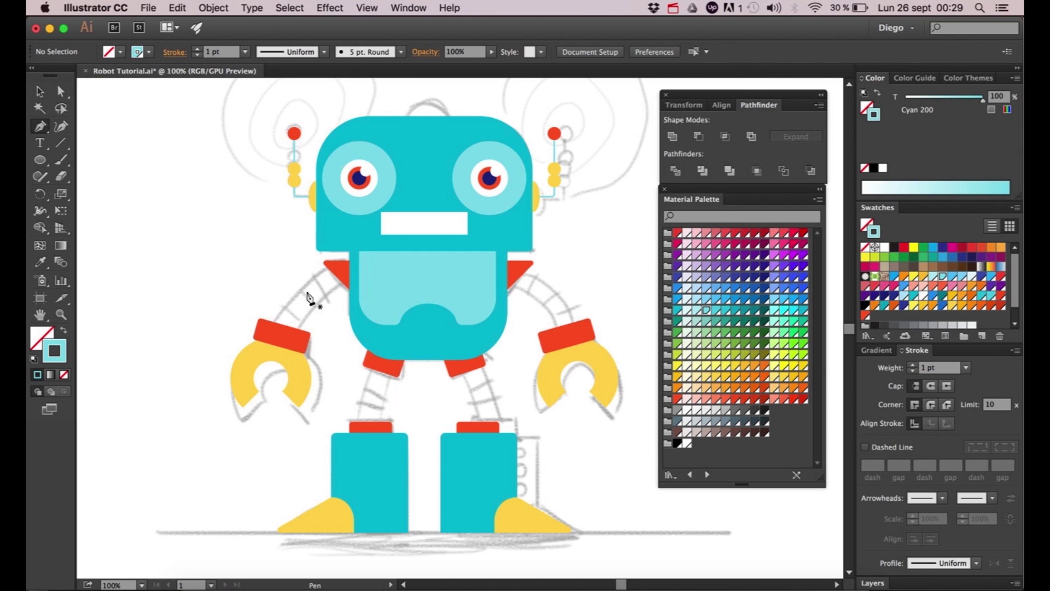
pyautogui.keyDown('alt'); pyautogui.scroll(1, 344, 302); pyautogui.keyUp('alt')
pyautogui.keyDown('alt'); pyautogui.scroll(2, 345, 302); pyautogui.keyUp('alt')
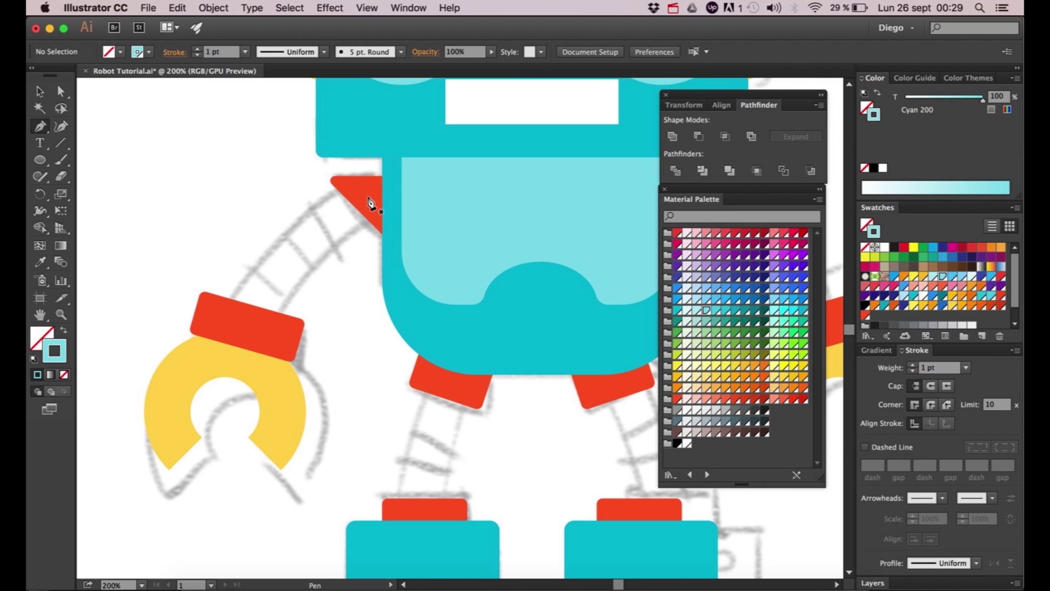
pyautogui.click(368, 193)
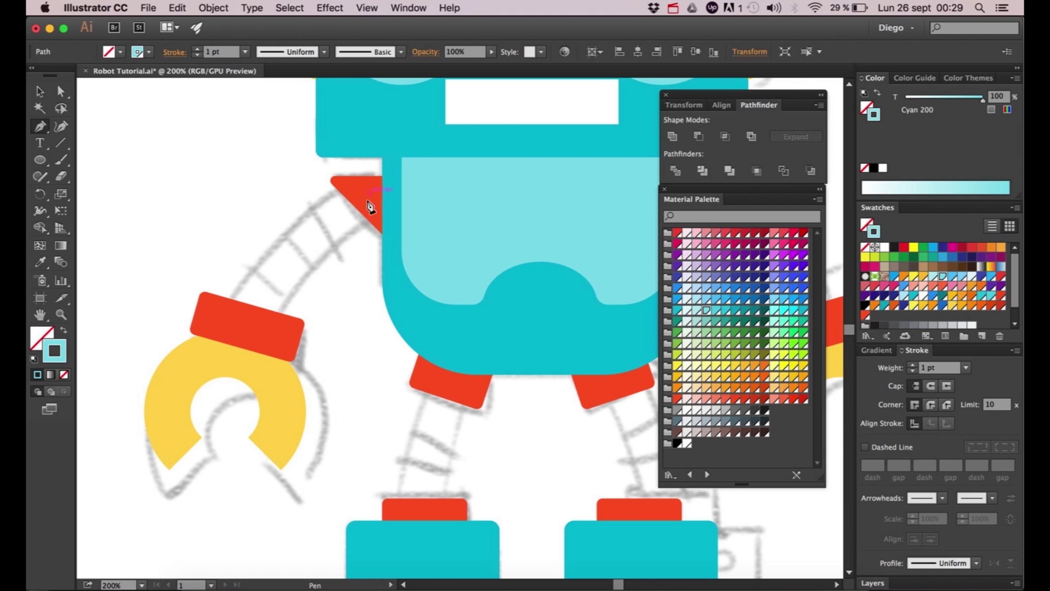
pyautogui.click(244, 327)
pyautogui.moveTo(244, 329); pyautogui.dragTo(224, 414)
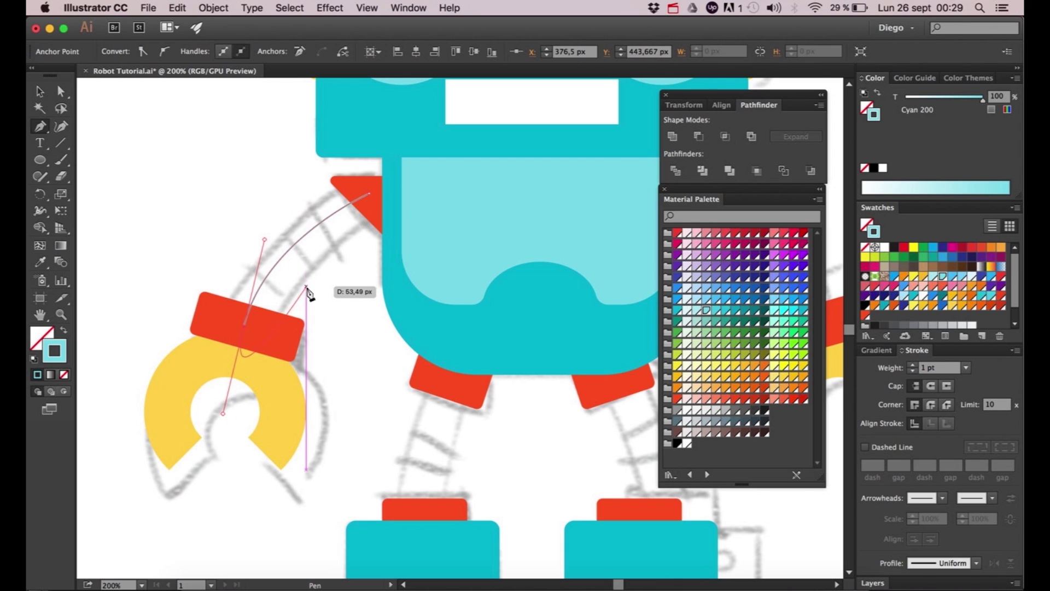
pyautogui.press('a')
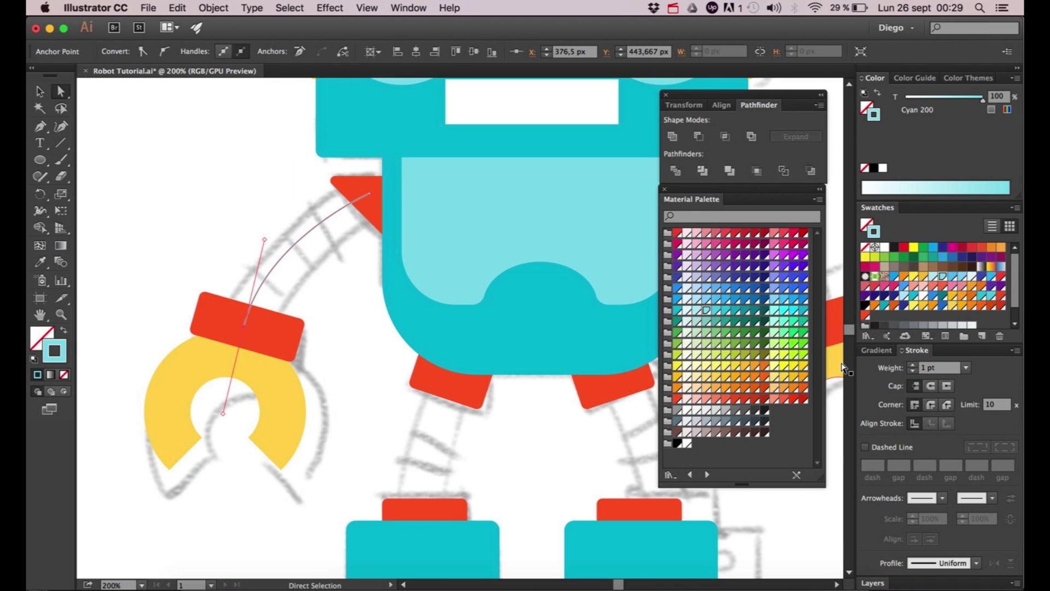
# - Set the left arm path's stroke weight to 30 pt
pyautogui.moveTo(921, 350)
pyautogui.mouseDown()
pyautogui.moveTo(204, 136)
pyautogui.moveTo(463, 135)
pyautogui.mouseUp()
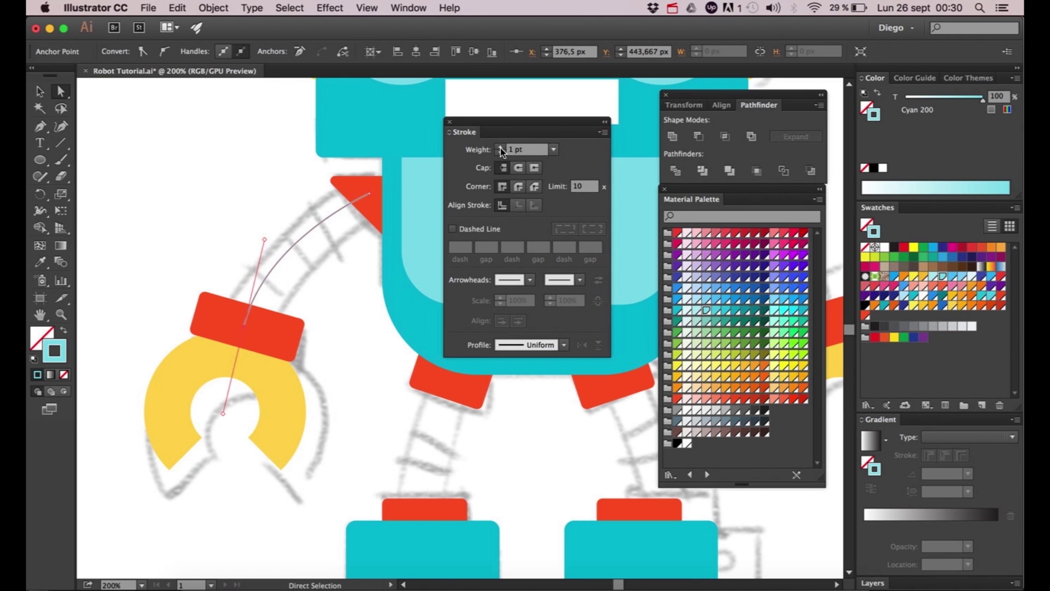
pyautogui.click(501, 148)
pyautogui.click(501, 147)
pyautogui.click(501, 148)
pyautogui.click(500, 148)
pyautogui.click(501, 148)
pyautogui.click(500, 147)
pyautogui.click(500, 148)
pyautogui.click(501, 148)
pyautogui.click(500, 147)
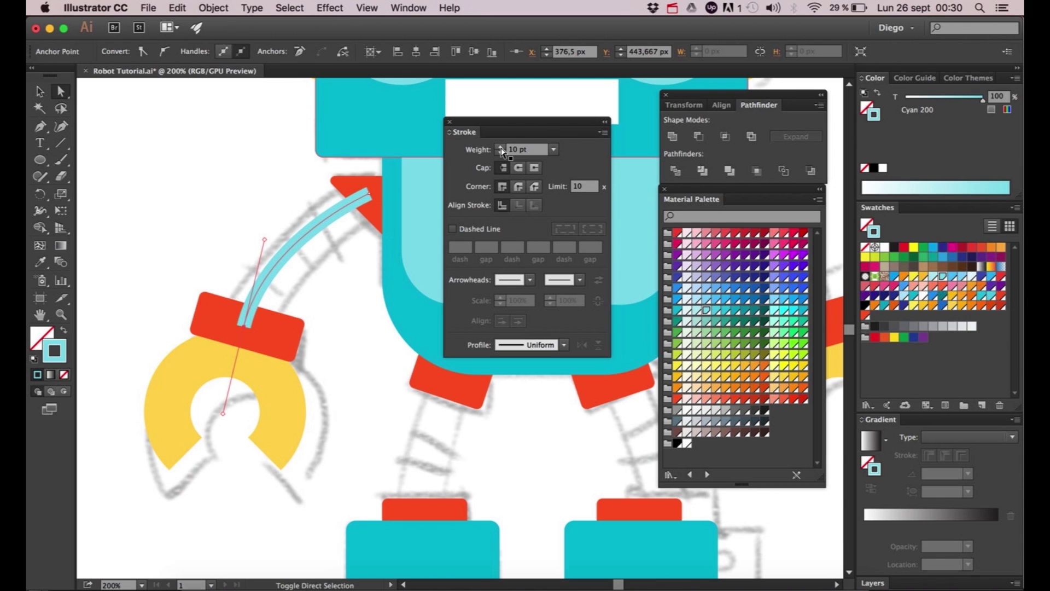
pyautogui.keyDown('shift'); pyautogui.click(501, 148); pyautogui.keyUp('shift')
pyautogui.keyDown('shift'); pyautogui.click(500, 147); pyautogui.keyUp('shift')
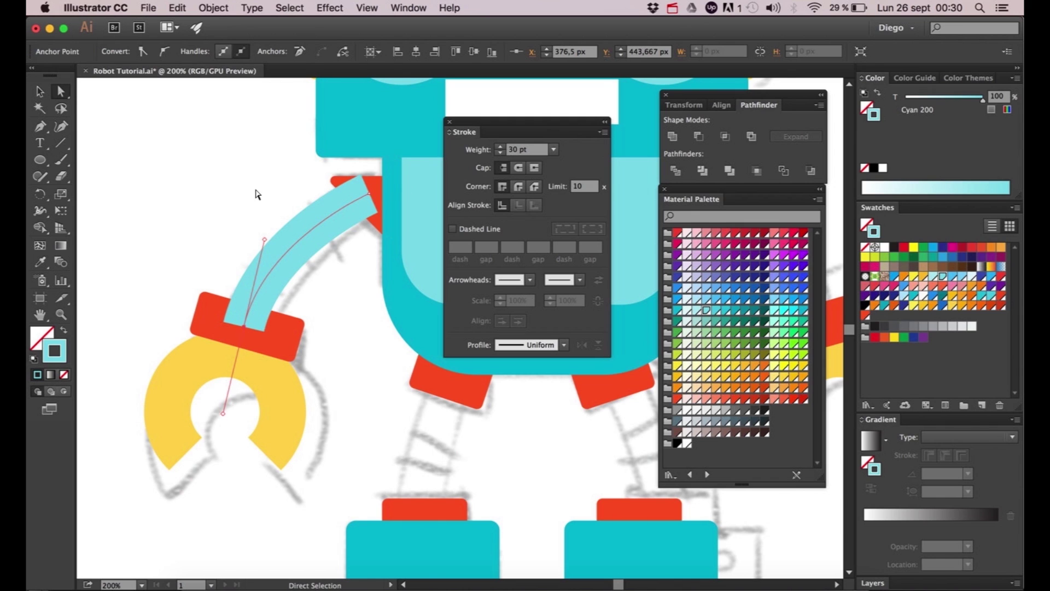
# - Move the arm path's shoulder-end anchor slightly downward
pyautogui.click(371, 196)
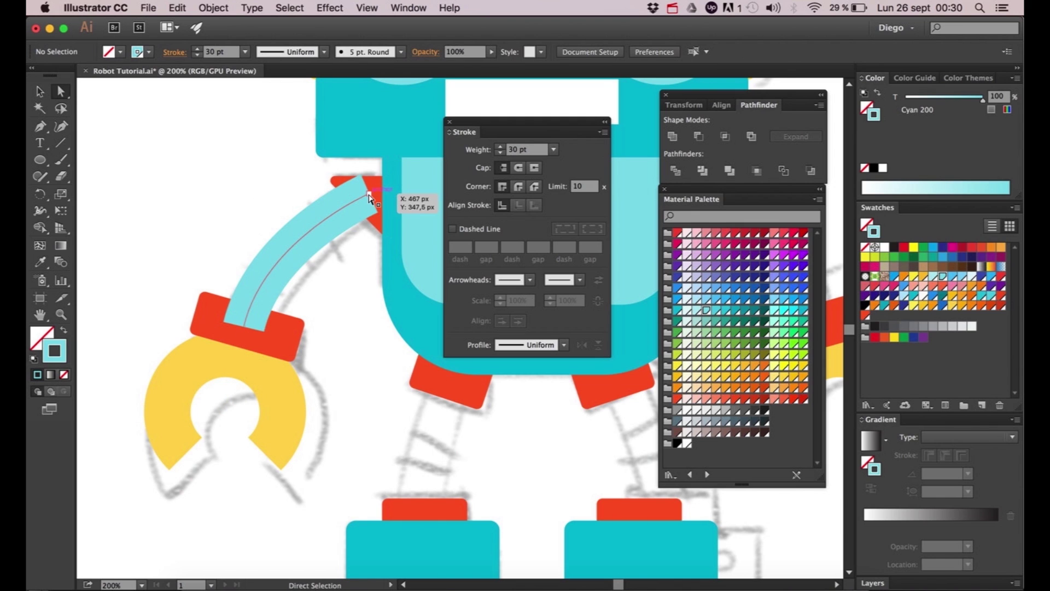
pyautogui.click(371, 196)
pyautogui.moveTo(371, 195); pyautogui.dragTo(372, 208)
pyautogui.click(239, 198)
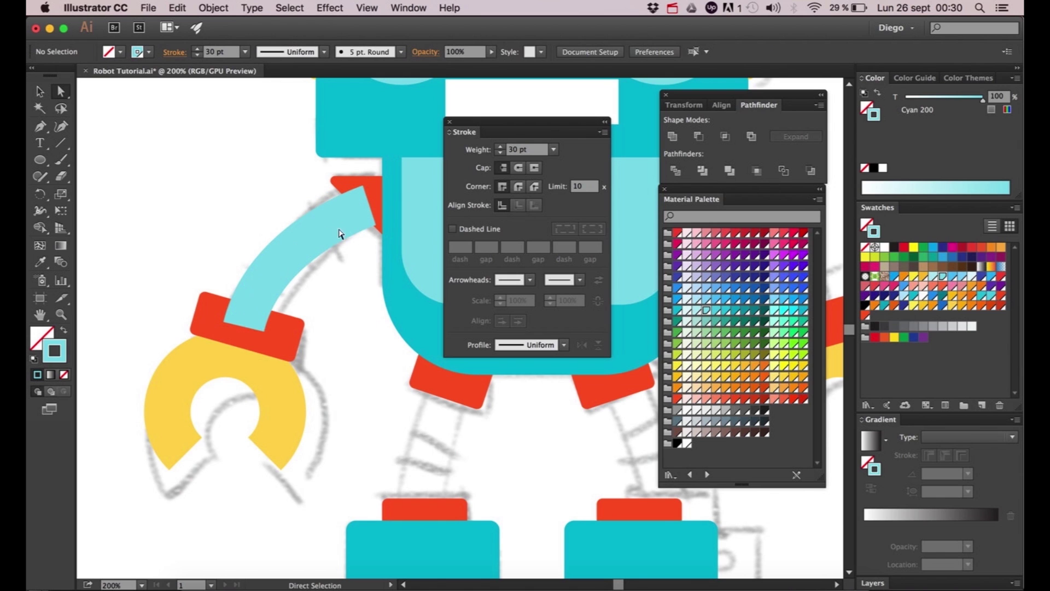
# - Paste a copy of the left arm path in front and give it a 12 pt dashed stroke in Cyan 300
pyautogui.scroll(1, 289, 224)
pyautogui.moveTo(258, 224); pyautogui.dragTo(215, 260)
pyautogui.click(266, 265)
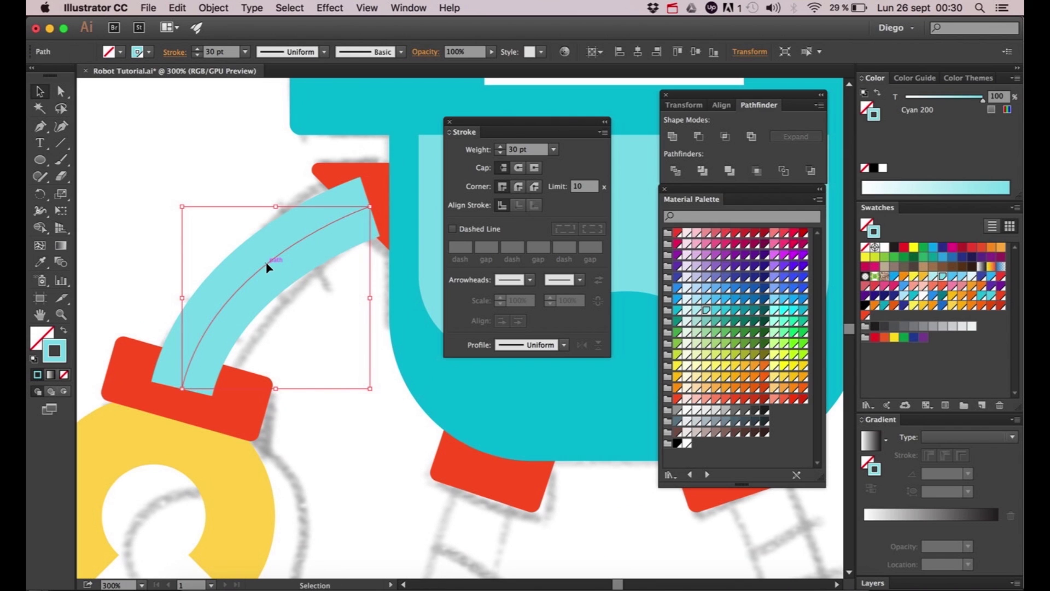
pyautogui.press('super+c')
pyautogui.press('super+f')
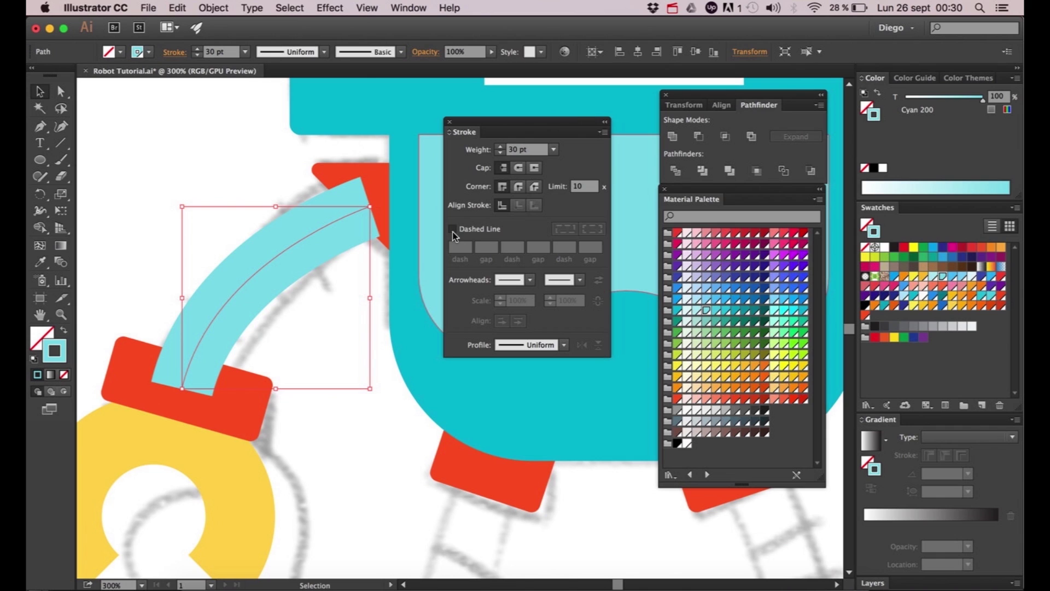
pyautogui.click(453, 230)
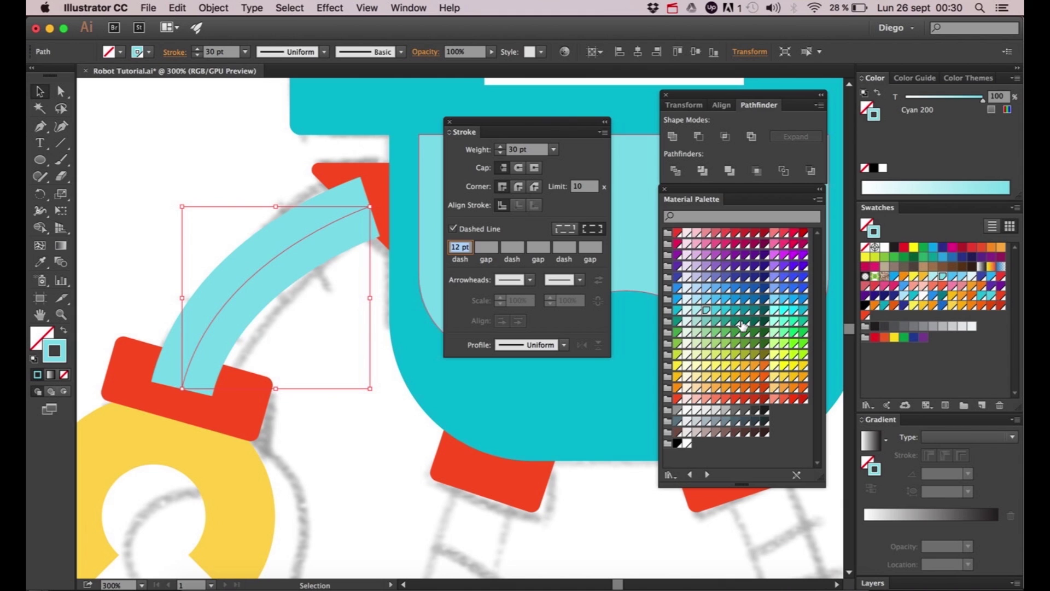
pyautogui.click(716, 312)
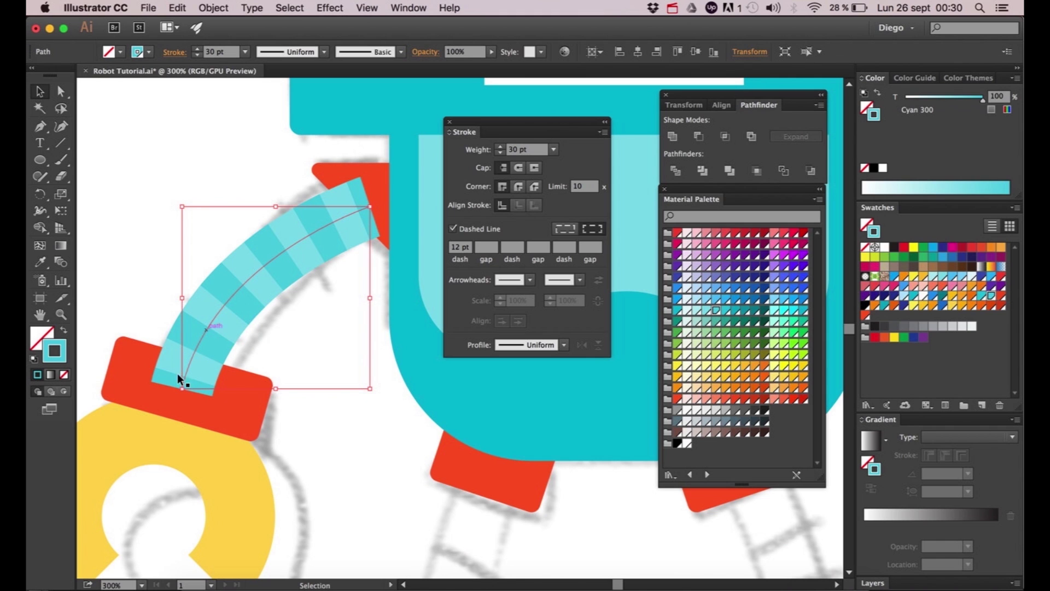
pyautogui.click(305, 314)
pyautogui.hscroll(10, 322, 352)
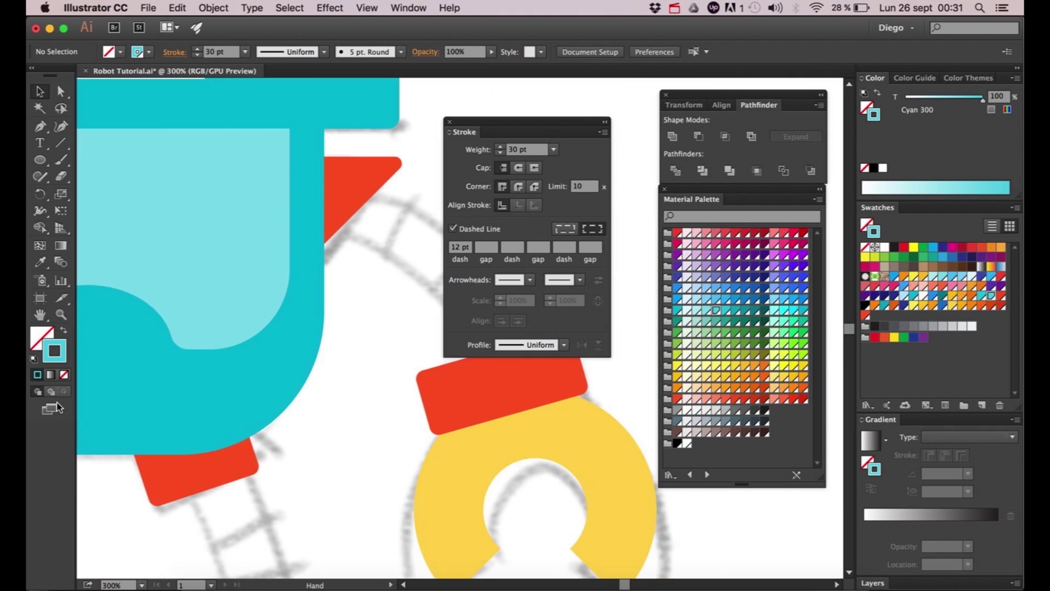
pyautogui.moveTo(372, 377); pyautogui.dragTo(652, 360)
pyautogui.moveTo(218, 389); pyautogui.dragTo(535, 424)
pyautogui.moveTo(157, 401); pyautogui.dragTo(239, 387)
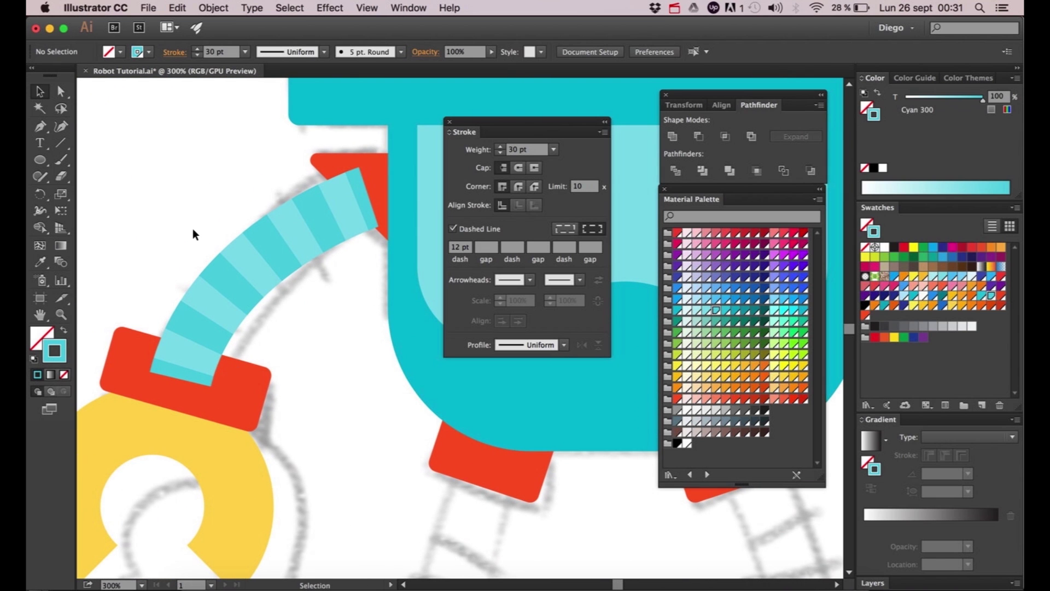
# - Group the left arm's solid stroke with its dashed copy
pyautogui.moveTo(207, 204); pyautogui.dragTo(288, 309)
pyautogui.moveTo(291, 315); pyautogui.dragTo(291, 315)
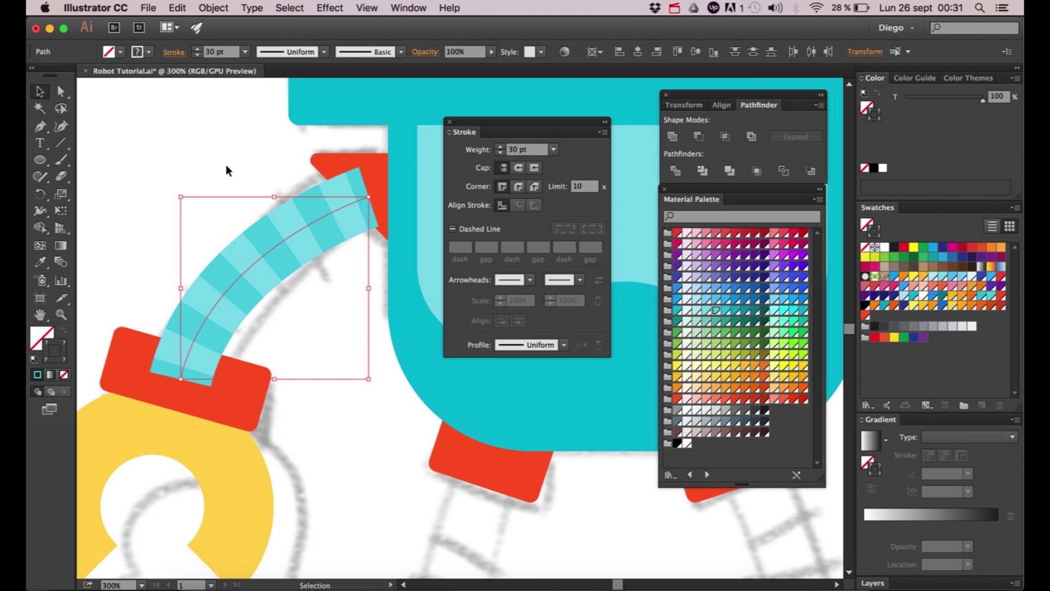
pyautogui.click(213, 8)
pyautogui.click(231, 64)
pyautogui.click(200, 198)
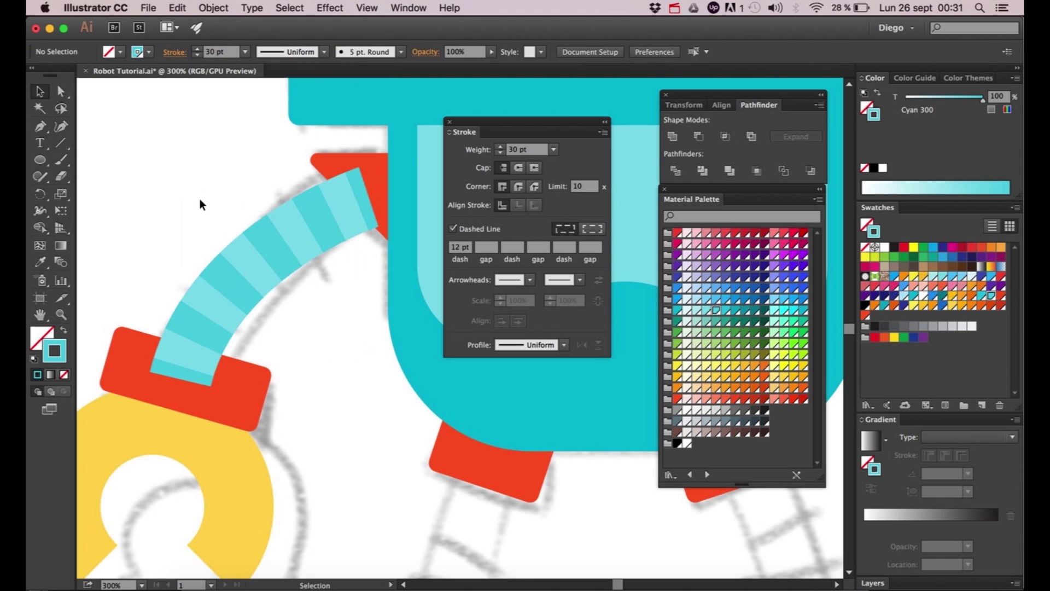
# - Duplicate the grouped left arm onto the robot's right side and reflect the copy across the vertical axis
pyautogui.scroll(-3, 202, 202)
pyautogui.moveTo(261, 233); pyautogui.dragTo(151, 251)
pyautogui.click(124, 233)
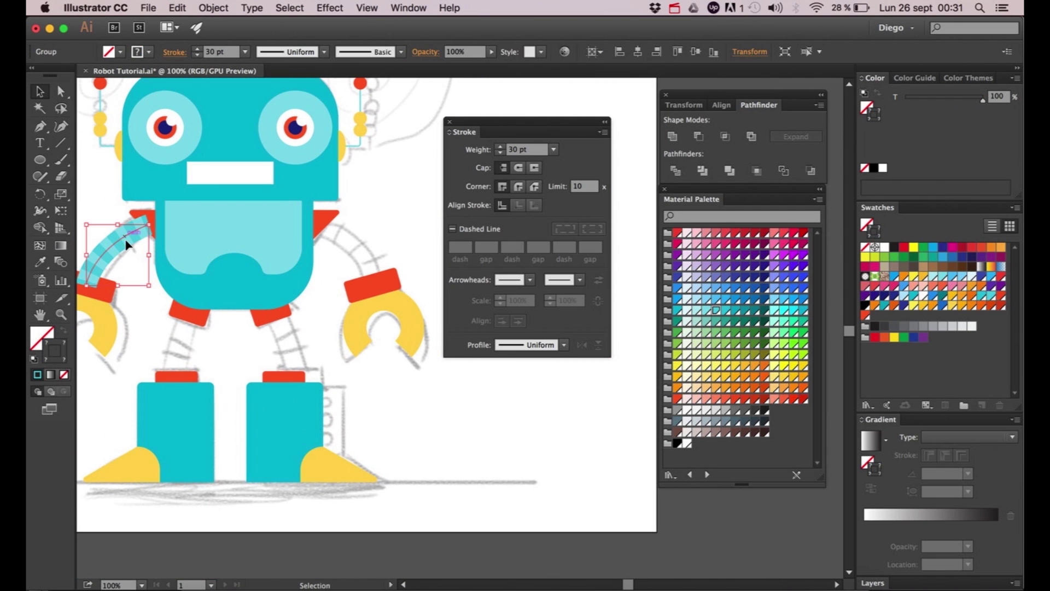
pyautogui.click(450, 122)
pyautogui.moveTo(264, 215); pyautogui.dragTo(443, 214)
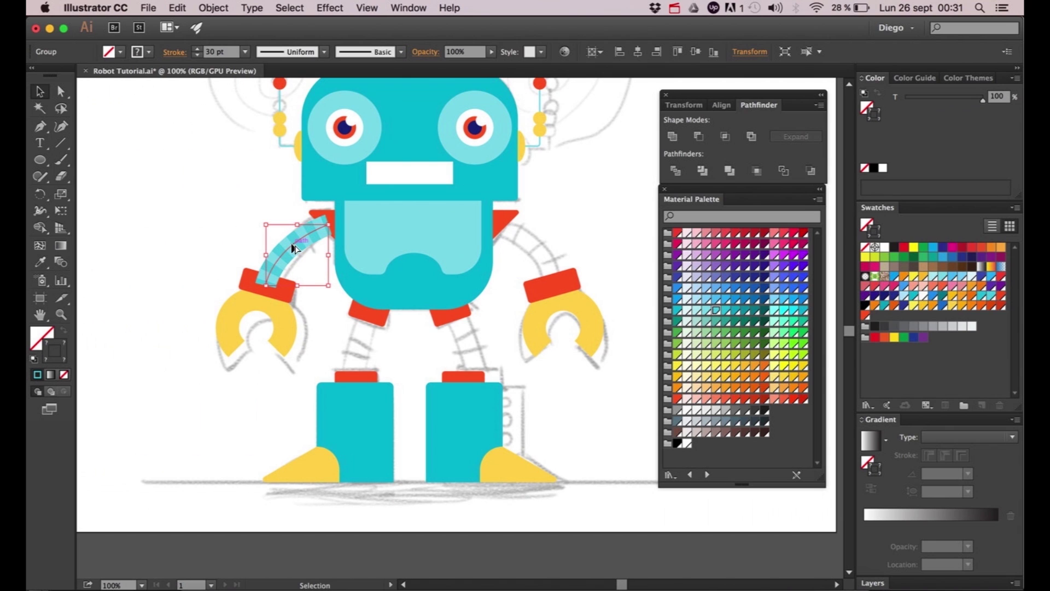
pyautogui.moveTo(290, 240); pyautogui.dragTo(531, 245)
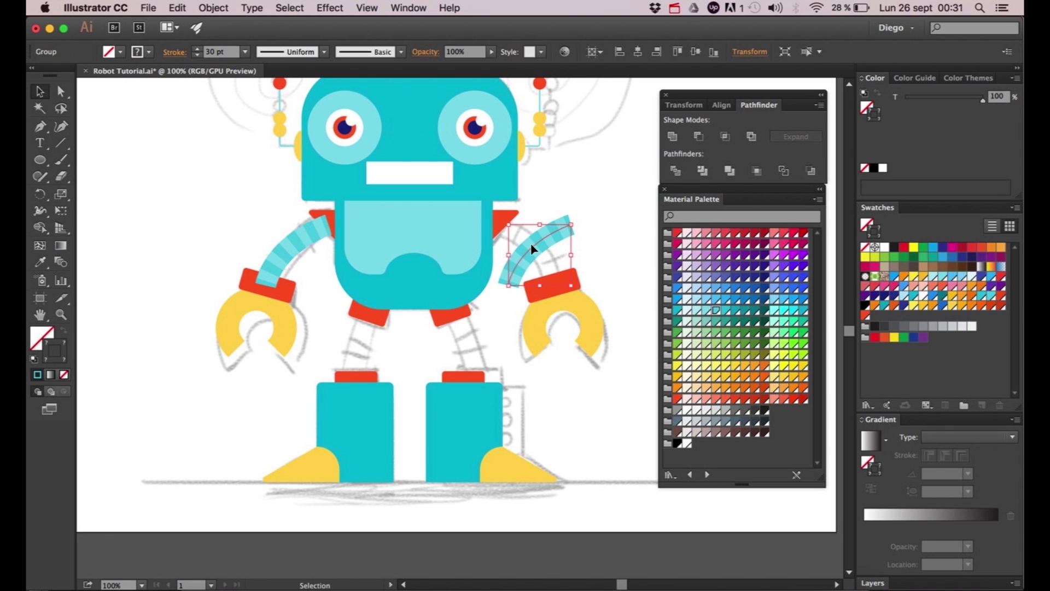
pyautogui.press('super+r')
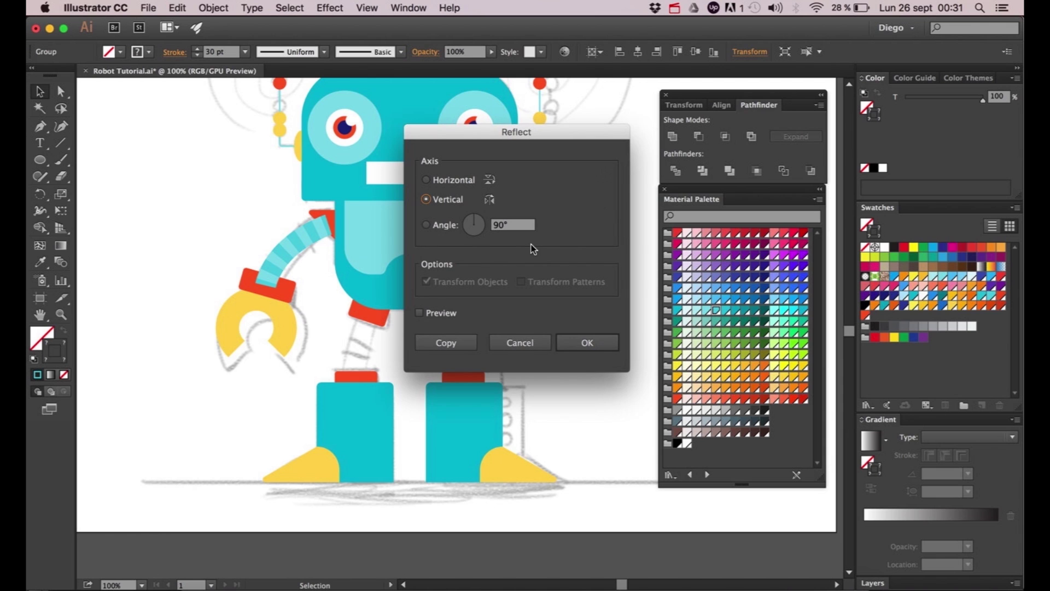
pyautogui.press('Return')
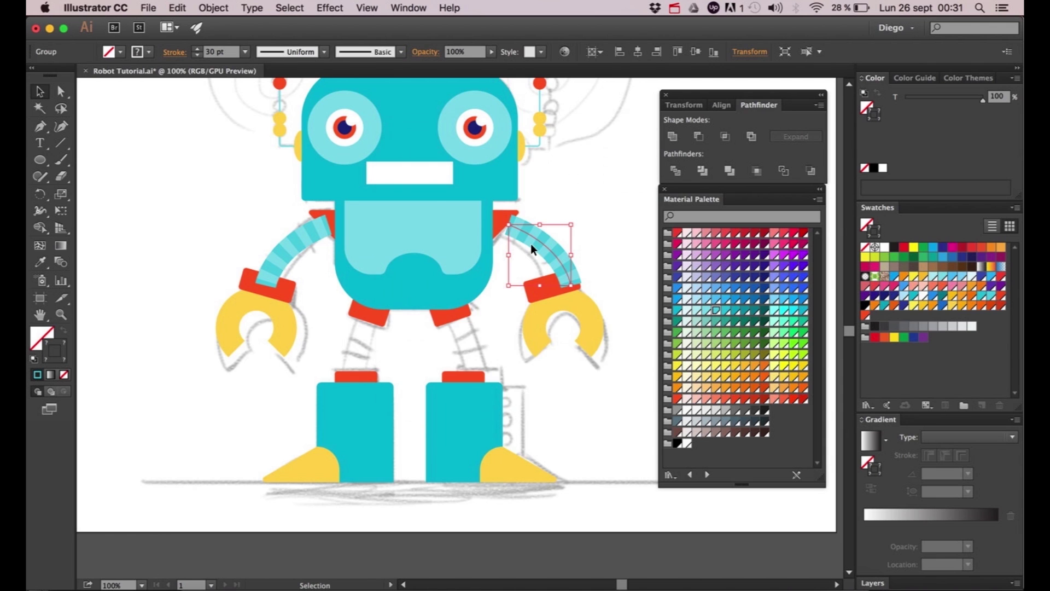
# - Move the mirrored arm inward so it joins the right shoulder and wrist cuff
pyautogui.scroll(2, 531, 244)
pyautogui.moveTo(536, 245); pyautogui.dragTo(504, 243)
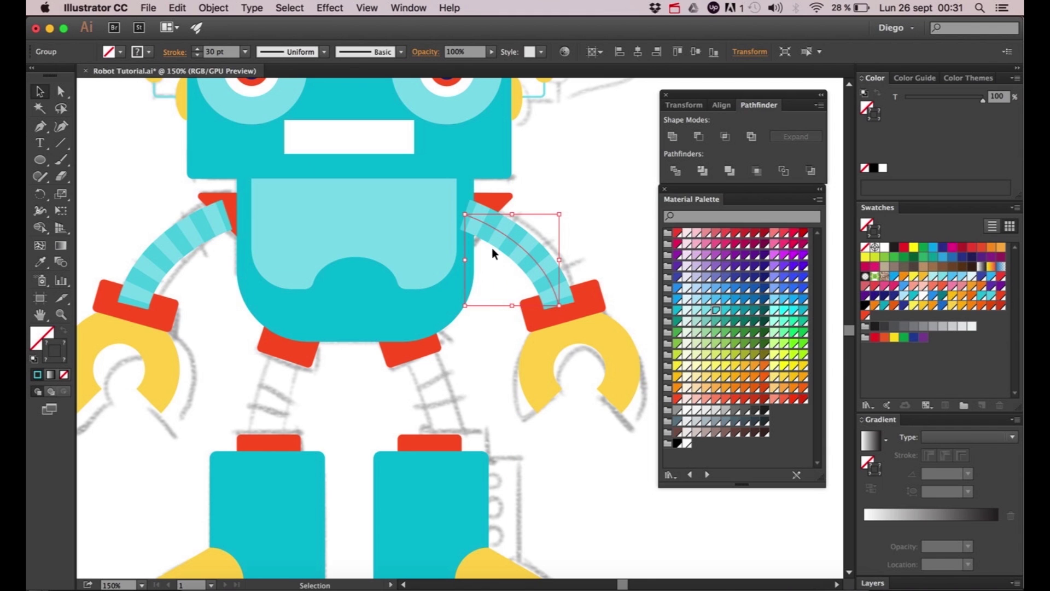
pyautogui.click(570, 188)
pyautogui.scroll(-3, 591, 175)
pyautogui.hscroll(-3, 591, 176)
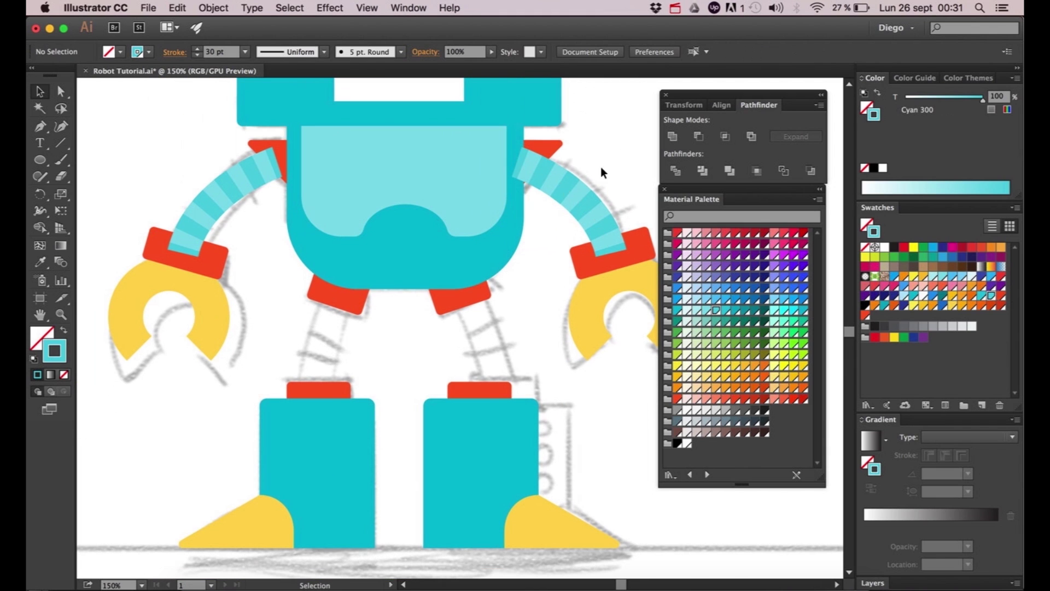
pyautogui.click(565, 191)
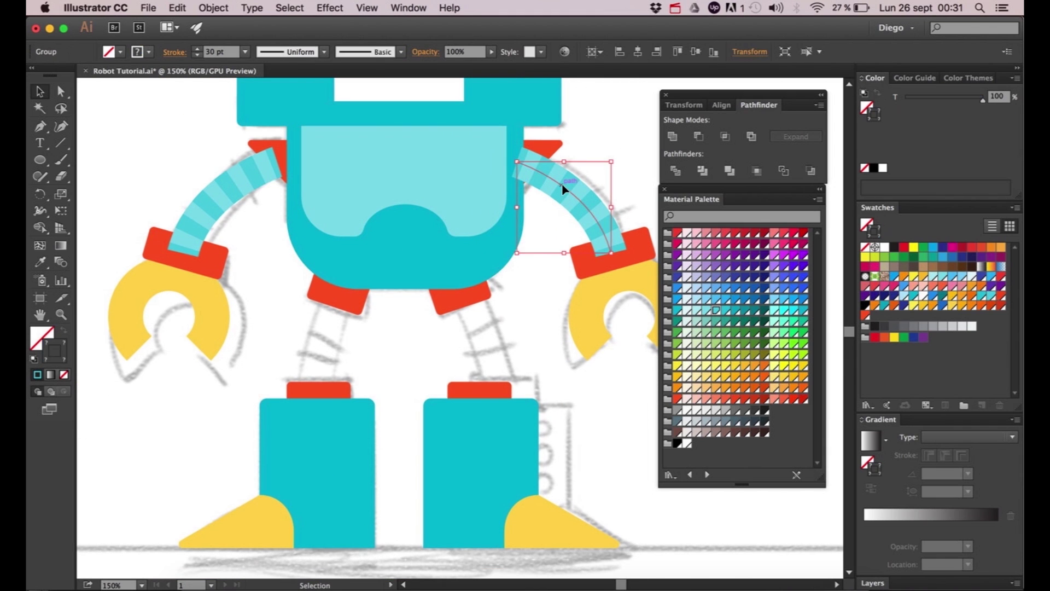
# - Duplicate the right striped arm, then rotate and position the copy between the left hip joint and left boot cuff as a leg
pyautogui.moveTo(557, 208); pyautogui.dragTo(483, 324)
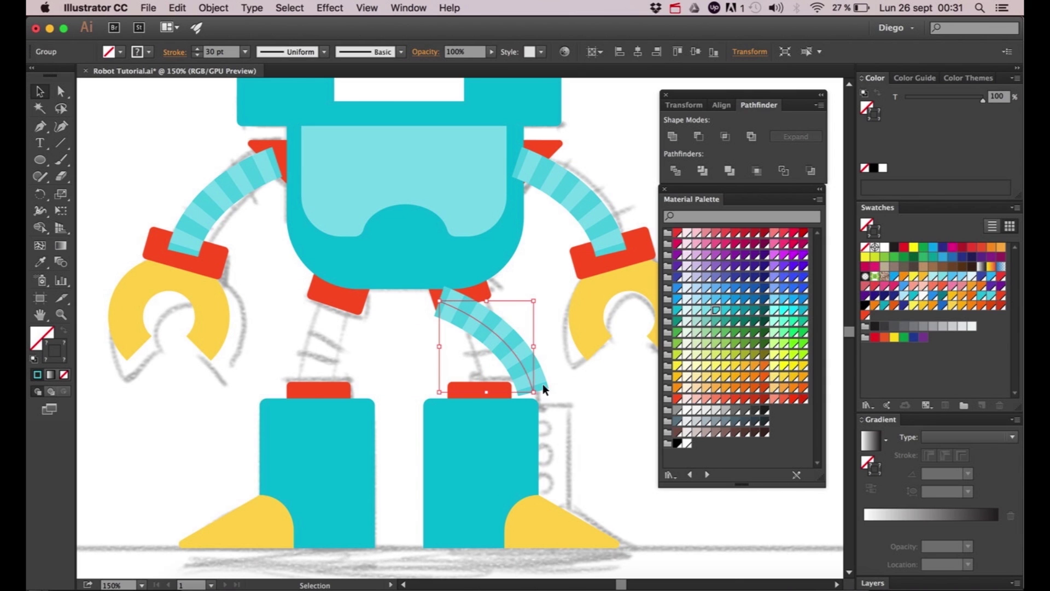
pyautogui.moveTo(541, 397); pyautogui.dragTo(493, 282)
pyautogui.moveTo(481, 318); pyautogui.dragTo(327, 315)
pyautogui.moveTo(354, 272); pyautogui.dragTo(355, 282)
# - Duplicate the striped left leg, reflect the copy, and place it between the right hip joint and right boot cuff
pyautogui.moveTo(331, 326); pyautogui.dragTo(398, 332)
pyautogui.press('super+r')
pyautogui.press('Return')
pyautogui.moveTo(417, 331); pyautogui.dragTo(526, 327)
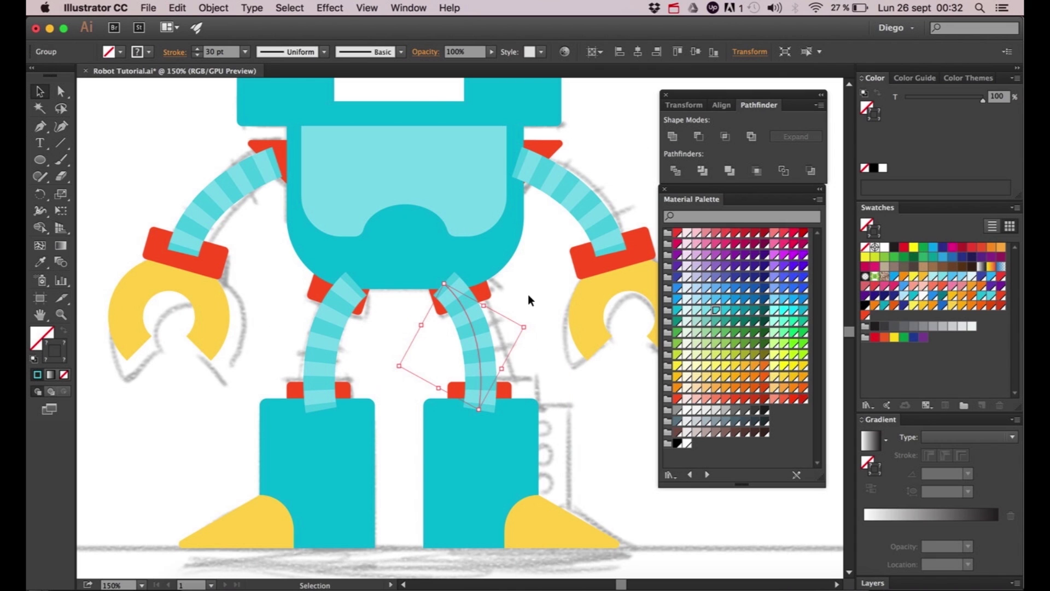
pyautogui.press('Right')
pyautogui.press('Right')
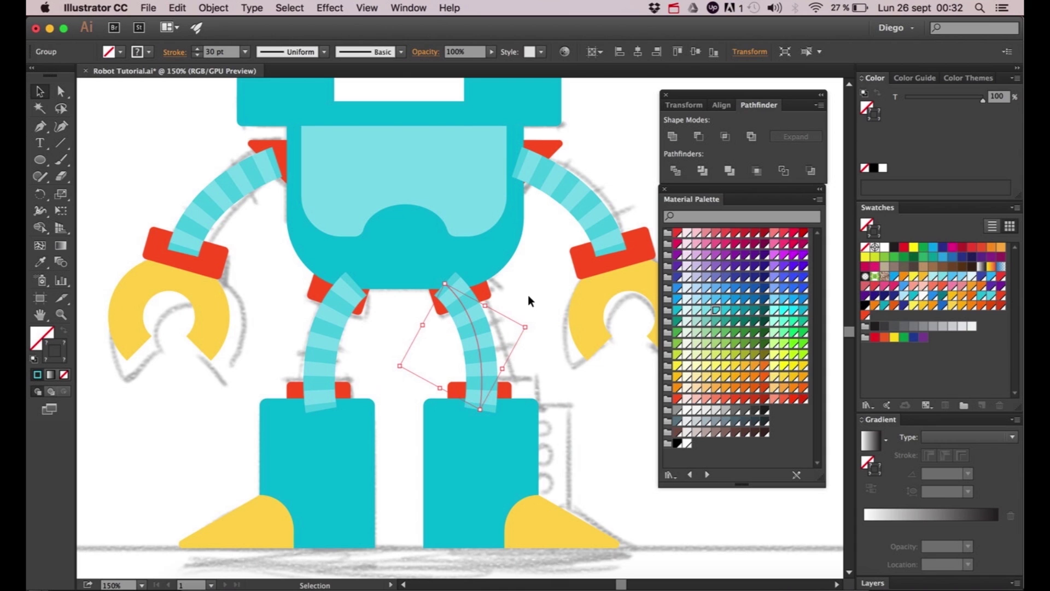
# - Send both striped arms and both striped legs behind the torso, red joints, cuffs and boots
pyautogui.click(537, 280)
pyautogui.click(471, 323)
pyautogui.keyDown('shift'); pyautogui.click(326, 332); pyautogui.keyUp('shift')
pyautogui.keyDown('shift'); pyautogui.click(225, 193); pyautogui.keyUp('shift')
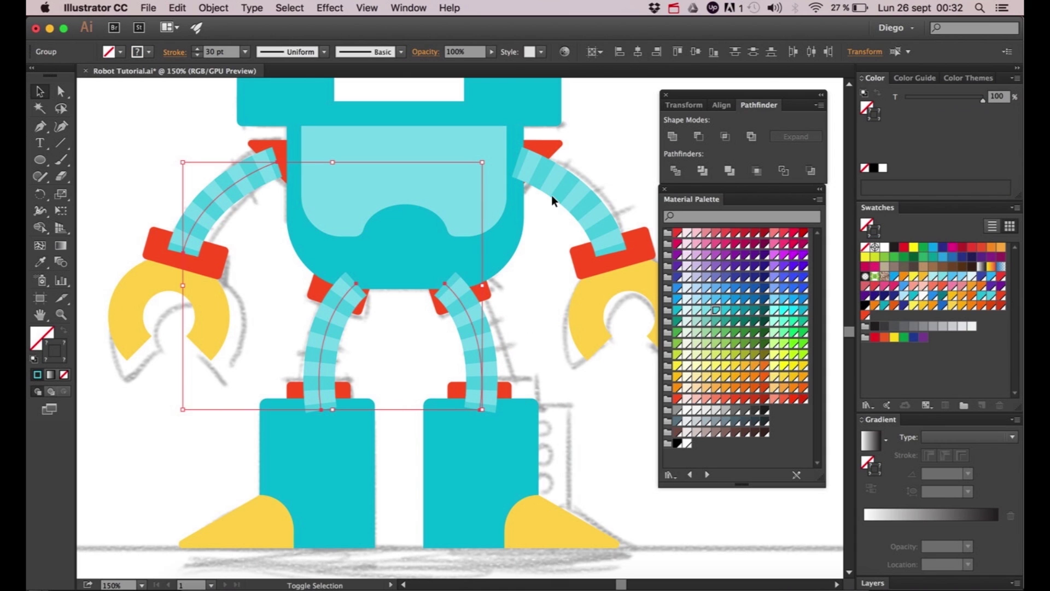
pyautogui.keyDown('shift'); pyautogui.click(562, 185); pyautogui.keyUp('shift')
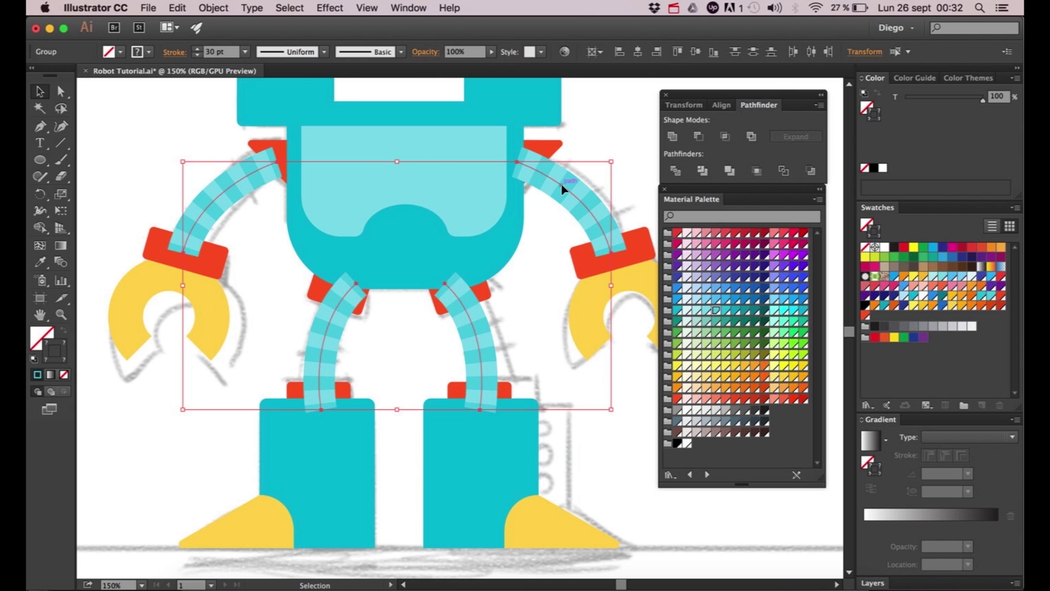
pyautogui.press('Delete')
pyautogui.hotkey('ctrl', 'z')
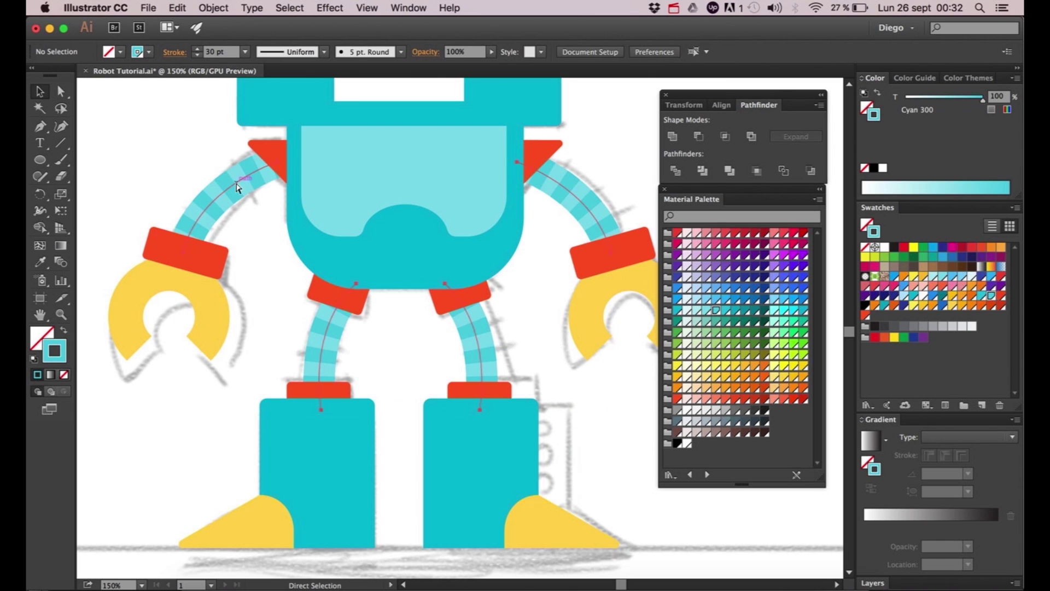
pyautogui.click(201, 143)
# - Ready the Ellipse tool with an Orange 700 fill and no stroke
pyautogui.hotkey('ctrl', '-')
pyautogui.moveTo(257, 221); pyautogui.dragTo(314, 297)
pyautogui.press('a')
pyautogui.press('alt')
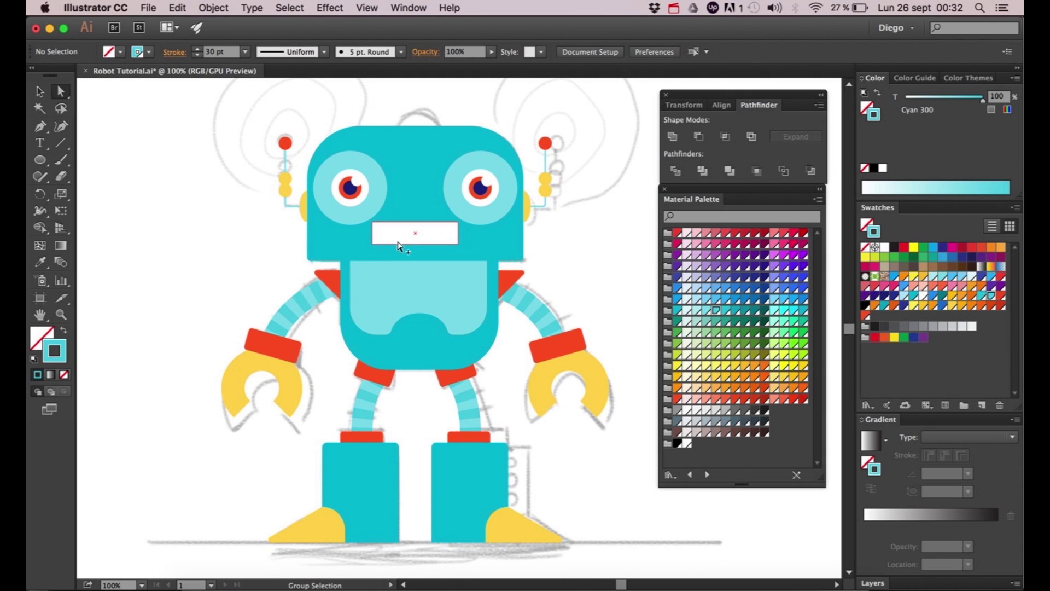
pyautogui.scroll(1, 387, 248)
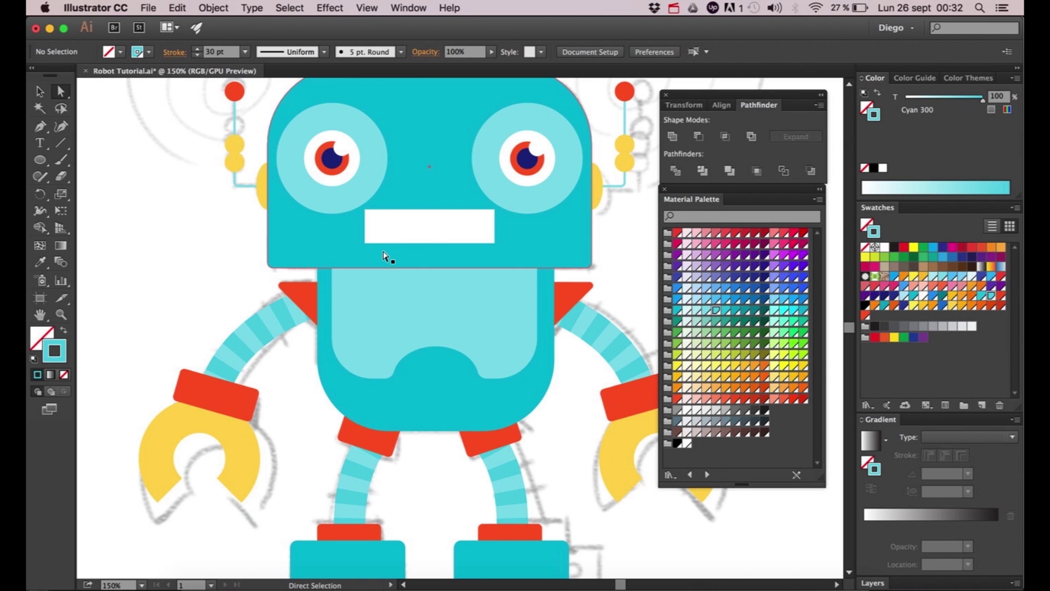
pyautogui.press('space')
pyautogui.moveTo(426, 261); pyautogui.dragTo(375, 239)
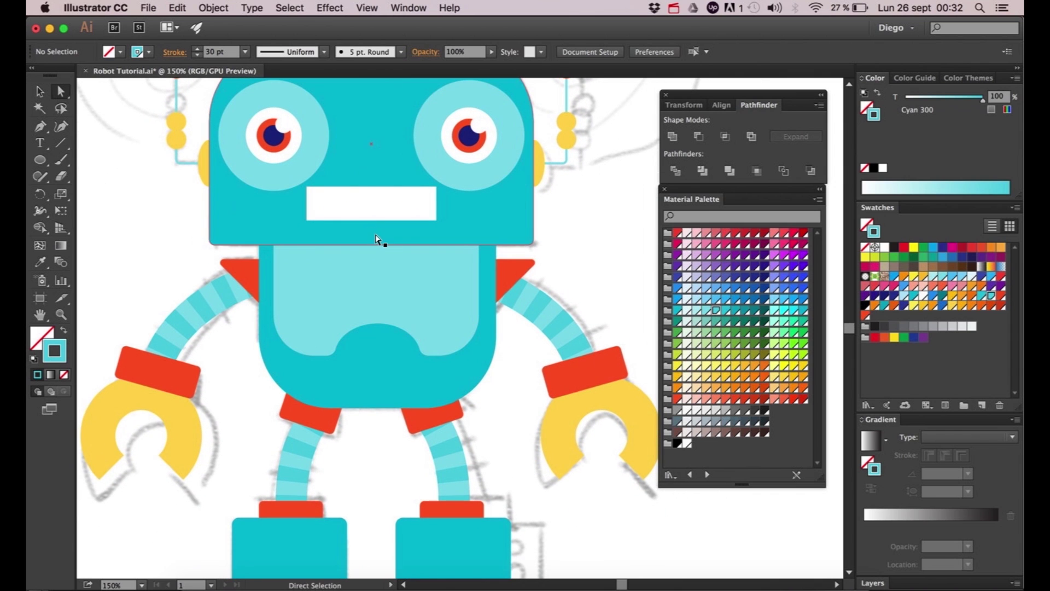
pyautogui.click(39, 160)
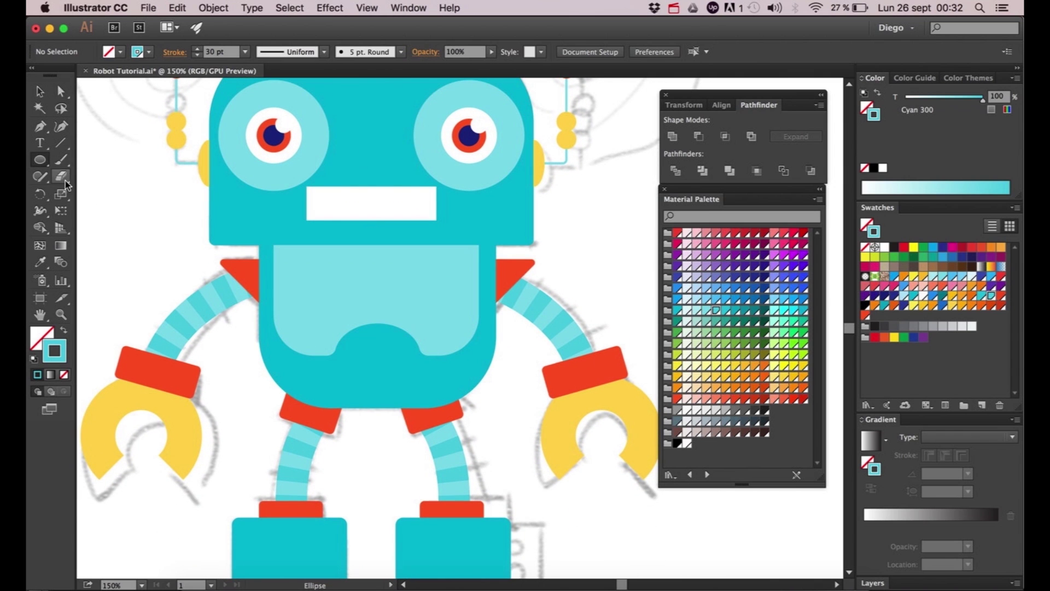
pyautogui.click(64, 331)
pyautogui.click(46, 339)
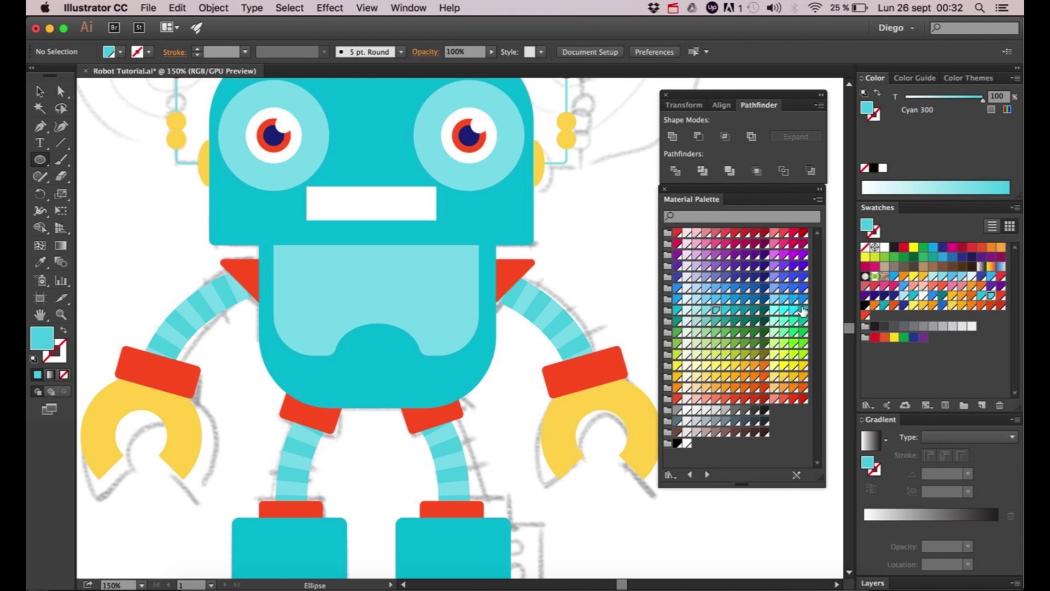
pyautogui.click(745, 388)
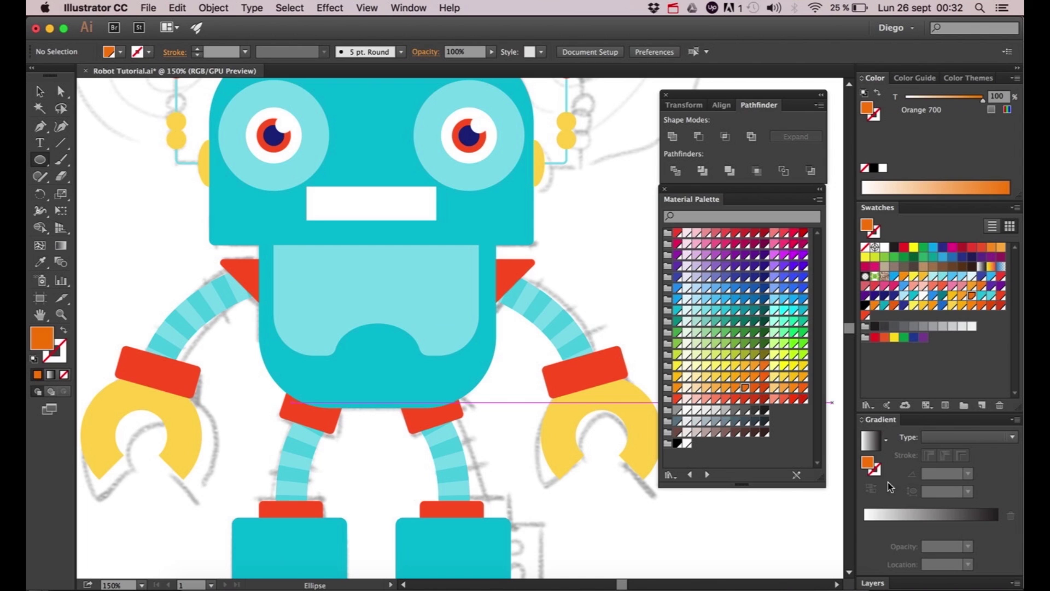
# - Hide the Vector layer to examine the circles and buttons in the sketch, and show the layer again
pyautogui.click(875, 583)
pyautogui.click(868, 497)
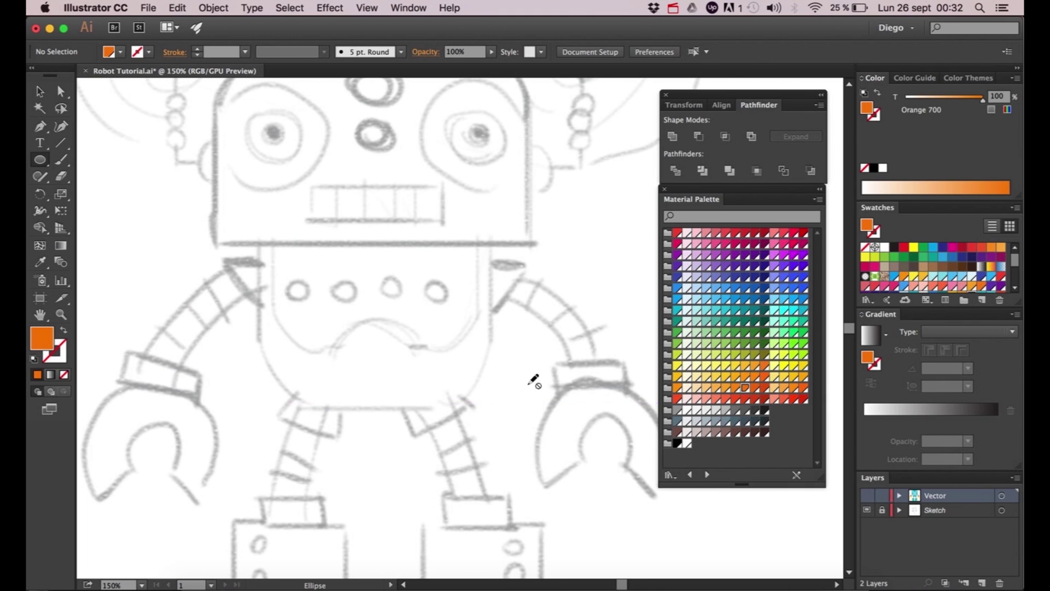
pyautogui.scroll(3, 371, 181)
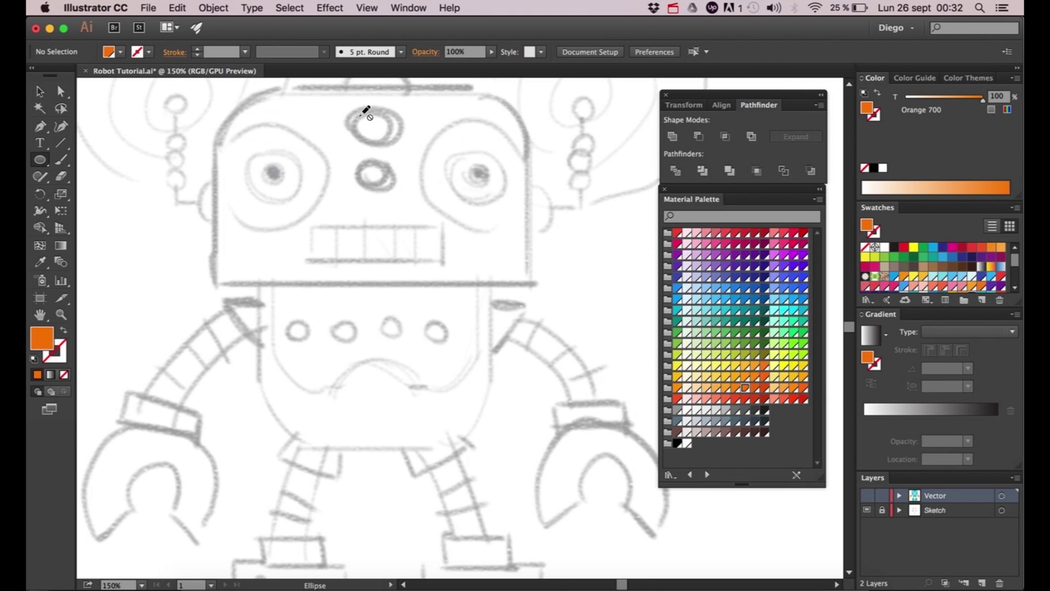
pyautogui.scroll(-3, 383, 224)
pyautogui.scroll(-4, 274, 421)
pyautogui.scroll(2, 453, 403)
pyautogui.click(867, 495)
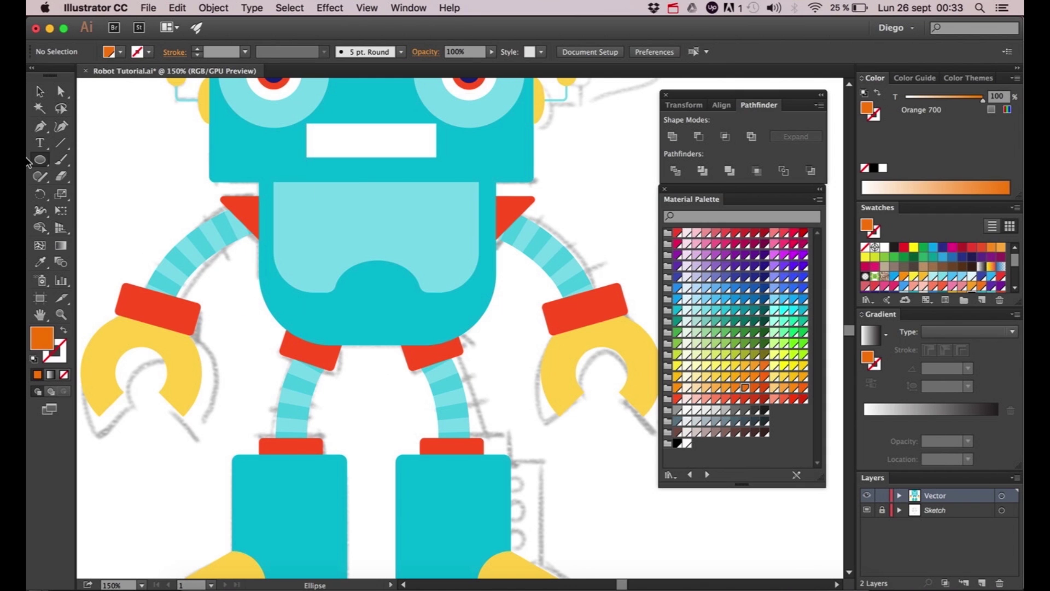
# - Draw an orange circle about 23 px wide at the chest panel's left side and duplicate it straight across to the right side
pyautogui.scroll(2, 293, 242)
pyautogui.moveTo(303, 223); pyautogui.dragTo(277, 321)
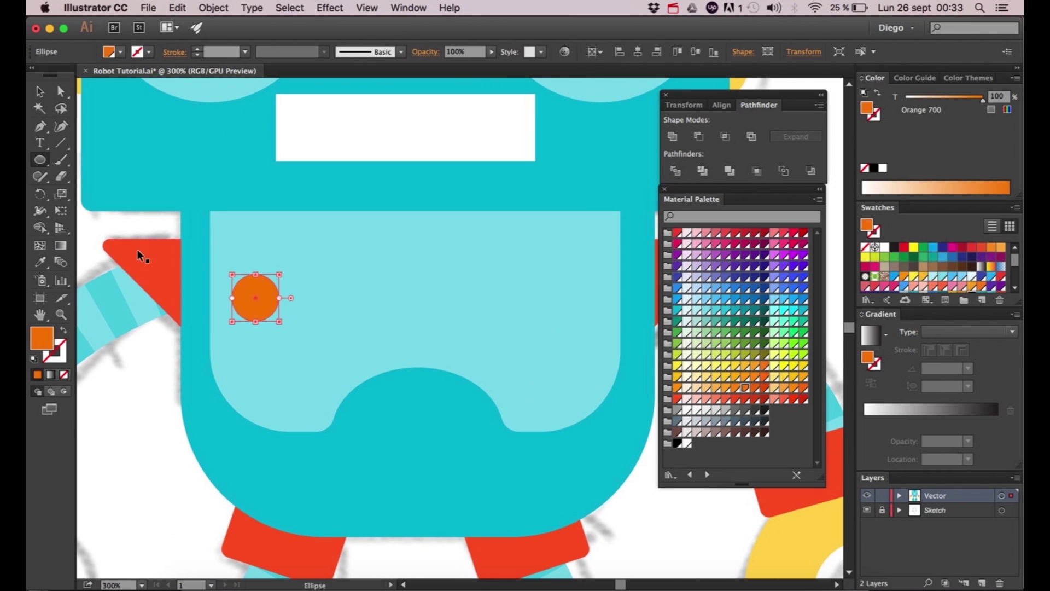
pyautogui.press('v')
pyautogui.click(132, 225)
pyautogui.hscroll(2, 164, 257)
pyautogui.click(200, 301)
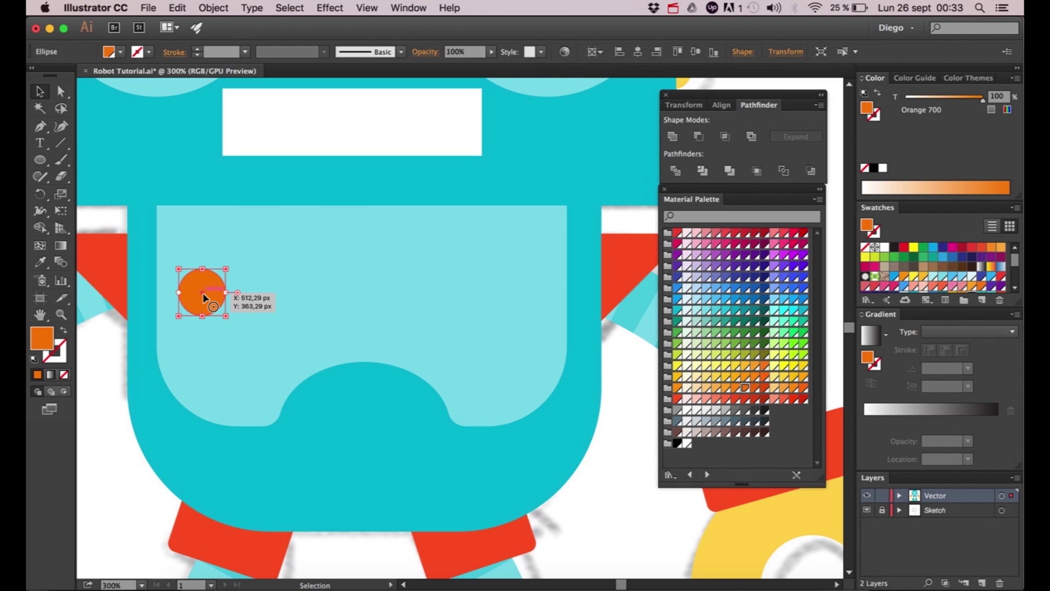
pyautogui.moveTo(200, 292); pyautogui.dragTo(513, 304)
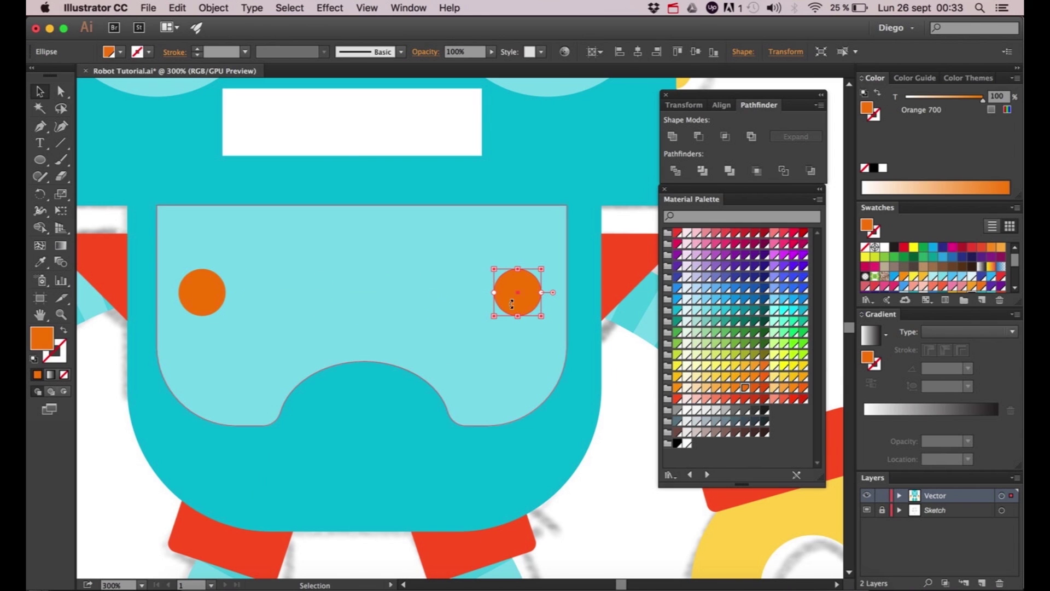
pyautogui.click(626, 364)
# - Make a blend between the two orange chest circles
pyautogui.click(511, 294)
pyautogui.keyDown('shift'); pyautogui.click(192, 294); pyautogui.keyUp('shift')
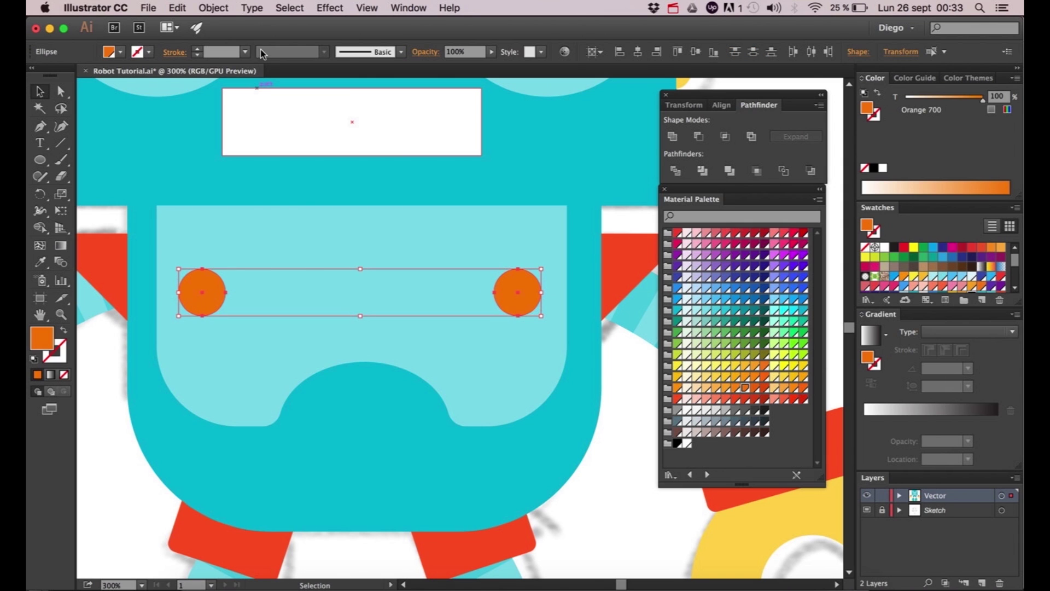
pyautogui.click(221, 10)
pyautogui.moveTo(336, 307)
pyautogui.click(393, 307)
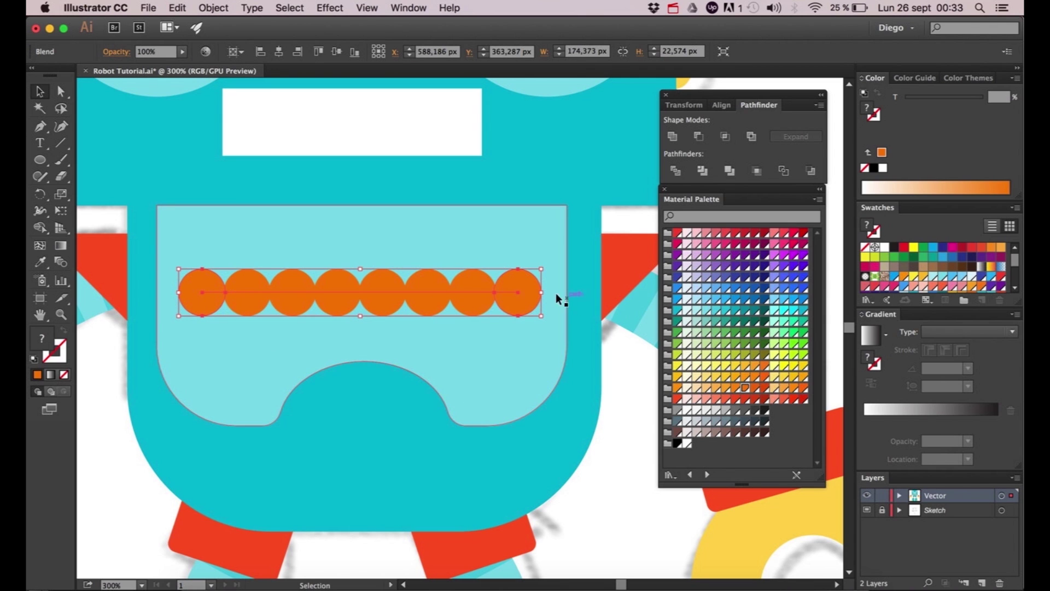
# - Open the circle blend's options with Specified Steps spacing and turn on the preview
pyautogui.click(213, 8)
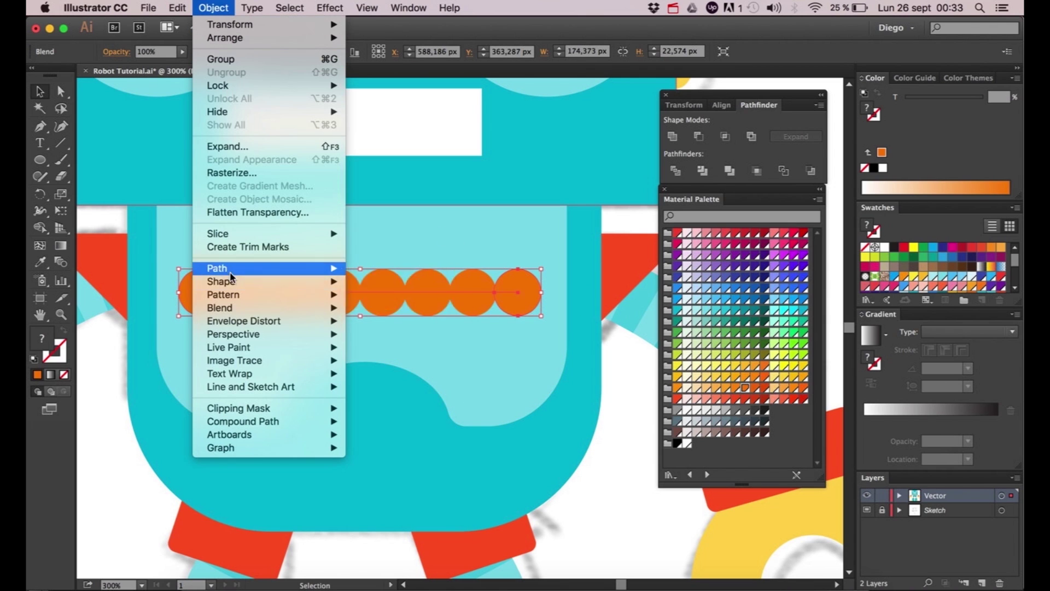
pyautogui.moveTo(232, 309)
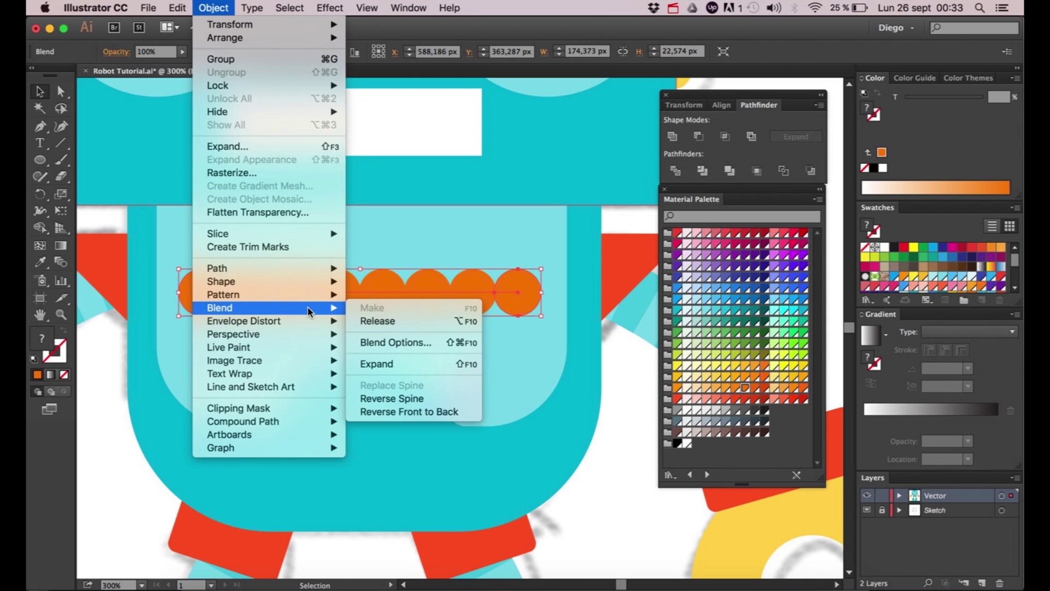
pyautogui.click(399, 343)
pyautogui.click(524, 106)
pyautogui.click(521, 133)
pyautogui.click(446, 171)
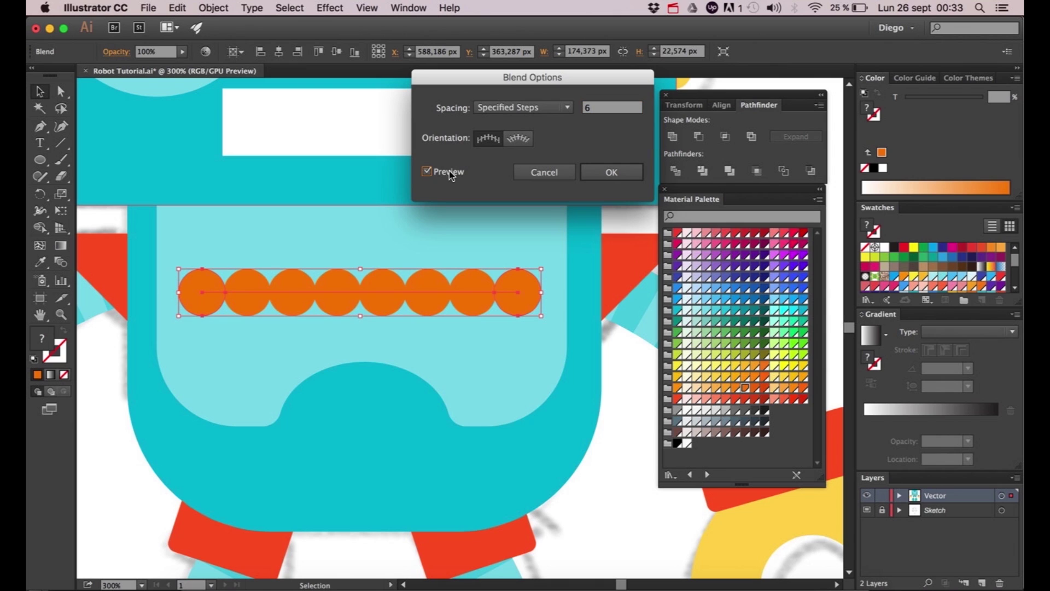
# - Try different step counts for the circle blend, settle on 3 specified steps, and apply the options
pyautogui.click(598, 110)
pyautogui.press('Down')
pyautogui.press('Down')
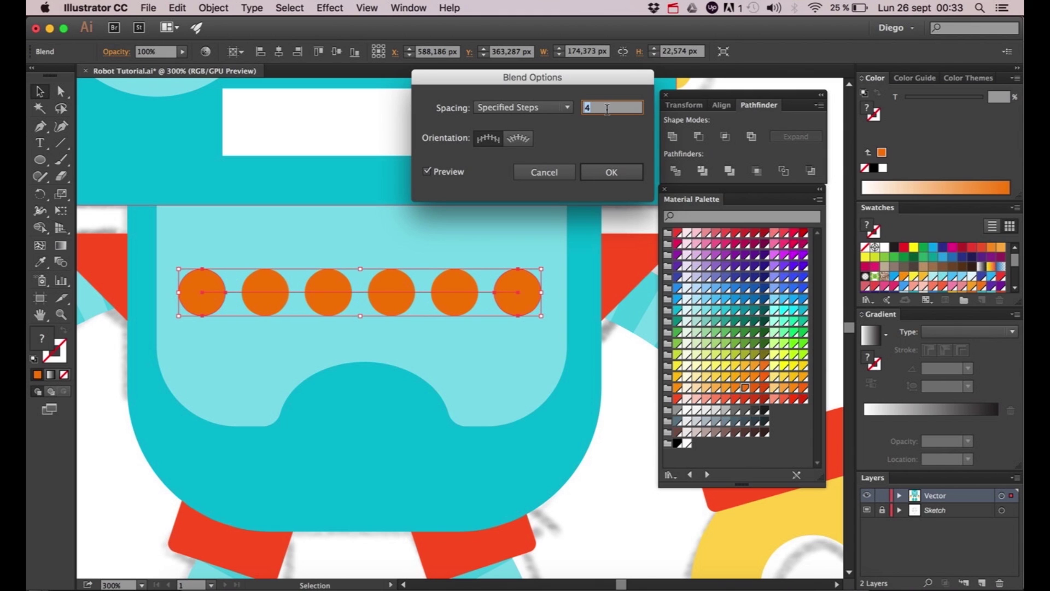
pyautogui.press('Down')
pyautogui.press('Down')
pyautogui.press('Down')
pyautogui.press('Up')
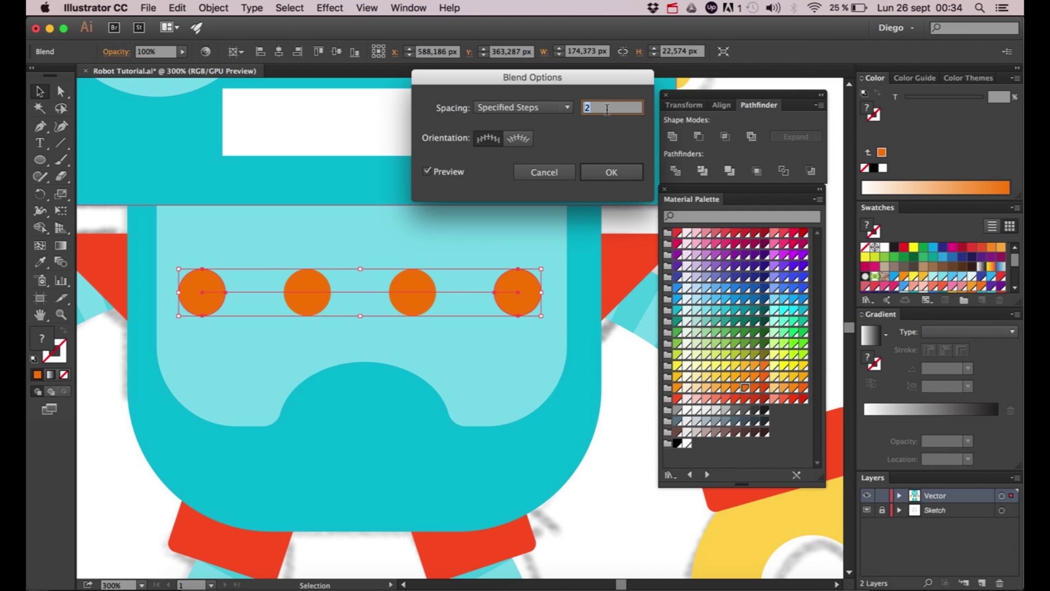
pyautogui.press('Up')
pyautogui.press('Down')
pyautogui.press('Down')
pyautogui.press('Up')
pyautogui.press('Up')
pyautogui.press('Up')
pyautogui.press('Up')
pyautogui.press('Down')
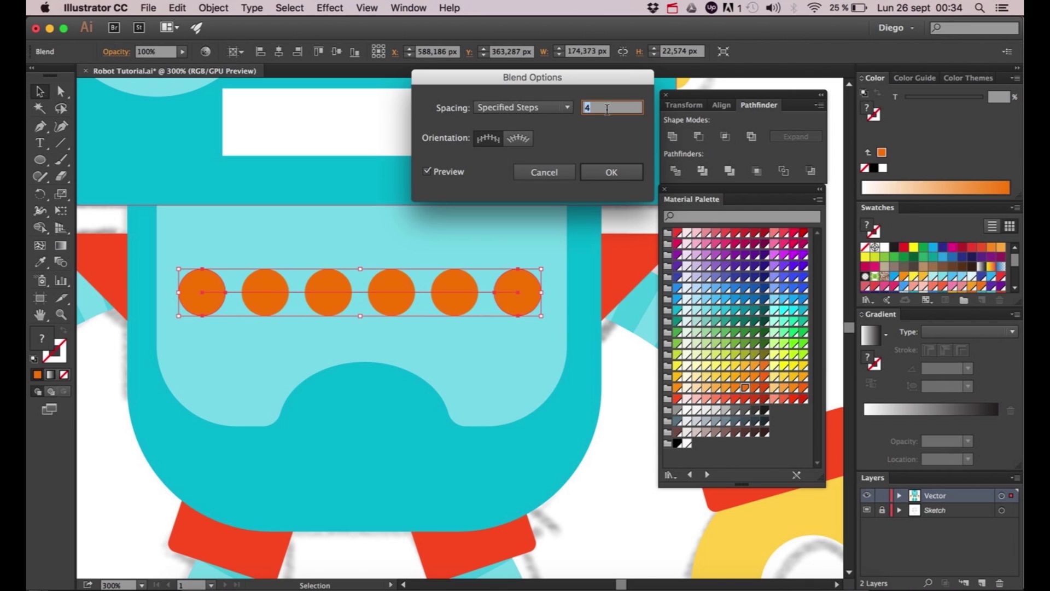
pyautogui.press('Down')
pyautogui.press('Down')
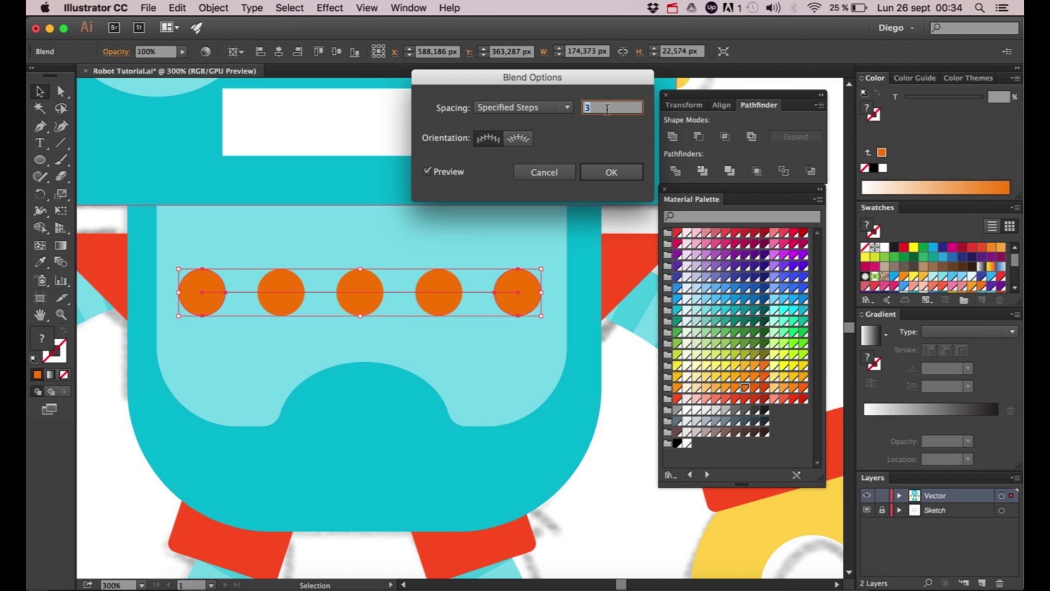
pyautogui.press('Up')
pyautogui.press('Up')
pyautogui.press('Down')
pyautogui.press('Down')
pyautogui.press('Up')
pyautogui.click(608, 171)
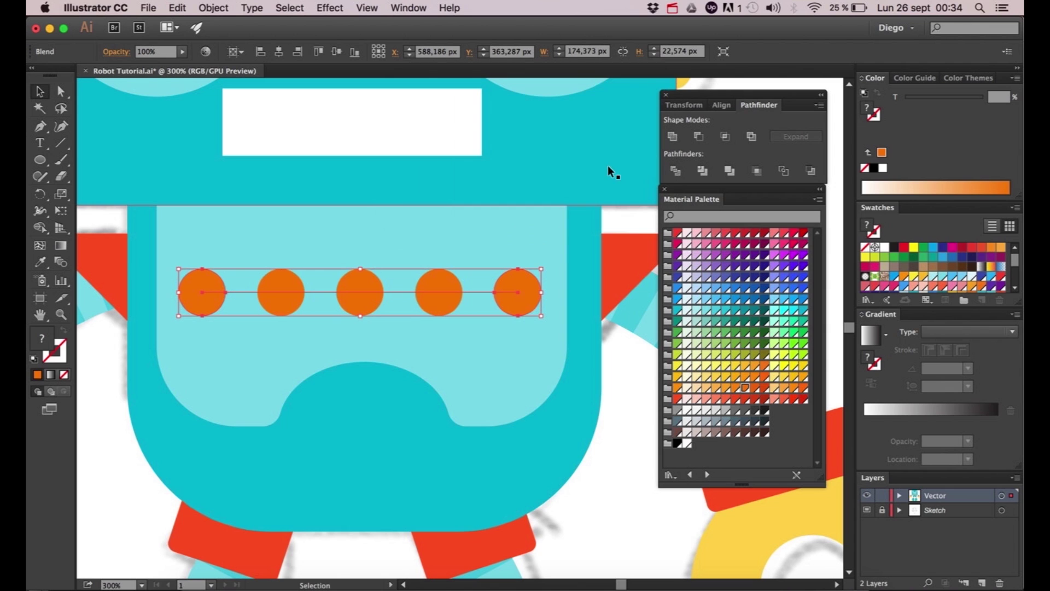
pyautogui.click(614, 369)
# - Try moving the blend's leftmost circle up and slightly right on its own, and undo the move
pyautogui.press('space')
pyautogui.moveTo(552, 399); pyautogui.dragTo(561, 395)
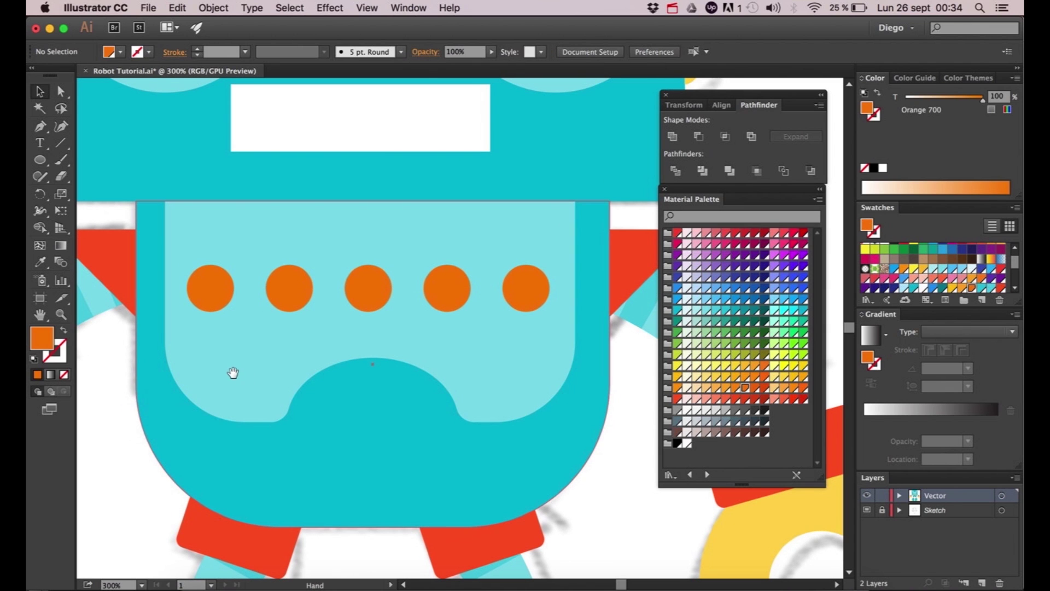
pyautogui.moveTo(232, 370); pyautogui.dragTo(297, 358)
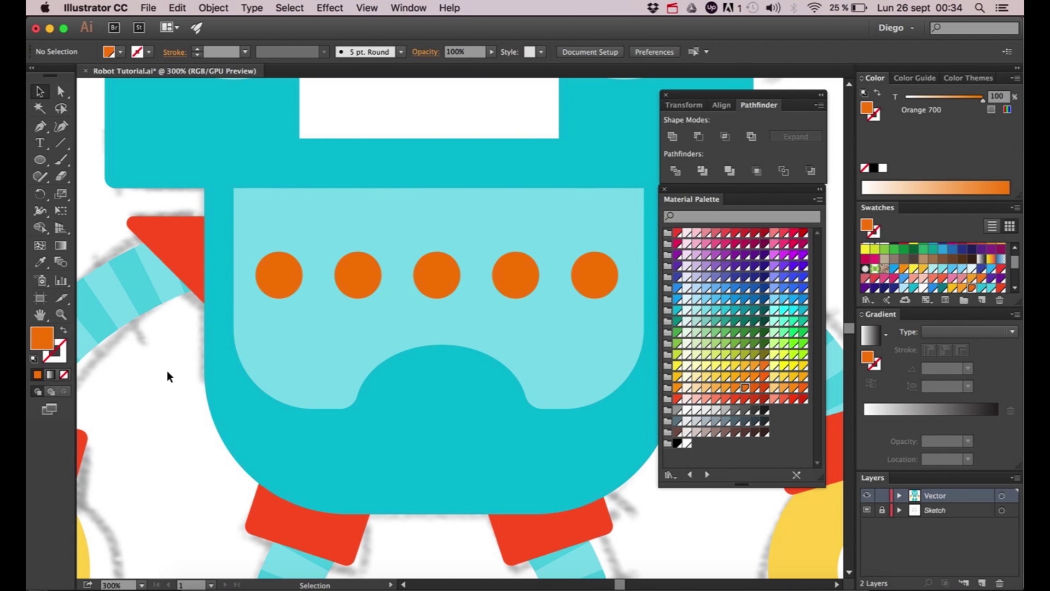
pyautogui.press('a')
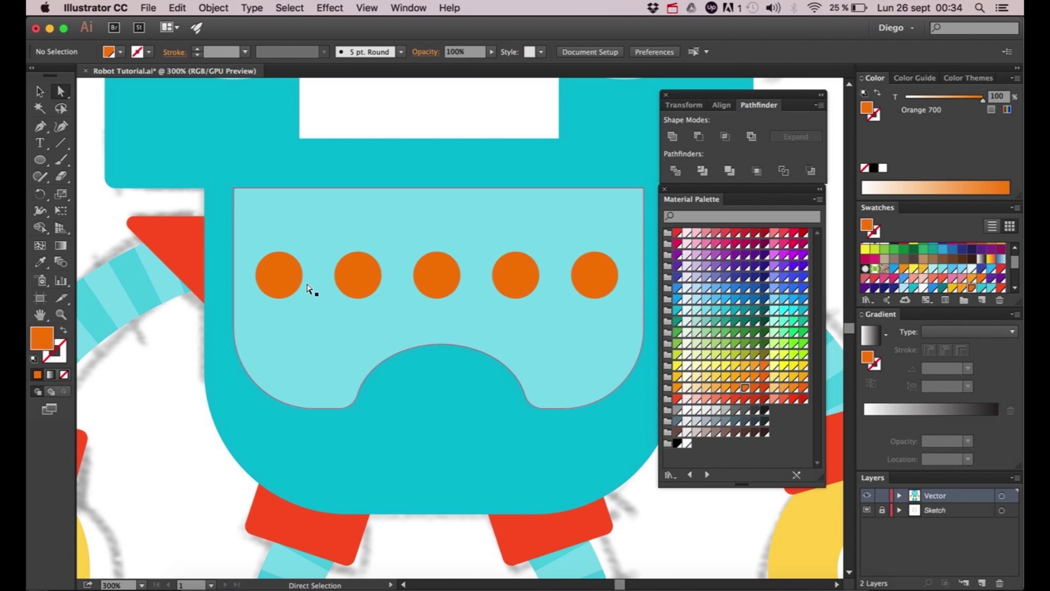
pyautogui.click(288, 283)
pyautogui.press('space')
pyautogui.moveTo(298, 297); pyautogui.dragTo(231, 292)
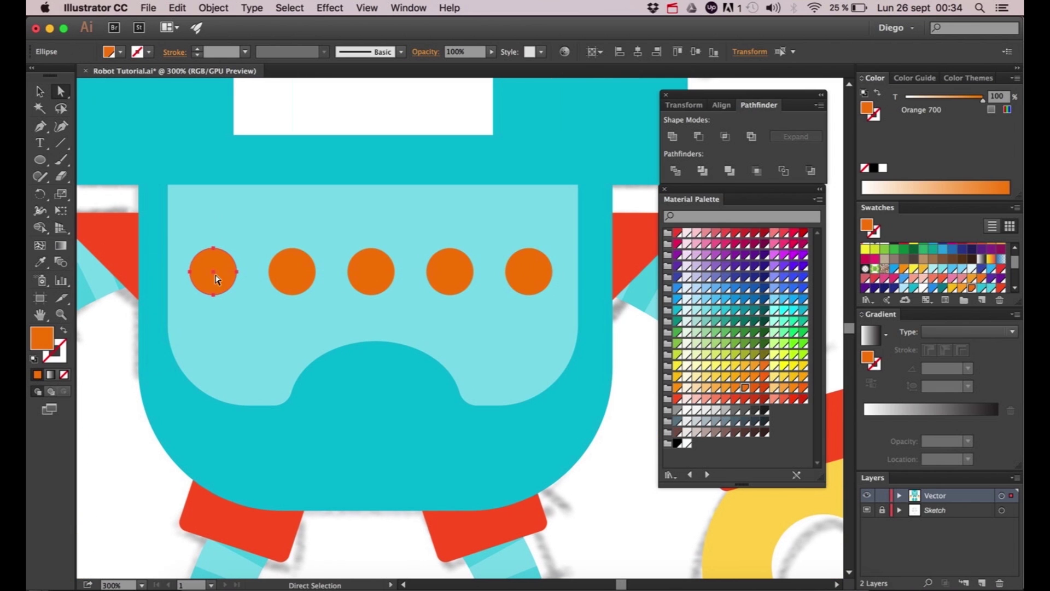
pyautogui.press('v')
pyautogui.click(456, 269)
pyautogui.press('a')
pyautogui.click(97, 317)
pyautogui.click(210, 284)
pyautogui.moveTo(216, 276); pyautogui.dragTo(230, 239)
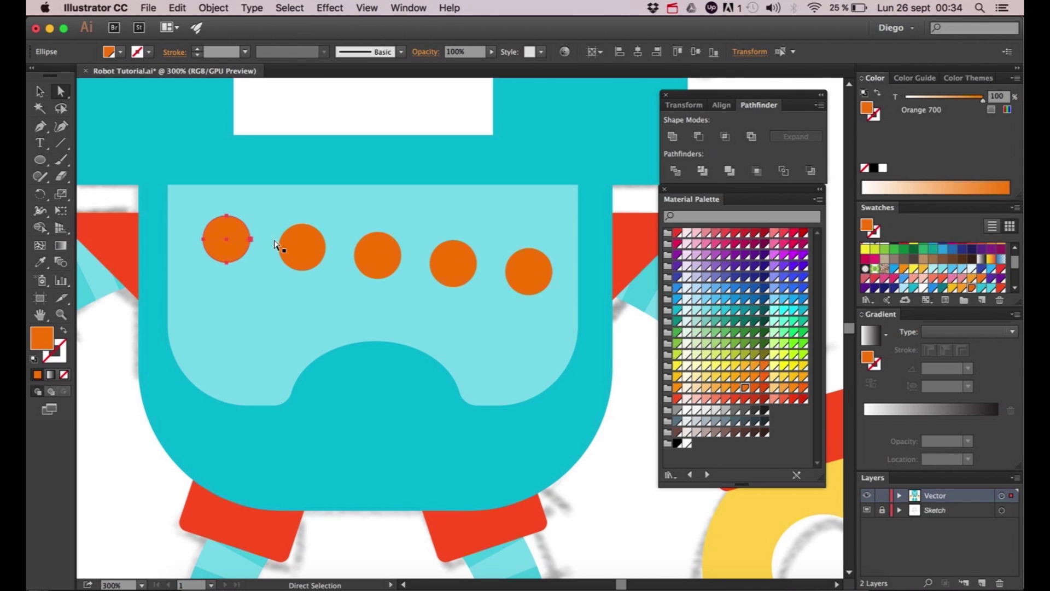
pyautogui.press('super+z')
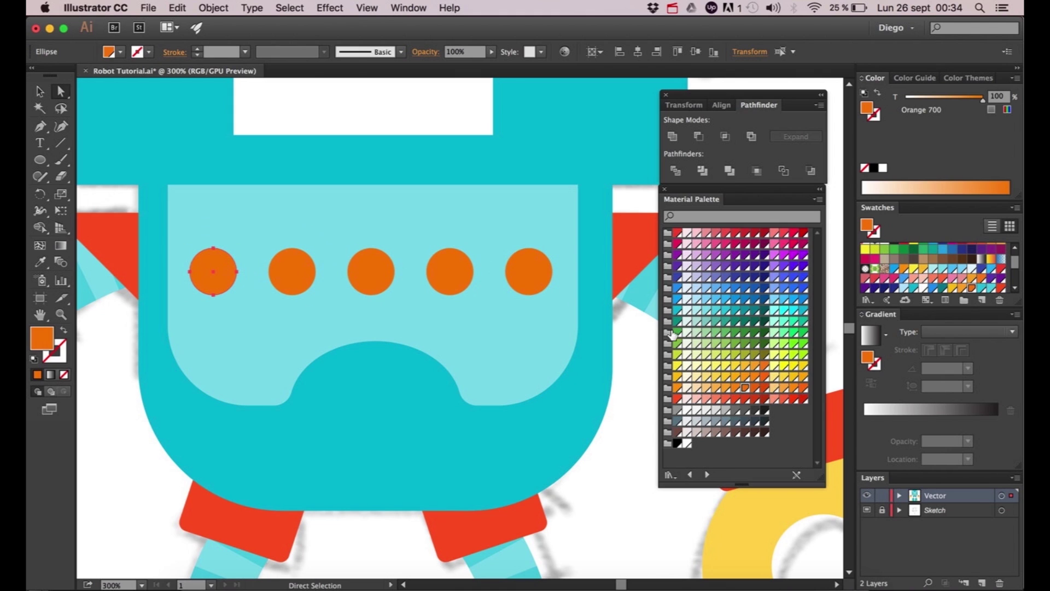
# - Fill the leftmost circle of the chest blend with Yellow 500 - Primary
pyautogui.click(677, 365)
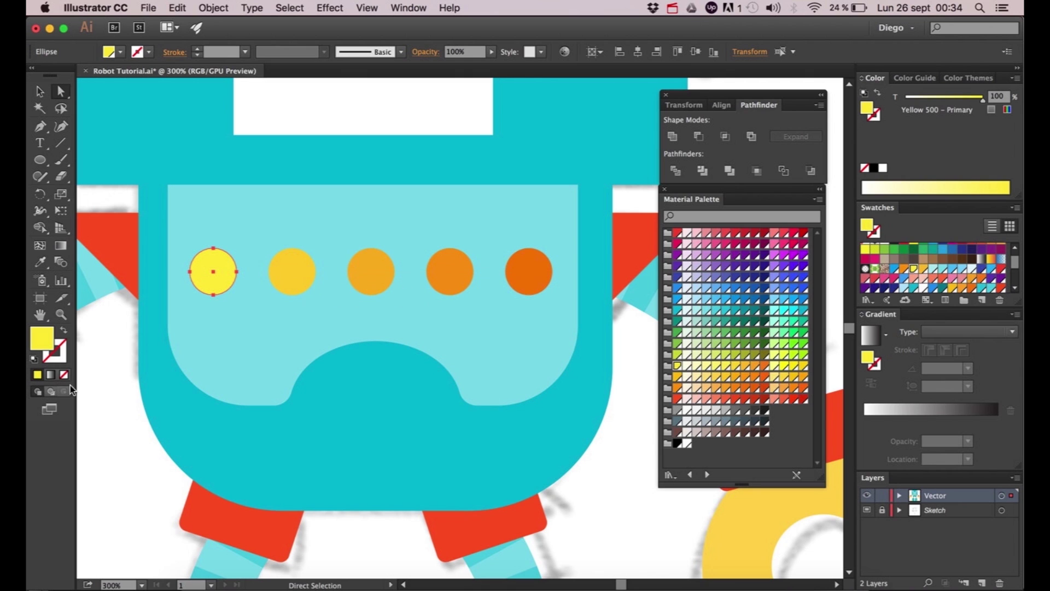
# - Undo the yellow fill of the leftmost circle in the chest blend
pyautogui.click(116, 380)
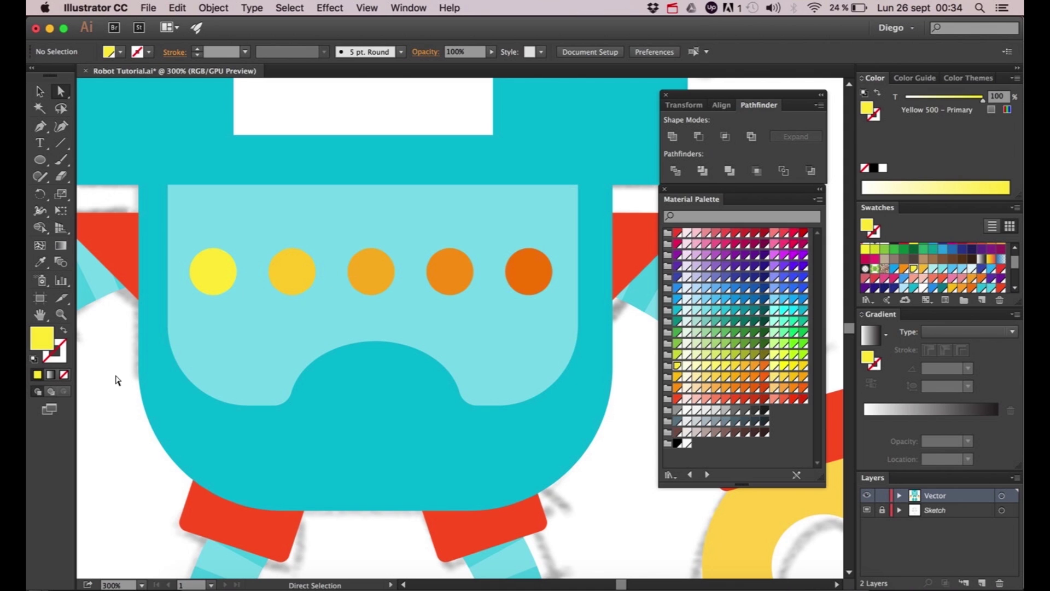
pyautogui.moveTo(117, 381); pyautogui.dragTo(157, 383)
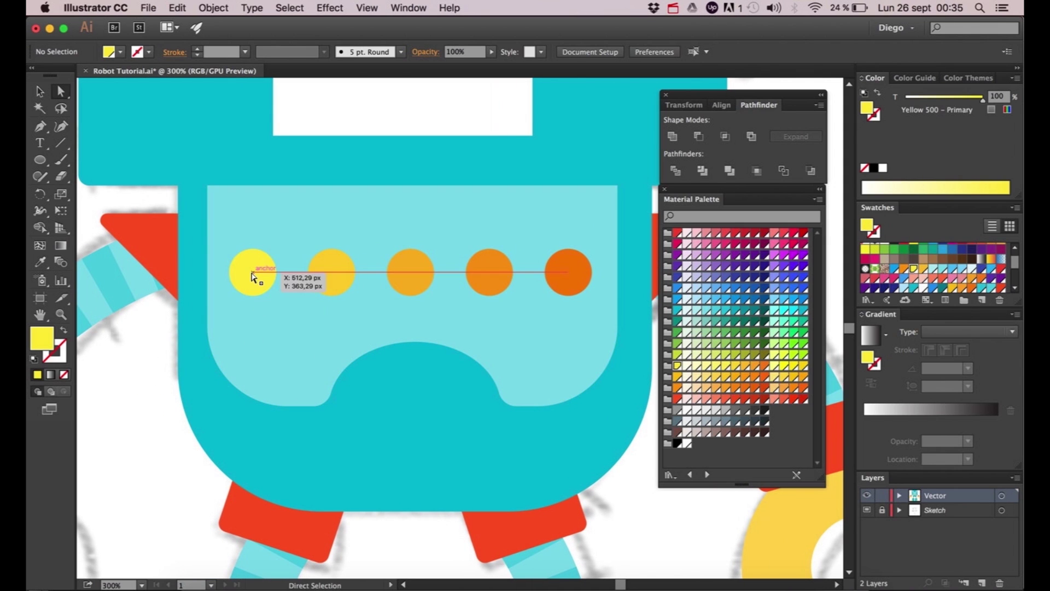
pyautogui.press('super+z')
pyautogui.click(146, 356)
pyautogui.press('super+minus')
pyautogui.press('super+minus')
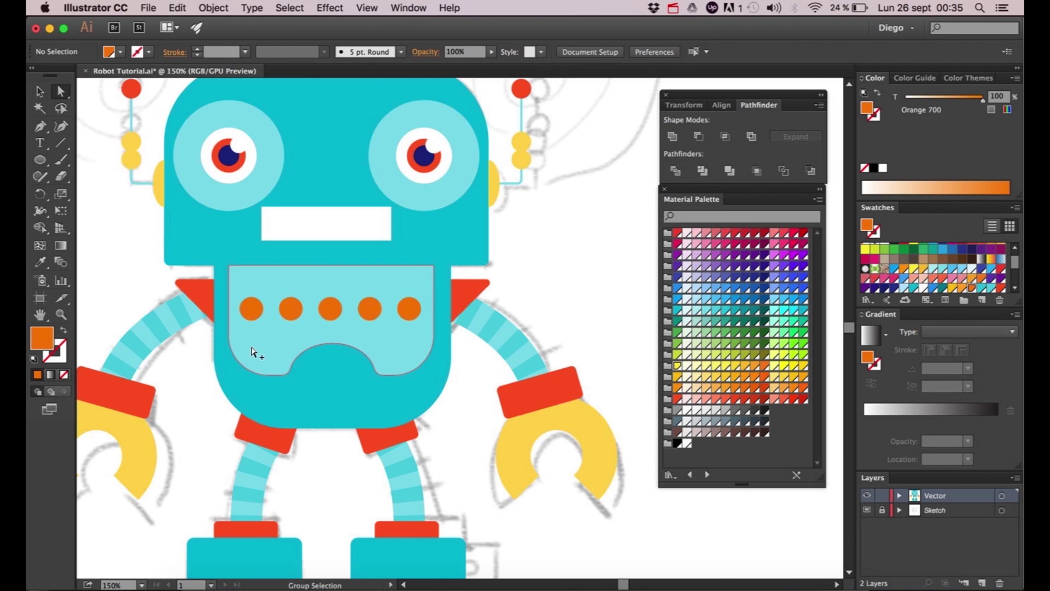
# - Draw an orange circle about 15 px in diameter near the left foot block's upper-left corner and duplicate it straight down above the yellow toe
pyautogui.moveTo(295, 361); pyautogui.dragTo(379, 131)
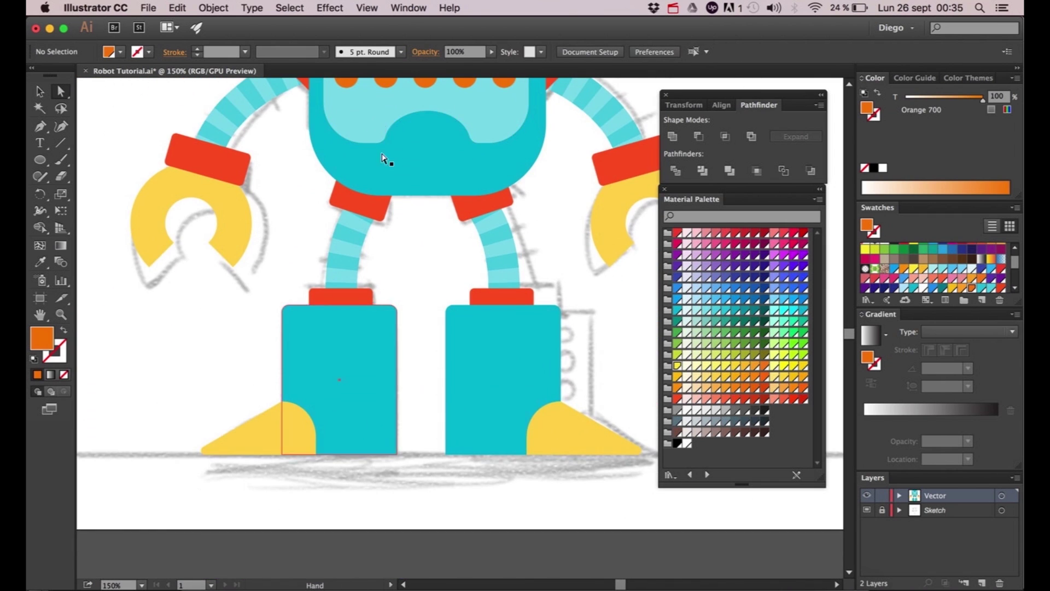
pyautogui.scroll(1, 363, 323)
pyautogui.moveTo(315, 348); pyautogui.dragTo(368, 280)
pyautogui.click(39, 159)
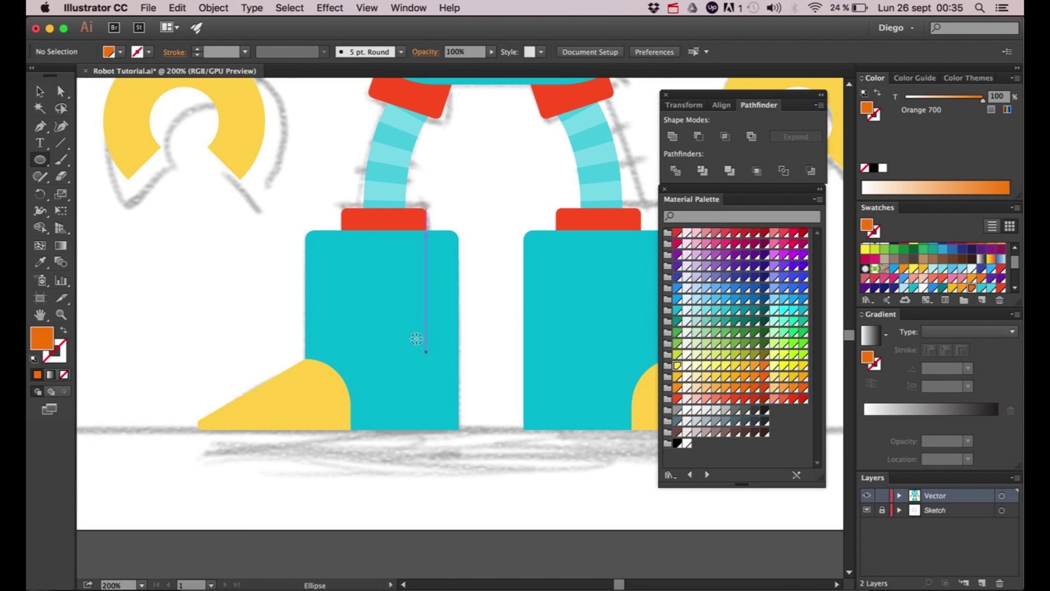
pyautogui.scroll(2, 422, 346)
pyautogui.moveTo(226, 147)
pyautogui.mouseDown()
pyautogui.moveTo(264, 199)
pyautogui.moveTo(267, 188)
pyautogui.moveTo(250, 340)
pyautogui.mouseUp()
pyautogui.press('v')
# - Select both orange circles on the left foot block and make a blend between them
pyautogui.keyDown('shift'); pyautogui.click(251, 166); pyautogui.keyUp('shift')
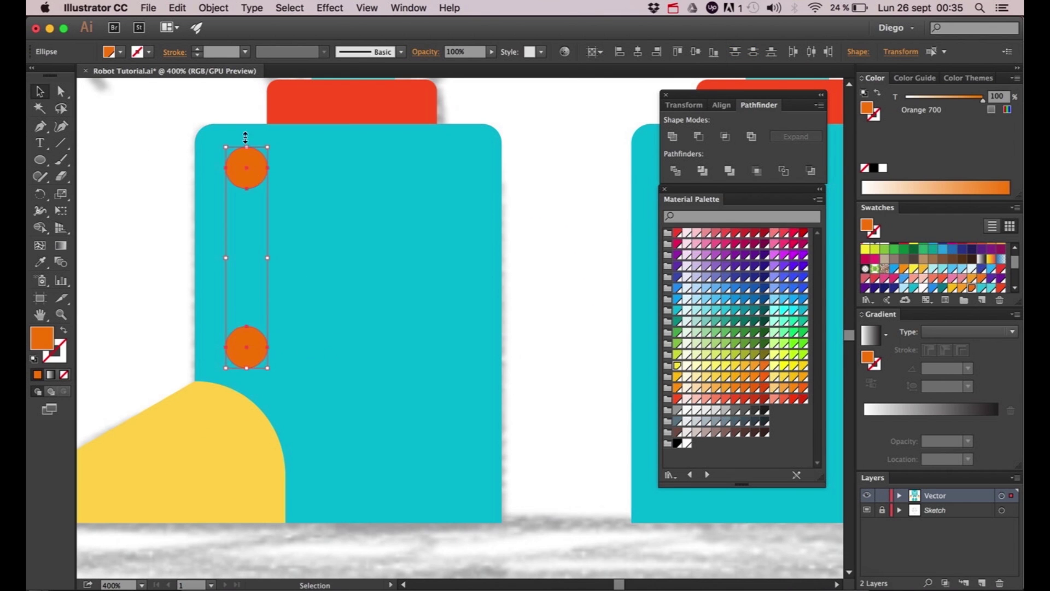
pyautogui.click(214, 8)
pyautogui.moveTo(236, 300)
pyautogui.click(422, 307)
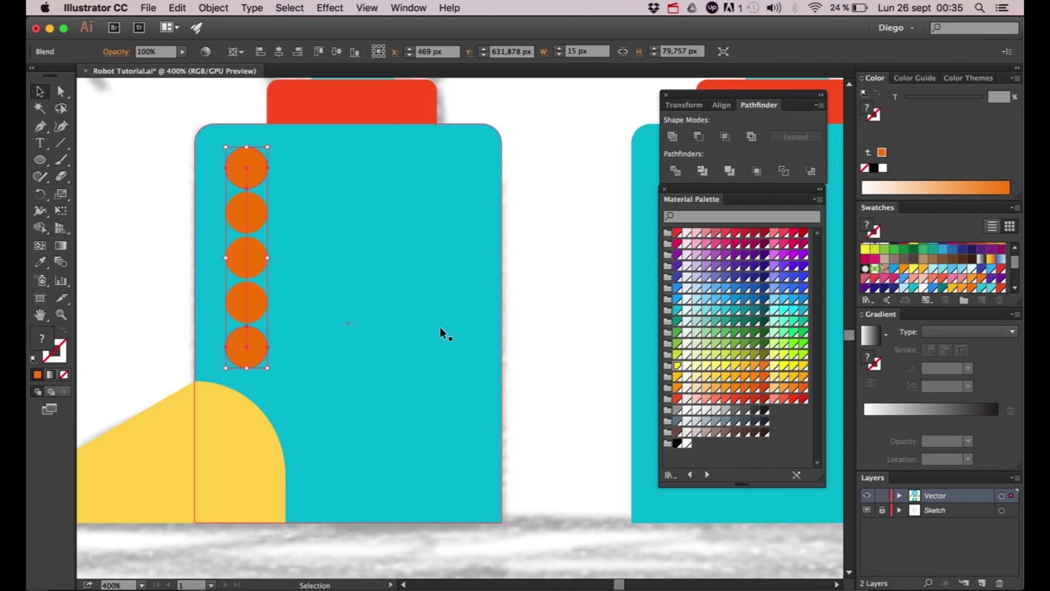
# - Set the foot circle blend to Specified Steps spacing with 2 steps, apply it, and deselect
pyautogui.click(209, 10)
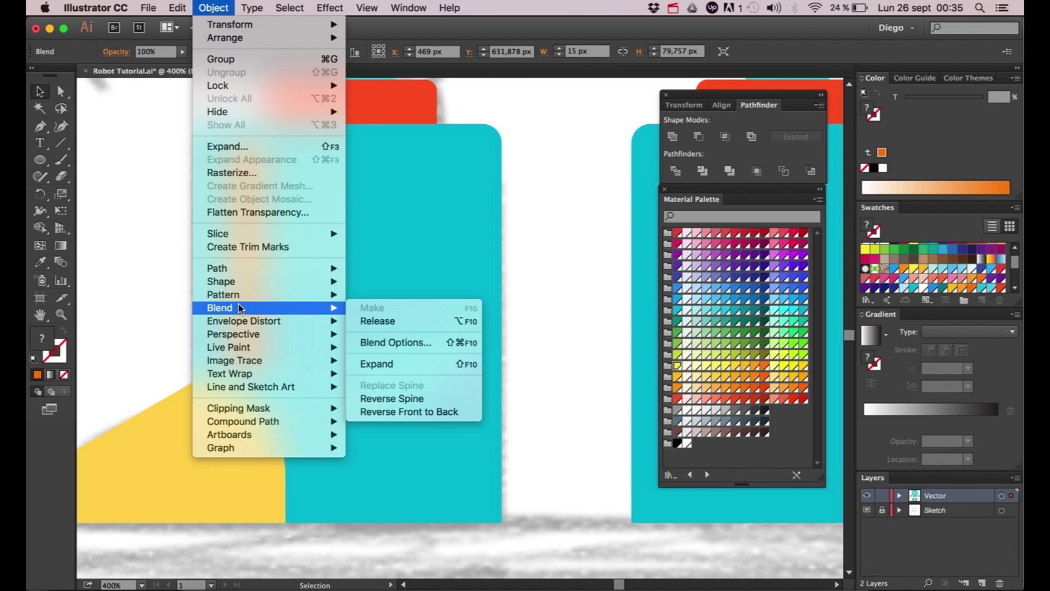
pyautogui.click(453, 342)
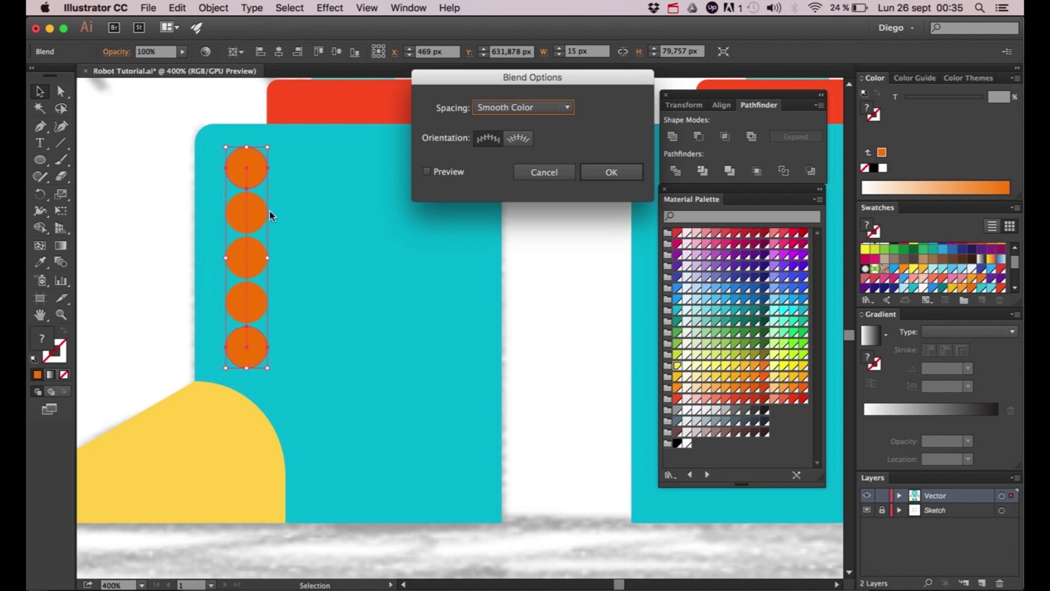
pyautogui.click(540, 107)
pyautogui.click(511, 129)
pyautogui.click(610, 109)
pyautogui.press('BackSpace')
pyautogui.write('2')
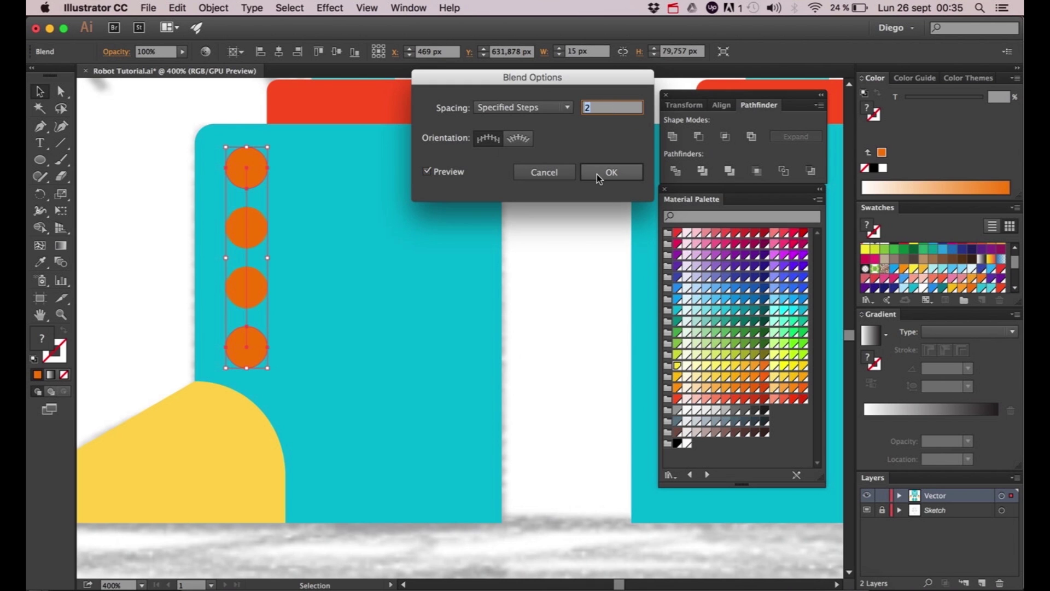
pyautogui.click(611, 171)
pyautogui.click(547, 241)
# - Hide the Vector layer to examine the sketched details on the robot's head, and show the layer again
pyautogui.scroll(-1, 523, 228)
pyautogui.moveTo(489, 245); pyautogui.dragTo(319, 263)
pyautogui.scroll(-1, 385, 261)
pyautogui.moveTo(201, 243); pyautogui.dragTo(524, 255)
pyautogui.click(579, 244)
pyautogui.scroll(-3, 573, 252)
pyautogui.moveTo(549, 197); pyautogui.dragTo(440, 406)
pyautogui.scroll(3, 379, 206)
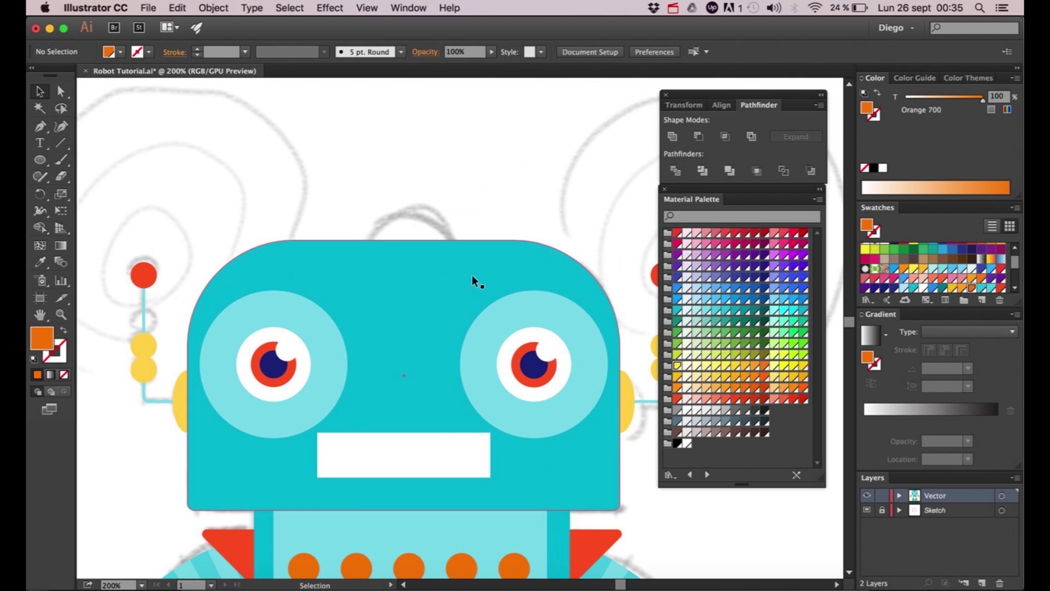
pyautogui.click(867, 496)
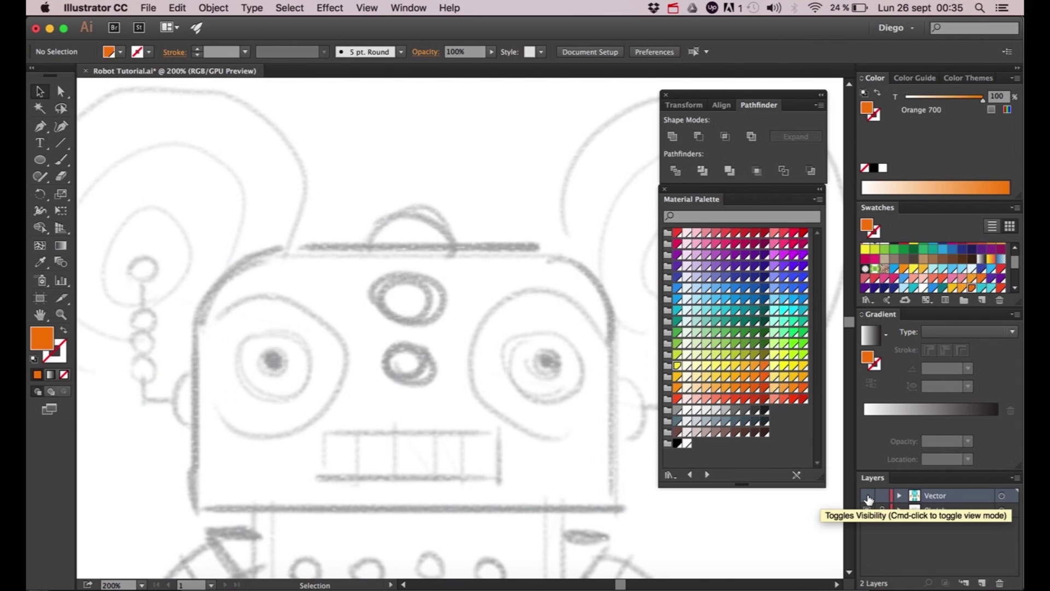
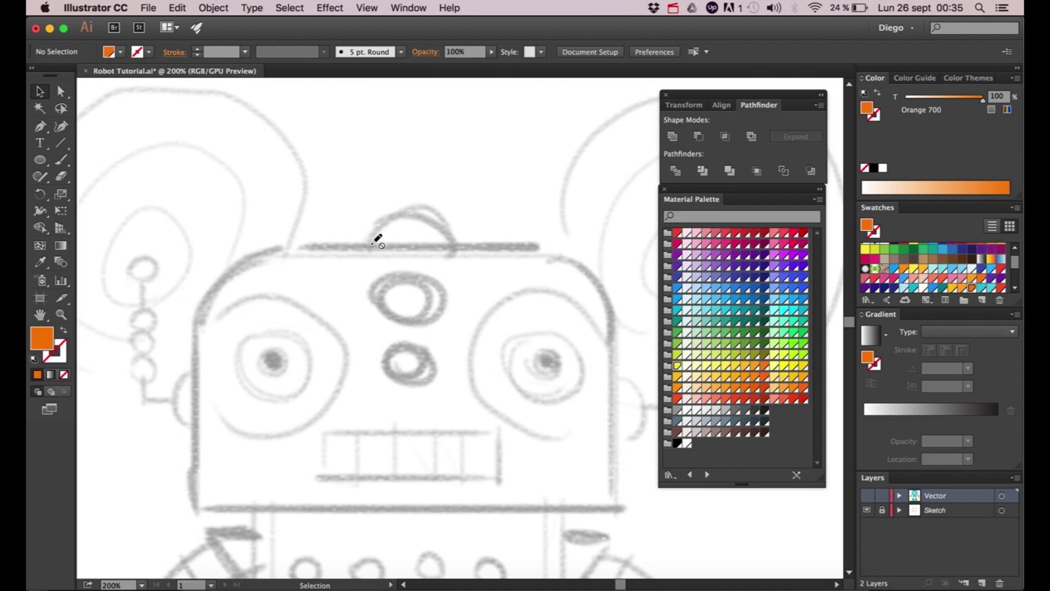
pyautogui.click(867, 495)
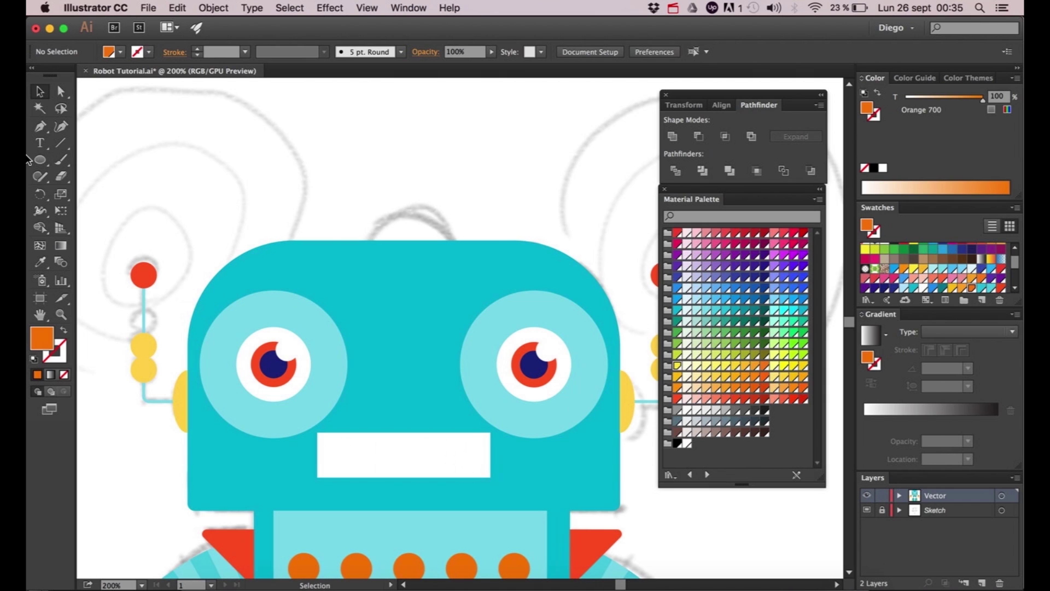
# - Draw an Orange 700 ellipse about 71 px wide, centred on the top edge of the robot's head
pyautogui.click(39, 159)
pyautogui.moveTo(404, 240); pyautogui.dragTo(354, 212)
pyautogui.press('a')
pyautogui.click(474, 201)
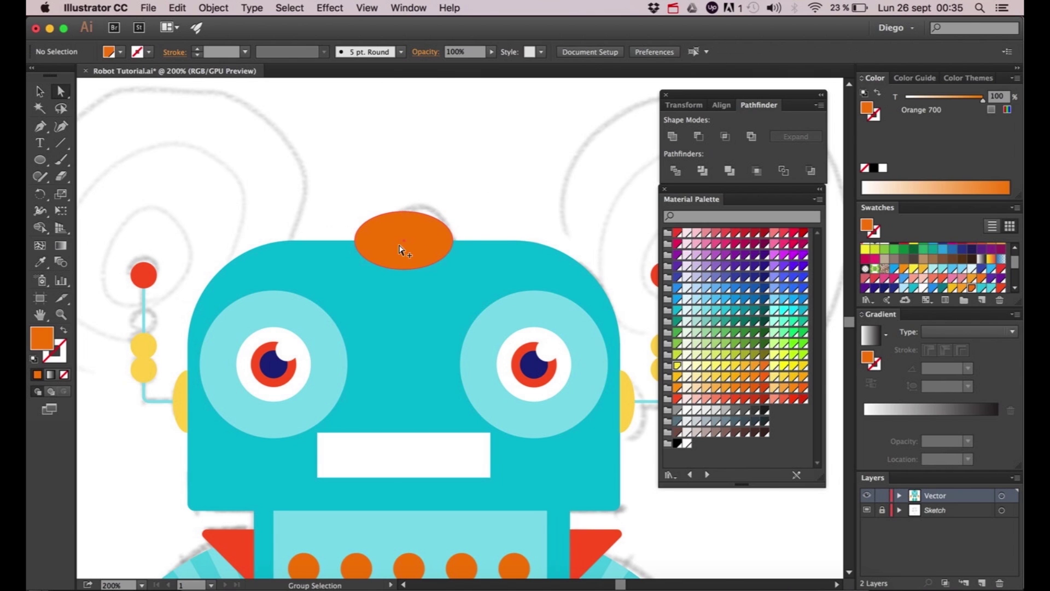
# - Draw a small orange circle on the forehead between the eyes, below the large ellipse
pyautogui.scroll(1, 408, 248)
pyautogui.moveTo(413, 252); pyautogui.dragTo(377, 227)
pyautogui.press('l')
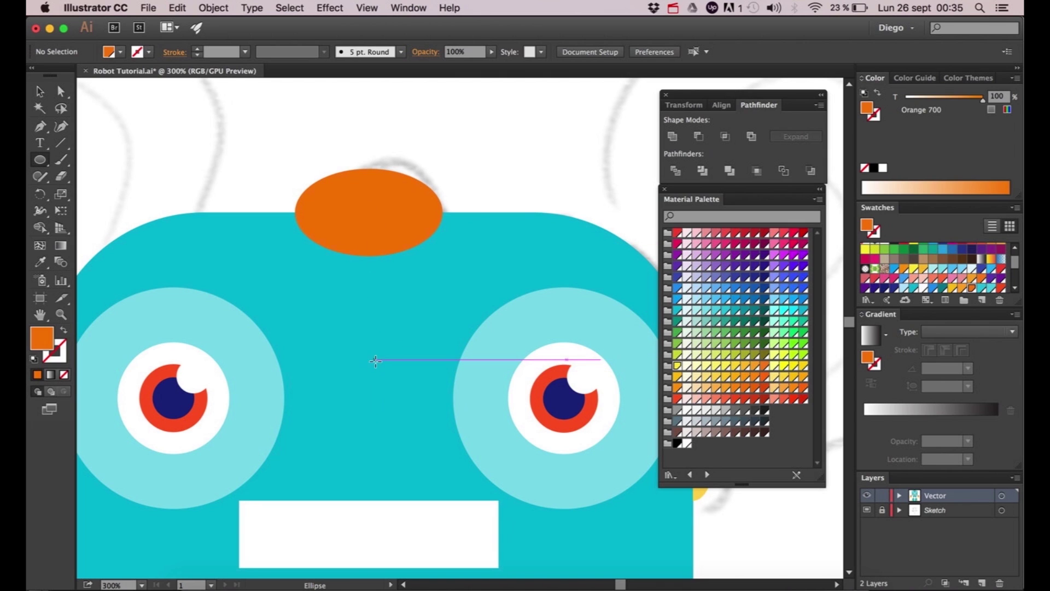
pyautogui.moveTo(374, 359); pyautogui.dragTo(391, 343)
# - Select the large ellipse and the small forehead circle and make a blend between them
pyautogui.press('a')
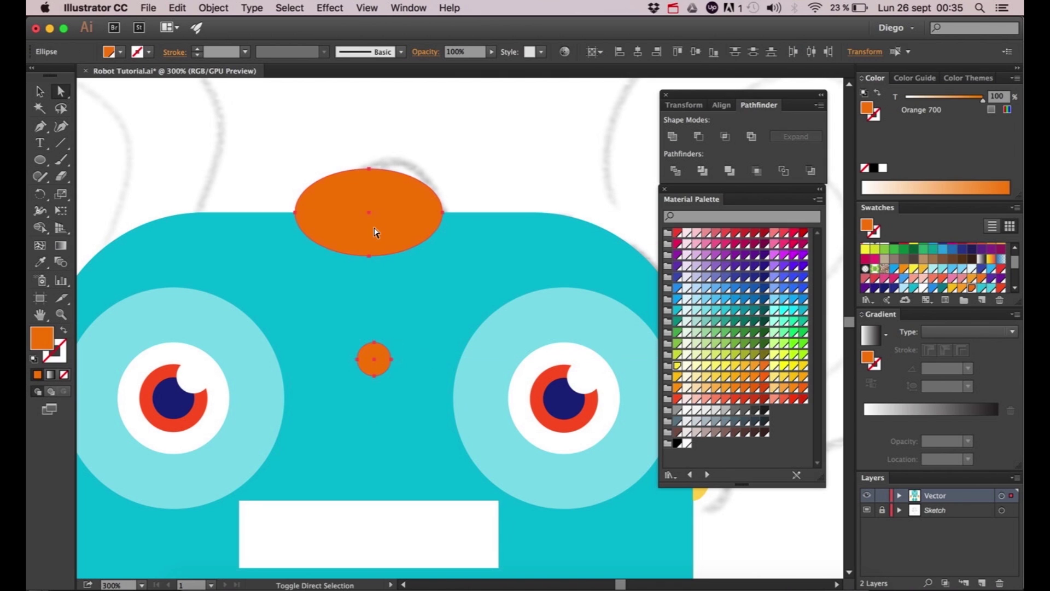
pyautogui.click(213, 8)
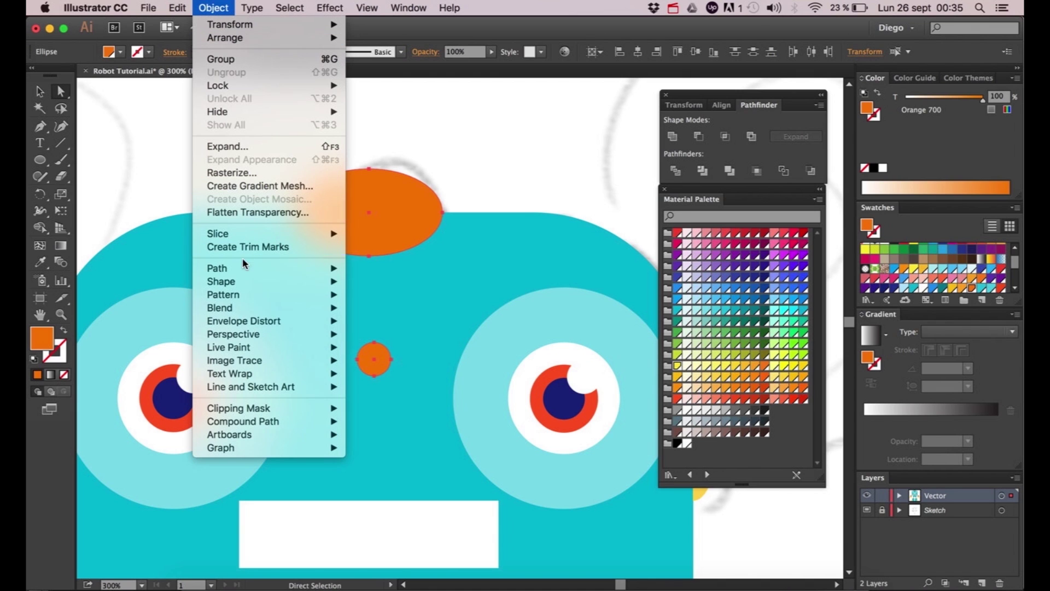
pyautogui.moveTo(243, 309)
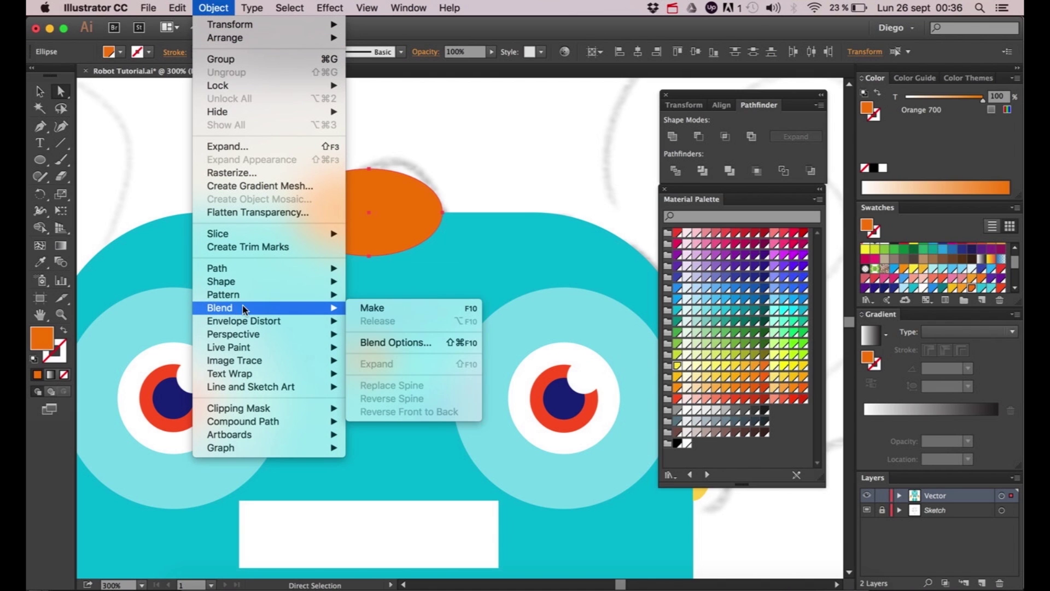
pyautogui.click(415, 307)
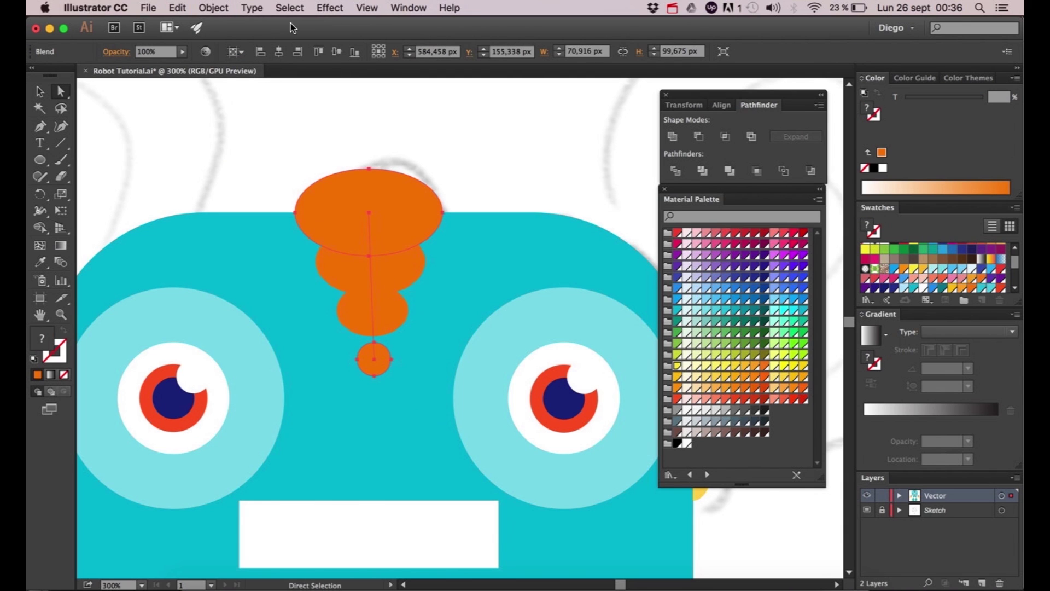
# - Set the head blend to 1 specified step and apply the options
pyautogui.click(213, 7)
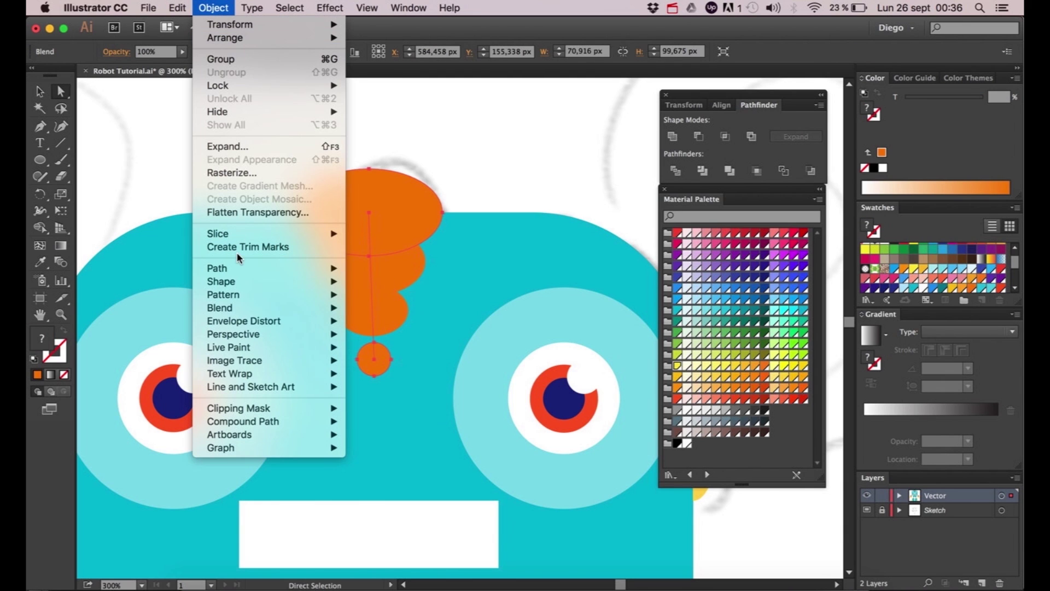
pyautogui.moveTo(236, 310)
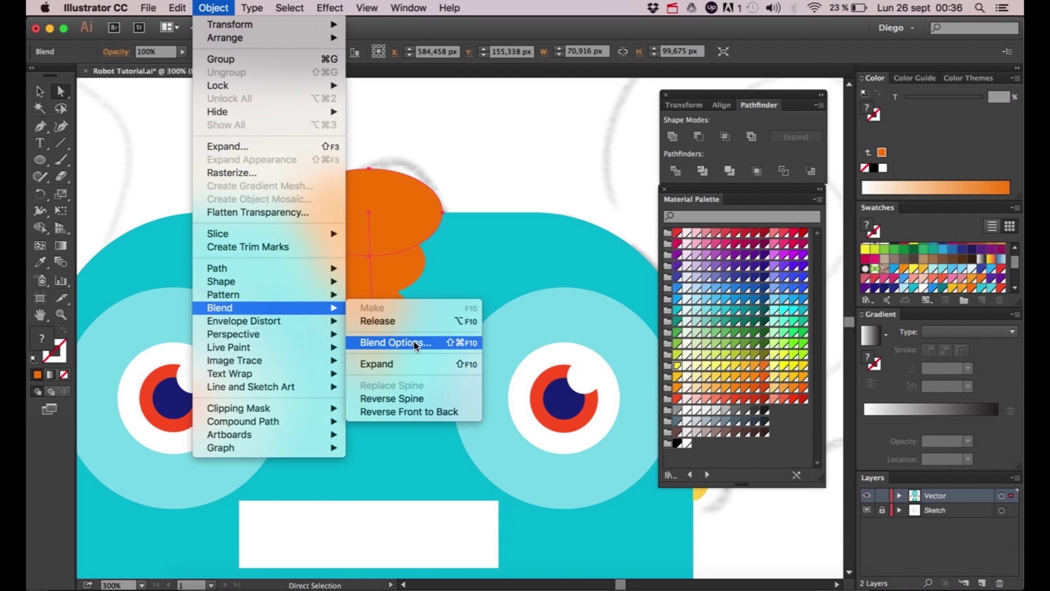
pyautogui.click(441, 342)
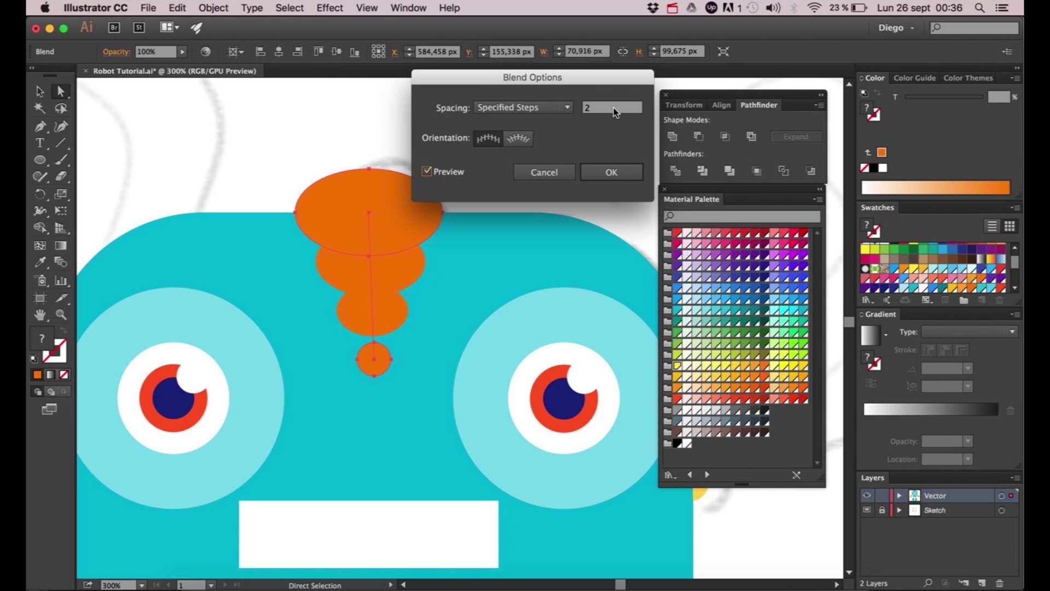
pyautogui.click(611, 107)
pyautogui.press('Down')
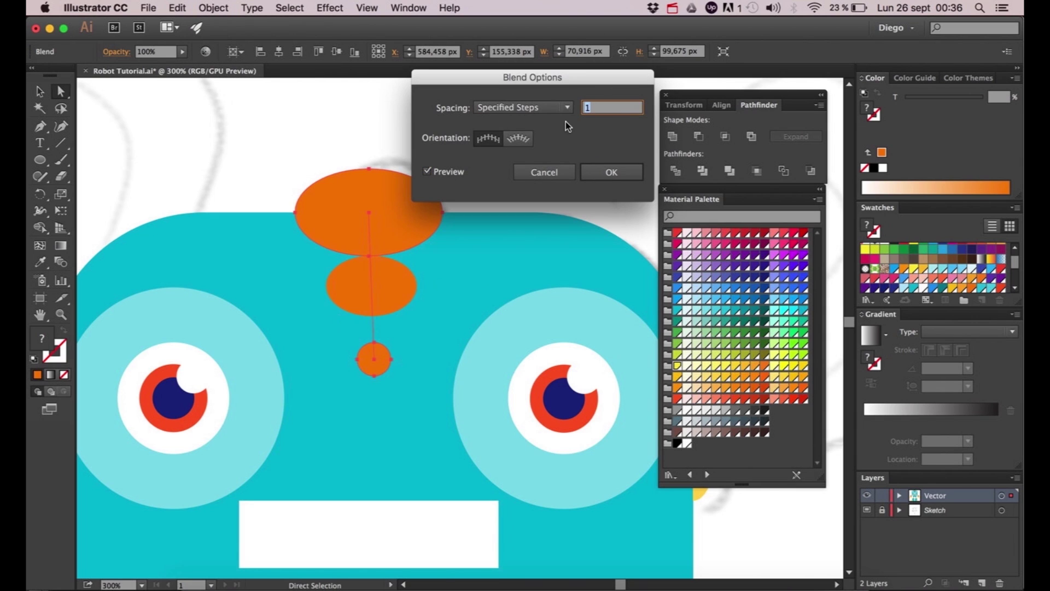
pyautogui.click(607, 173)
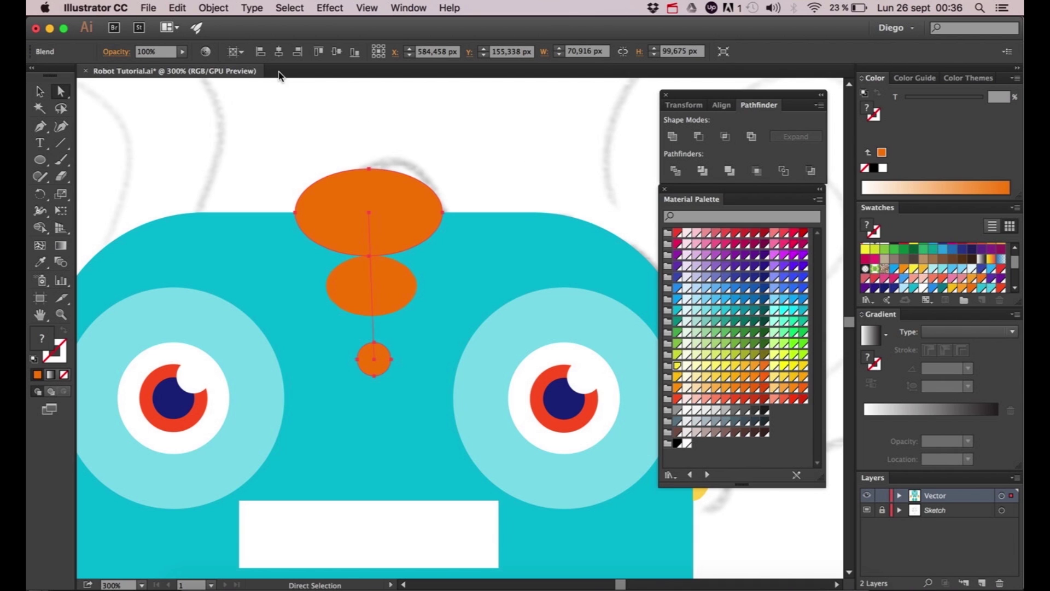
# - Expand the head blend into separate shapes and deselect them
pyautogui.click(214, 8)
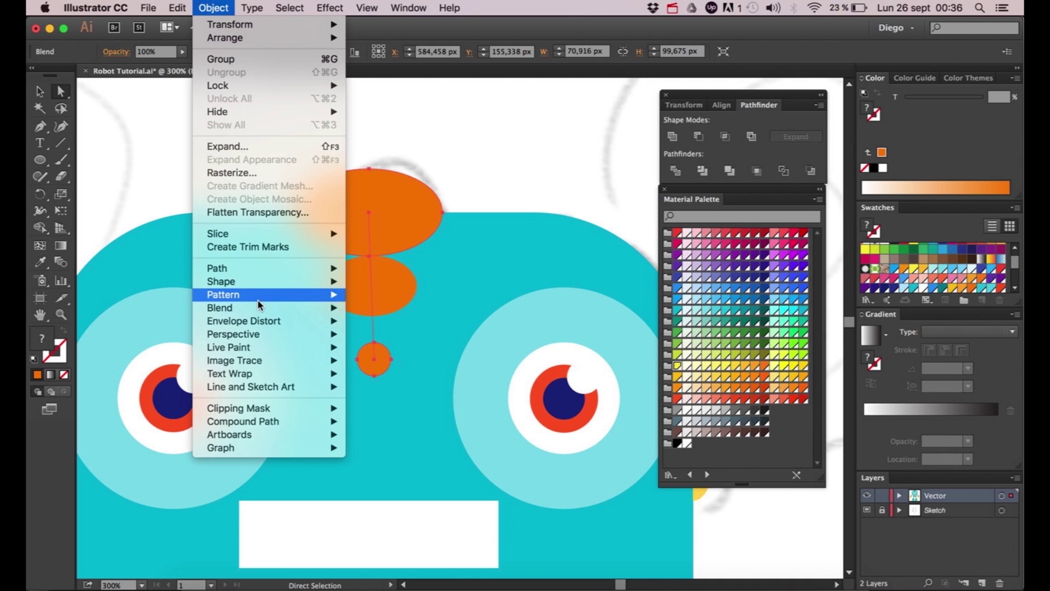
pyautogui.moveTo(259, 313)
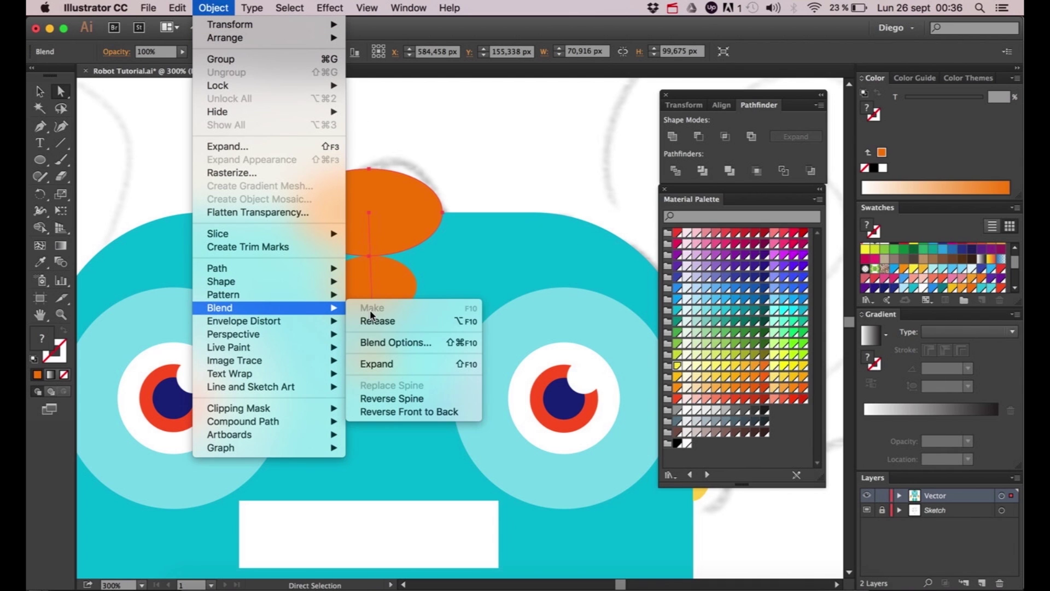
pyautogui.click(412, 363)
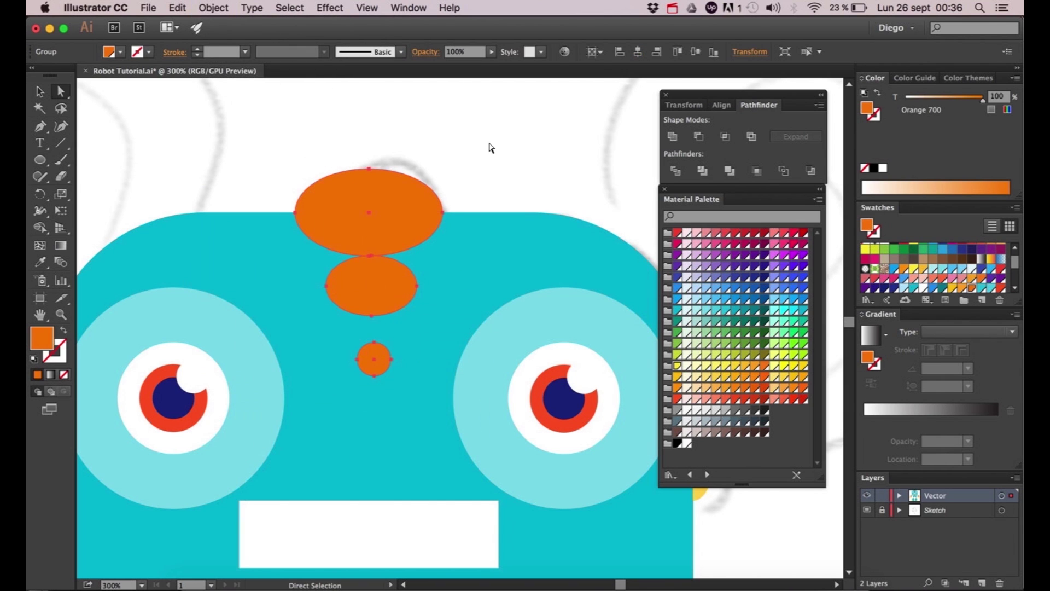
pyautogui.click(491, 148)
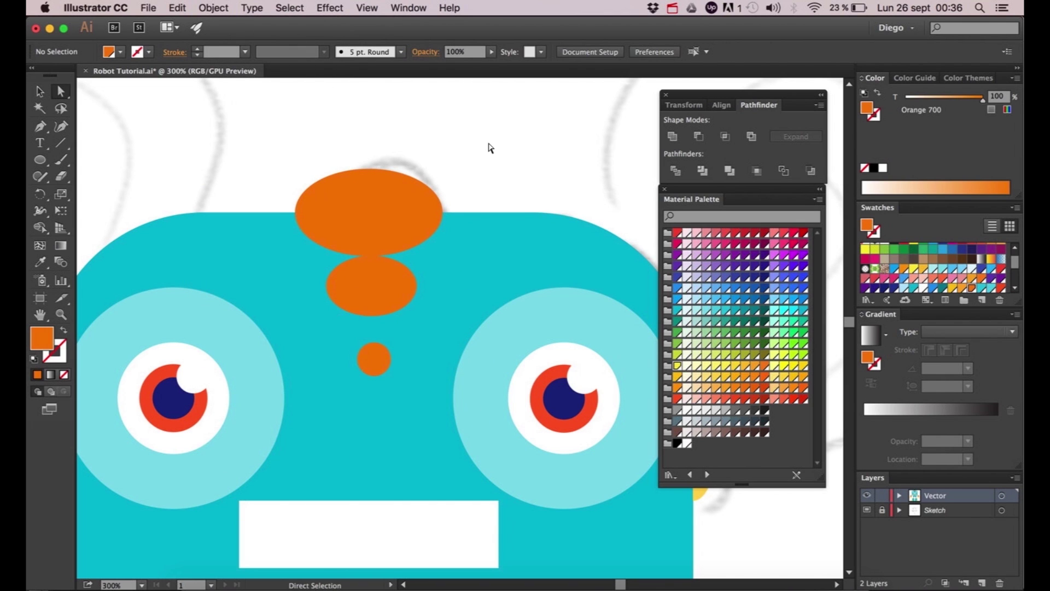
# - Try moving the large top ellipse up and slightly right on its own, and undo the move
pyautogui.click(367, 209)
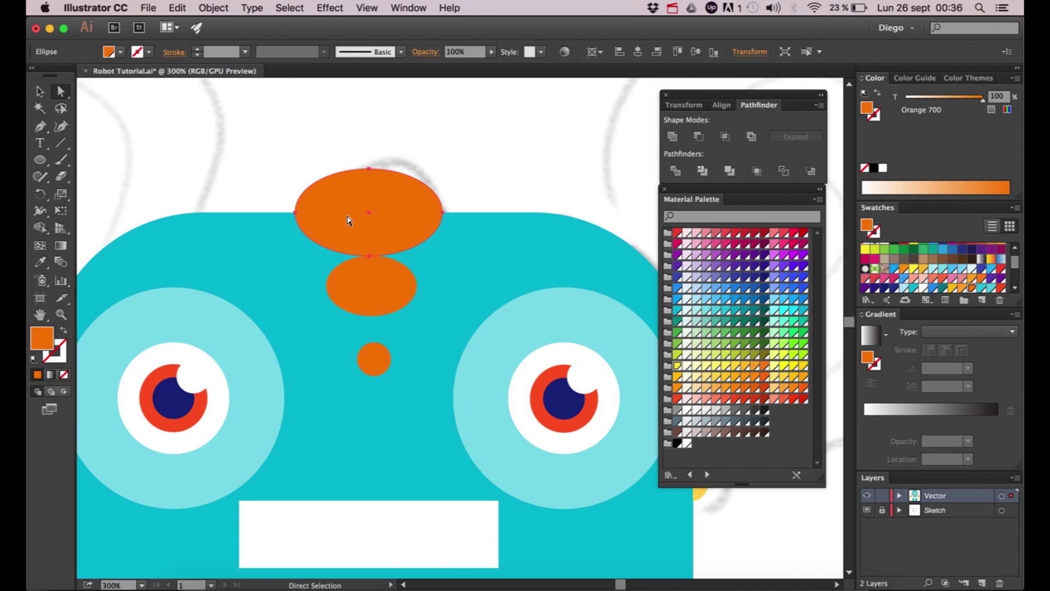
pyautogui.click(380, 291)
pyautogui.click(346, 212)
pyautogui.moveTo(370, 206); pyautogui.dragTo(396, 173)
pyautogui.press('super+z')
pyautogui.press('super+shift+z')
pyautogui.press('super+z')
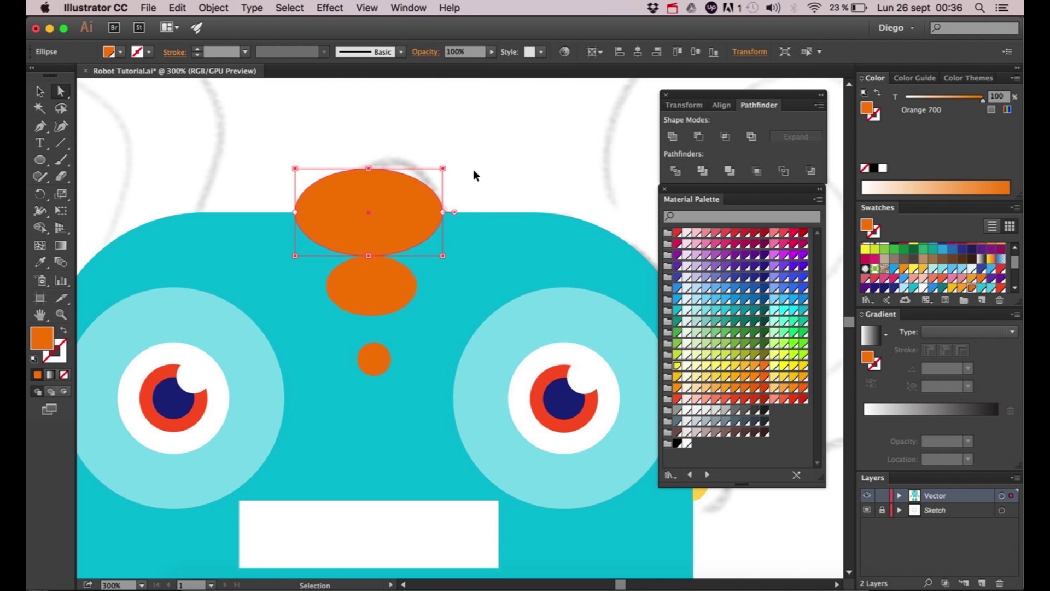
# - Cut the large top ellipse and paste it in back so that it sits behind the robot's head
pyautogui.click(457, 182)
pyautogui.click(380, 226)
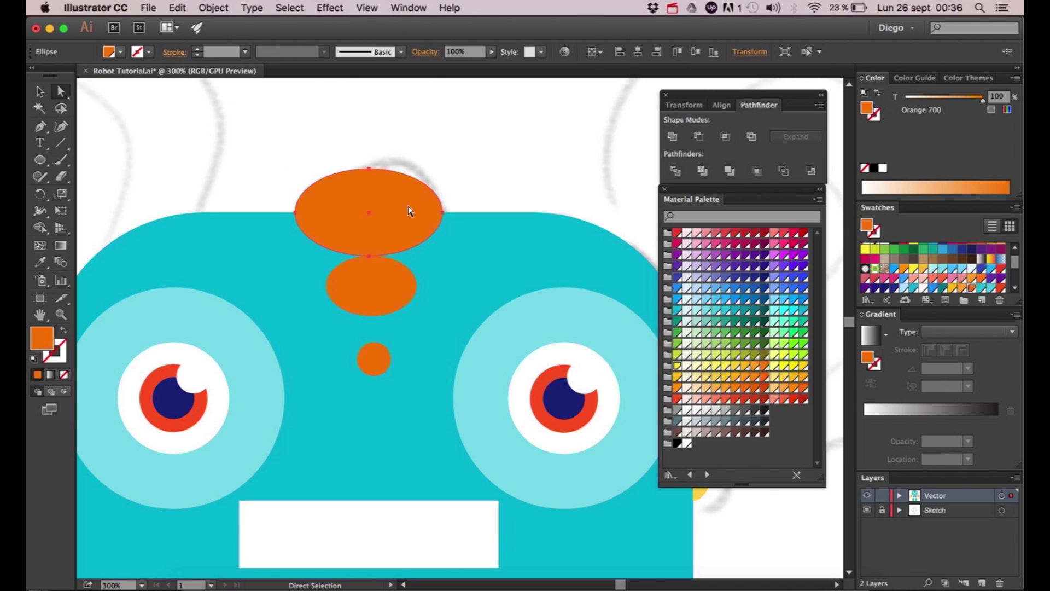
pyautogui.press('v')
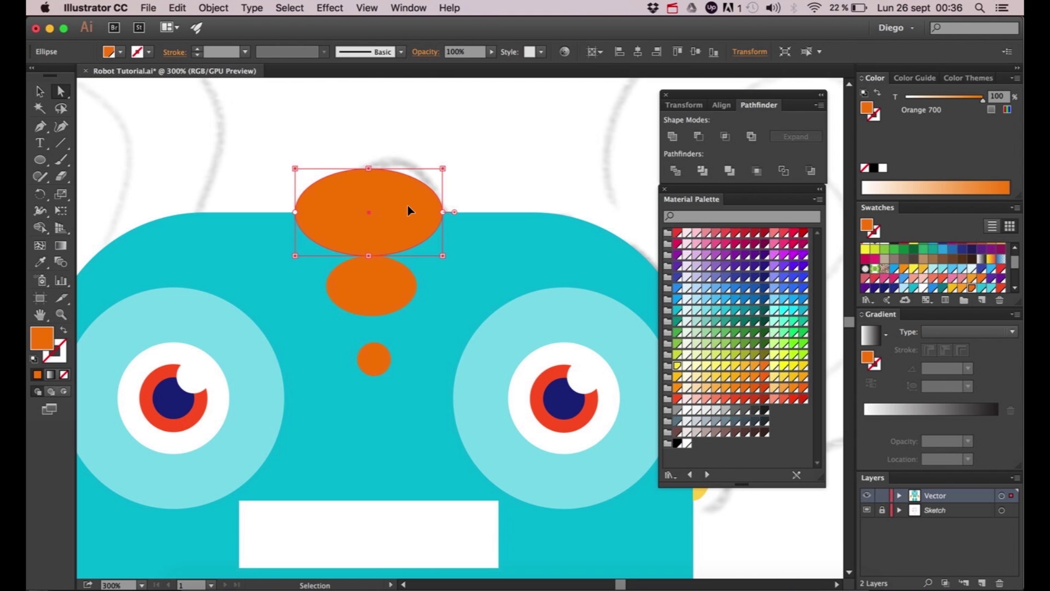
pyautogui.press('Delete')
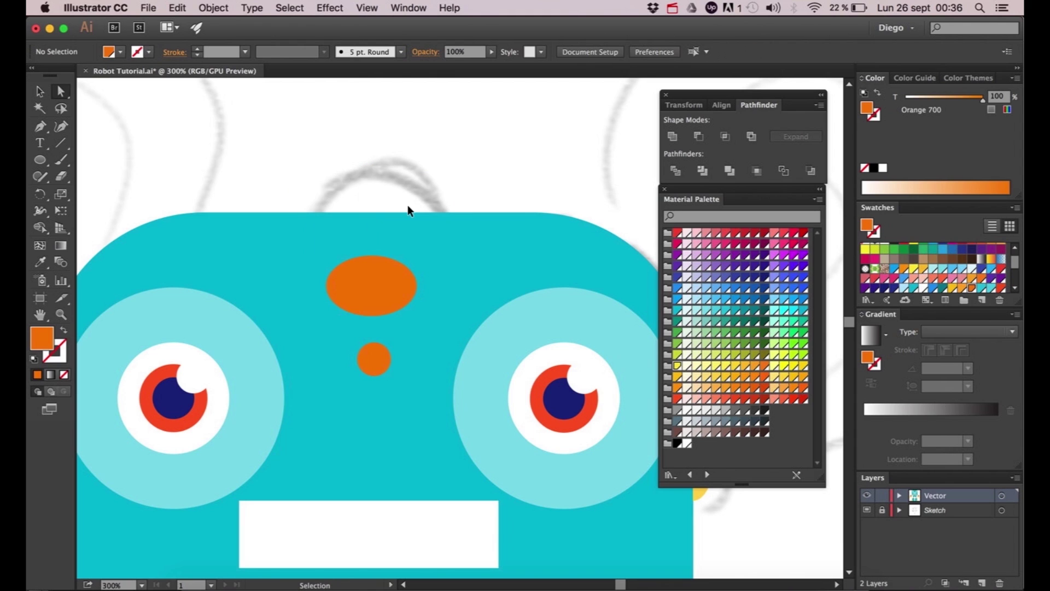
pyautogui.press('super+b')
pyautogui.click(488, 172)
# - Move the middle ellipse and the small circle on the forehead slightly up, closer to the top of the head
pyautogui.moveTo(486, 175); pyautogui.dragTo(487, 146)
pyautogui.click(377, 273)
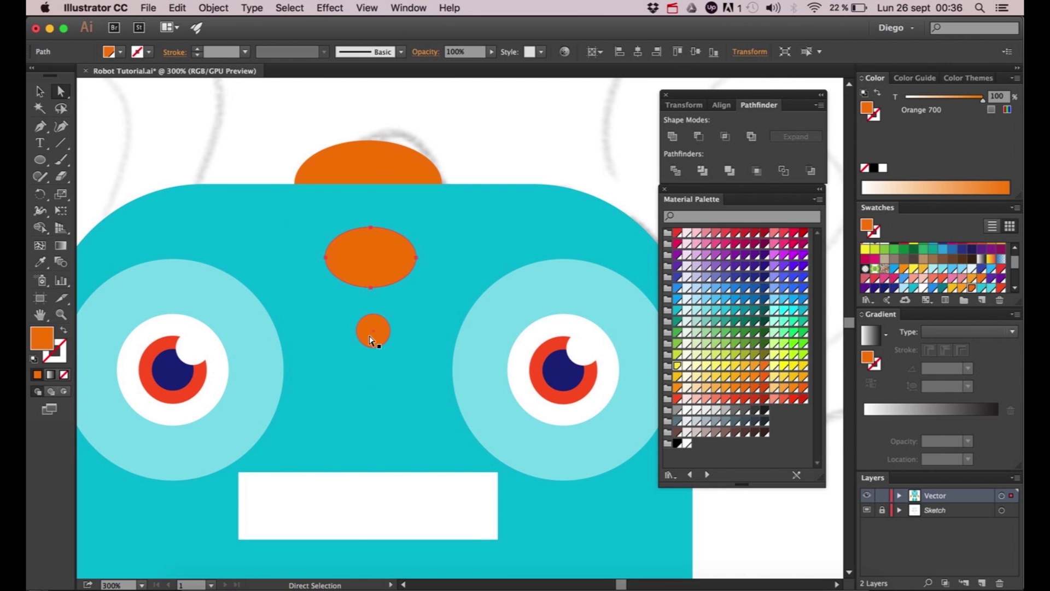
pyautogui.moveTo(376, 257); pyautogui.dragTo(376, 240)
pyautogui.click(474, 139)
pyautogui.scroll(-2, 474, 139)
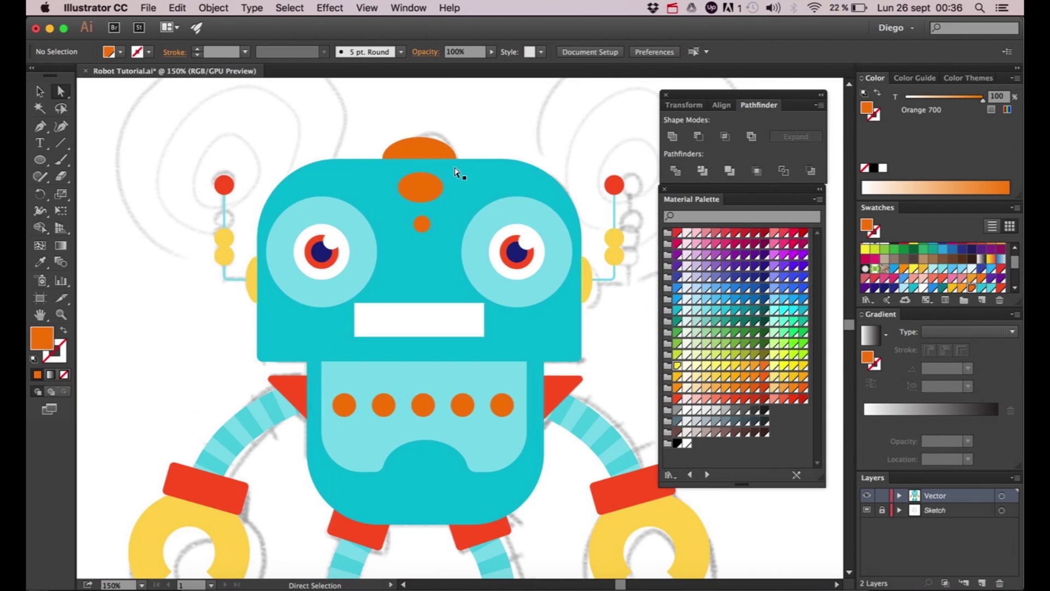
# - Recolour the three orange head shapes with the yellow (Amber 300) sampled from the left antenna bead, and deselect them
pyautogui.click(418, 185)
pyautogui.keyDown('shift'); pyautogui.click(421, 226); pyautogui.keyUp('shift')
pyautogui.keyDown('shift'); pyautogui.click(417, 148); pyautogui.keyUp('shift')
pyautogui.press('i')
pyautogui.click(225, 237)
pyautogui.press('a')
pyautogui.click(307, 134)
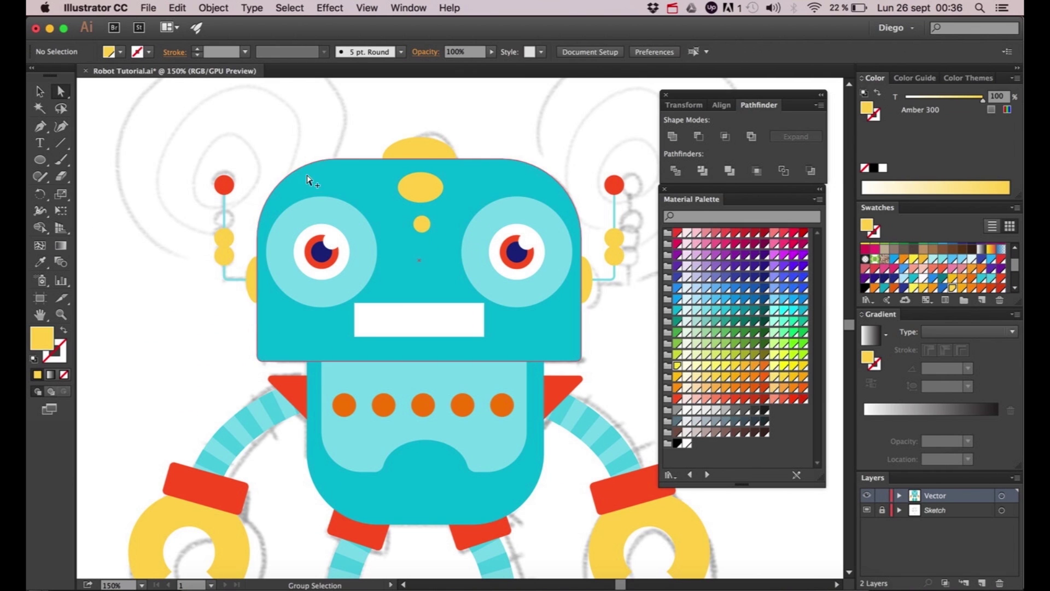
# - Examine how the teeth are drawn in the sketch by temporarily hiding the Vector layer around the mouth
pyautogui.moveTo(477, 330); pyautogui.dragTo(417, 297)
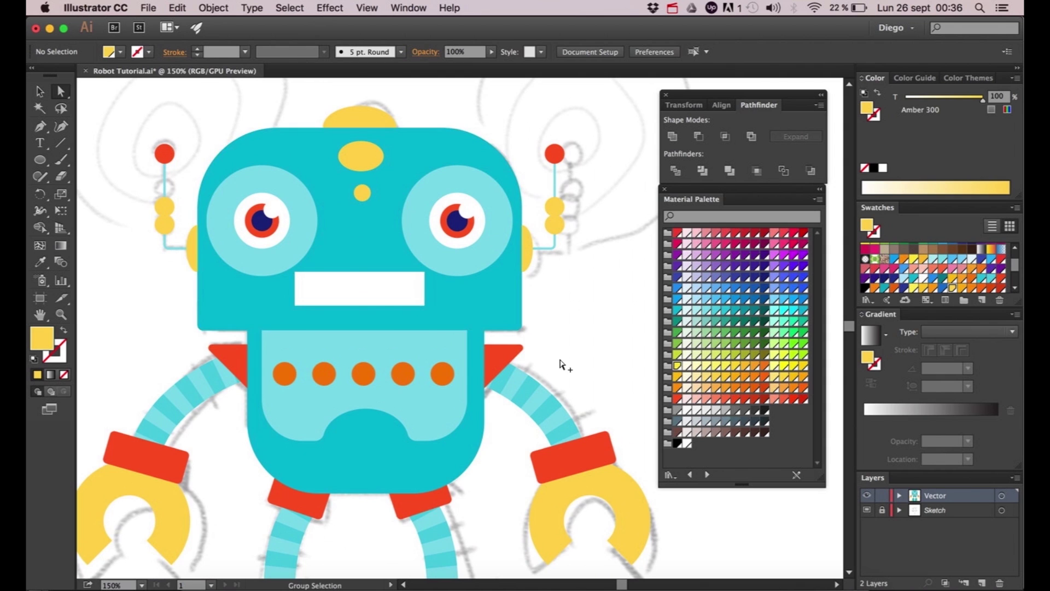
pyautogui.scroll(-1, 559, 359)
pyautogui.moveTo(560, 359); pyautogui.dragTo(560, 319)
pyautogui.scroll(4, 414, 289)
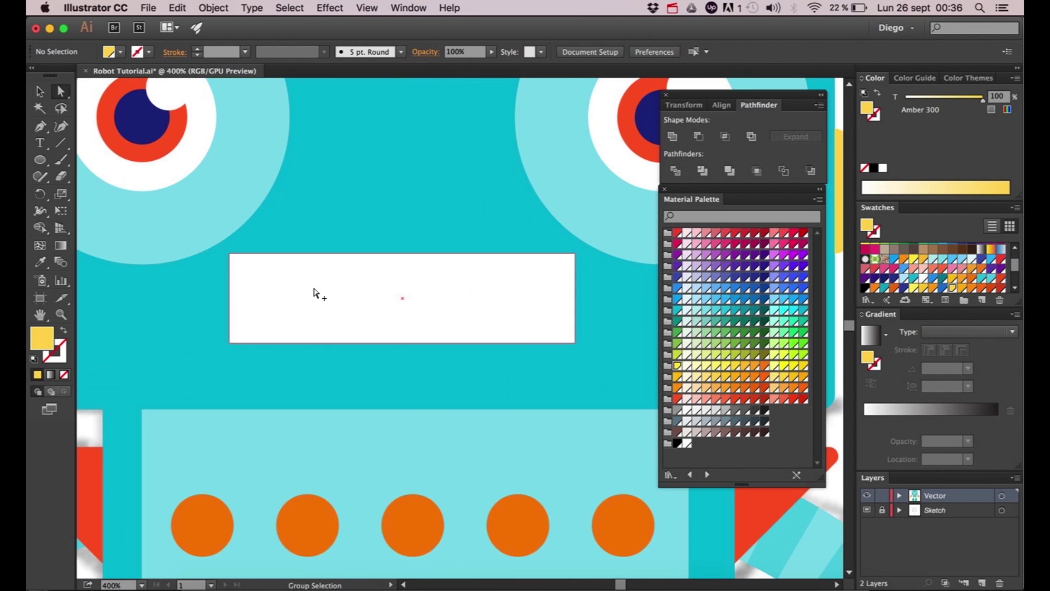
pyautogui.click(59, 144)
pyautogui.click(867, 495)
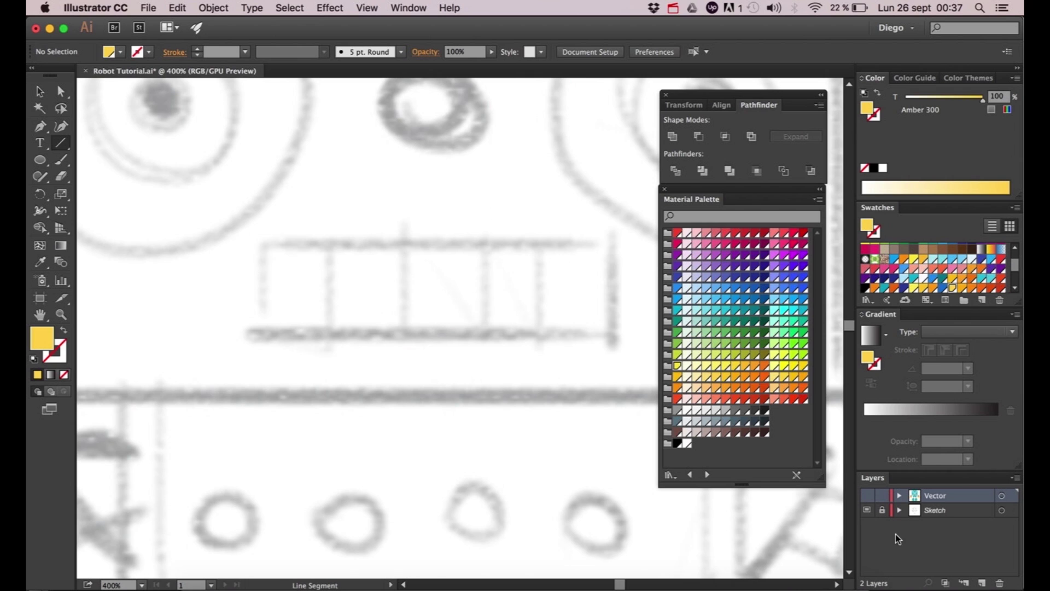
pyautogui.click(867, 495)
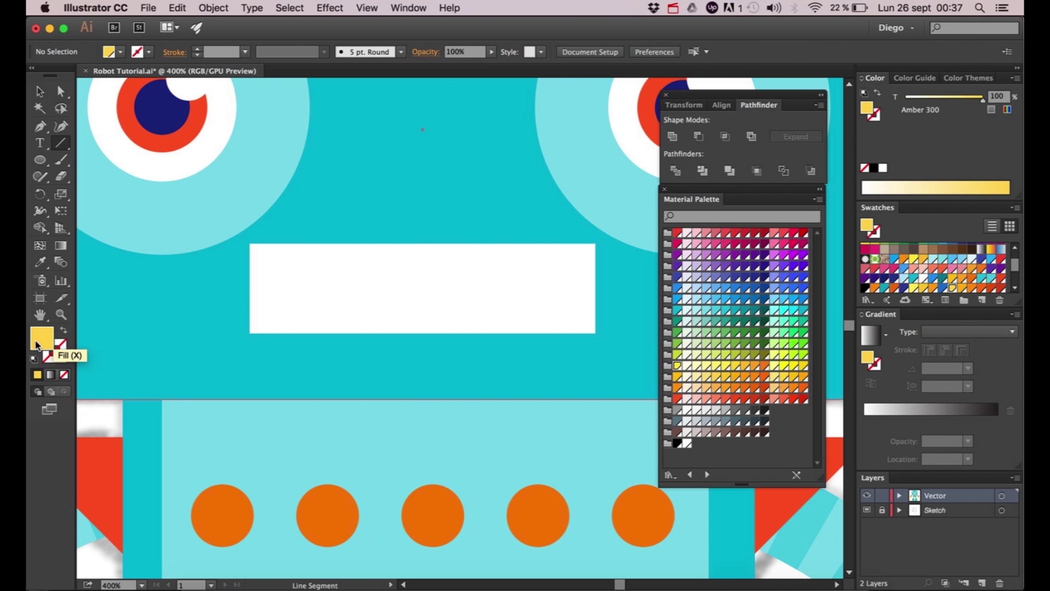
# - Draw straight vertical lines along the mouth rectangle's left and right edges with no fill and a 1 pt Cyan 500 stroke
pyautogui.click(63, 332)
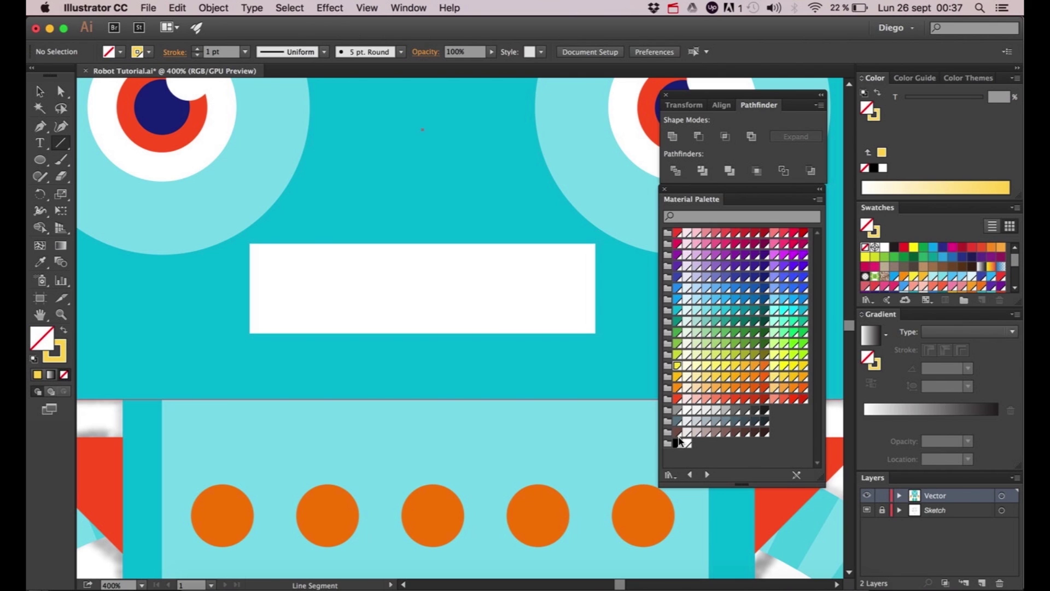
pyautogui.press('x')
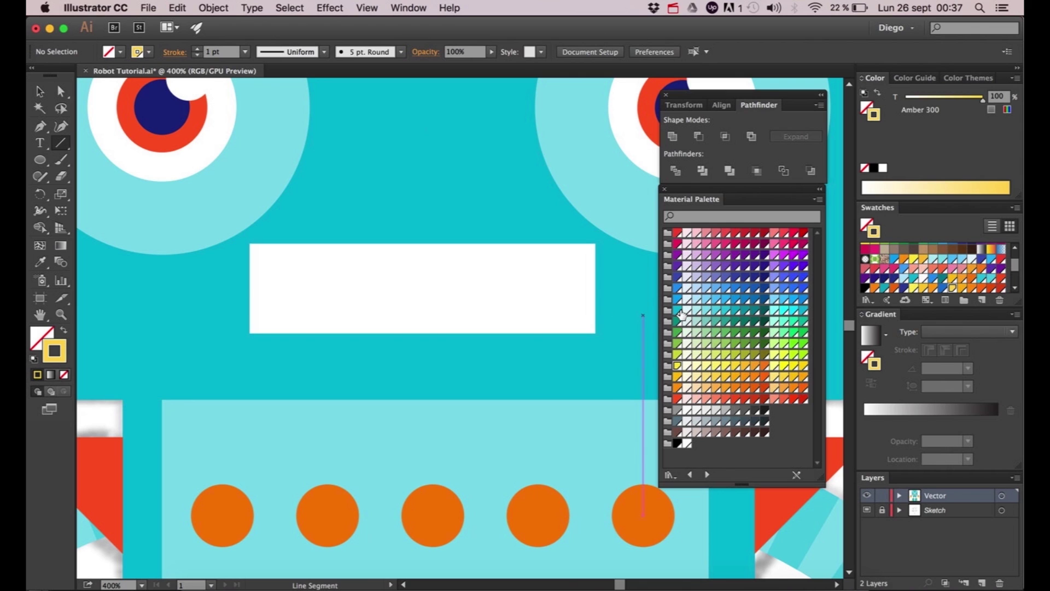
pyautogui.click(681, 312)
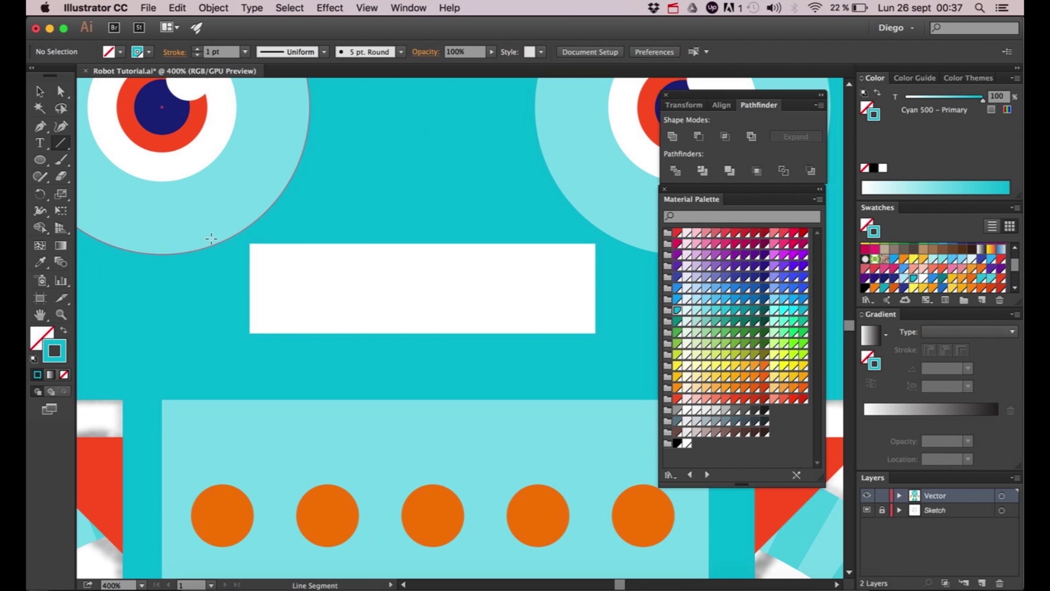
pyautogui.moveTo(250, 244); pyautogui.dragTo(251, 333)
pyautogui.hscroll(2, 399, 331)
pyautogui.moveTo(580, 245); pyautogui.dragTo(578, 333)
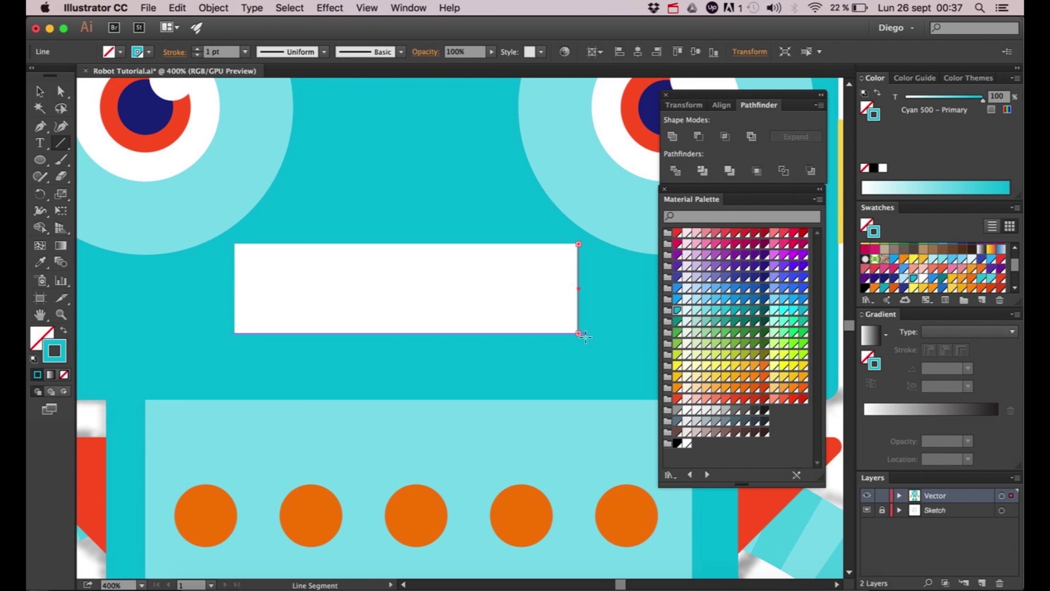
# - Change both mouth edge lines to a Grey 900 stroke and make a blend between them
pyautogui.press('v')
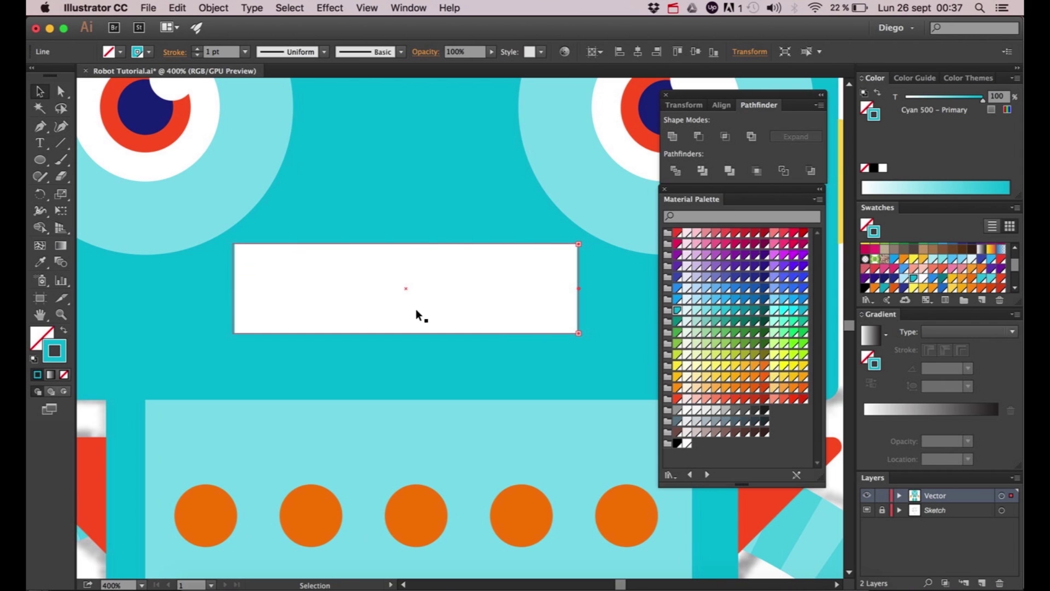
pyautogui.keyDown('shift'); pyautogui.click(233, 268); pyautogui.keyUp('shift')
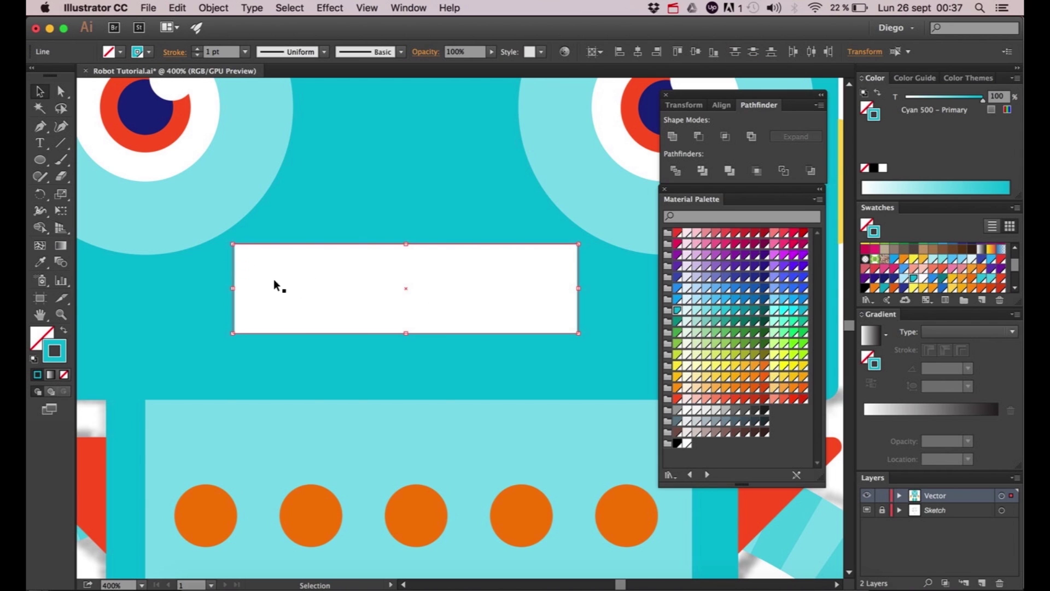
pyautogui.click(764, 411)
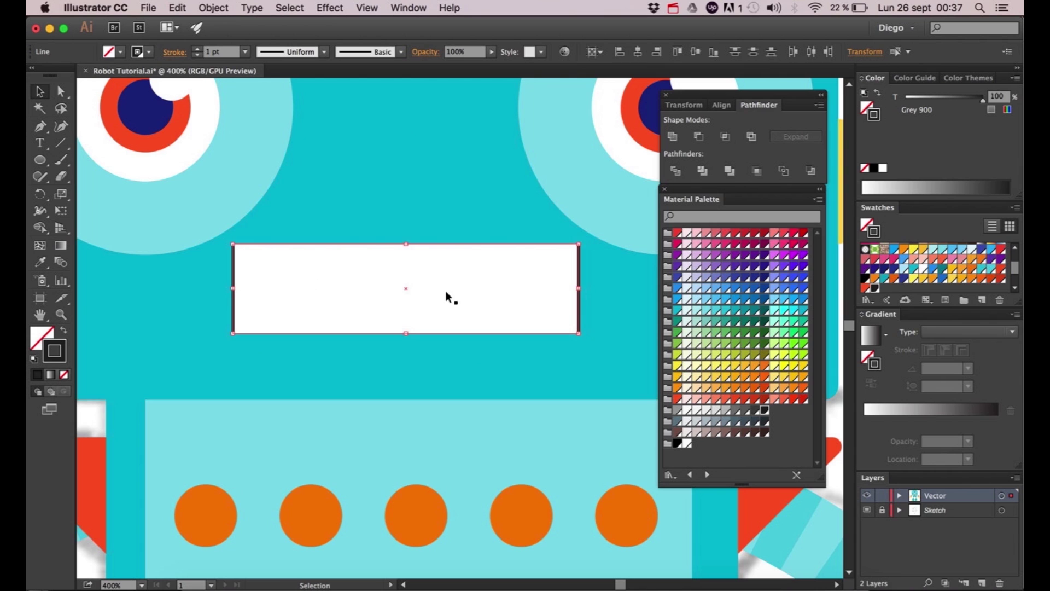
pyautogui.click(213, 8)
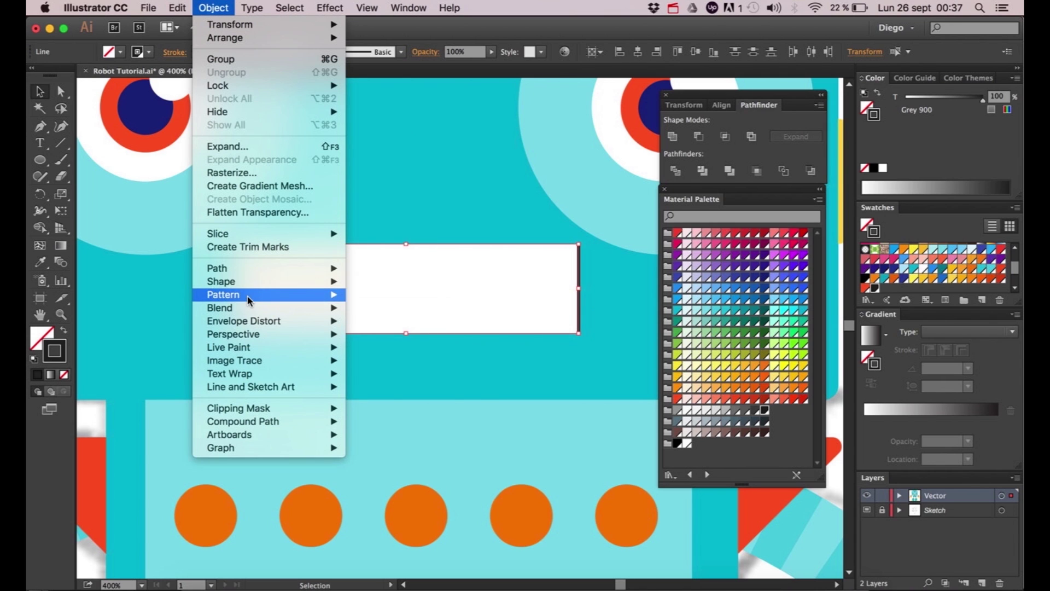
pyautogui.moveTo(248, 307)
pyautogui.click(388, 310)
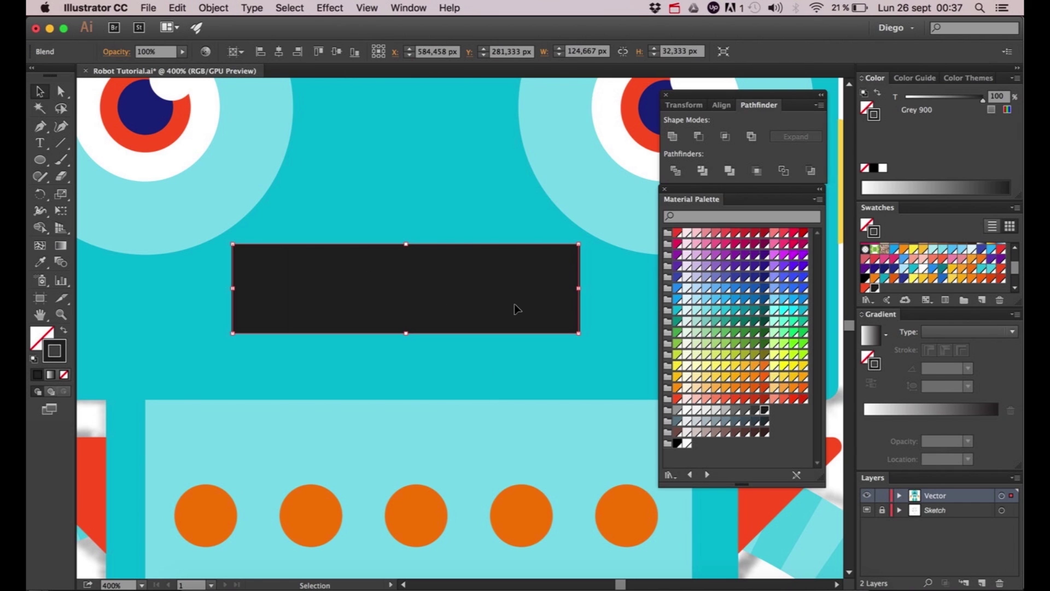
# - Set the mouth blend's spacing to 5 specified steps with the preview on, and apply the options
pyautogui.click(222, 12)
pyautogui.moveTo(255, 309)
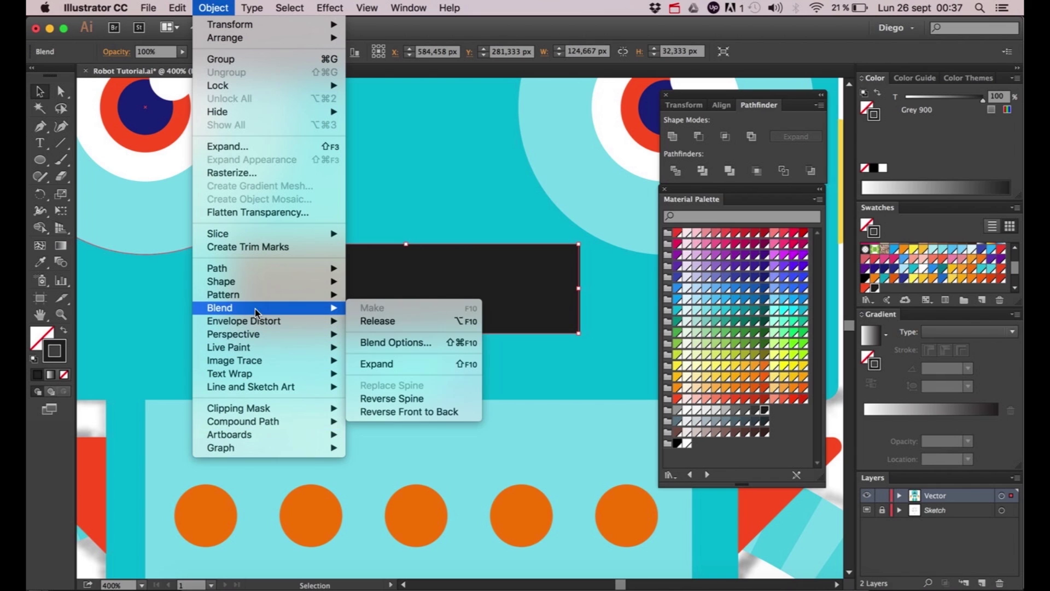
pyautogui.click(415, 343)
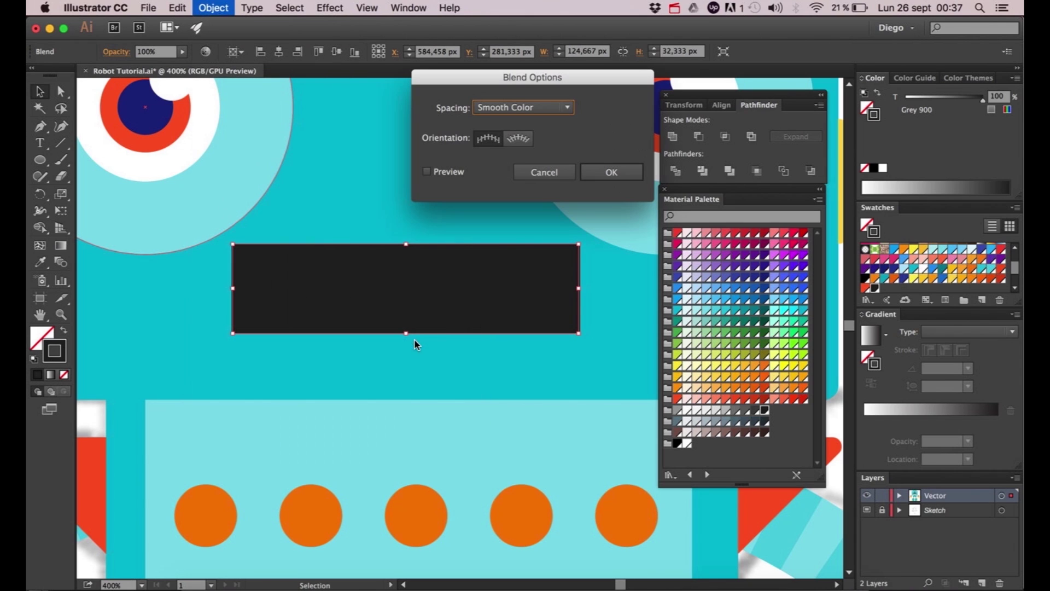
pyautogui.click(551, 107)
pyautogui.click(529, 138)
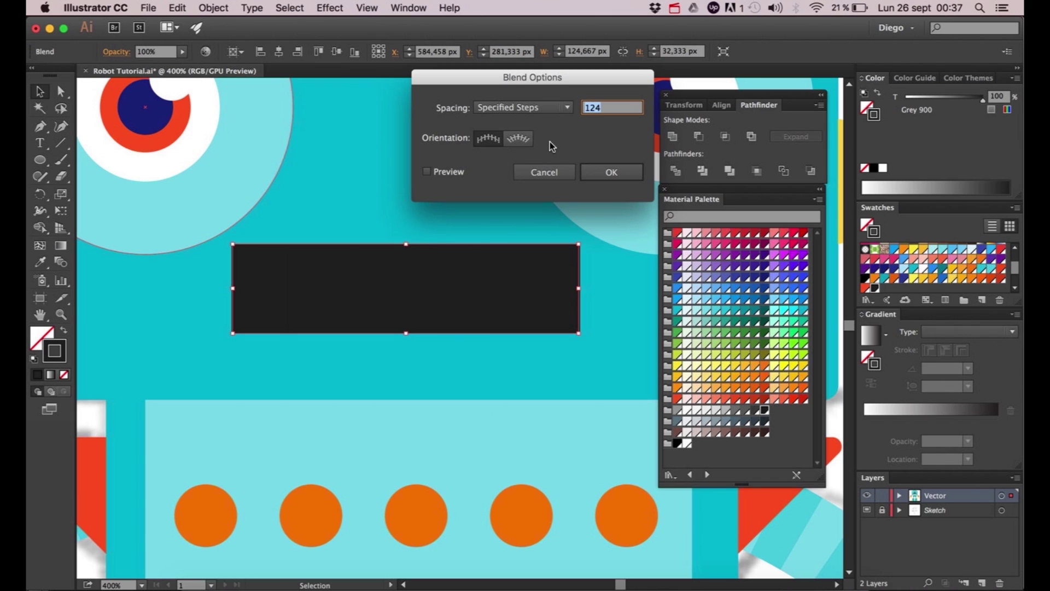
pyautogui.click(439, 171)
pyautogui.write('3')
pyautogui.press('Tab')
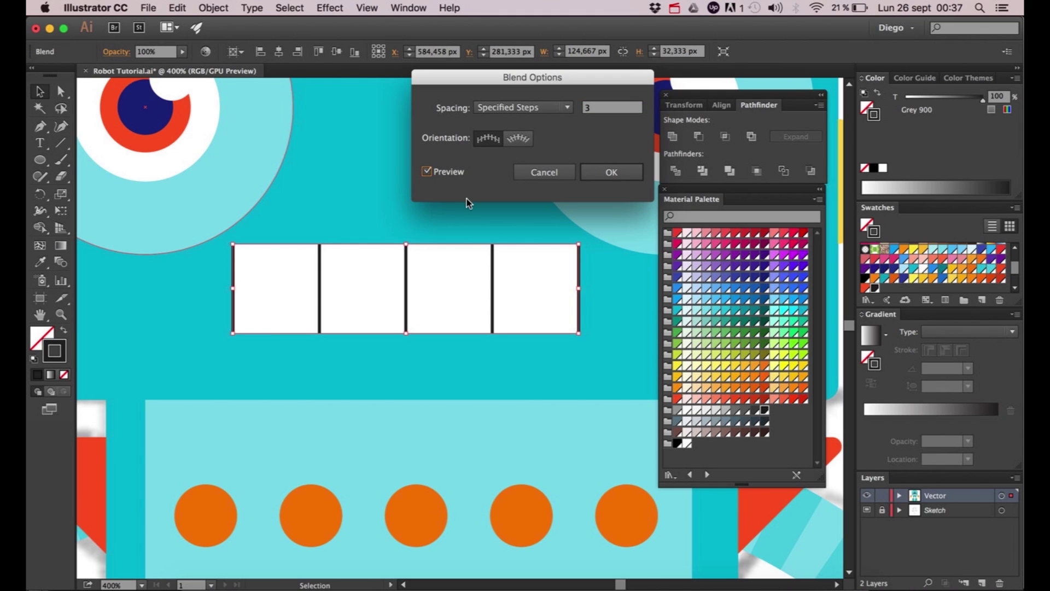
pyautogui.click(606, 109)
pyautogui.press('Up')
pyautogui.press('Up')
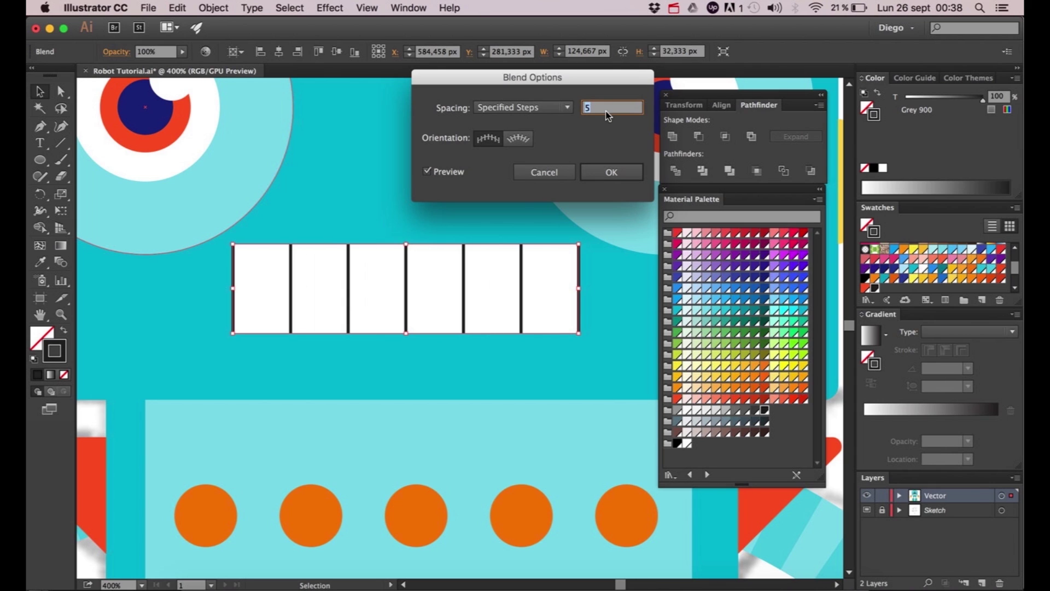
pyautogui.click(610, 172)
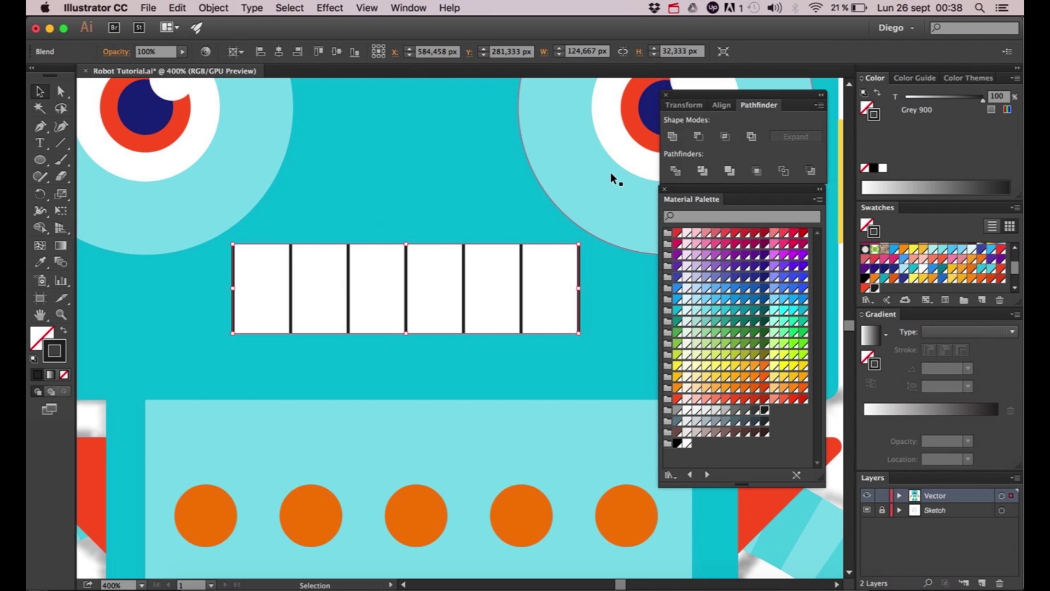
# - Expand the mouth blend into separate lines and delete the two outermost ones on the mouth's edges
pyautogui.click(213, 9)
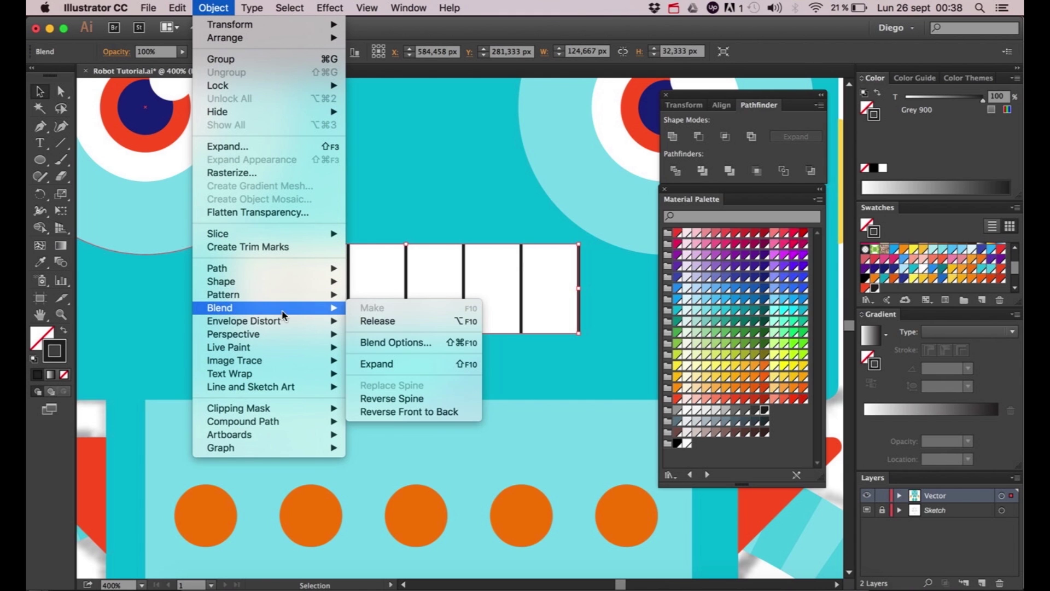
pyautogui.click(399, 364)
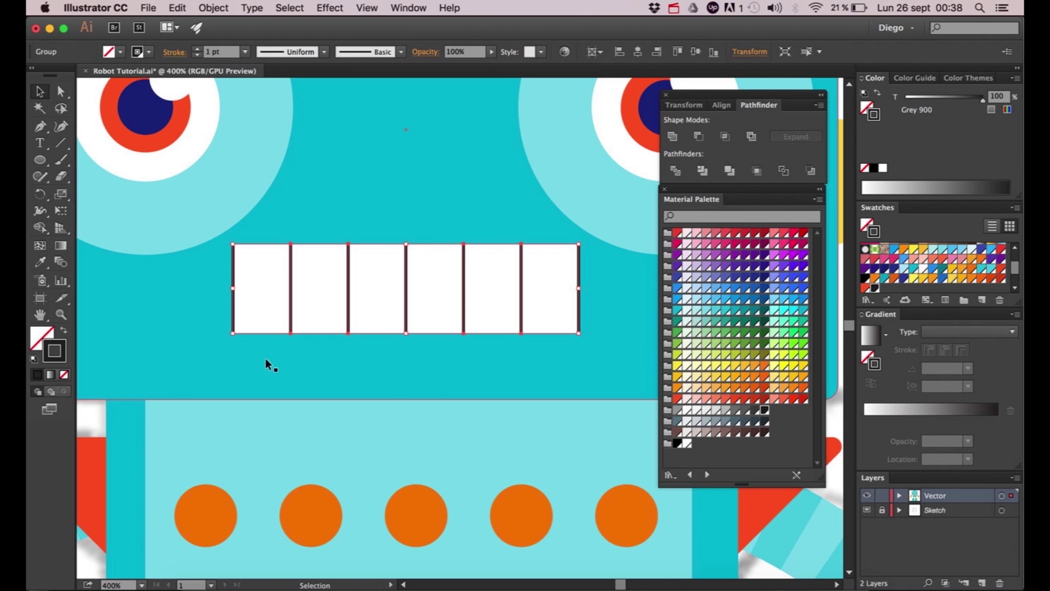
pyautogui.click(254, 358)
pyautogui.press('a')
pyautogui.click(578, 244)
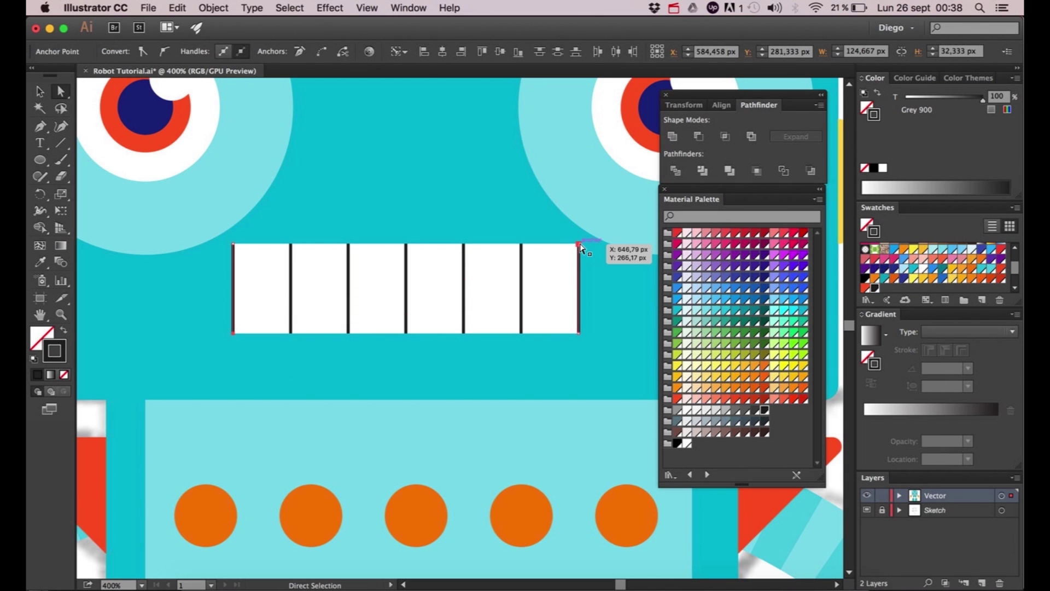
# - Give the remaining tooth lines a Cyan 500 stroke of 2 pt, and dock the Stroke panel beside Gradient
pyautogui.press('v')
pyautogui.click(523, 264)
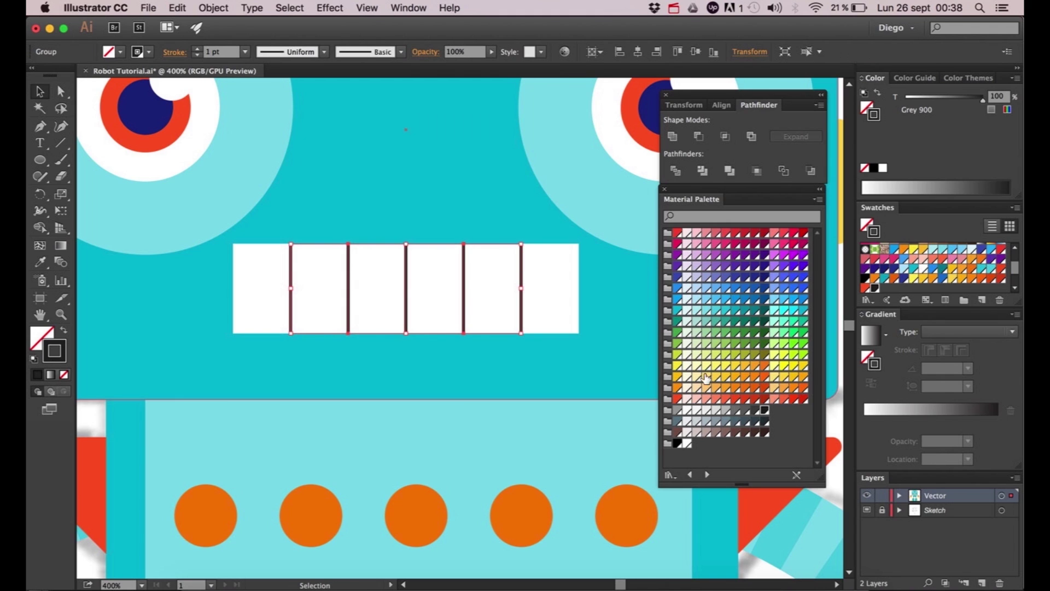
pyautogui.click(677, 310)
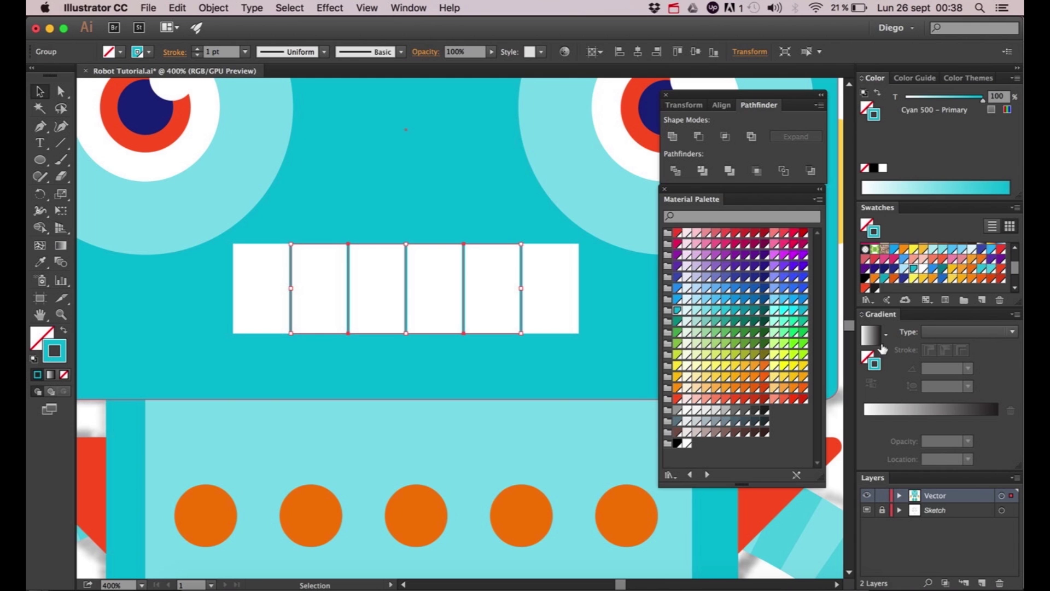
pyautogui.click(408, 7)
pyautogui.click(471, 490)
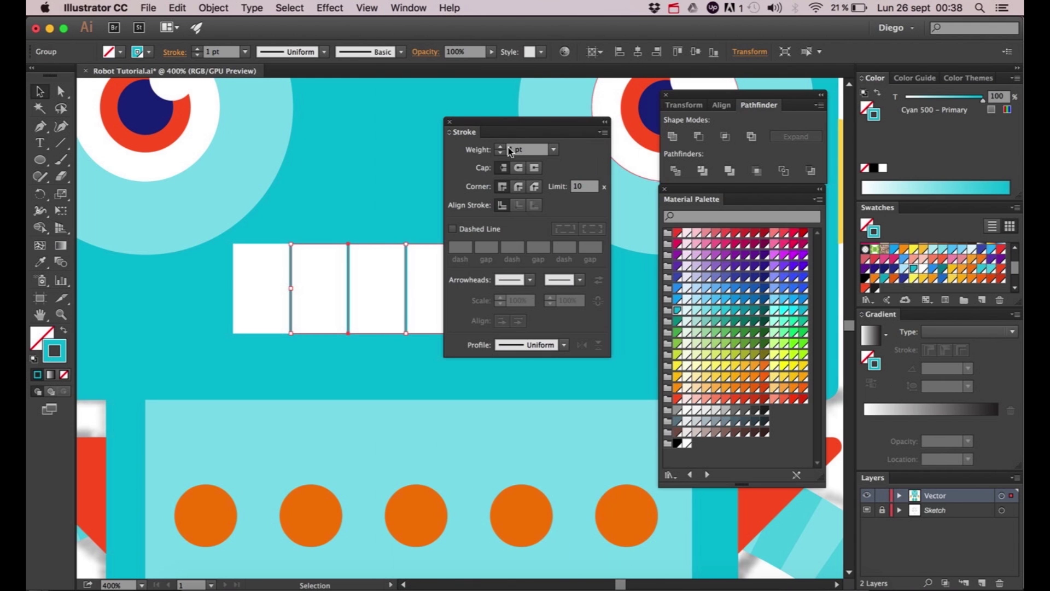
pyautogui.click(499, 146)
pyautogui.moveTo(488, 124)
pyautogui.mouseDown()
pyautogui.moveTo(560, 167)
pyautogui.moveTo(986, 326)
pyautogui.moveTo(954, 319)
pyautogui.mouseUp()
# - Pick up the left antenna line's Cyan 200, 2 pt stroke as the current drawing style, leaving nothing selected
pyautogui.press('super+minus')
pyautogui.press('super+minus')
pyautogui.moveTo(385, 325); pyautogui.dragTo(426, 432)
pyautogui.press('a')
pyautogui.click(214, 268)
pyautogui.moveTo(246, 263); pyautogui.dragTo(216, 267)
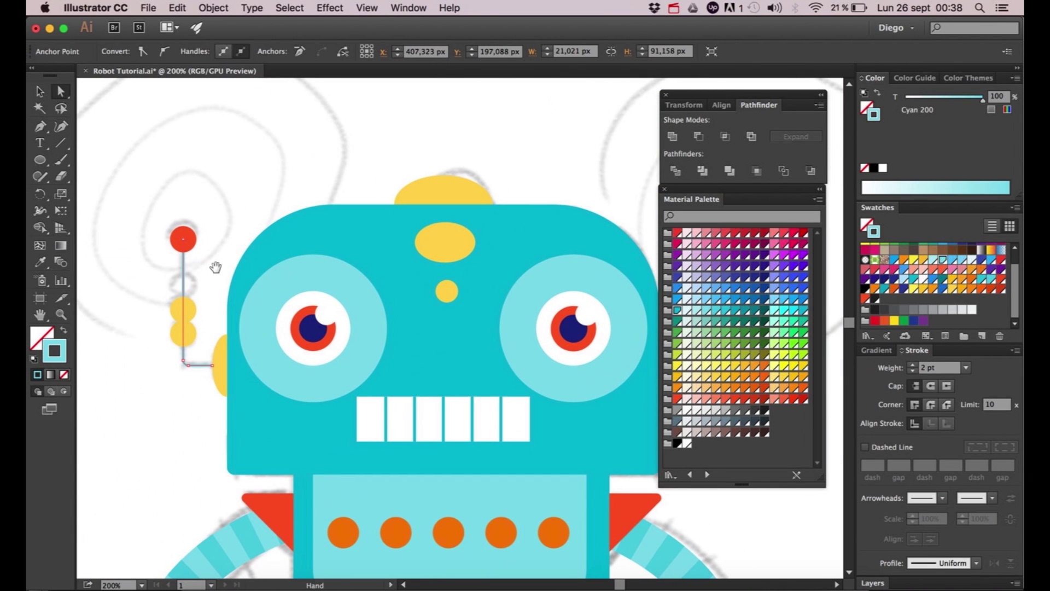
pyautogui.click(257, 177)
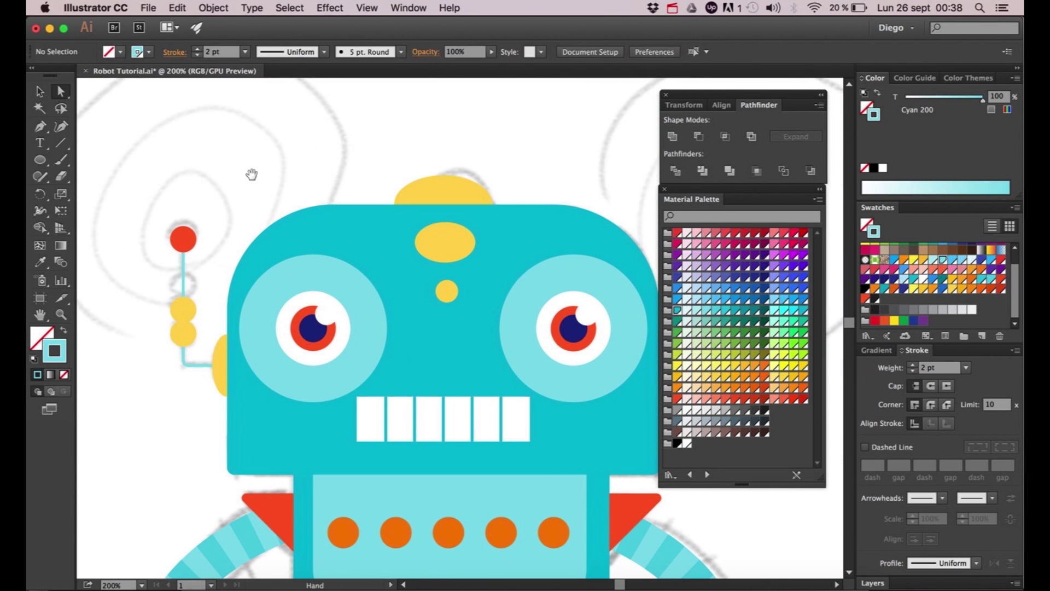
# - Draw two concentric circle outlines centred on the left antenna's red ball, a small one and a large one about 286 px wide
pyautogui.hscroll(-5, 257, 246)
pyautogui.scroll(3, 219, 246)
pyautogui.moveTo(39, 159); pyautogui.dragTo(74, 194)
pyautogui.scroll(3, 265, 368)
pyautogui.hscroll(-2, 265, 368)
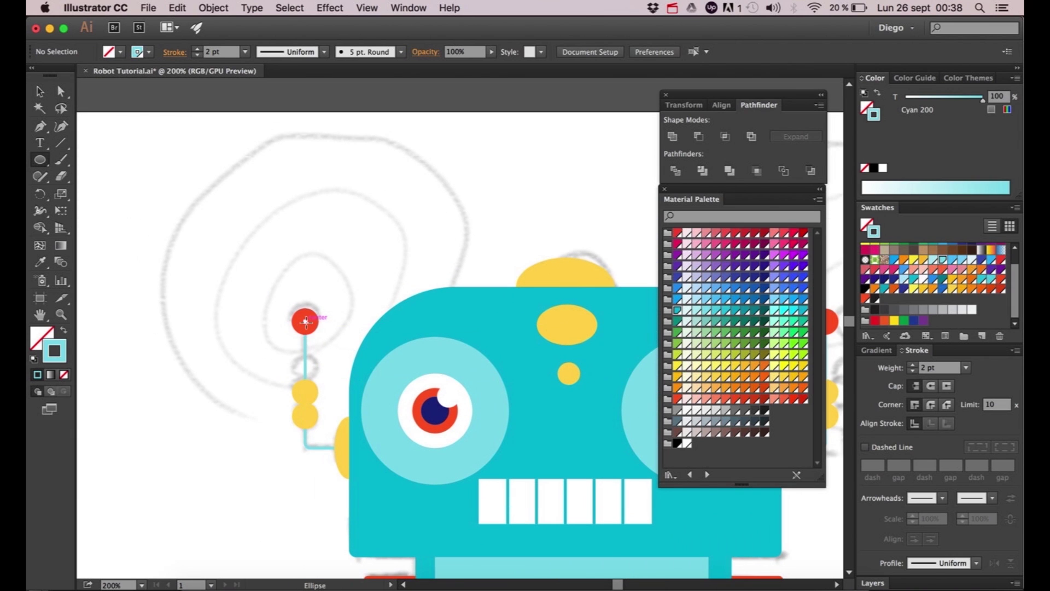
pyautogui.moveTo(304, 322); pyautogui.dragTo(336, 291)
pyautogui.press('v')
pyautogui.click(365, 273)
pyautogui.click(40, 160)
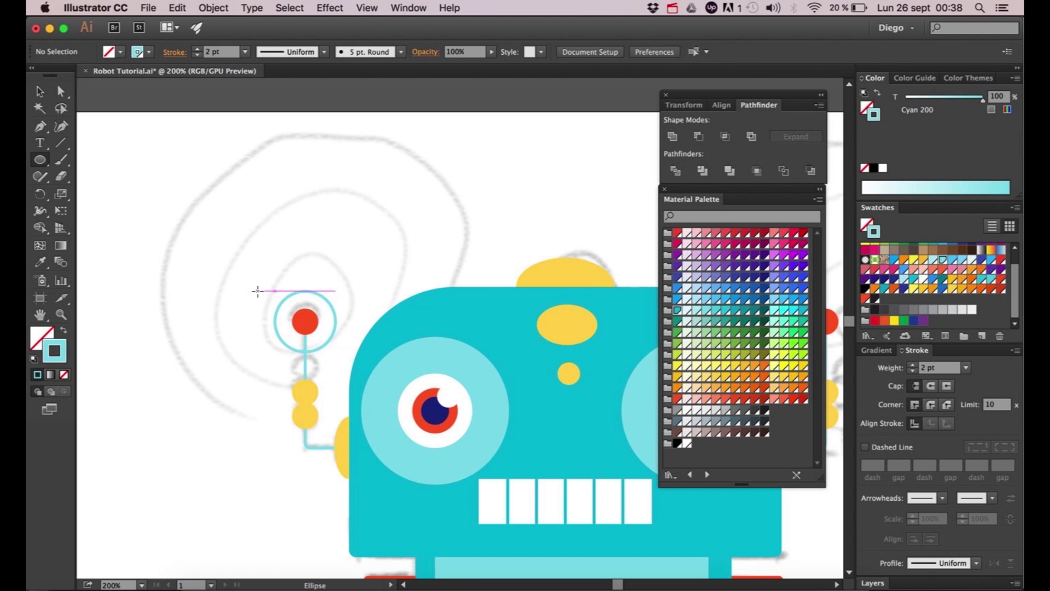
pyautogui.moveTo(304, 321)
pyautogui.mouseDown()
pyautogui.moveTo(169, 228)
pyautogui.moveTo(108, 201)
pyautogui.mouseUp()
# - Select both circles around the left antenna ball and make a blend between them
pyautogui.press('v')
pyautogui.keyDown('shift'); pyautogui.click(328, 303); pyautogui.keyUp('shift')
pyautogui.click(213, 7)
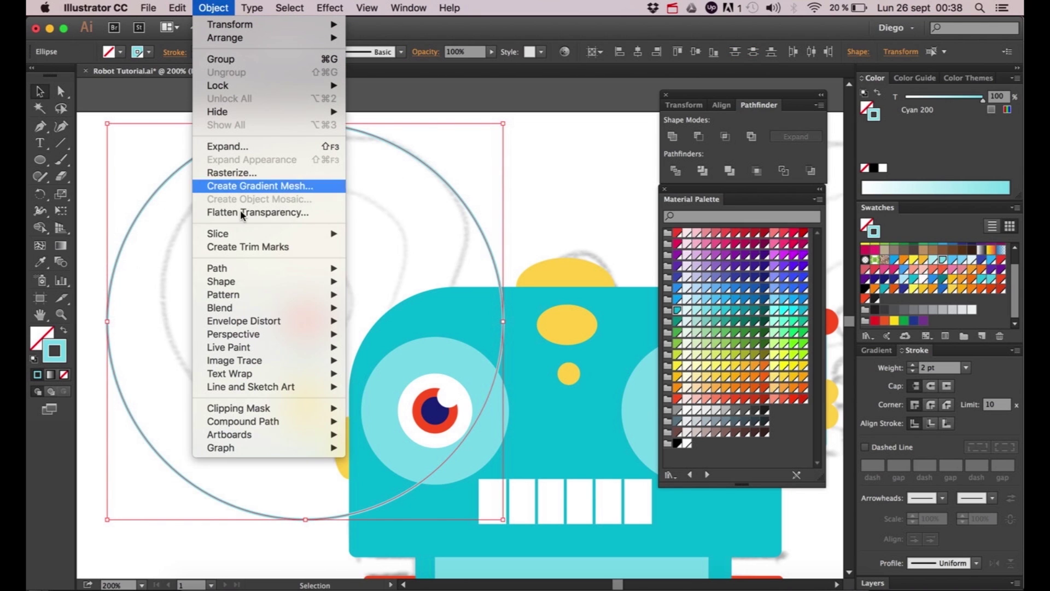
pyautogui.moveTo(231, 307)
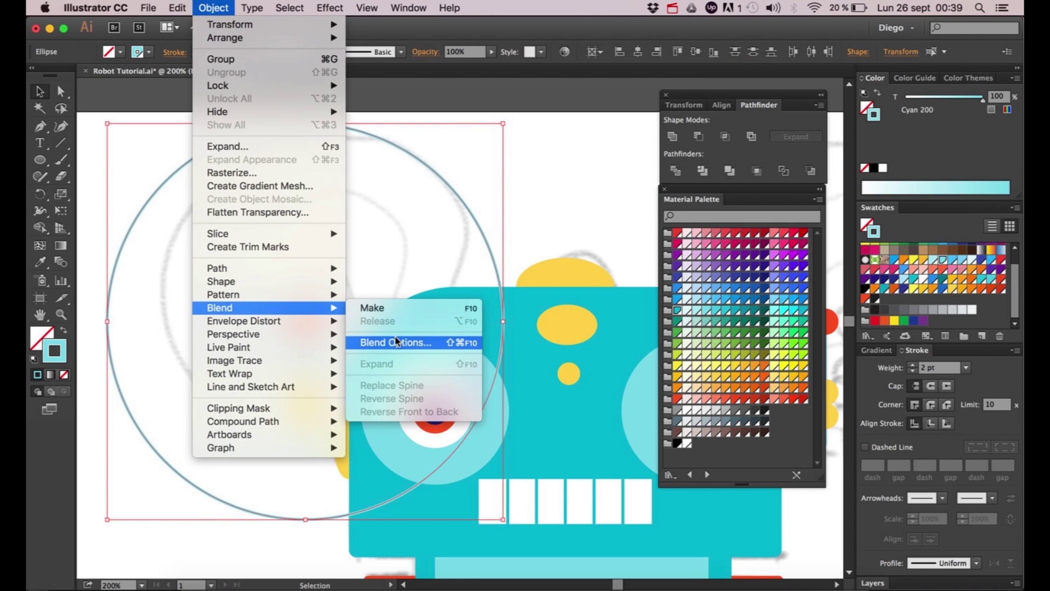
pyautogui.click(392, 309)
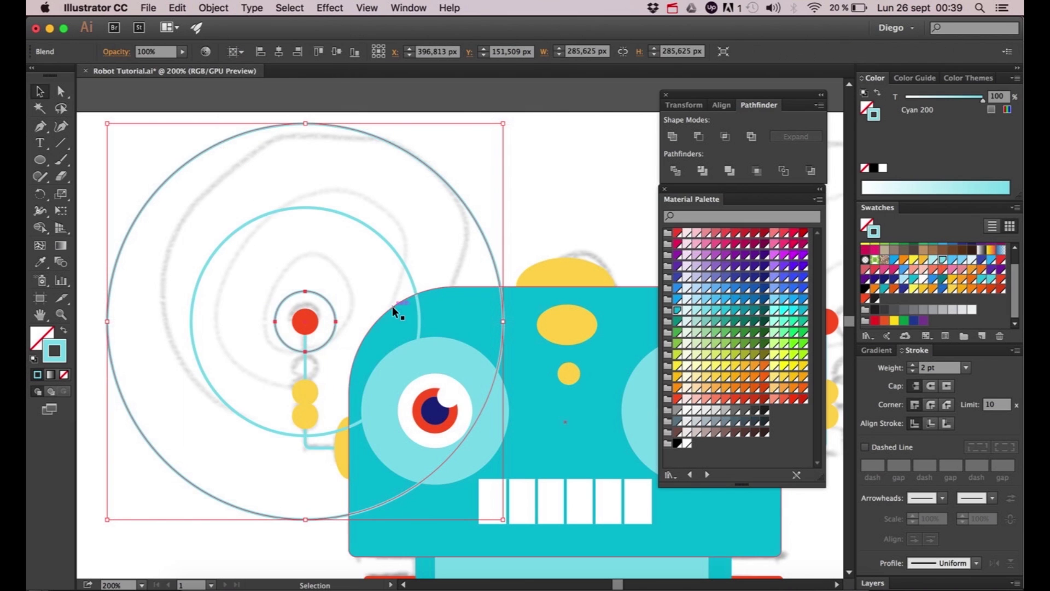
# - Set the left antenna blend's spacing to 5 specified steps, with the preview turned on
pyautogui.click(219, 7)
pyautogui.moveTo(254, 306)
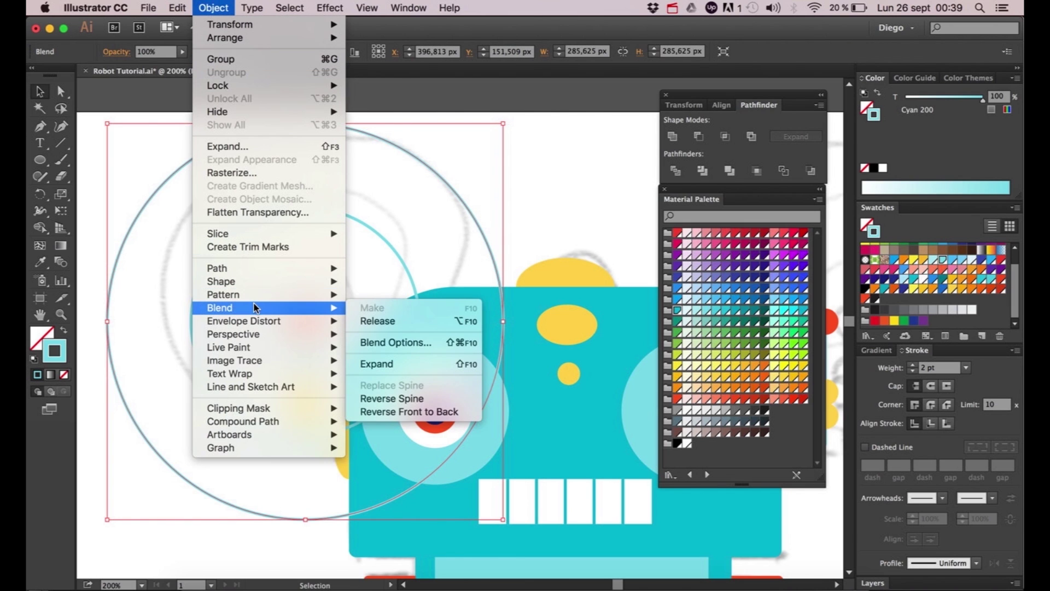
pyautogui.click(393, 343)
pyautogui.click(508, 108)
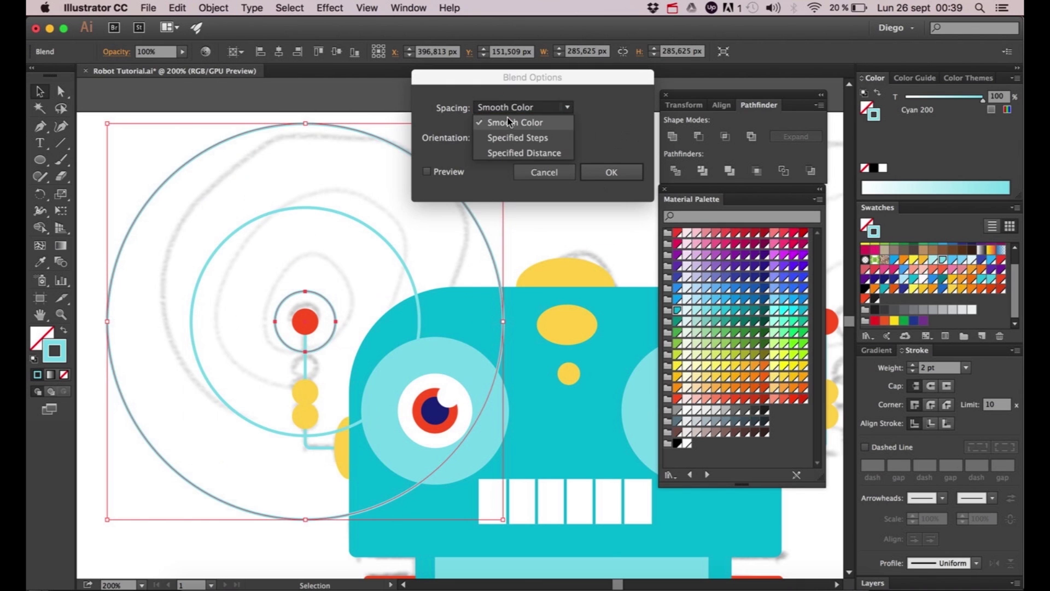
pyautogui.click(508, 137)
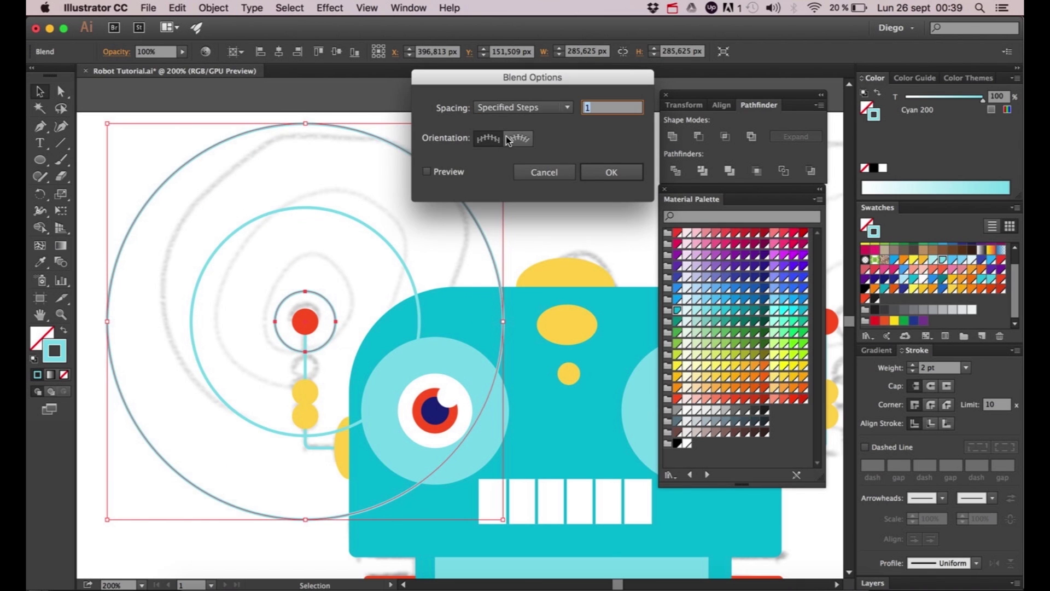
pyautogui.click(452, 173)
pyautogui.click(605, 107)
pyautogui.press('Up')
pyautogui.press('Up')
pyautogui.press('Up')
pyautogui.press('Up')
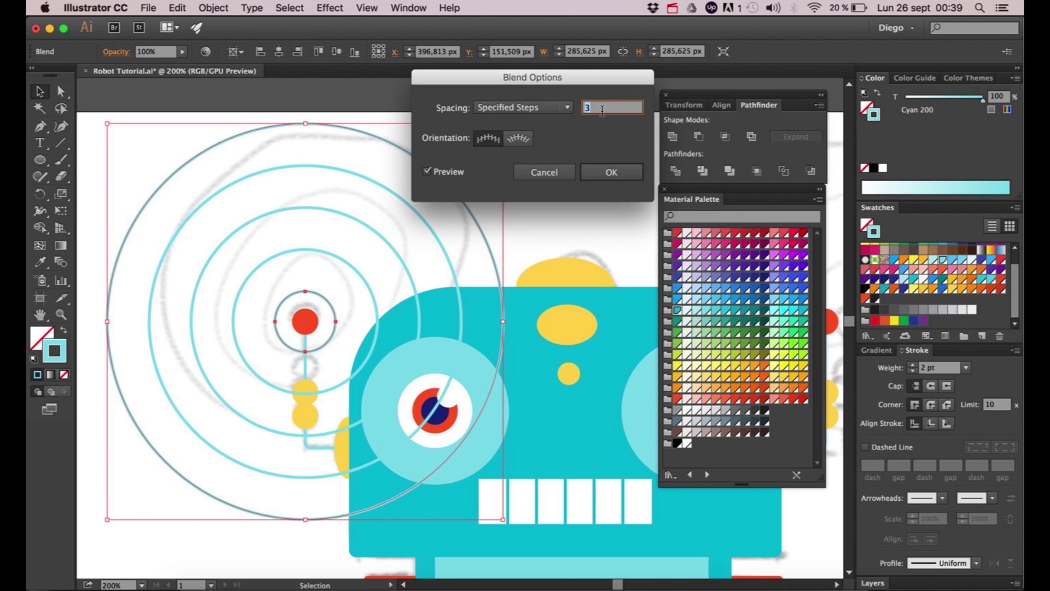
pyautogui.press('Up')
pyautogui.press('Up')
pyautogui.press('Up')
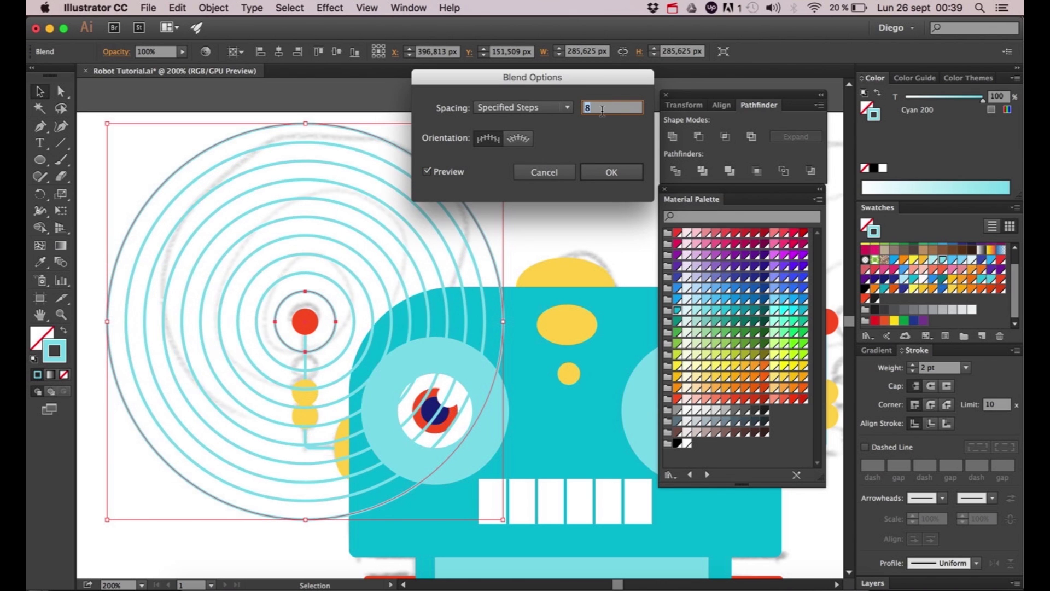
pyautogui.press('Down')
pyautogui.press('Down')
pyautogui.press('Down')
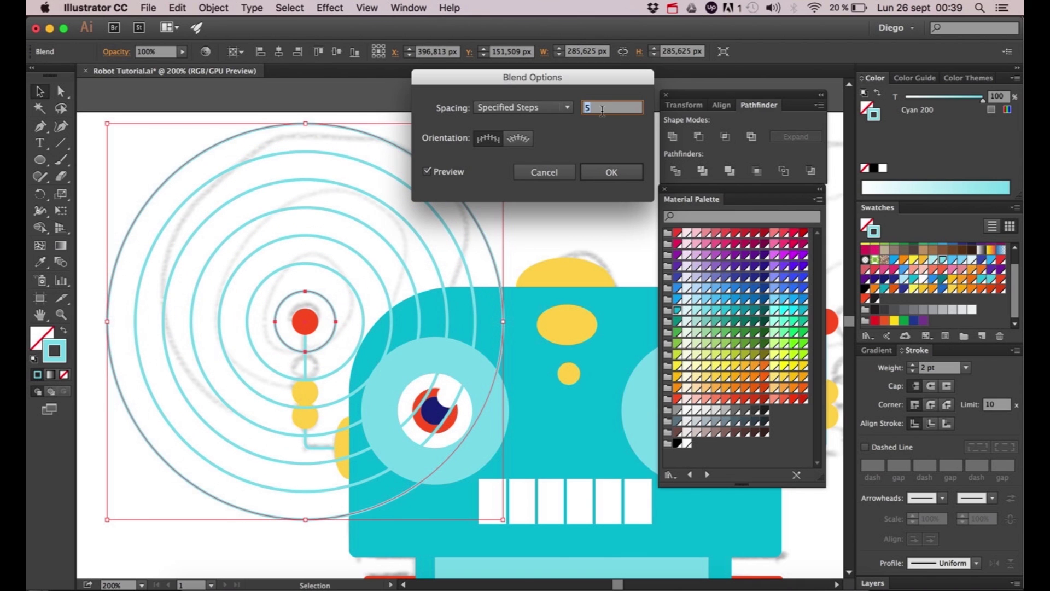
pyautogui.click(602, 169)
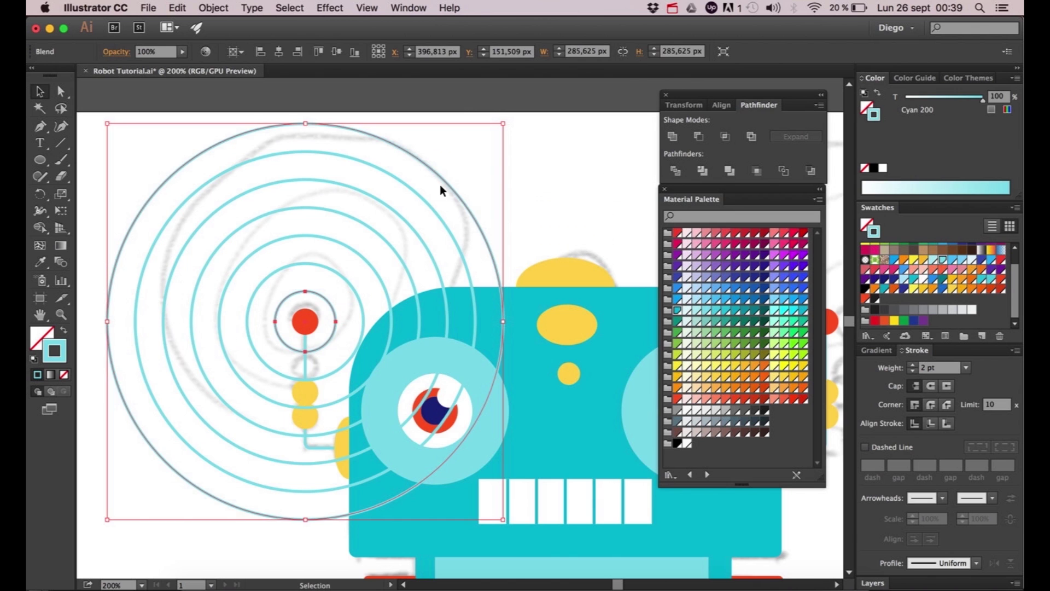
# - Duplicate the left antenna's circle blend straight across so the copy is centred on the right antenna's red ball
pyautogui.click(488, 173)
pyautogui.press('super+minus')
pyautogui.moveTo(493, 178); pyautogui.dragTo(351, 169)
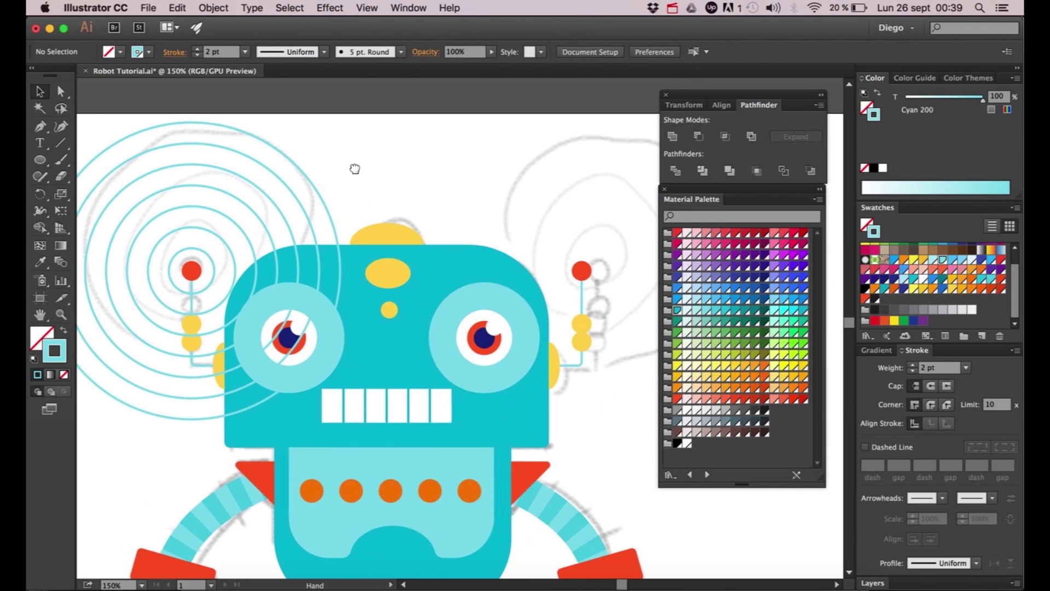
pyautogui.click(265, 165)
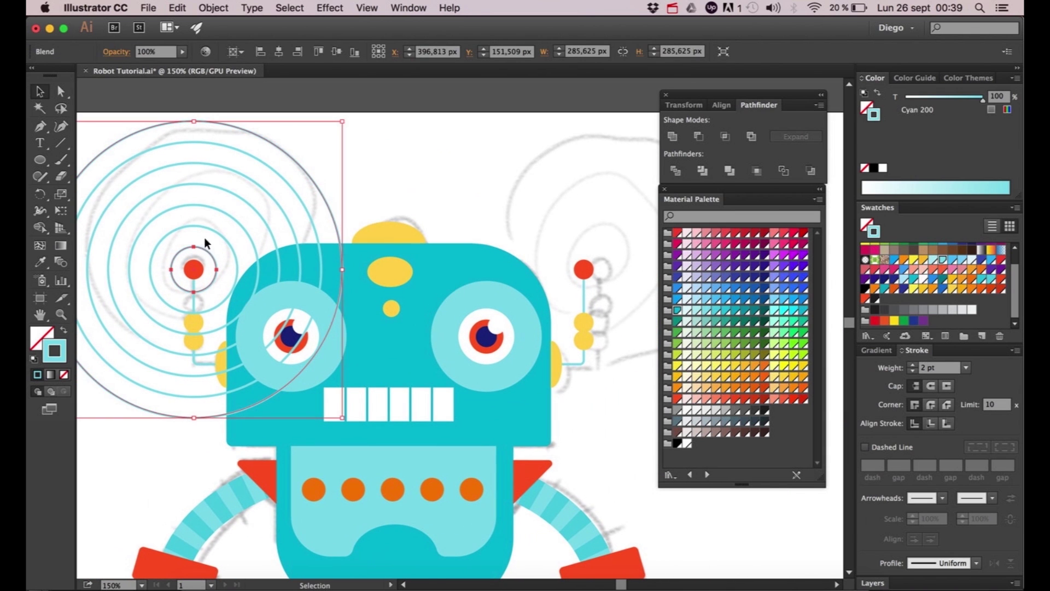
pyautogui.moveTo(199, 251); pyautogui.dragTo(586, 235)
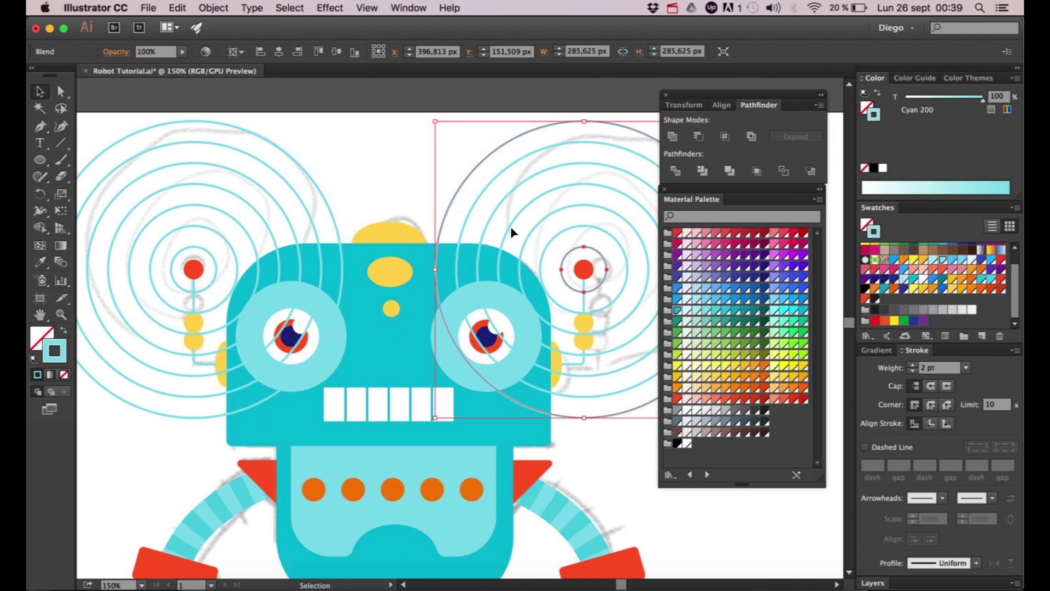
# - Select both antenna circle blends, cut them and paste them in back so they sit behind the robot
pyautogui.keyDown('shift'); pyautogui.click(227, 191); pyautogui.keyUp('shift')
pyautogui.press('super+minus')
pyautogui.press('super+minus')
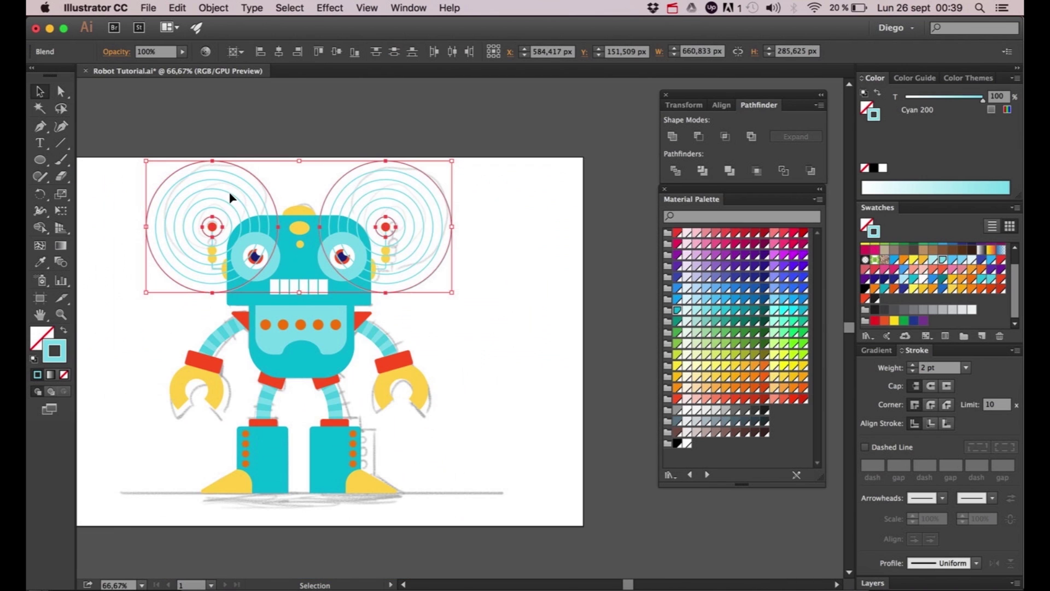
pyautogui.press('Delete')
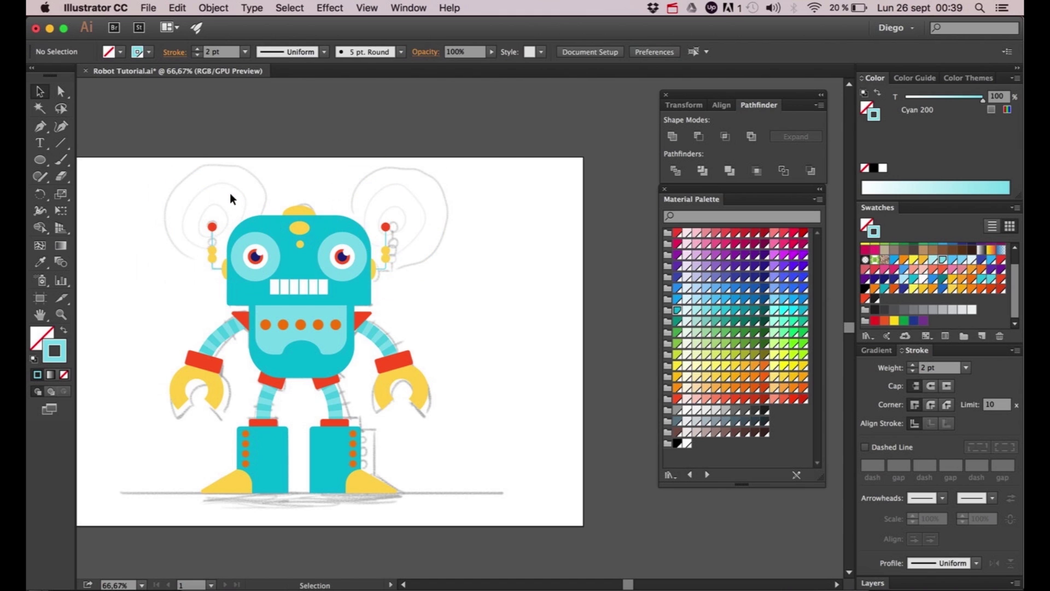
pyautogui.press('super+z')
pyautogui.click(358, 110)
pyautogui.moveTo(353, 117); pyautogui.dragTo(445, 118)
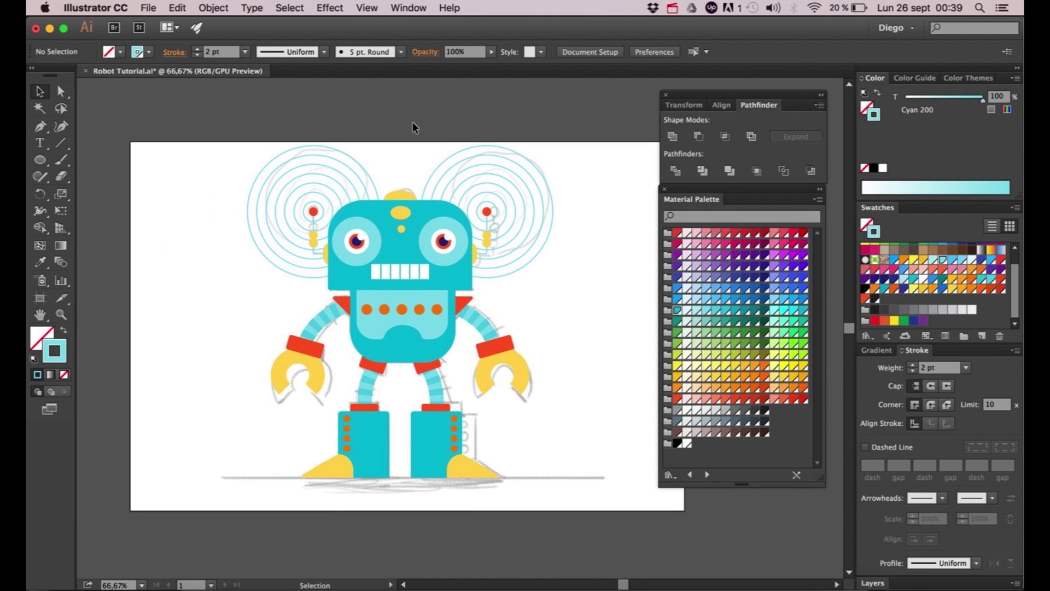
# - Draw a rectangle slightly larger than the artboard with an Indigo 900 fill and no stroke
pyautogui.moveTo(342, 138); pyautogui.dragTo(330, 129)
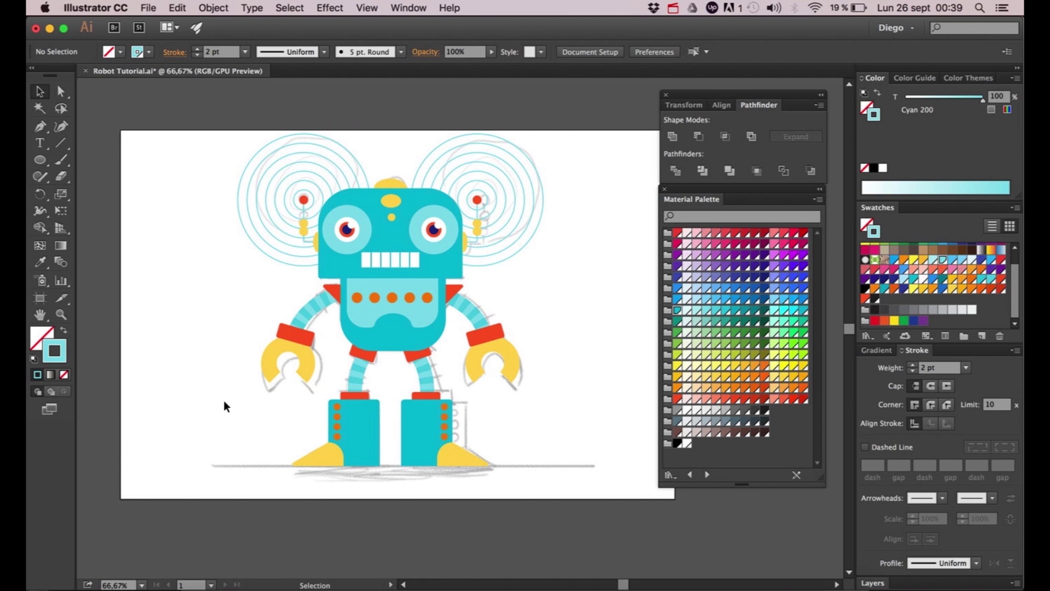
pyautogui.moveTo(197, 390); pyautogui.dragTo(159, 372)
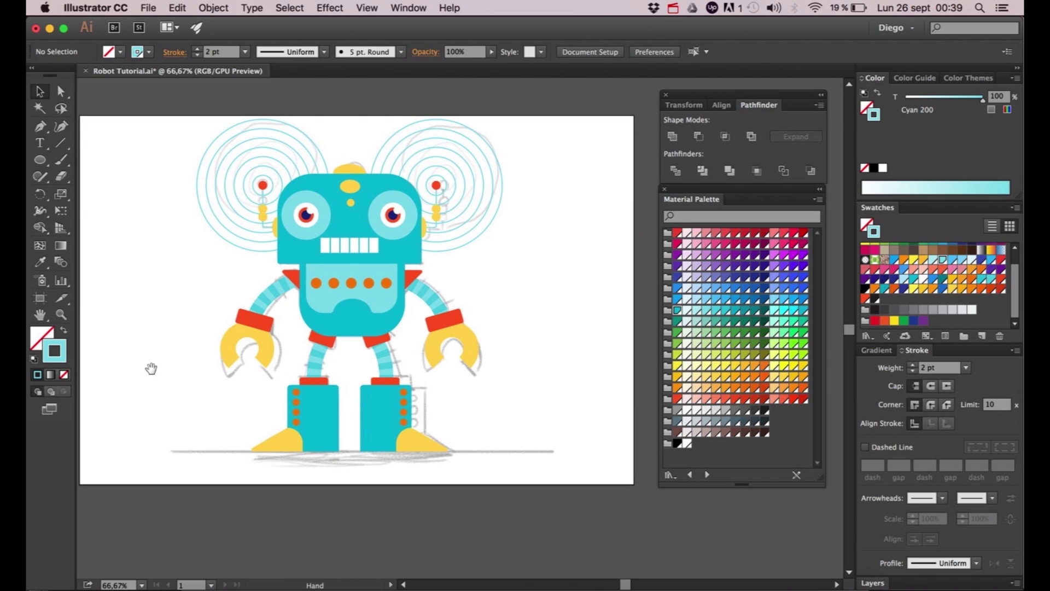
pyautogui.moveTo(45, 163); pyautogui.dragTo(110, 159)
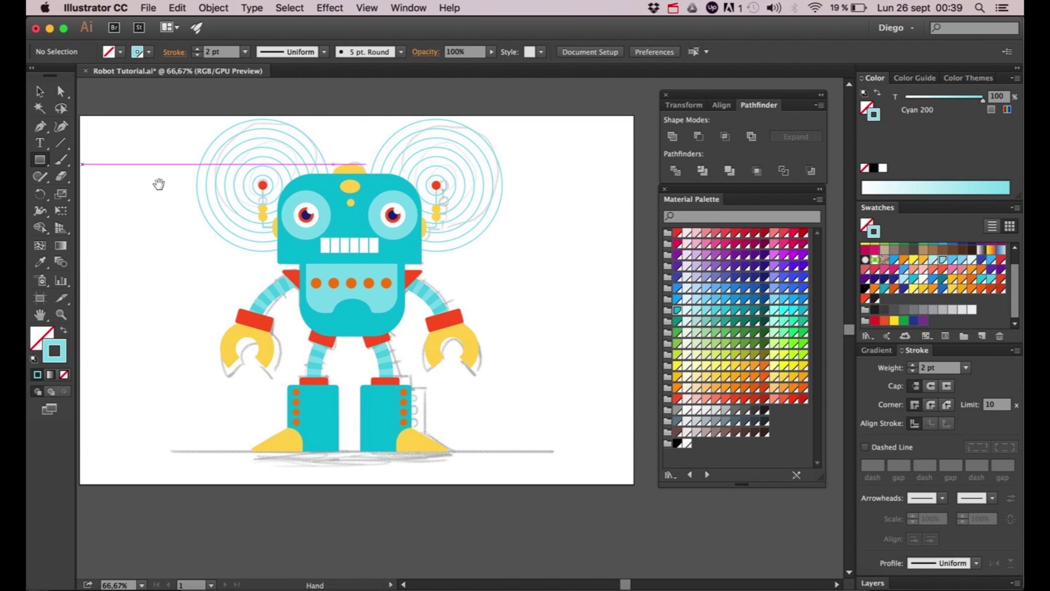
pyautogui.moveTo(171, 187); pyautogui.dragTo(182, 187)
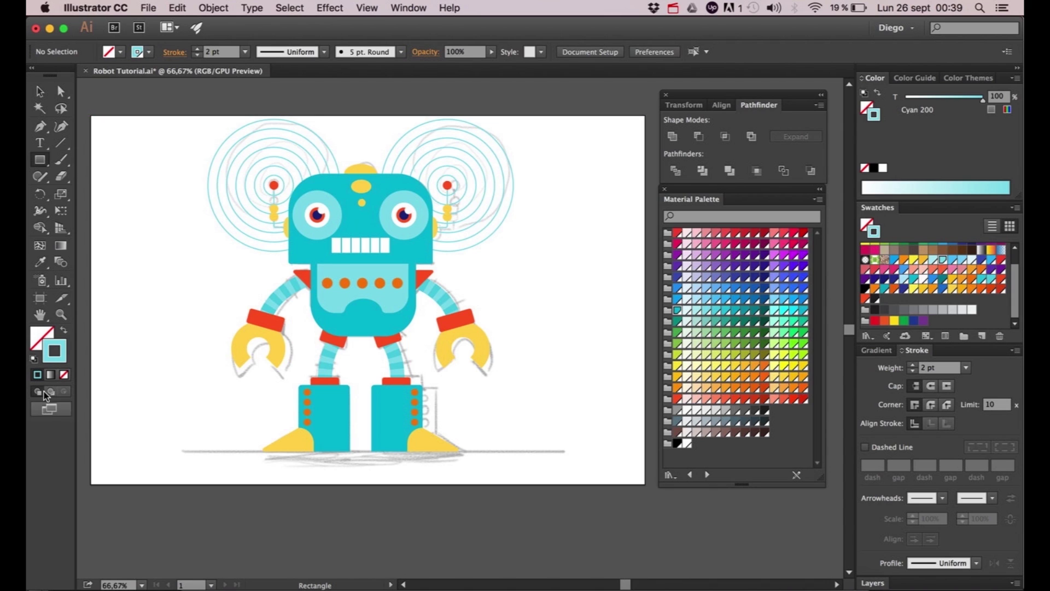
pyautogui.click(64, 331)
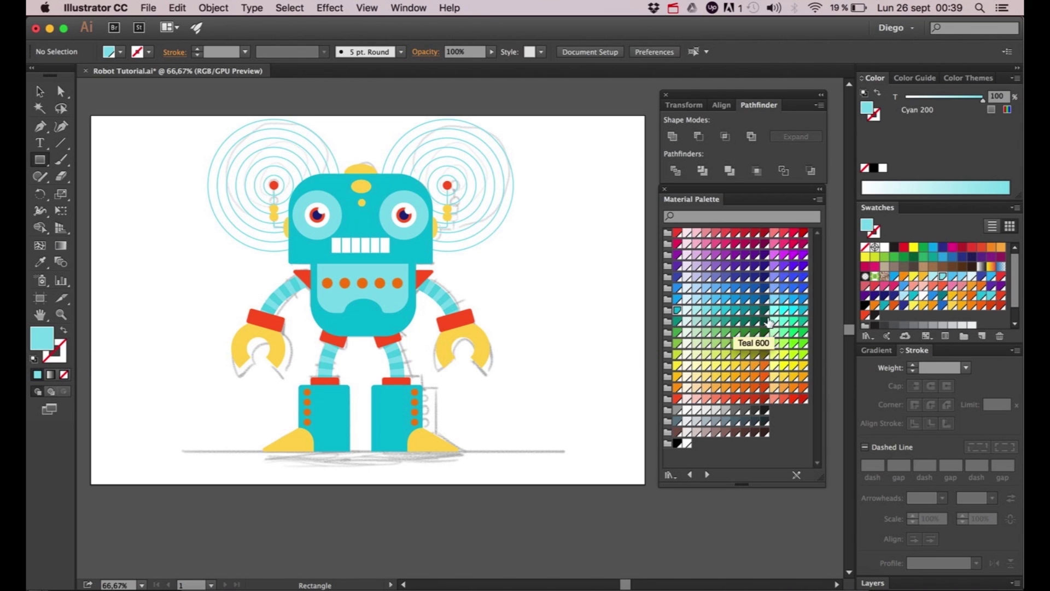
pyautogui.click(764, 279)
pyautogui.hscroll(-2, 591, 300)
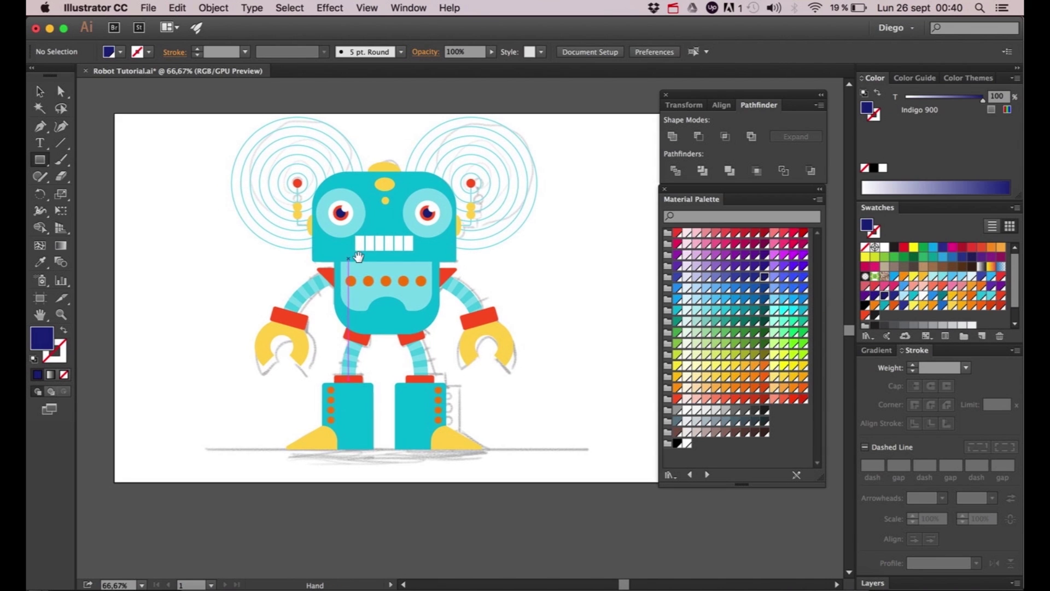
pyautogui.moveTo(108, 109); pyautogui.dragTo(487, 504)
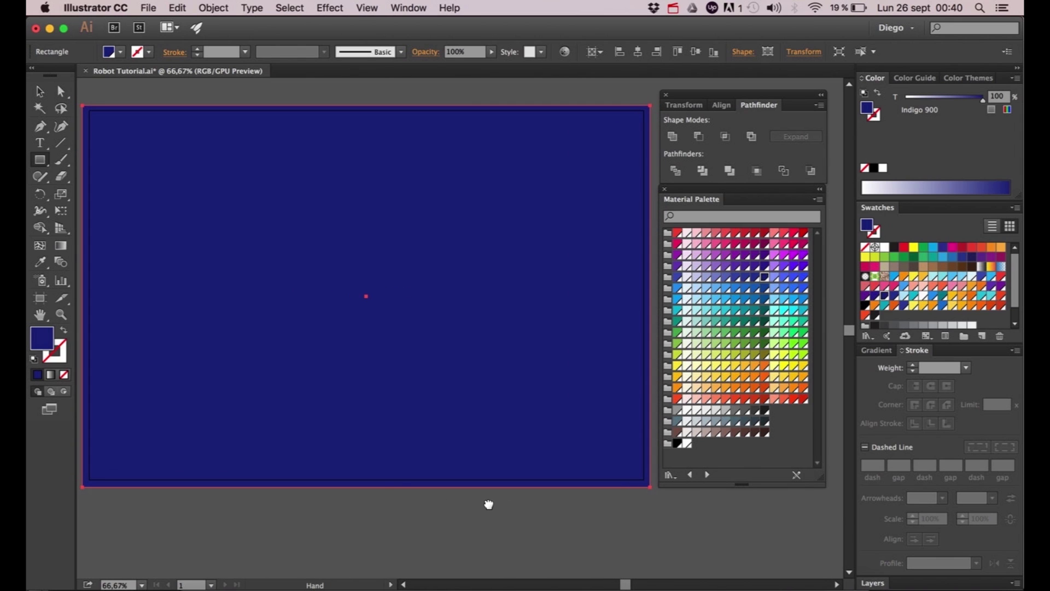
# - Cut the Indigo 900 rectangle and paste it in back as the background behind the robot and antenna waves
pyautogui.press('v')
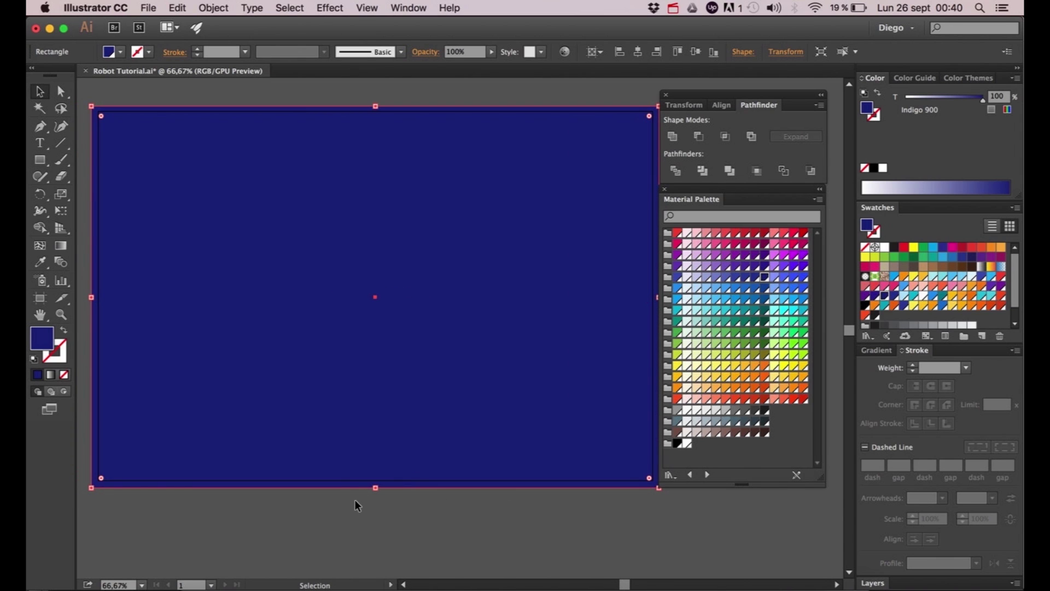
pyautogui.click(249, 504)
pyautogui.click(124, 448)
pyautogui.press('a')
pyautogui.press('Delete')
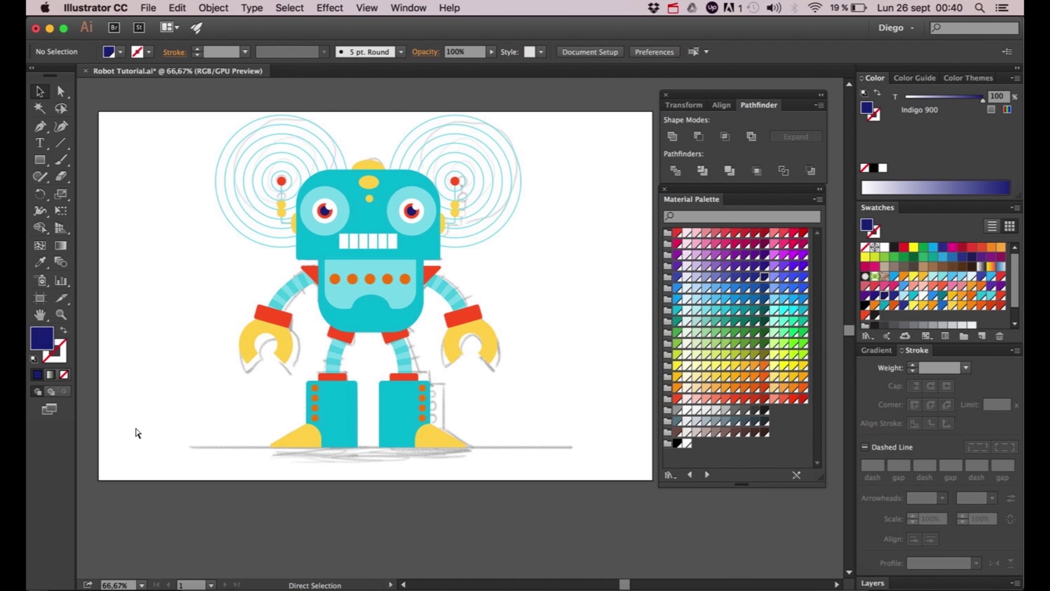
pyautogui.press('super+b')
pyautogui.click(86, 249)
pyautogui.press('space')
pyautogui.moveTo(84, 254); pyautogui.dragTo(96, 268)
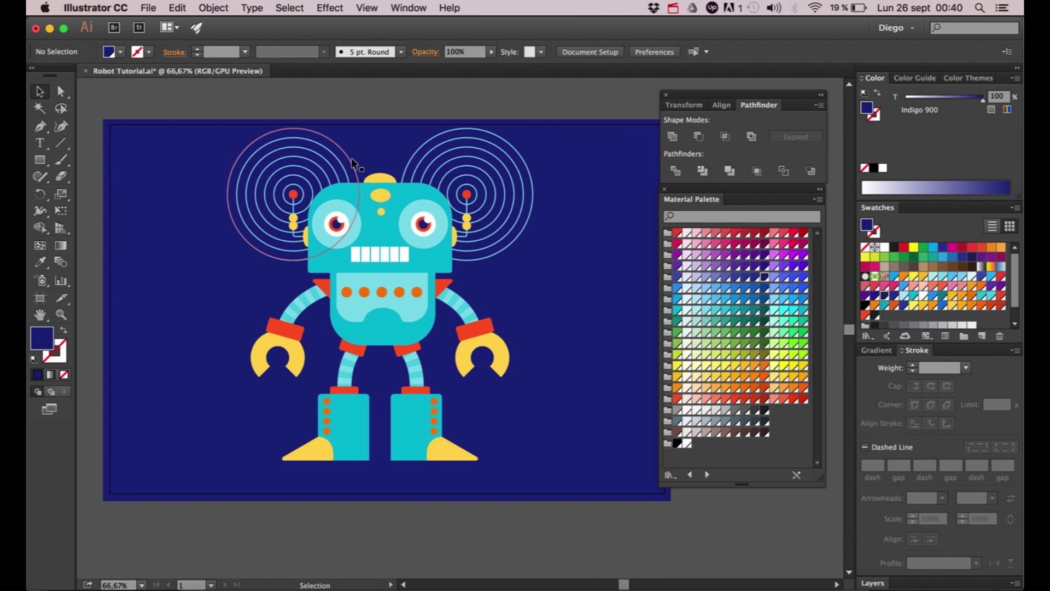
# - Directly select the outermost circle of each antenna blend, give both an Indigo 900 stroke, and deselect
pyautogui.scroll(1, 337, 111)
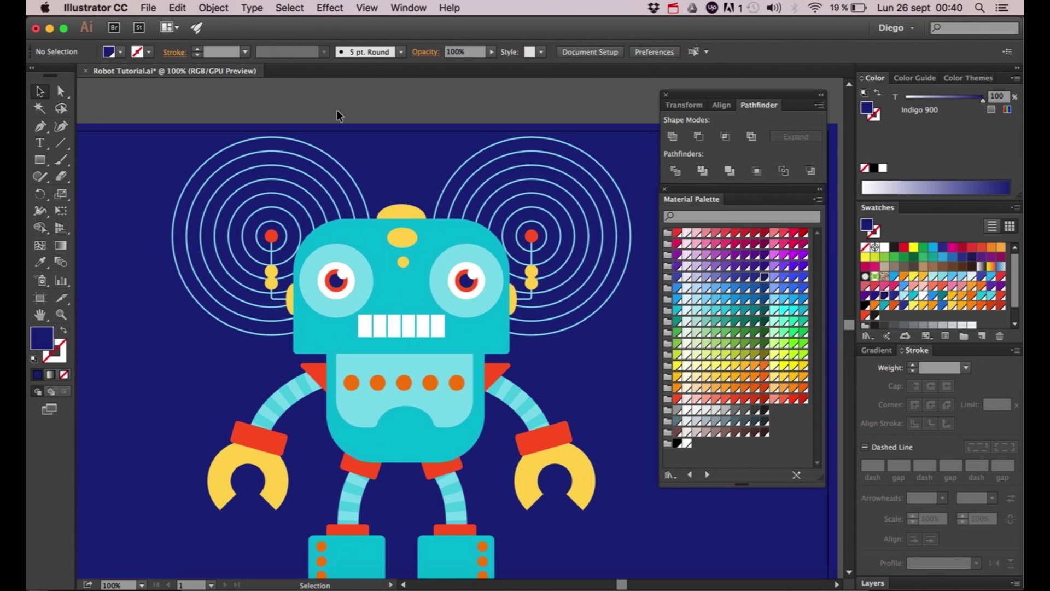
pyautogui.scroll(1, 336, 109)
pyautogui.press('a')
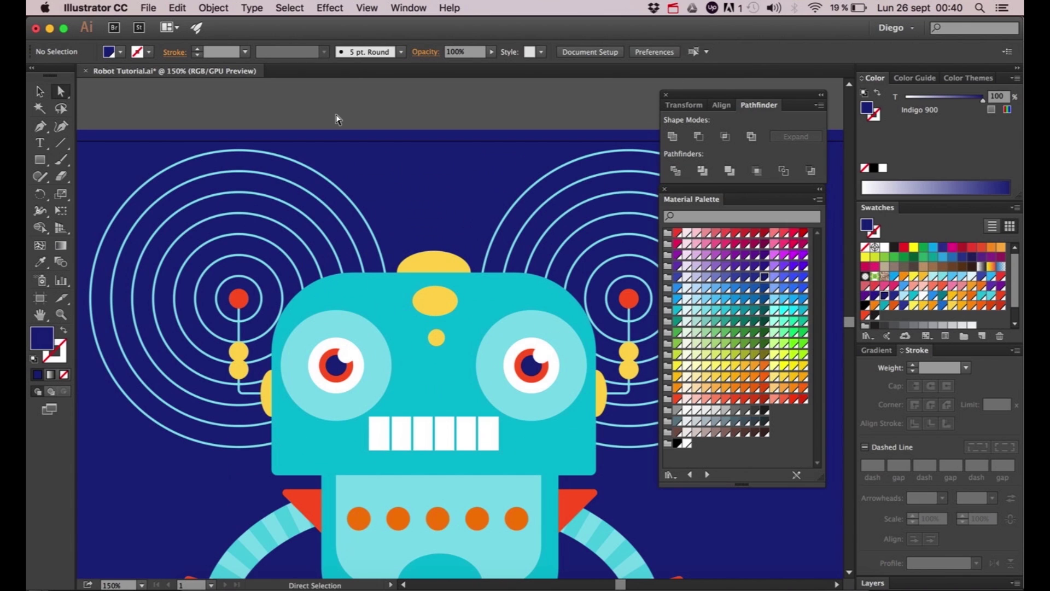
pyautogui.hscroll(3, 335, 119)
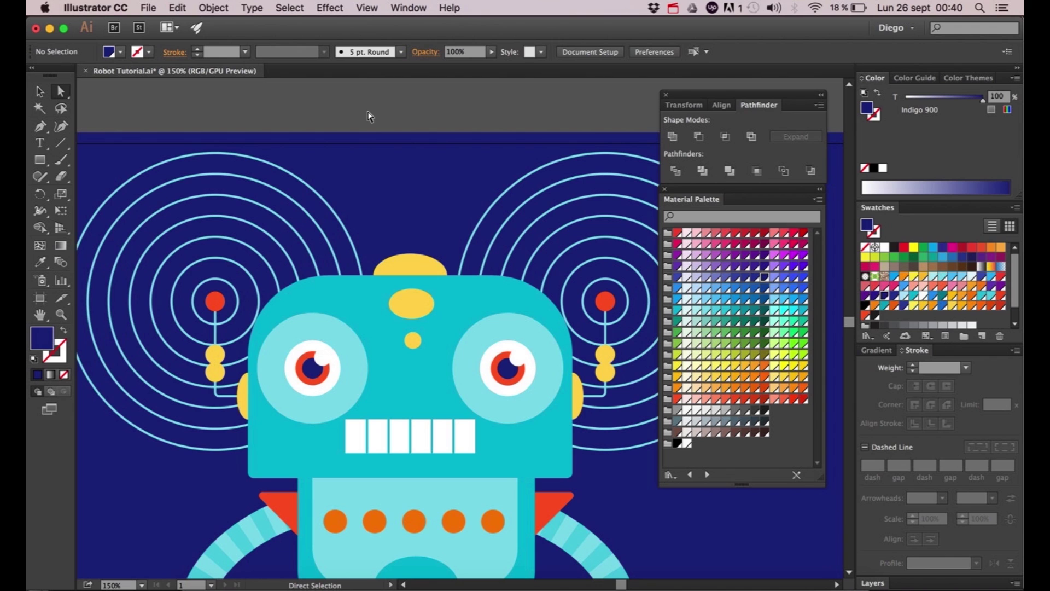
pyautogui.click(282, 173)
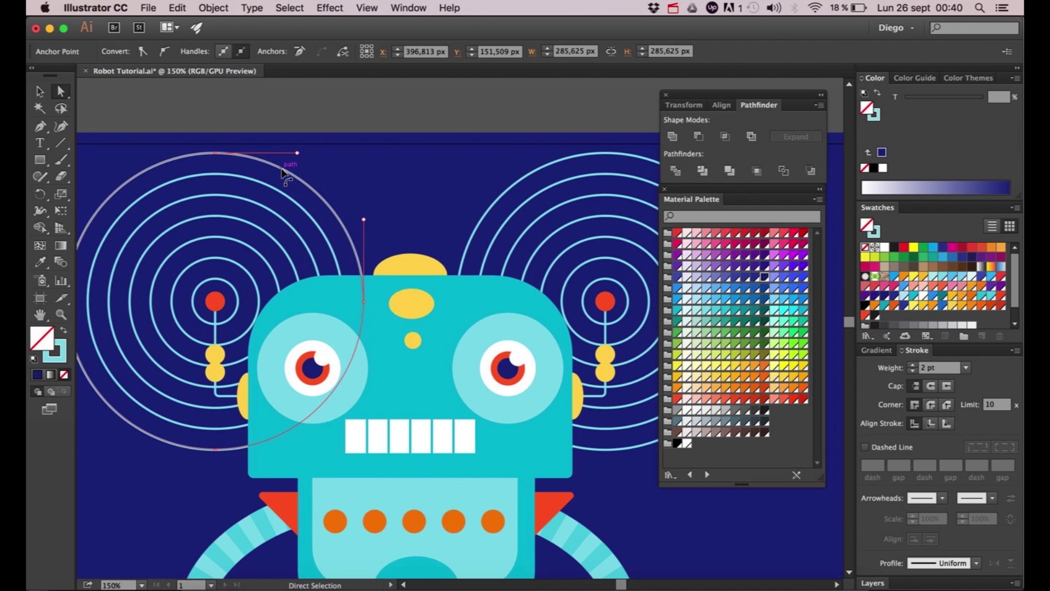
pyautogui.keyDown('shift'); pyautogui.click(540, 173); pyautogui.keyUp('shift')
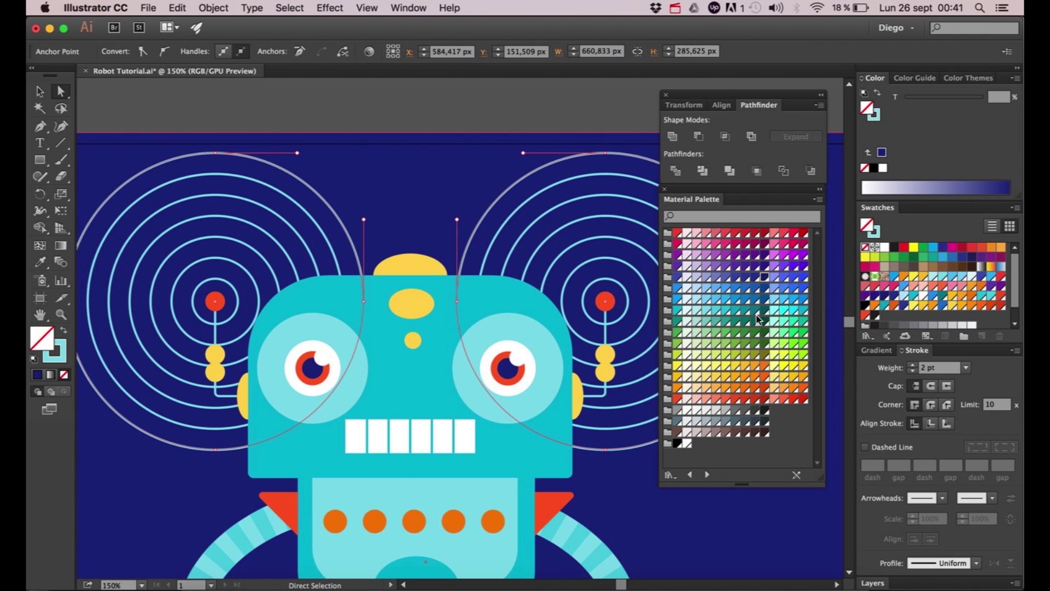
pyautogui.press('x')
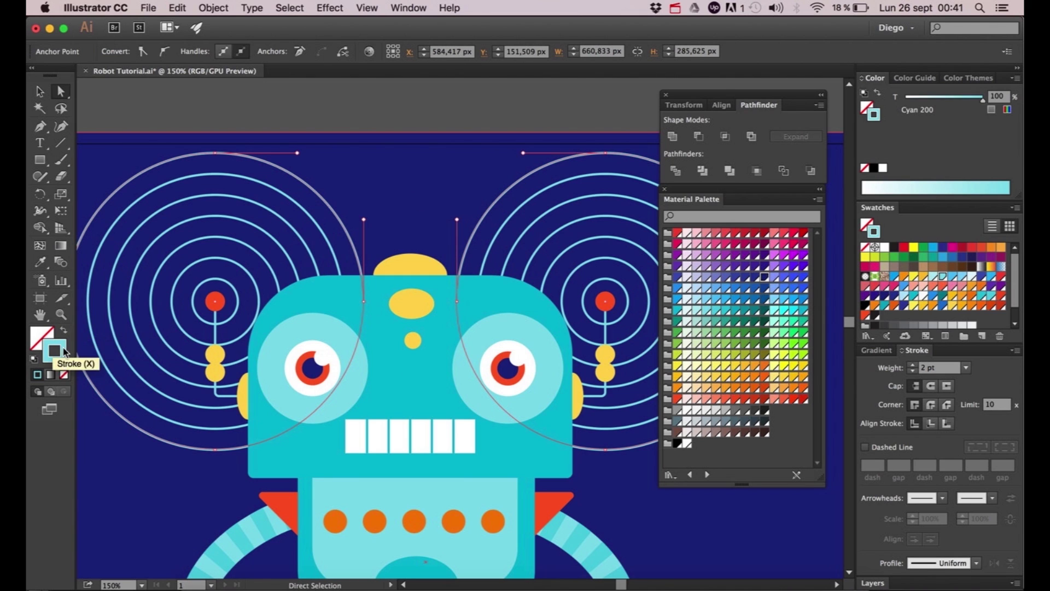
pyautogui.click(764, 277)
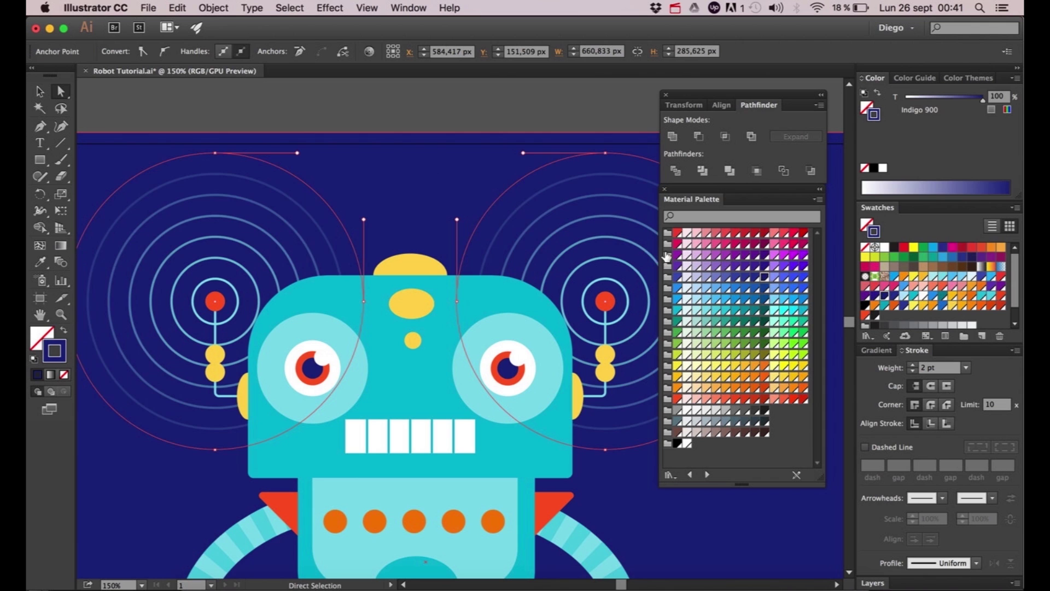
pyautogui.click(395, 112)
# - Examine the antenna waves up close and the whole robot against the dark background
pyautogui.press('super+minus')
pyautogui.press('super+minus')
pyautogui.keyDown('alt'); pyautogui.scroll(1, 305, 192); pyautogui.keyUp('alt')
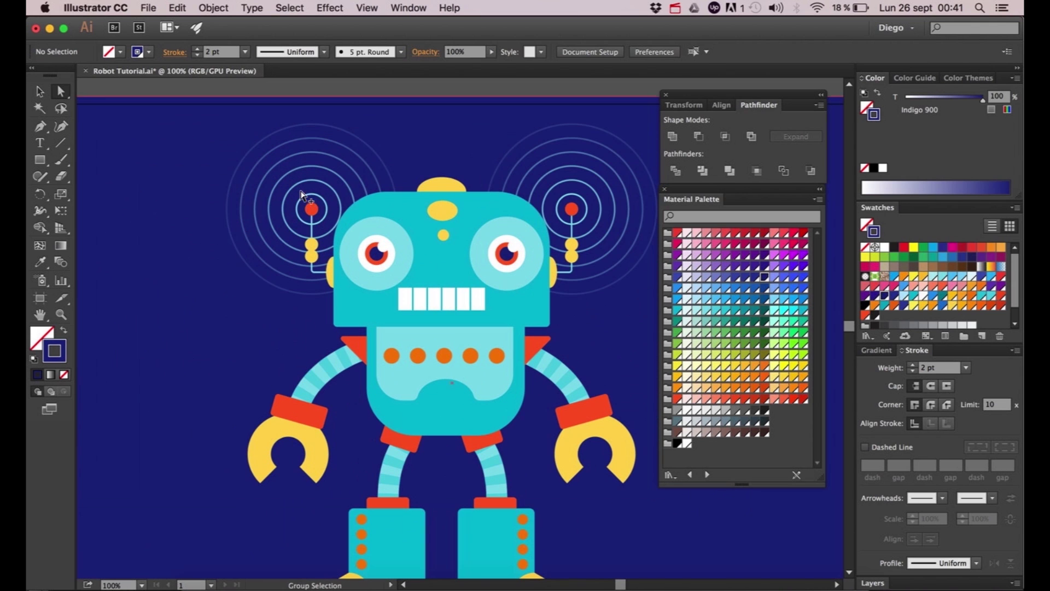
pyautogui.keyDown('alt'); pyautogui.scroll(1, 304, 197); pyautogui.keyUp('alt')
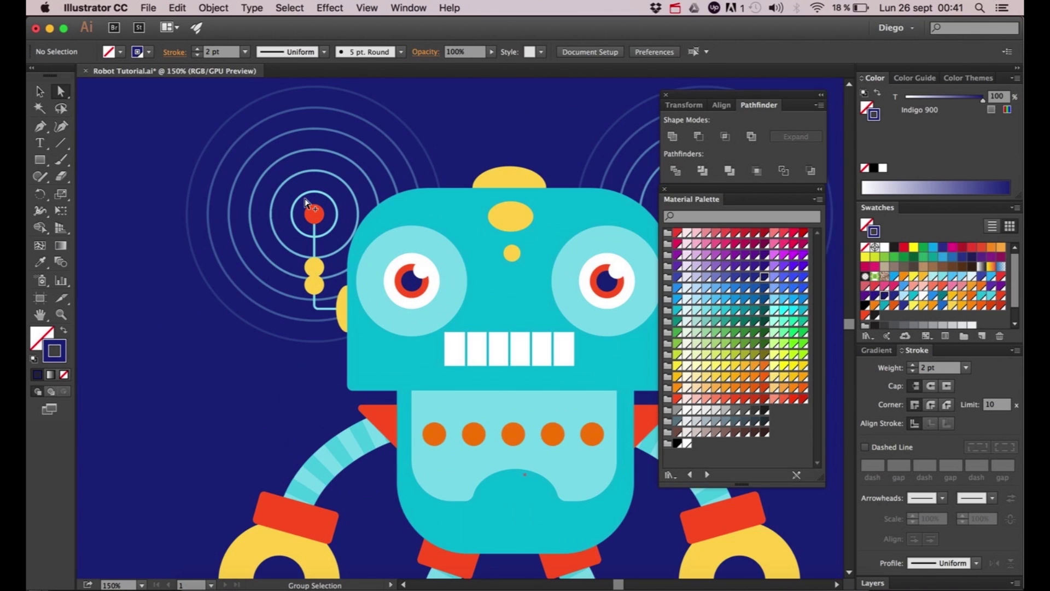
pyautogui.scroll(5, 266, 132)
pyautogui.hscroll(2, 266, 131)
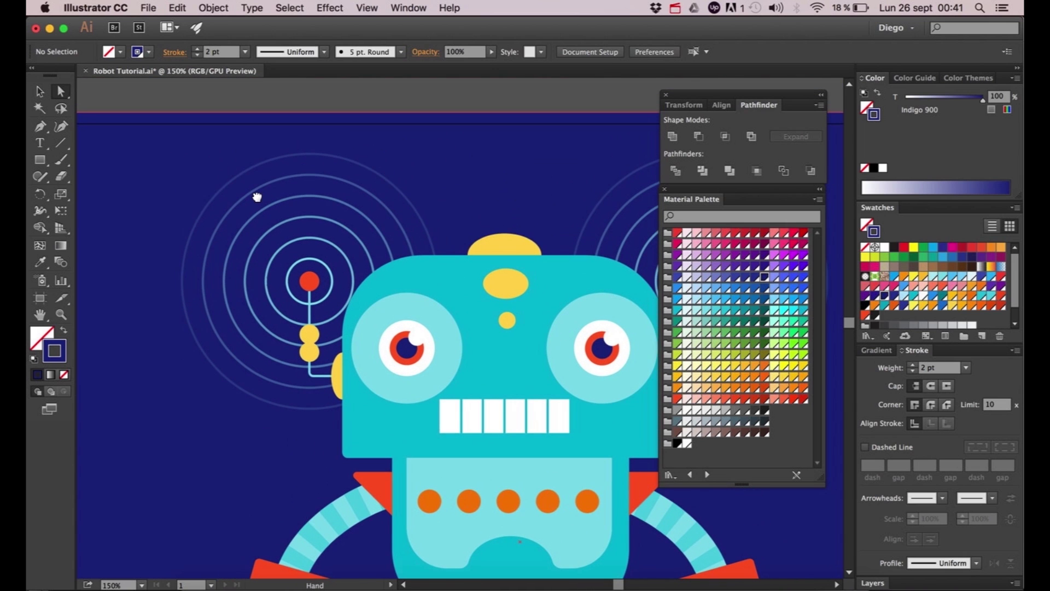
pyautogui.keyDown('alt'); pyautogui.scroll(-2, 277, 110); pyautogui.keyUp('alt')
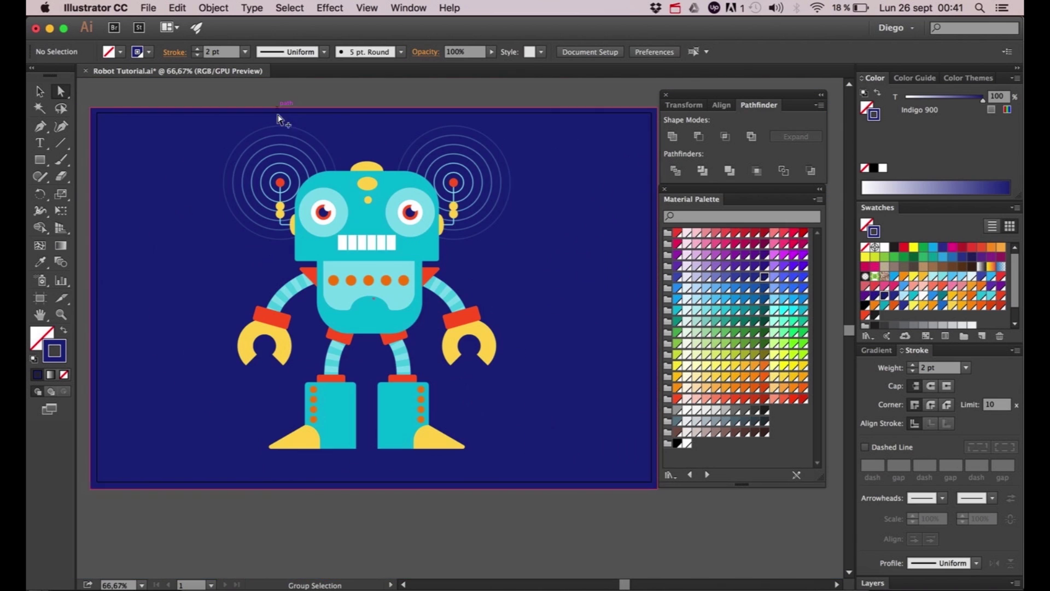
pyautogui.scroll(-1, 300, 262)
pyautogui.keyDown('alt'); pyautogui.scroll(2, 269, 159); pyautogui.keyUp('alt')
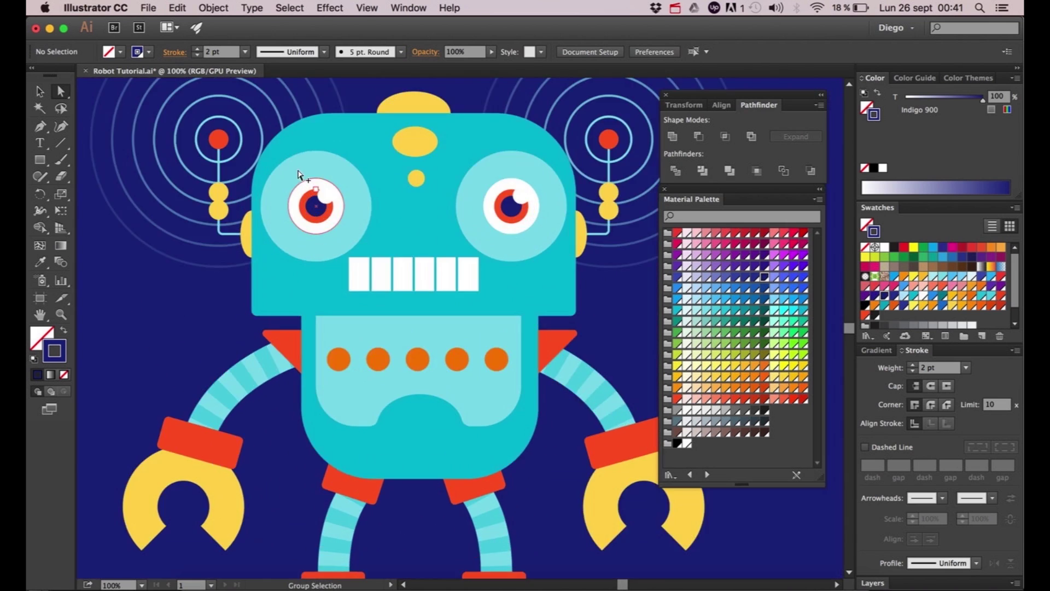
# - Directly select the innermost circle of each antenna blend, give both a Blue 700 stroke, and deselect
pyautogui.scroll(1, 265, 226)
pyautogui.moveTo(240, 233); pyautogui.dragTo(239, 233)
pyautogui.click(220, 223)
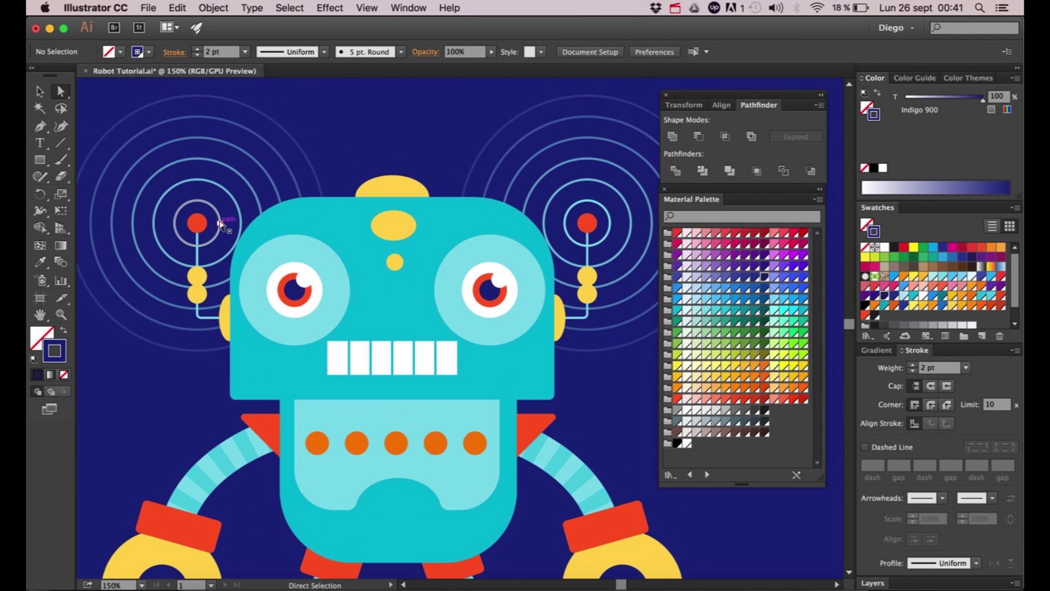
pyautogui.keyDown('shift'); pyautogui.click(609, 224); pyautogui.keyUp('shift')
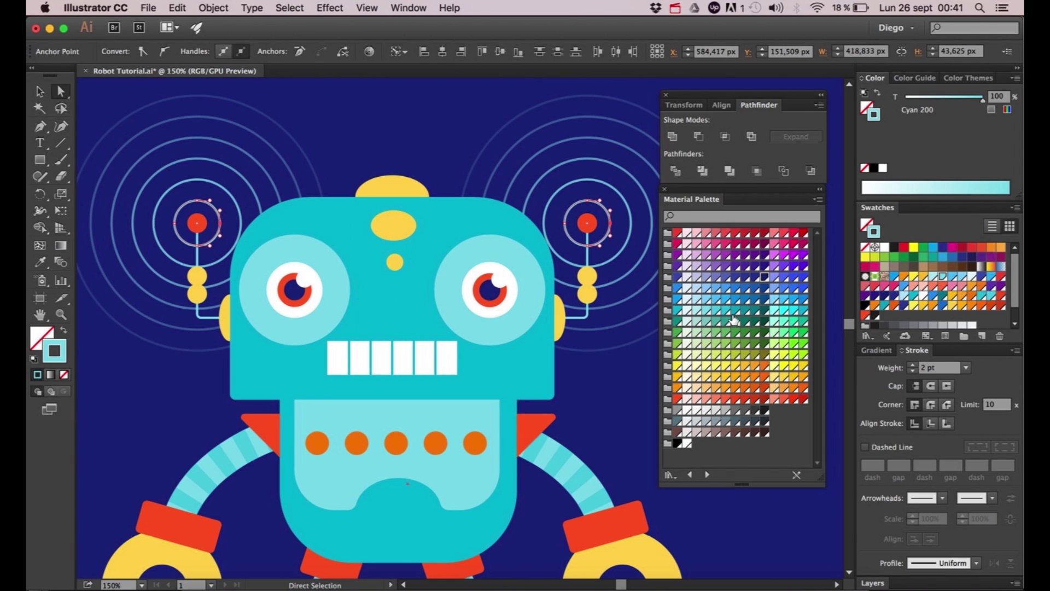
pyautogui.click(736, 278)
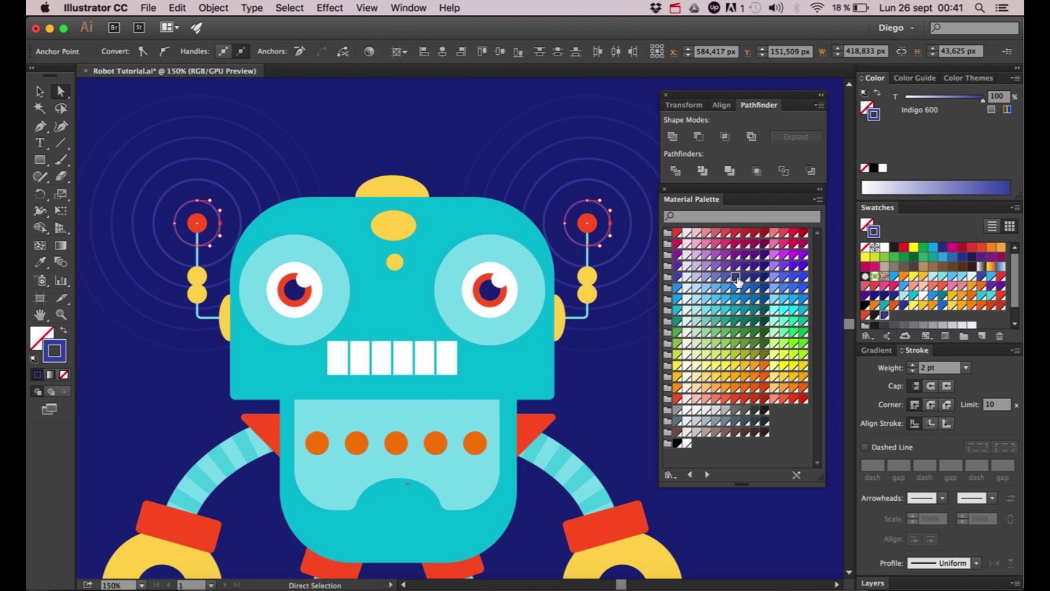
pyautogui.click(745, 288)
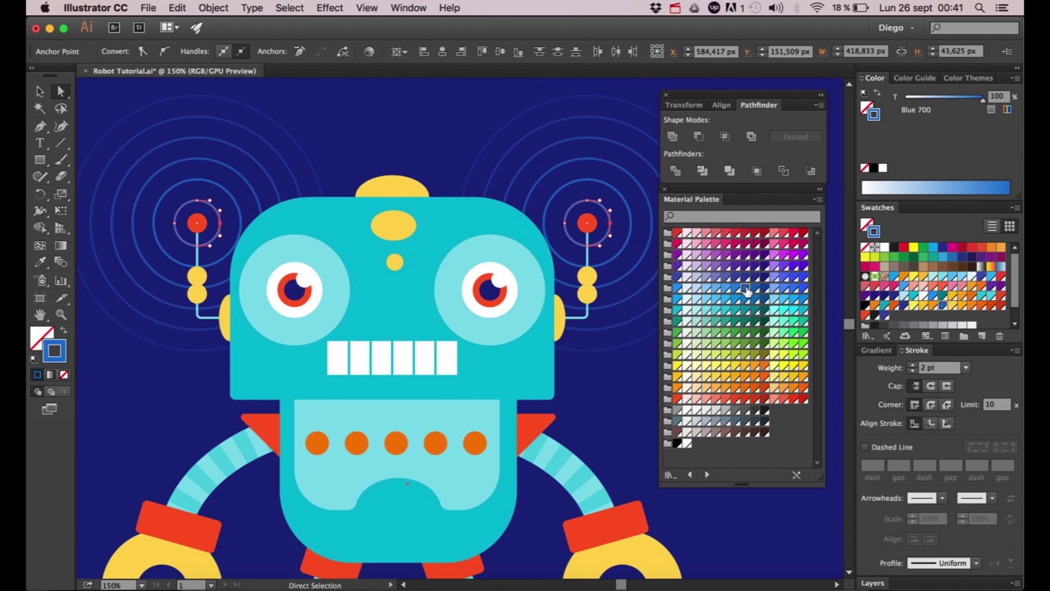
pyautogui.press('super+minus')
pyautogui.press('super+minus')
pyautogui.click(307, 127)
pyautogui.moveTo(297, 117); pyautogui.dragTo(346, 109)
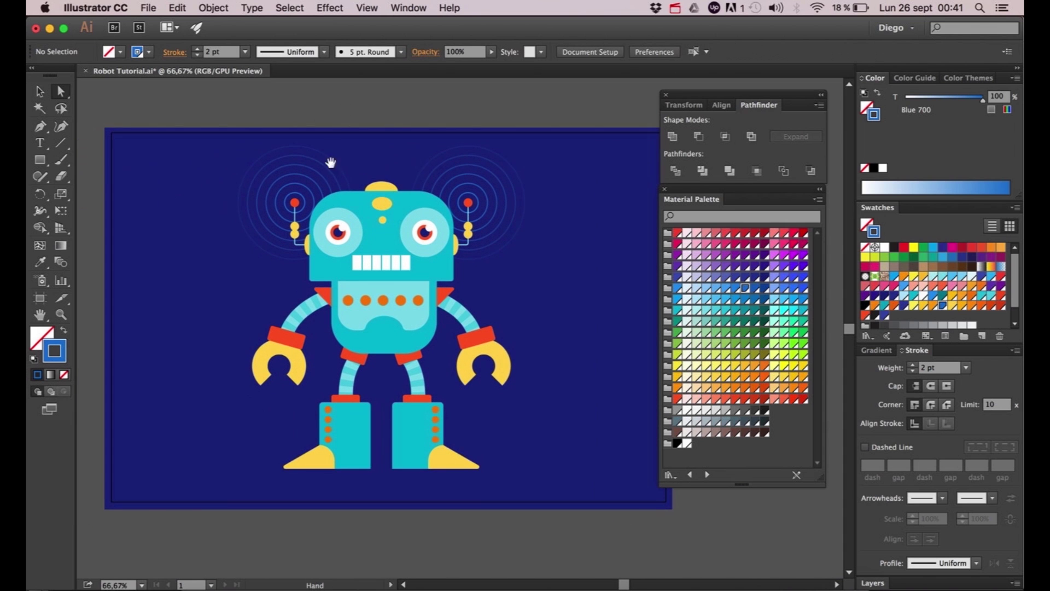
# - Duplicate the body shape slightly upward and subtract the copy with Minus Front, leaving a curved strip along the body's lower edge
pyautogui.moveTo(318, 176); pyautogui.dragTo(334, 143)
pyautogui.press('super+plus')
pyautogui.moveTo(330, 266); pyautogui.dragTo(244, 317)
pyautogui.scroll(-1, 312, 368)
pyautogui.scroll(1, 305, 363)
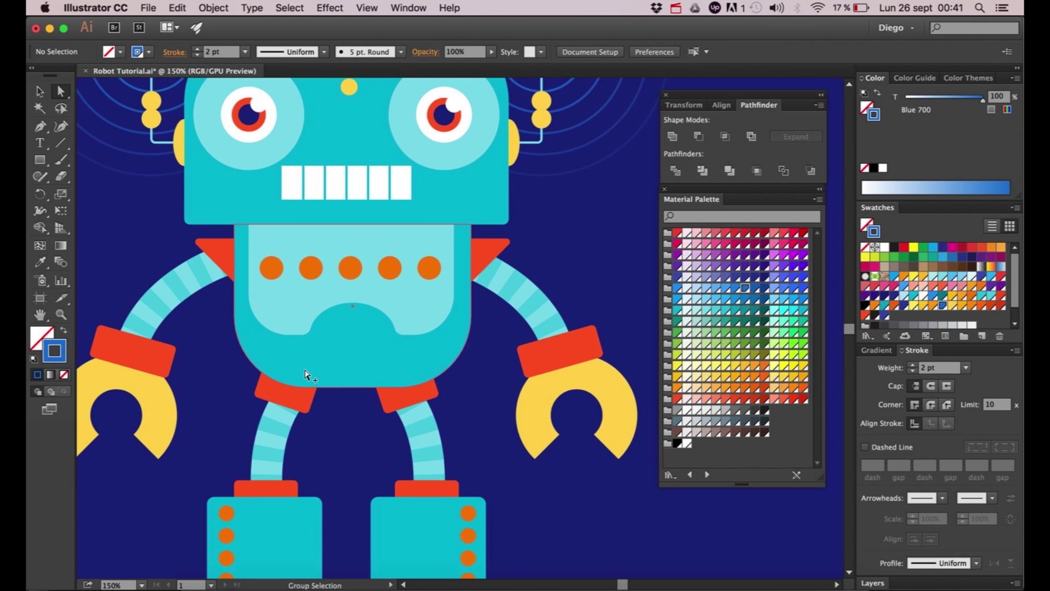
pyautogui.scroll(1, 305, 376)
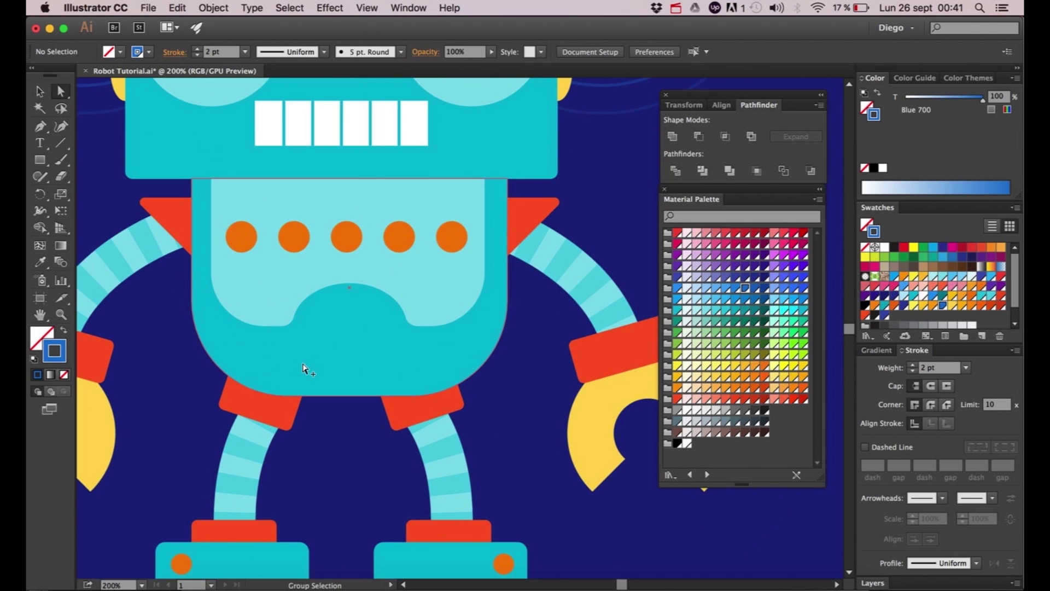
pyautogui.scroll(1, 303, 368)
pyautogui.click(296, 370)
pyautogui.moveTo(297, 371); pyautogui.dragTo(321, 382)
pyautogui.press('v')
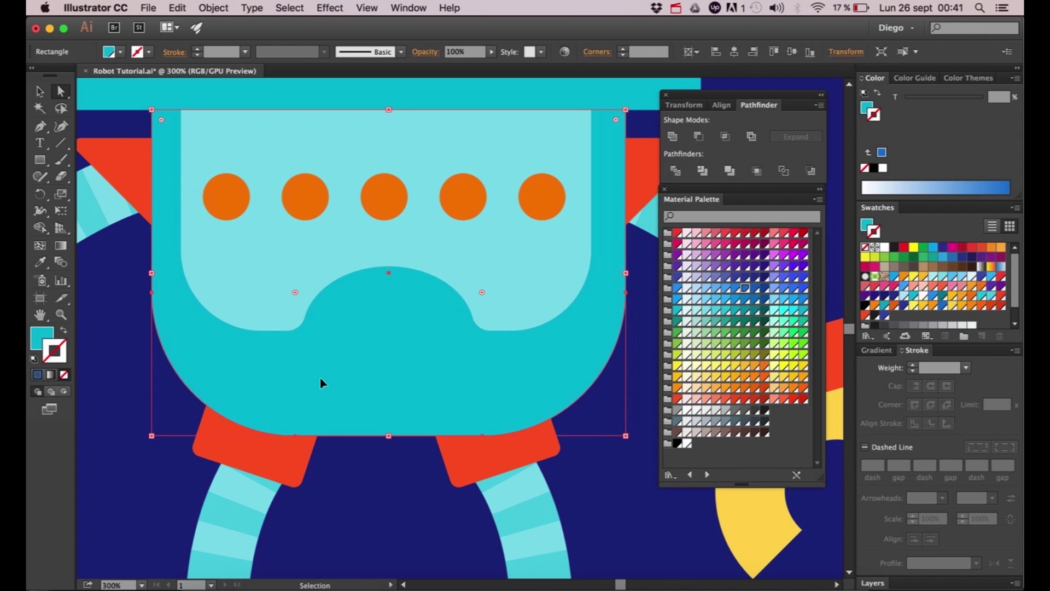
pyautogui.press('a')
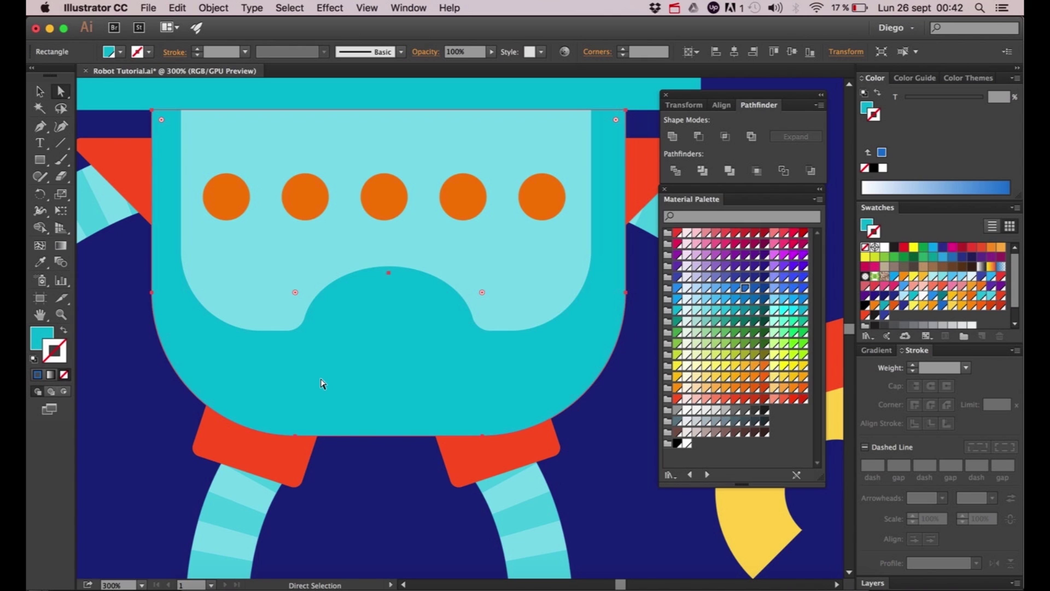
pyautogui.press('v')
pyautogui.press('a')
pyautogui.moveTo(304, 401)
pyautogui.mouseDown()
pyautogui.moveTo(303, 368)
pyautogui.moveTo(302, 421)
pyautogui.mouseUp()
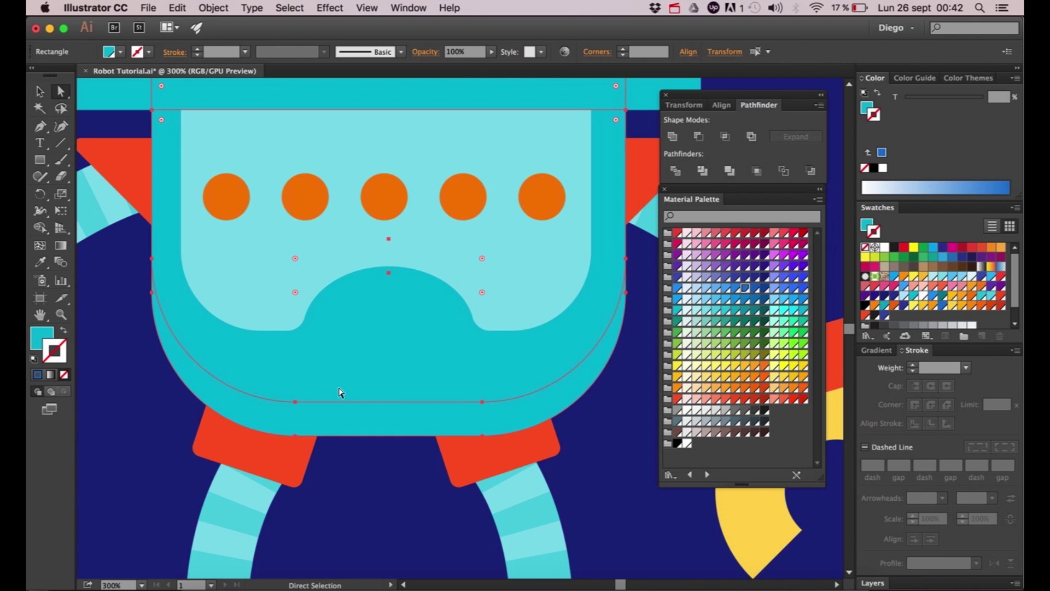
pyautogui.click(700, 137)
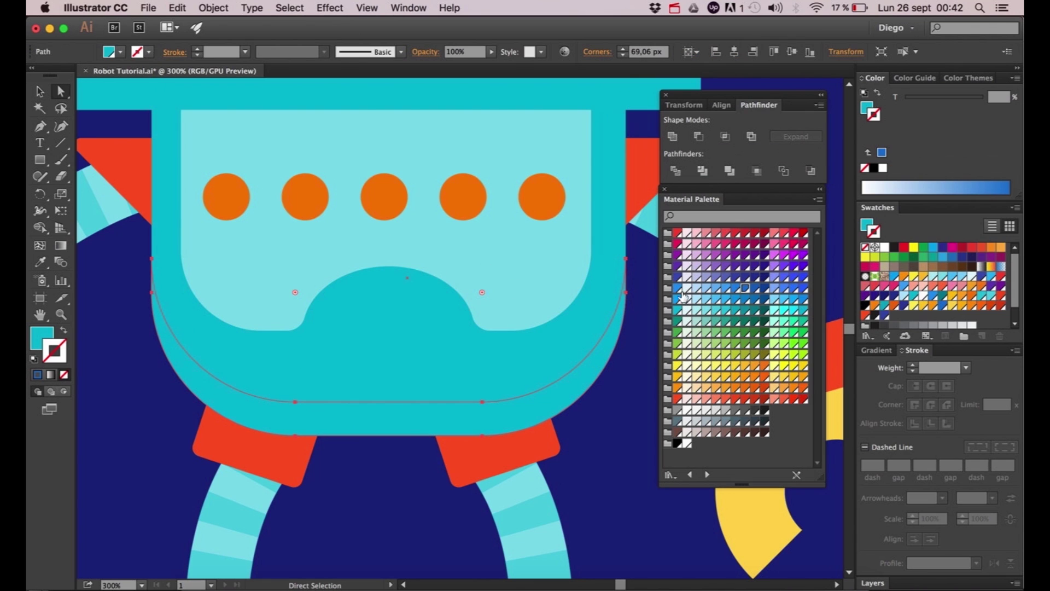
# - Fill the strip along the body's lower edge with Cyan 600, without a stroke, and deselect it
pyautogui.click(735, 311)
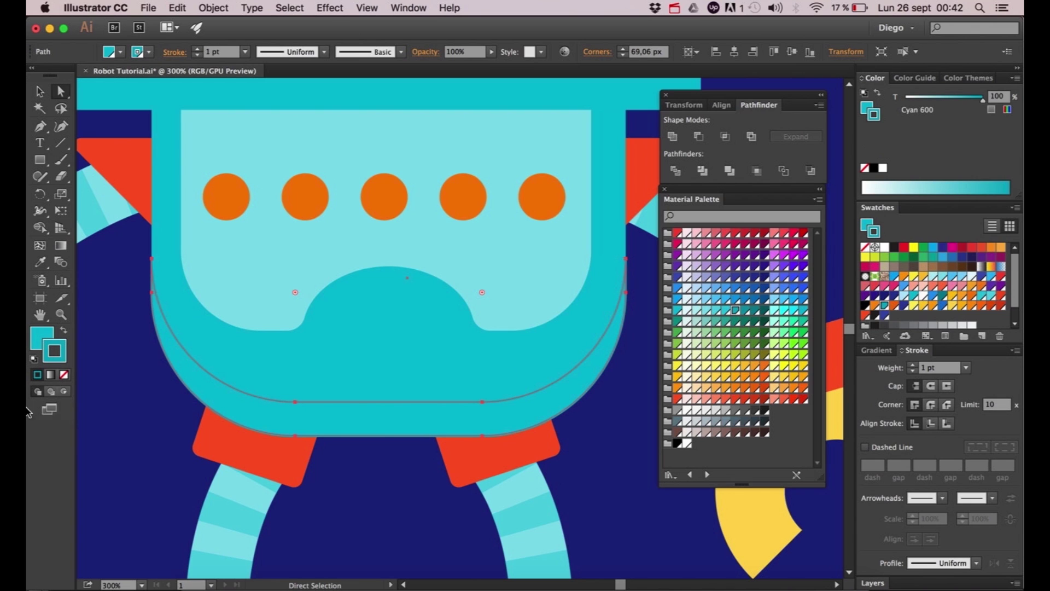
pyautogui.click(64, 373)
pyautogui.click(39, 339)
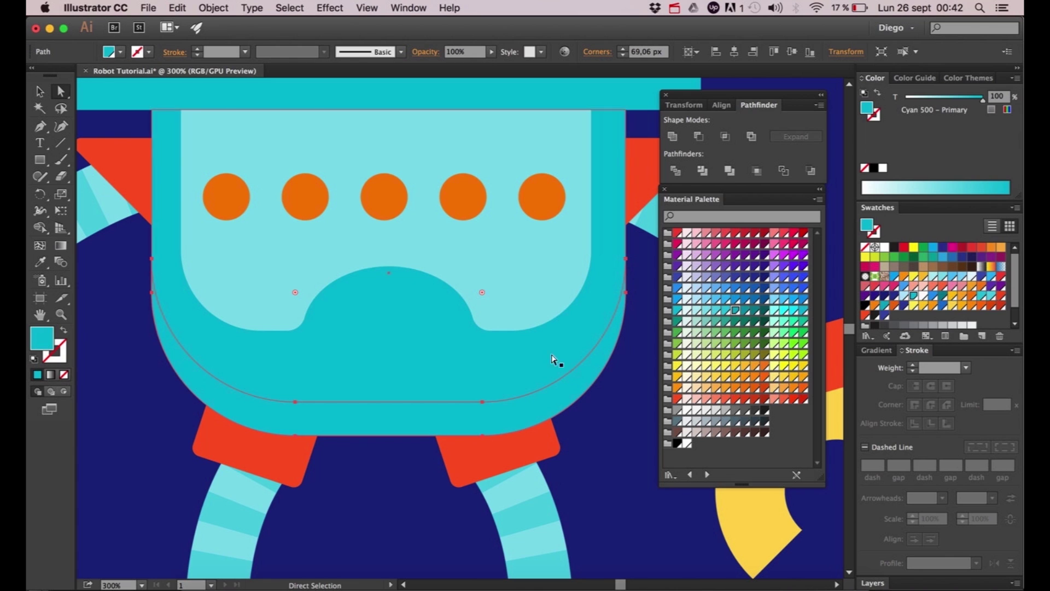
pyautogui.click(735, 312)
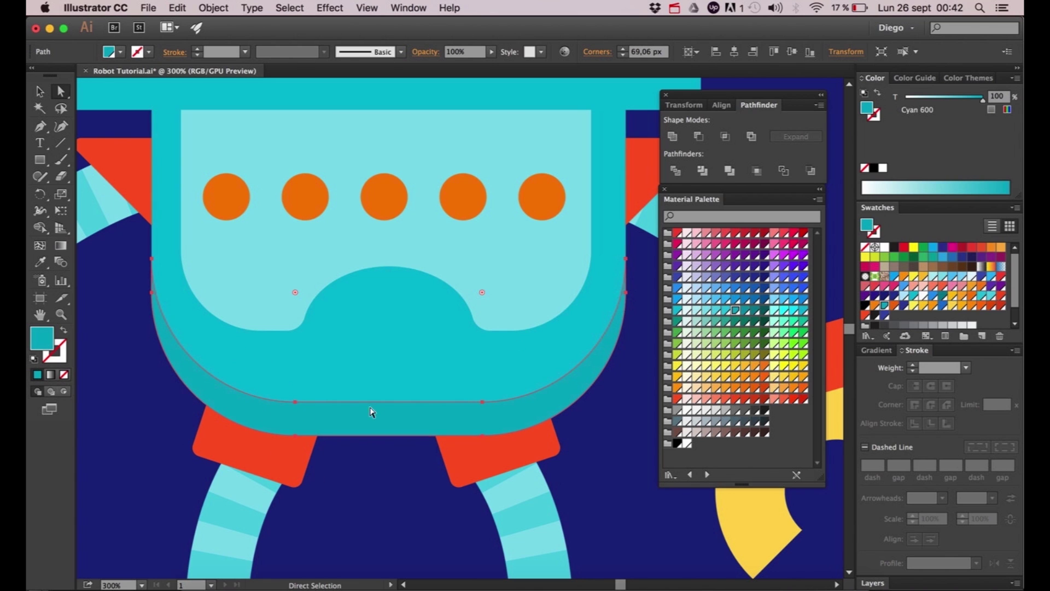
pyautogui.scroll(-2, 361, 429)
pyautogui.click(178, 358)
# - Duplicate the head shape slightly downward, subtract the copy, and fill the remaining strip along the head's upper edge with Cyan 300
pyautogui.moveTo(375, 428); pyautogui.dragTo(331, 459)
pyautogui.scroll(1, 296, 153)
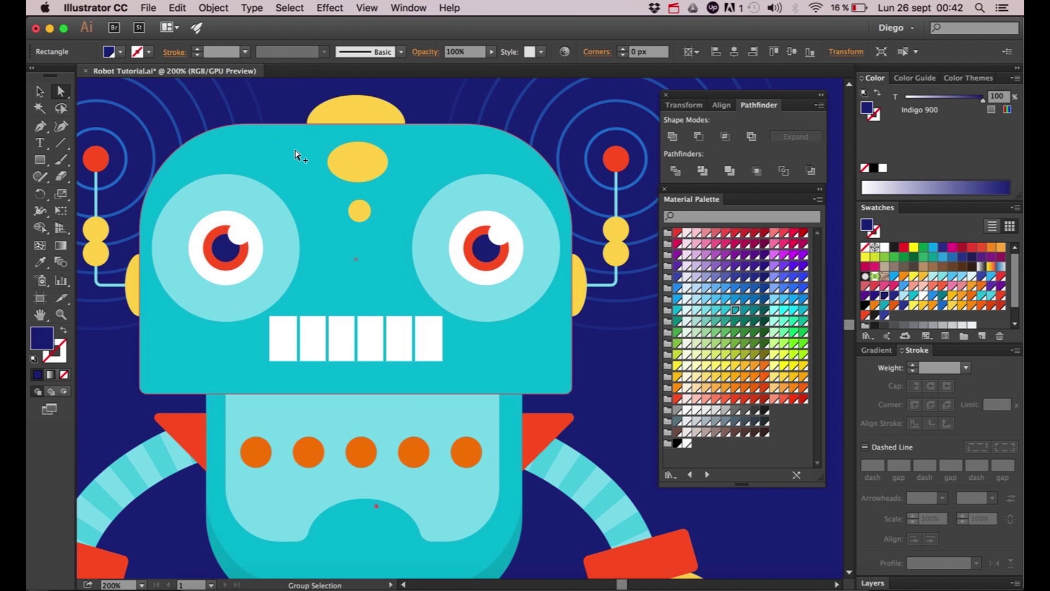
pyautogui.keyDown('super'); pyautogui.click(296, 155); pyautogui.keyUp('super')
pyautogui.moveTo(295, 155); pyautogui.dragTo(293, 163)
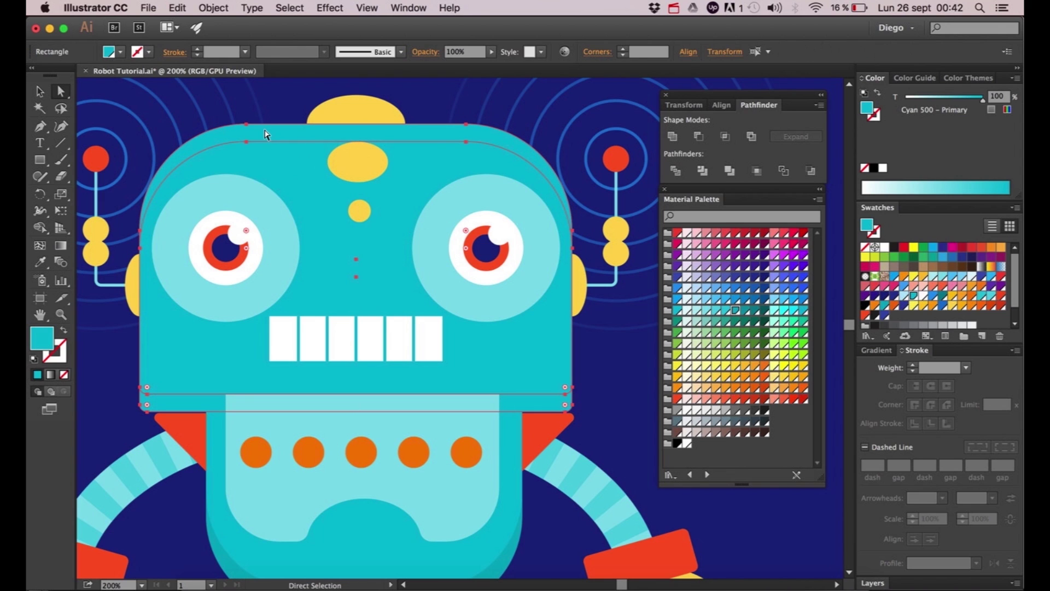
pyautogui.press('Delete')
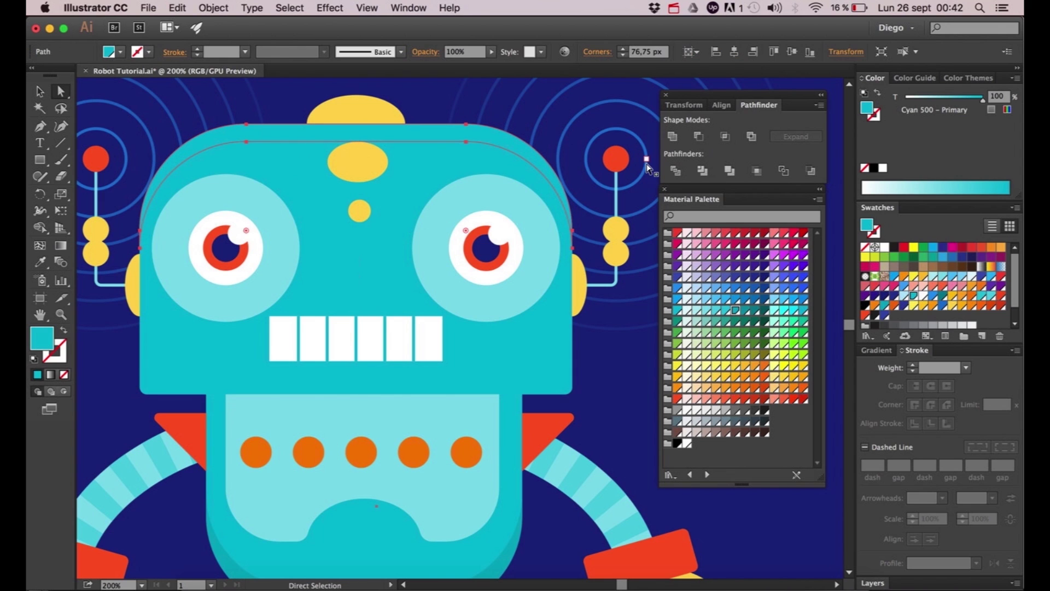
pyautogui.click(710, 311)
pyautogui.press('super+z')
pyautogui.click(441, 300)
pyautogui.press('super+minus')
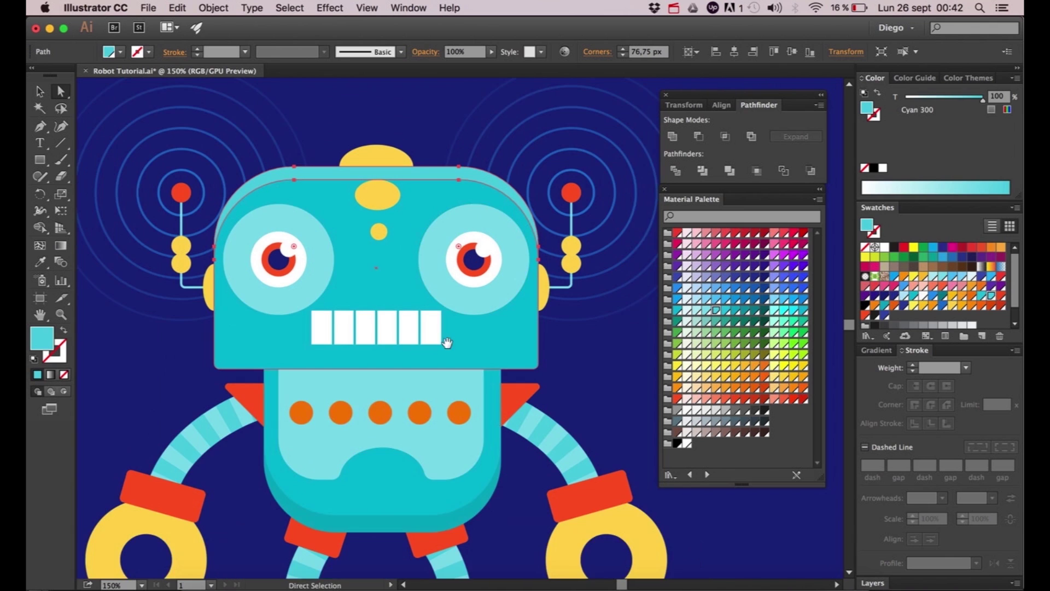
# - Draw a circle centred in the left claw, trim it to the claw shape, and fill the inner band with a darker amber
pyautogui.scroll(-3, 328, 331)
pyautogui.hscroll(-2, 328, 331)
pyautogui.click(158, 332)
pyautogui.moveTo(338, 364); pyautogui.dragTo(343, 268)
pyautogui.moveTo(323, 415); pyautogui.dragTo(381, 309)
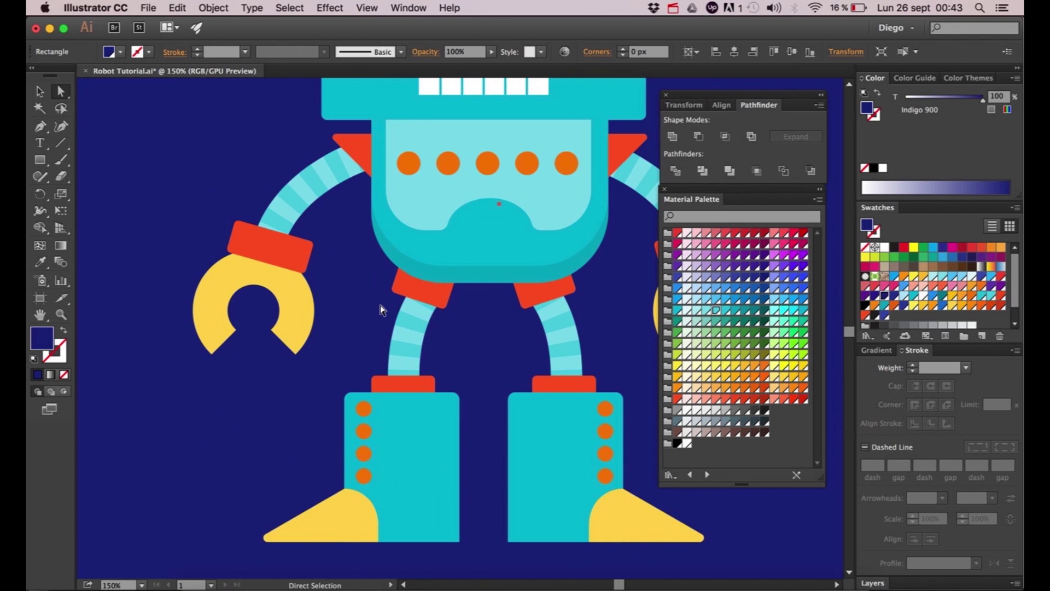
pyautogui.press('l')
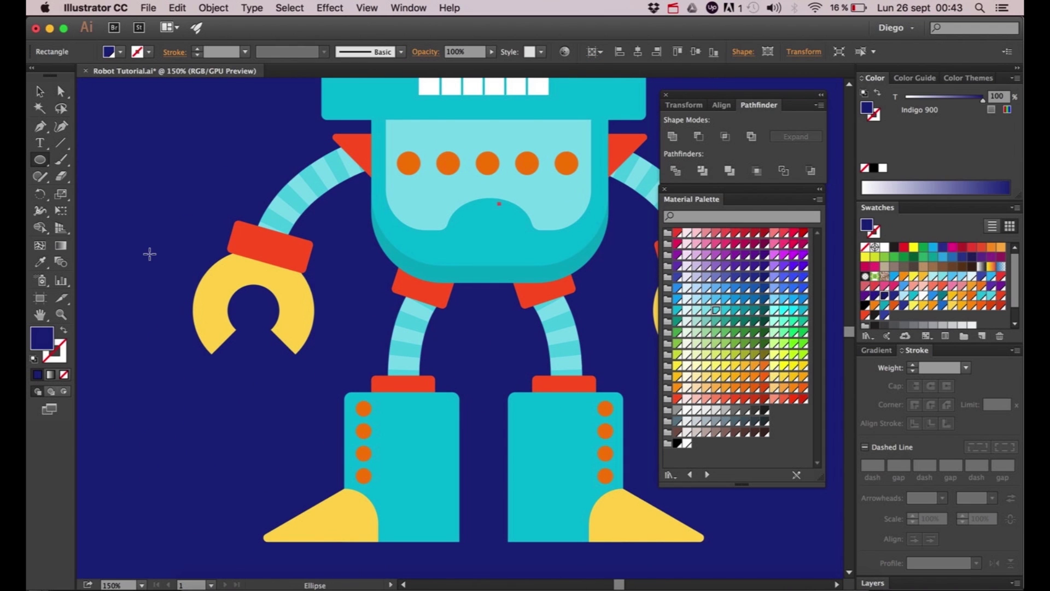
pyautogui.moveTo(253, 310); pyautogui.dragTo(299, 355)
pyautogui.press('a')
pyautogui.click(208, 309)
pyautogui.press('i')
pyautogui.click(202, 328)
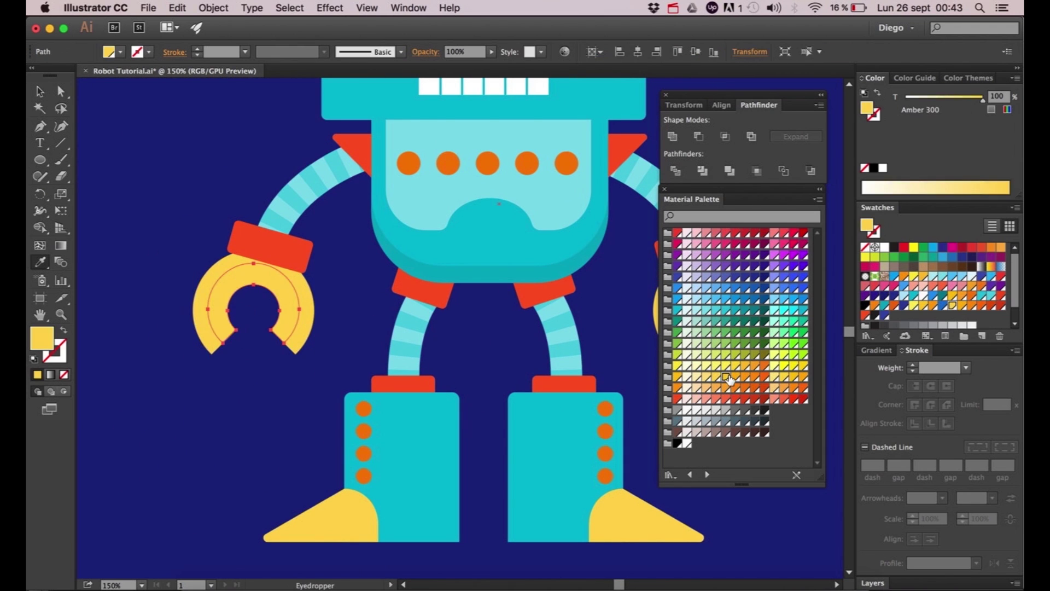
pyautogui.click(735, 376)
# - Add a matching centred circle to the right claw as its darker amber inner band
pyautogui.press('a')
pyautogui.moveTo(242, 231); pyautogui.dragTo(28, 231)
pyautogui.press('l')
pyautogui.moveTo(501, 310); pyautogui.dragTo(547, 356)
pyautogui.press('a')
pyautogui.moveTo(437, 359); pyautogui.dragTo(536, 329)
# - Draw a rectangle over the inner half of the left boot and fill it with Cyan 600
pyautogui.press('m')
pyautogui.moveTo(283, 333); pyautogui.dragTo(389, 522)
pyautogui.press('a')
pyautogui.click(735, 310)
pyautogui.click(382, 452)
pyautogui.moveTo(381, 452); pyautogui.dragTo(392, 387)
# - Extend the boot shade with a thin rectangle along the sole and reflect the combined shade onto the right boot
pyautogui.press('m')
pyautogui.moveTo(224, 429); pyautogui.dragTo(356, 447)
pyautogui.keyDown('shift'); pyautogui.click(330, 403); pyautogui.keyUp('shift')
pyautogui.moveTo(285, 421); pyautogui.dragTo(240, 400)
pyautogui.press('o')
pyautogui.press('a')
pyautogui.moveTo(398, 388); pyautogui.dragTo(445, 389)
pyautogui.scroll(3, 429, 392)
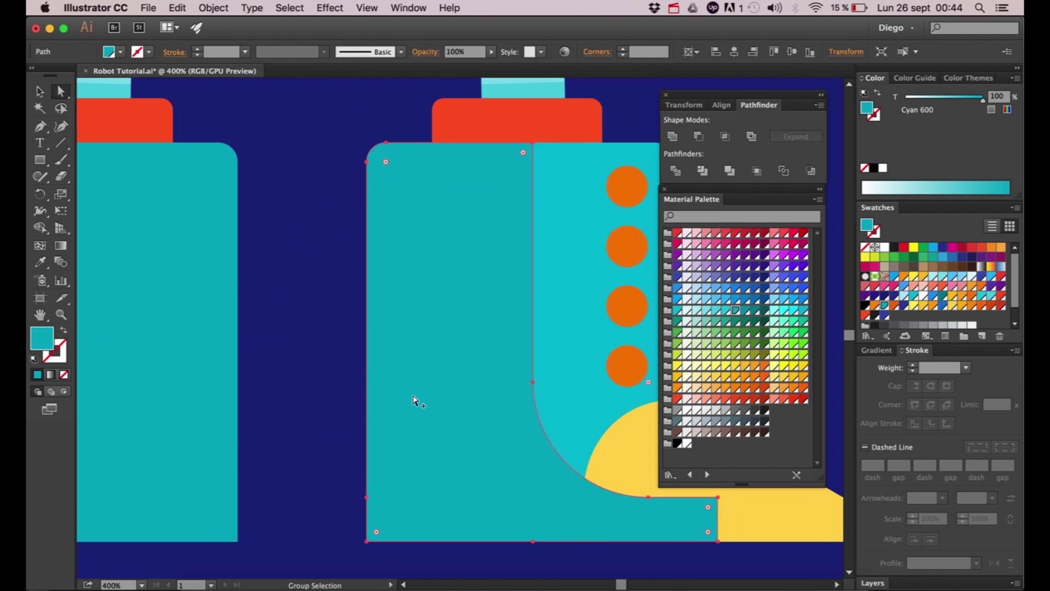
# - Draw a rectangle over the lower part of each yellow toe and intersect it with the toe to make a darker shade
pyautogui.scroll(-6, 449, 380)
pyautogui.click(451, 410)
pyautogui.scroll(3, 451, 410)
pyautogui.press('m')
pyautogui.moveTo(242, 356); pyautogui.dragTo(372, 399)
pyautogui.click(312, 348)
pyautogui.keyDown('shift'); pyautogui.click(356, 392); pyautogui.keyUp('shift')
pyautogui.moveTo(335, 356); pyautogui.dragTo(573, 421)
pyautogui.click(510, 346)
pyautogui.keyDown('shift'); pyautogui.click(525, 392); pyautogui.keyUp('shift')
# - Shade the lower half of the first chest button with Deep Orange 500 and copy the half circle onto the other four buttons
pyautogui.moveTo(417, 88); pyautogui.dragTo(364, 276)
pyautogui.scroll(3, 356, 301)
pyautogui.press('v')
pyautogui.click(389, 308)
pyautogui.click(213, 8)
pyautogui.press('m')
pyautogui.moveTo(188, 300); pyautogui.dragTo(598, 393)
pyautogui.press('v')
pyautogui.click(233, 299)
pyautogui.press('Delete')
pyautogui.click(233, 313)
pyautogui.click(765, 365)
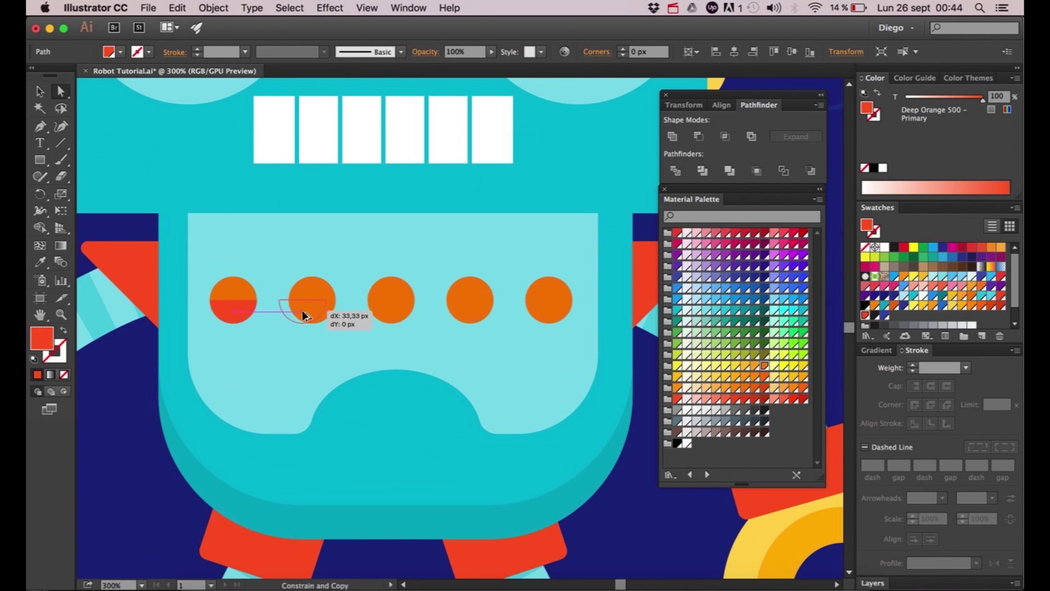
pyautogui.click(548, 312)
# - Shade the lower halves of the left ear and left antenna beads in Yellow 700 using rectangles intersected with the shapes
pyautogui.scroll(-2, 406, 347)
pyautogui.scroll(2, 193, 115)
pyautogui.press('m')
pyautogui.moveTo(174, 198)
pyautogui.mouseDown()
pyautogui.moveTo(244, 228)
pyautogui.moveTo(196, 262)
pyautogui.moveTo(197, 282)
pyautogui.mouseUp()
pyautogui.click(206, 191)
pyautogui.scroll(3, 196, 262)
pyautogui.scroll(-2, 207, 261)
pyautogui.press('m')
pyautogui.moveTo(300, 380); pyautogui.dragTo(415, 523)
pyautogui.press('v')
pyautogui.click(354, 358)
pyautogui.keyDown('shift'); pyautogui.click(357, 403); pyautogui.keyUp('shift')
pyautogui.scroll(-5, 208, 296)
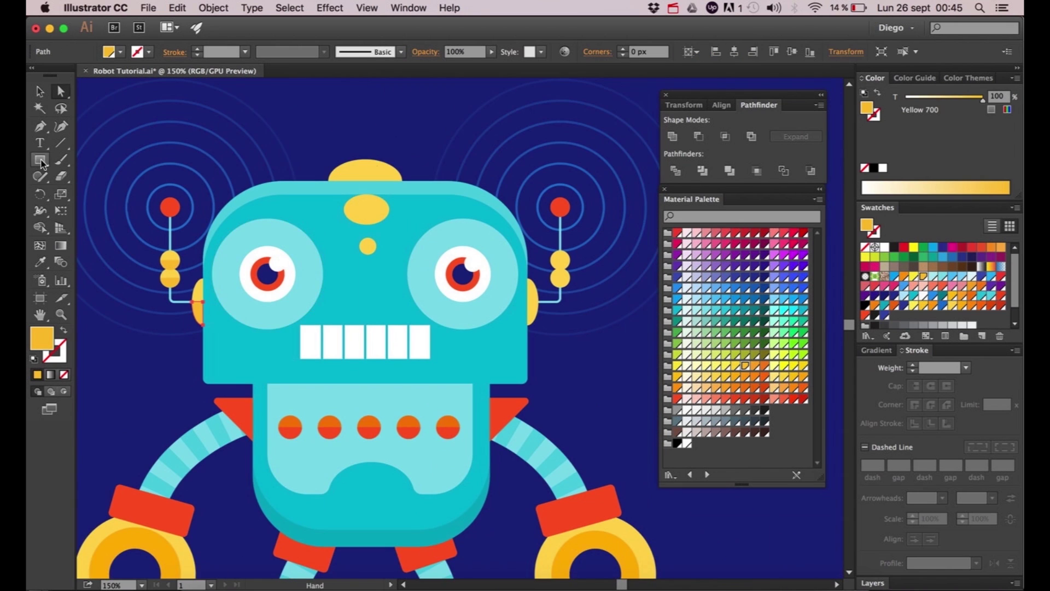
# - Shade the left antenna ball's lower half in Deep Orange 800 with an intersected rectangle and copy it to the right antenna ball
pyautogui.scroll(3, 213, 231)
pyautogui.press('m')
pyautogui.moveTo(152, 214); pyautogui.dragTo(301, 275)
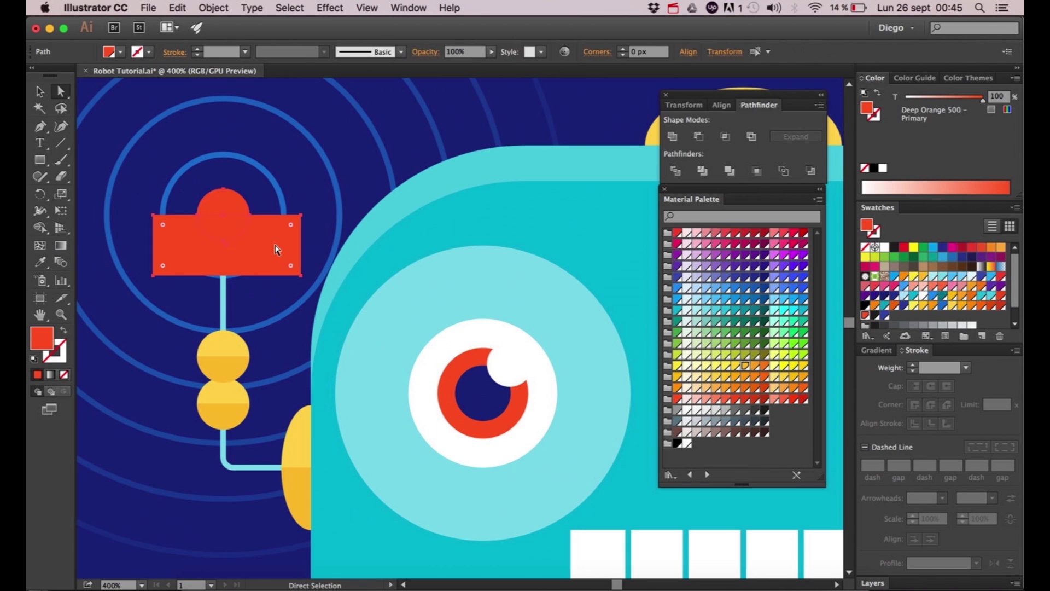
pyautogui.click(725, 136)
pyautogui.click(755, 398)
pyautogui.scroll(-2, 223, 230)
pyautogui.moveTo(168, 206); pyautogui.dragTo(592, 178)
pyautogui.scroll(2, 592, 186)
pyautogui.moveTo(276, 200); pyautogui.dragTo(465, 202)
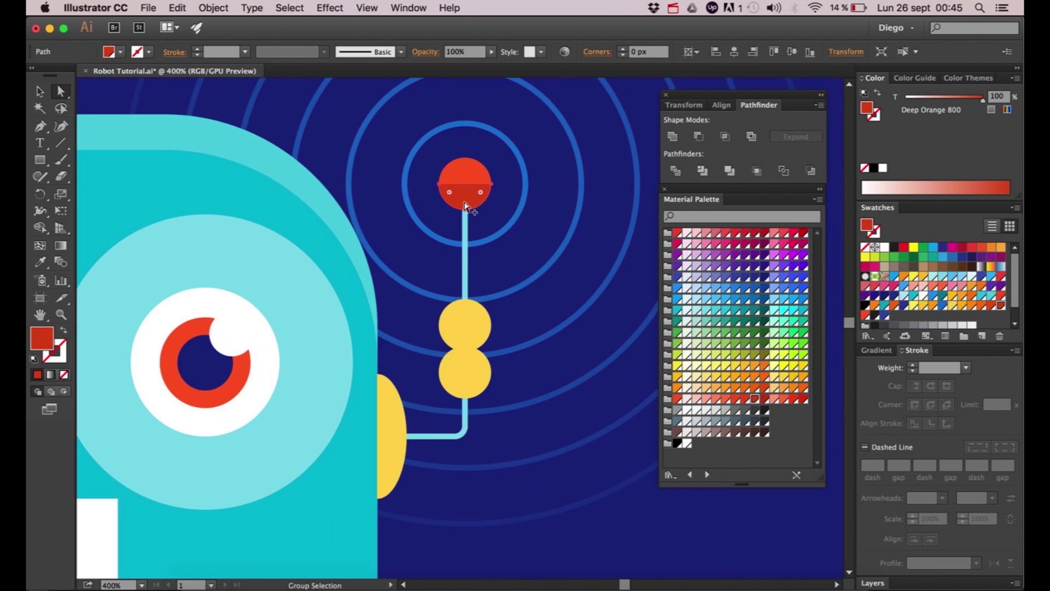
# - Add darker yellow shades to the lower halves of the forehead's large oval and small circle using overlapping rectangles
pyautogui.scroll(-1, 465, 201)
pyautogui.press('m')
pyautogui.moveTo(312, 175); pyautogui.dragTo(465, 227)
pyautogui.press('a')
pyautogui.click(726, 136)
pyautogui.press('m')
pyautogui.moveTo(380, 244); pyautogui.dragTo(446, 288)
pyautogui.press('a')
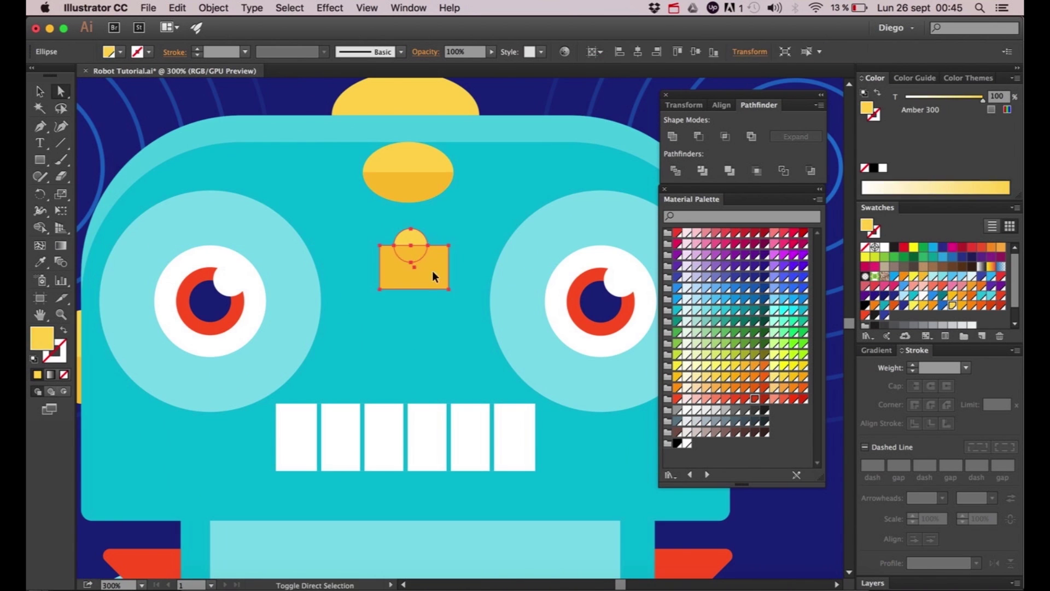
# - Shade the lower part of the yellow dome on top of the head with a Yellow 700 shape
pyautogui.scroll(4, 410, 244)
pyautogui.moveTo(281, 199); pyautogui.dragTo(504, 275)
pyautogui.press('super+x')
pyautogui.press('a')
pyautogui.click(396, 194)
pyautogui.press('super+f')
pyautogui.scroll(-2, 396, 194)
pyautogui.scroll(-2, 428, 286)
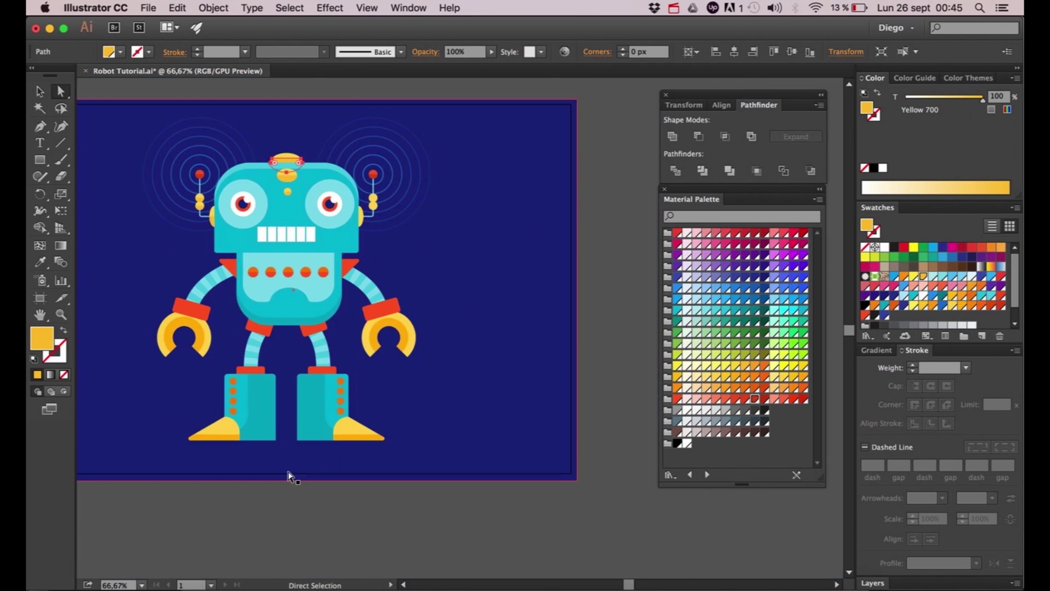
# - Duplicate the left wrist cuff slightly upward, subtract the copy, and fill the remaining lower strip with Deep Orange 800
pyautogui.click(232, 352)
pyautogui.scroll(3, 240, 310)
pyautogui.scroll(2, 241, 310)
pyautogui.moveTo(266, 329); pyautogui.dragTo(265, 305)
pyautogui.keyDown('shift'); pyautogui.click(265, 332); pyautogui.keyUp('shift')
pyautogui.click(699, 136)
pyautogui.click(755, 398)
# - Create the same Deep Orange 800 lower strip on the right wrist cuff by subtracting an offset copy
pyautogui.hscroll(10, 463, 329)
pyautogui.moveTo(524, 309); pyautogui.dragTo(519, 284)
pyautogui.click(699, 136)
pyautogui.click(755, 399)
# - Subtract offset copies from both hip cuffs and fill the remaining lower strips with Deep Orange 800
pyautogui.scroll(-3, 519, 287)
pyautogui.scroll(4, 328, 335)
pyautogui.moveTo(256, 287); pyautogui.dragTo(263, 260)
pyautogui.scroll(-2, 298, 293)
pyautogui.scroll(1, 298, 293)
pyautogui.moveTo(324, 289); pyautogui.dragTo(346, 253)
pyautogui.click(698, 136)
pyautogui.click(754, 399)
pyautogui.hscroll(5, 352, 274)
pyautogui.click(699, 136)
pyautogui.click(755, 398)
# - Shade the lower part of the left ankle cuff with Deep Orange 800 by intersecting a rectangle with a copy of the cuff
pyautogui.moveTo(359, 358); pyautogui.dragTo(360, 375)
pyautogui.press('i')
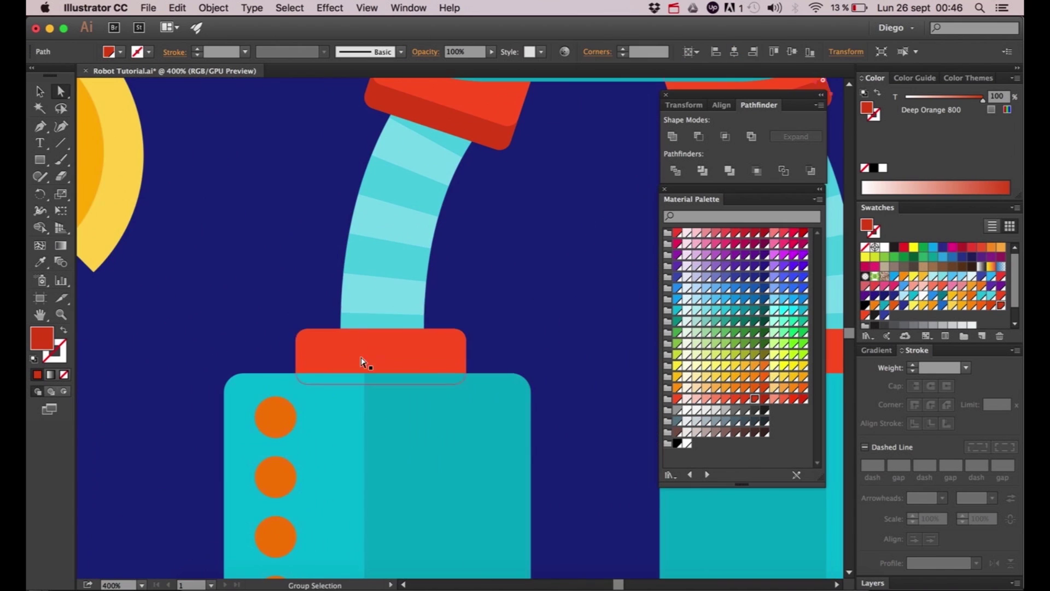
pyautogui.click(477, 128)
pyautogui.hscroll(5, 383, 340)
pyautogui.press('Delete')
pyautogui.press('m')
pyautogui.moveTo(115, 312); pyautogui.dragTo(339, 387)
pyautogui.keyDown('super'); pyautogui.click(260, 302); pyautogui.keyUp('super')
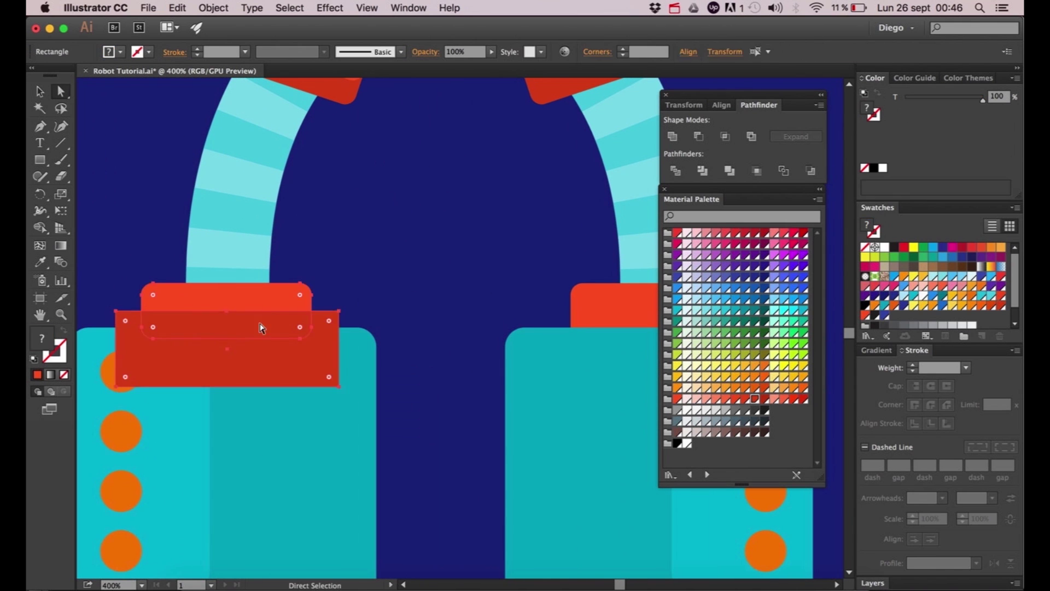
pyautogui.click(726, 136)
# - Create the matching Deep Orange 800 lower strip on the right ankle cuff by intersecting a rectangle with it
pyautogui.hscroll(8, 286, 312)
pyautogui.moveTo(286, 312); pyautogui.dragTo(527, 380)
pyautogui.keyDown('super'); pyautogui.click(452, 307); pyautogui.keyUp('super')
pyautogui.click(725, 136)
# - Shade half of each left boot rivet in red-orange by intersecting a rectangle with a rivet and repeating the result along the row
pyautogui.scroll(-2, 471, 353)
pyautogui.click(209, 332)
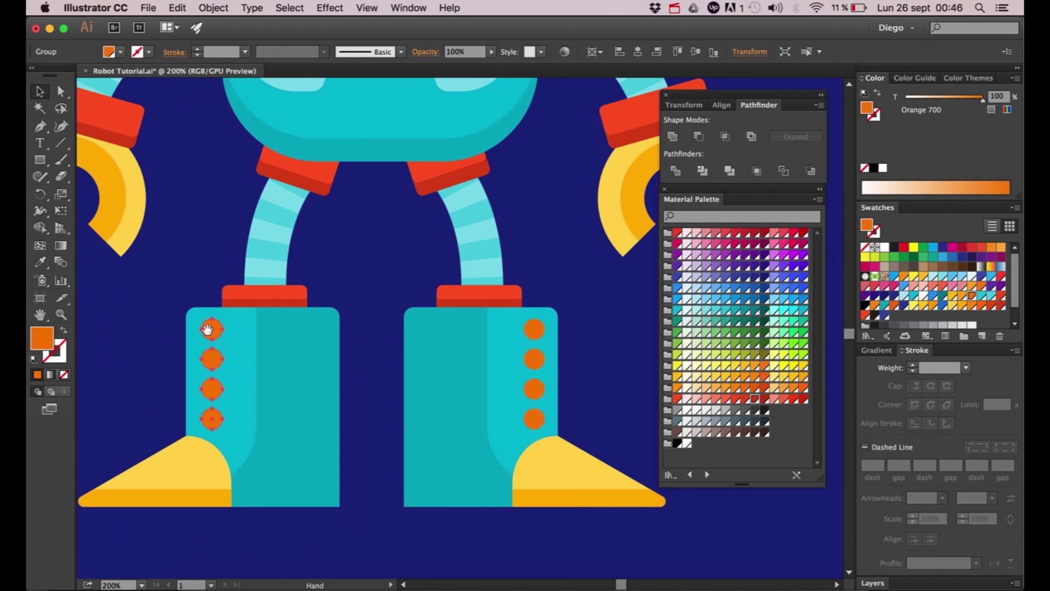
pyautogui.click(141, 354)
pyautogui.scroll(3, 141, 354)
pyautogui.press('m')
pyautogui.moveTo(300, 282); pyautogui.dragTo(366, 393)
pyautogui.keyDown('super'); pyautogui.click(368, 297); pyautogui.keyUp('super')
pyautogui.click(725, 136)
pyautogui.press('super+d')
pyautogui.press('super+d')
# - Copy the red-orange rivet shading across to the rivets on the right boot
pyautogui.scroll(-2, 354, 328)
pyautogui.moveTo(258, 297); pyautogui.dragTo(562, 296)
pyautogui.moveTo(562, 309)
pyautogui.mouseDown()
pyautogui.moveTo(175, 287)
pyautogui.moveTo(355, 273)
pyautogui.mouseUp()
pyautogui.scroll(-3, 422, 391)
pyautogui.scroll(3, 382, 235)
pyautogui.press('a')
# - Add a lighter indigo floor rectangle beneath the boots, spanning the lower part of the artboard
pyautogui.scroll(-3, 396, 281)
pyautogui.click(305, 510)
pyautogui.press('m')
pyautogui.moveTo(380, 470); pyautogui.dragTo(283, 414)
pyautogui.press('v')
pyautogui.moveTo(316, 469); pyautogui.dragTo(136, 469)
# - Add an Indigo 900 shadow with rounded lower corners on the floor under the boots and send the backdrop shapes to the back
pyautogui.click(755, 278)
pyautogui.press('m')
pyautogui.press('a')
pyautogui.moveTo(316, 411)
pyautogui.mouseDown()
pyautogui.moveTo(510, 435)
pyautogui.moveTo(404, 436)
pyautogui.mouseUp()
pyautogui.click(353, 435)
pyautogui.keyDown('shift'); pyautogui.keyDown('super'); pyautogui.click(338, 459); pyautogui.keyUp('super'); pyautogui.keyUp('shift')
pyautogui.press('super+shift+[')
pyautogui.click(368, 544)
pyautogui.moveTo(322, 338); pyautogui.dragTo(291, 394)
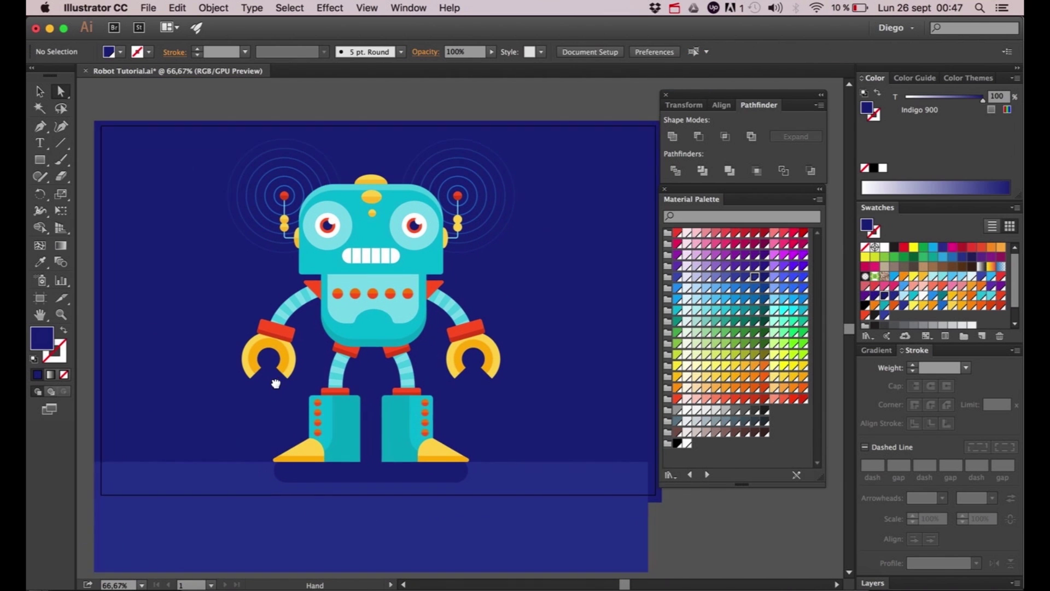
# - Close the floating Pathfinder and Material Palette panels to clear the canvas
pyautogui.click(665, 95)
pyautogui.click(665, 190)
pyautogui.moveTo(577, 230); pyautogui.dragTo(722, 221)
# - Shorten the floor rectangle so it ends at the artboard's bottom edge and save the document
pyautogui.moveTo(200, 514); pyautogui.dragTo(783, 547)
pyautogui.moveTo(768, 533); pyautogui.dragTo(768, 463)
pyautogui.click(778, 491)
pyautogui.moveTo(776, 490); pyautogui.dragTo(758, 525)
pyautogui.press('super+s')
# - Draw a thin strip across the head's lower edge and round its lower corners by about 5 px
pyautogui.scroll(4, 470, 269)
pyautogui.press('m')
pyautogui.moveTo(255, 275); pyautogui.dragTo(727, 297)
pyautogui.press('i')
pyautogui.click(705, 501)
pyautogui.press('a')
pyautogui.scroll(-3, 605, 385)
pyautogui.click(105, 284)
pyautogui.scroll(3, 460, 306)
pyautogui.moveTo(461, 303); pyautogui.dragTo(460, 285)
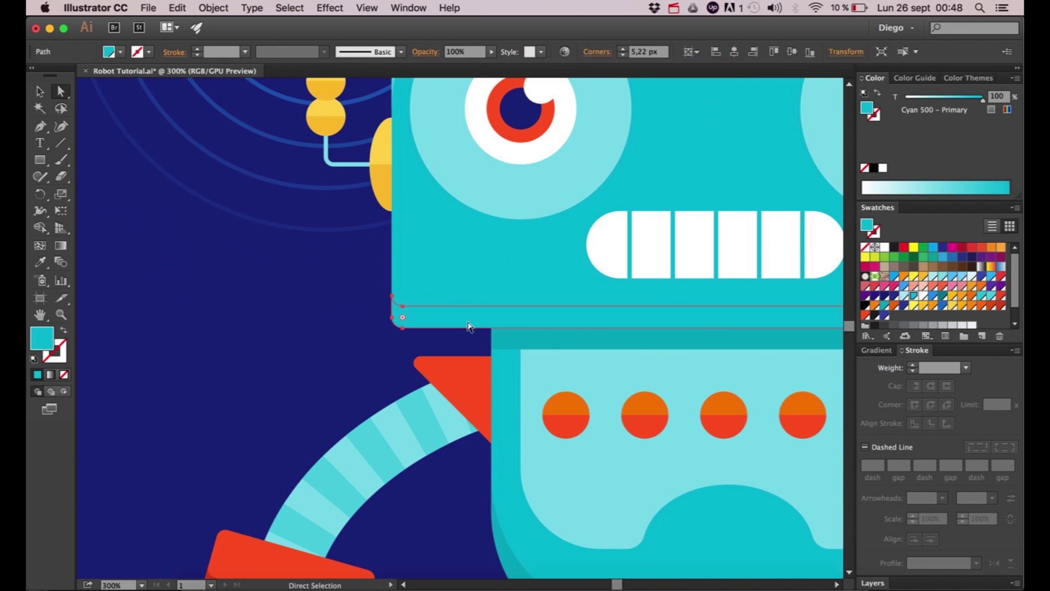
# - Fill the strip along the head's lower edge with the Cyan 600 of the neck shadow and deselect it
pyautogui.click(461, 318)
pyautogui.press('i')
pyautogui.click(509, 335)
pyautogui.scroll(-3, 437, 323)
pyautogui.click(126, 306)
pyautogui.scroll(1, 350, 288)
pyautogui.rightClick(820, 585)
pyautogui.click(803, 490)
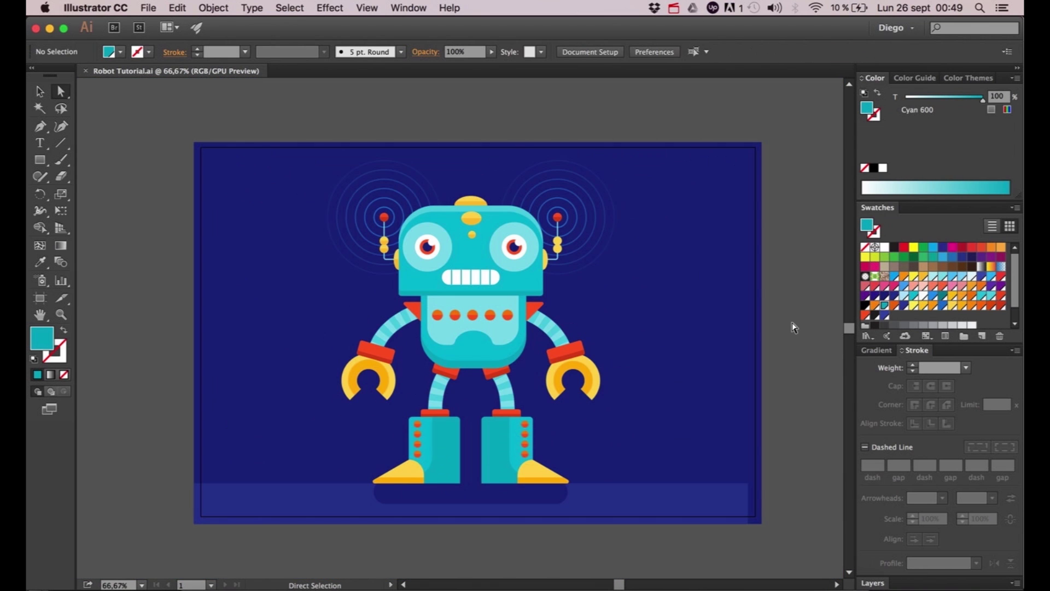